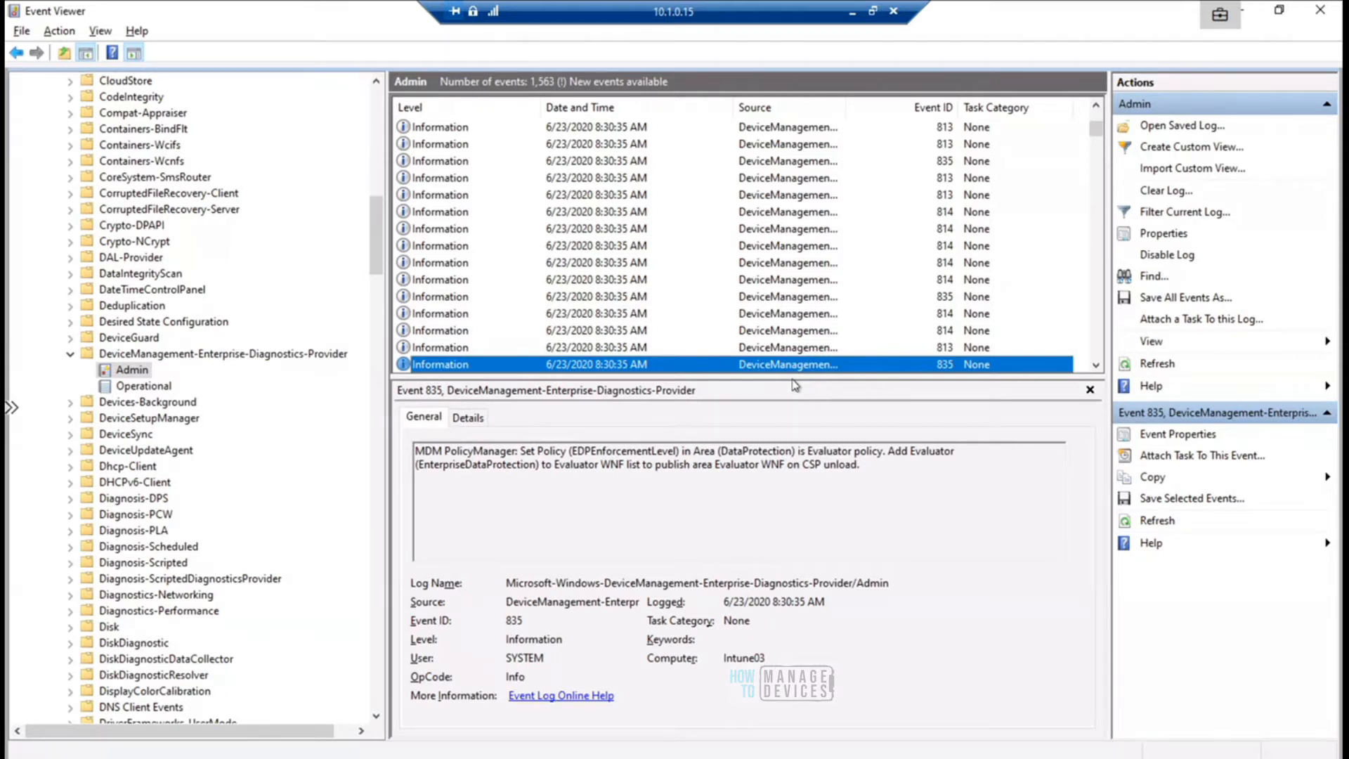
# - Switch to the Microsoft Endpoint Manager admin center and review the HTMD Windows WIP Block policy's basic properties and required settings
pyautogui.click(850, 15)
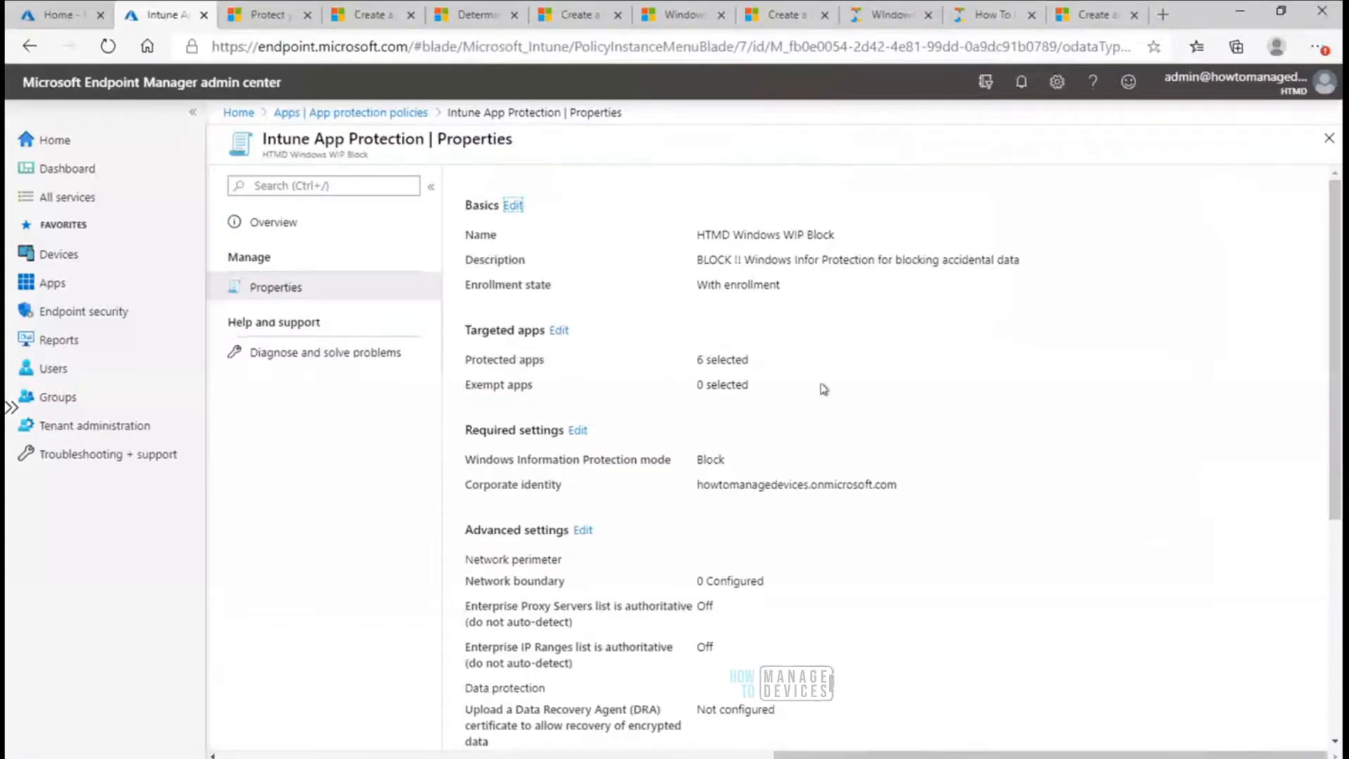
pyautogui.scroll(-1, 1335, 264)
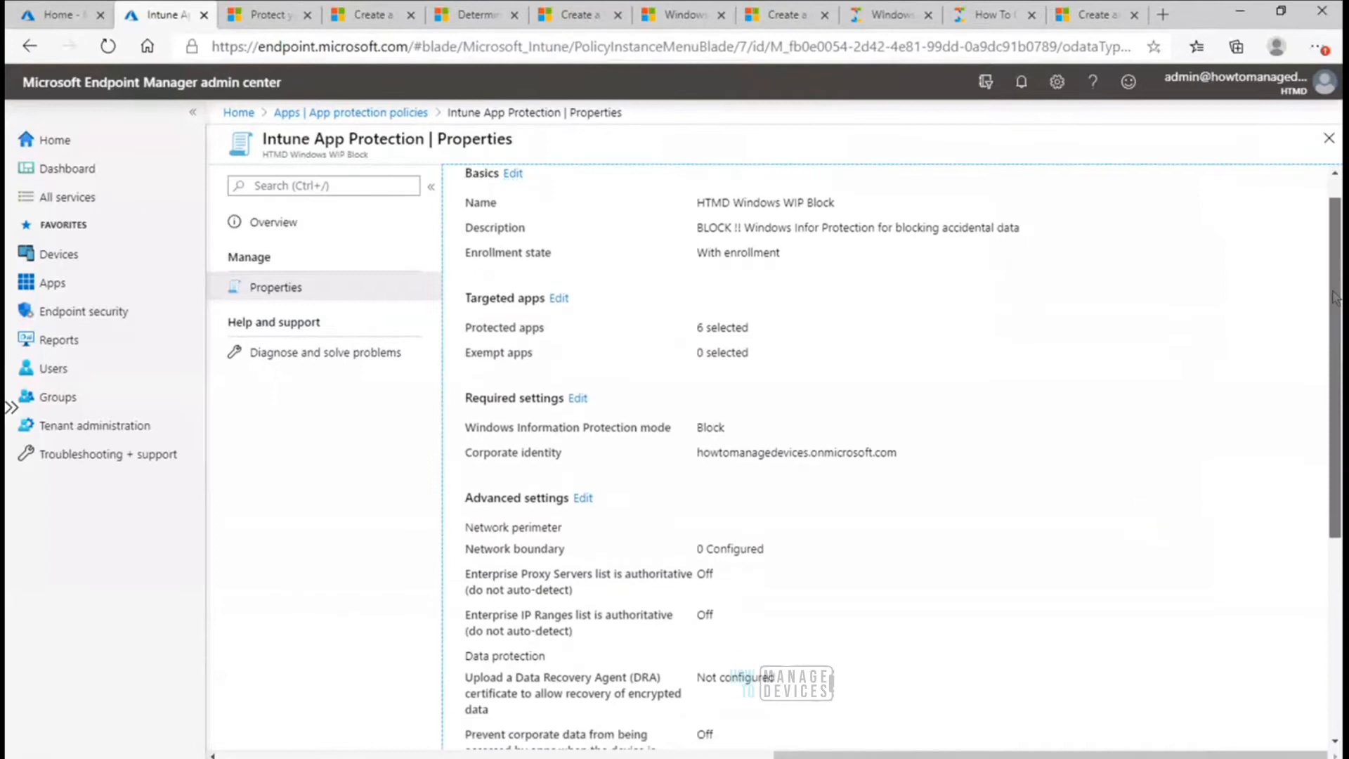
pyautogui.scroll(1, 1338, 276)
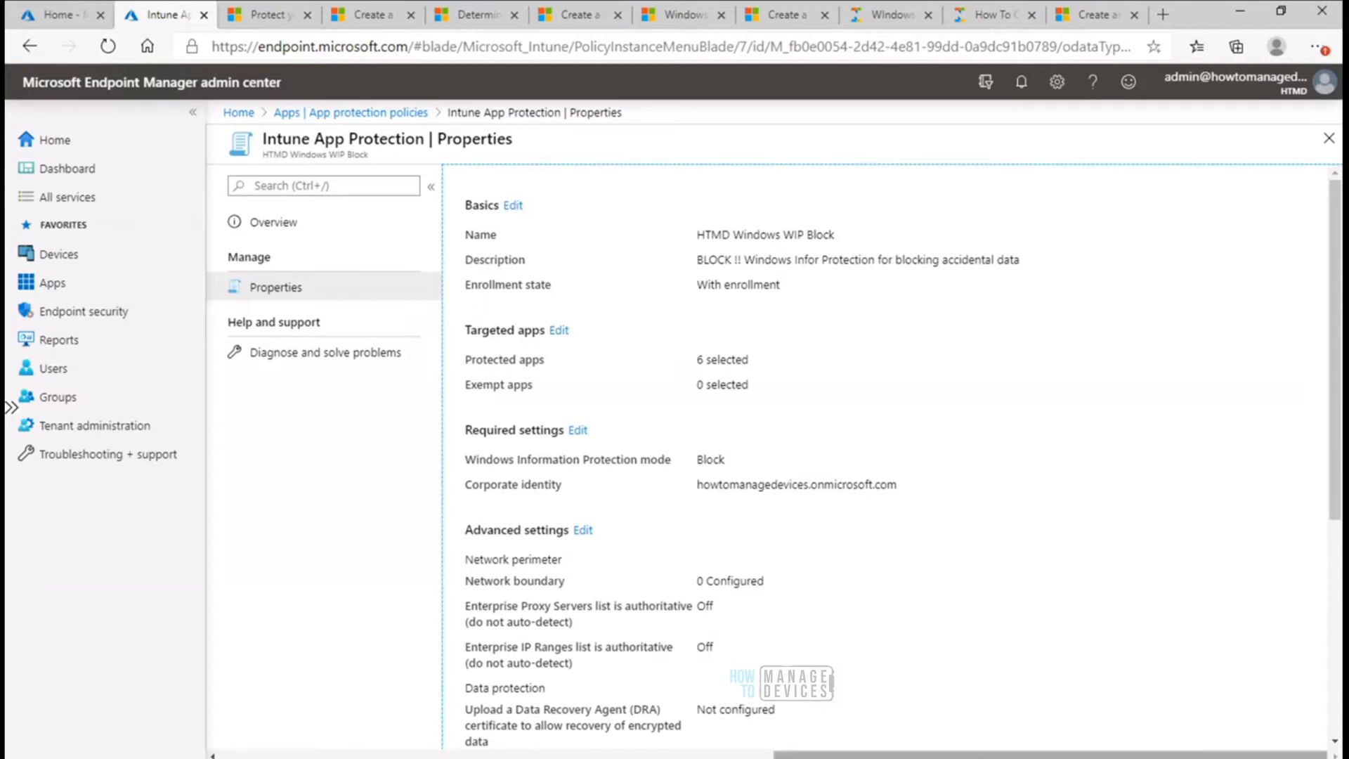
pyautogui.hotkey('alt', 'Tab')
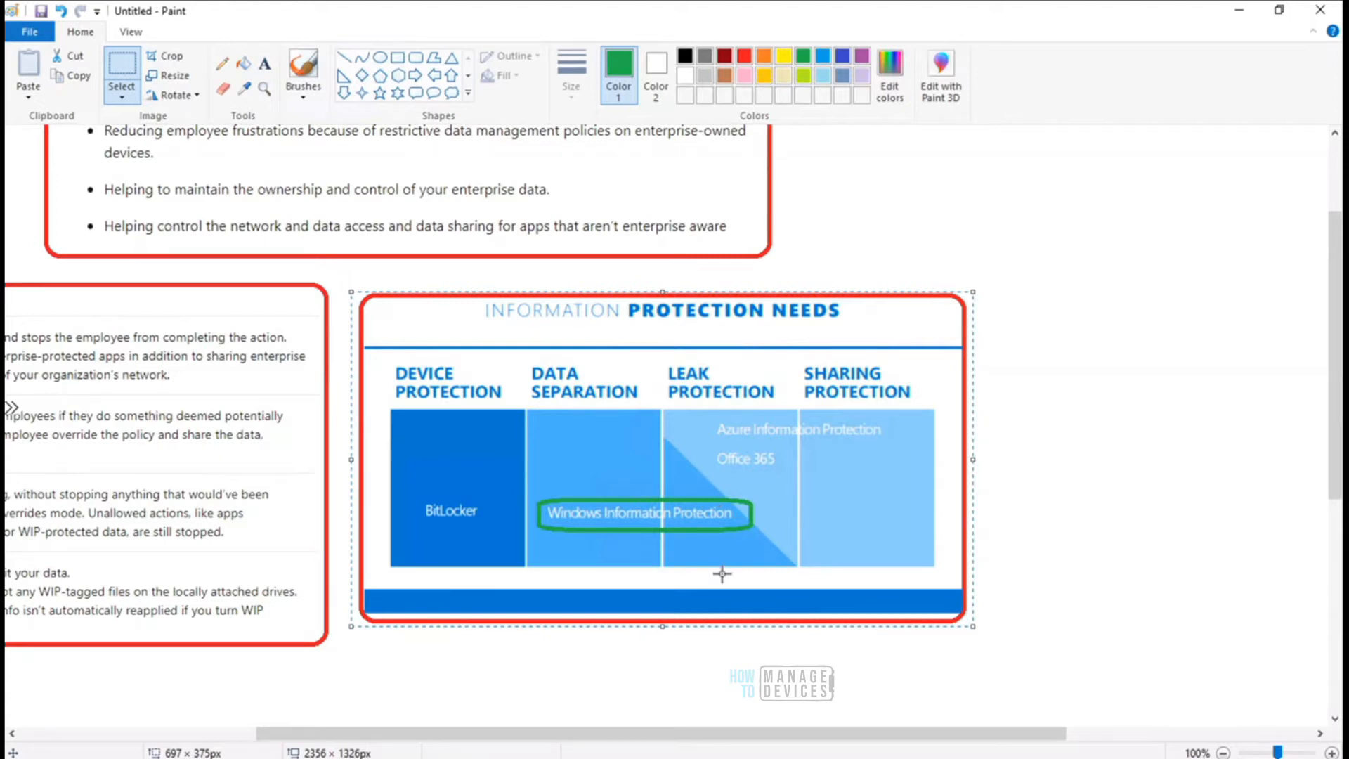
pyautogui.click(1239, 10)
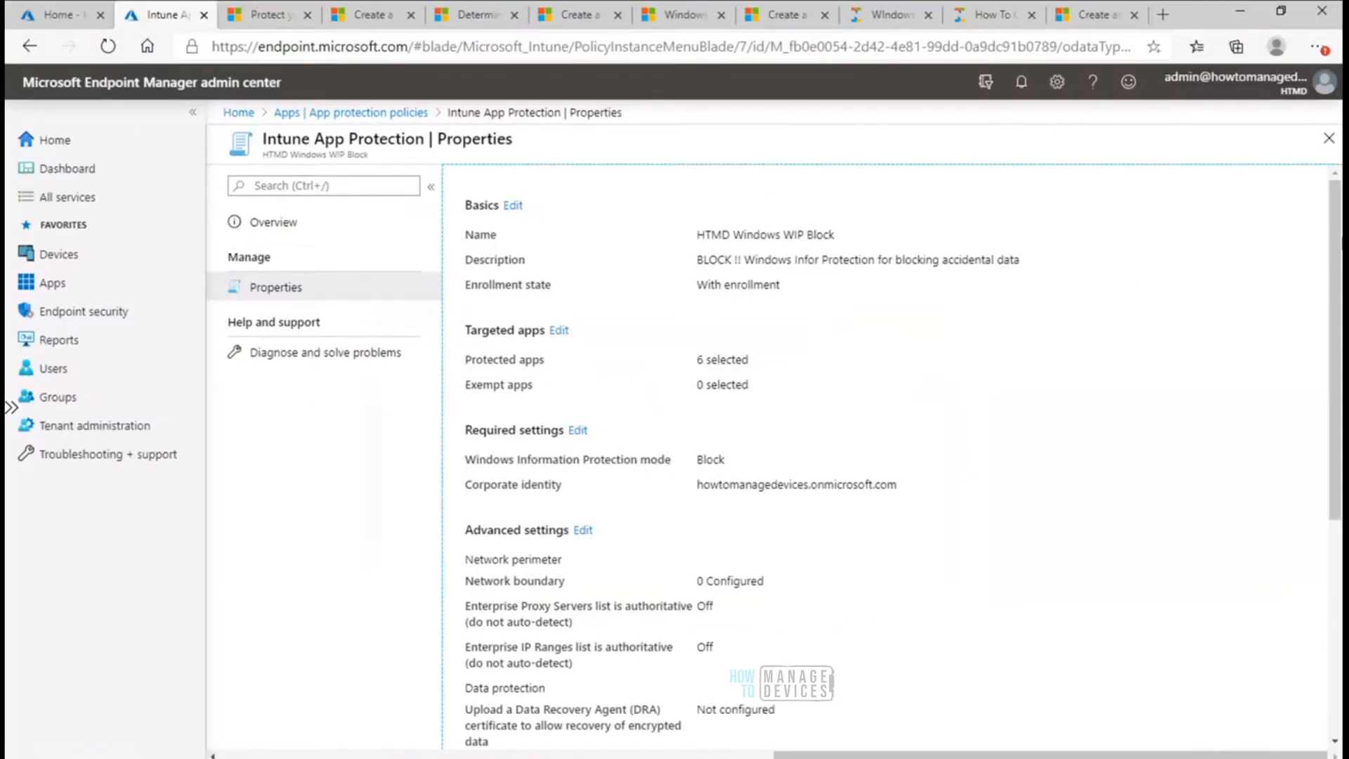
# - Examine the WIP policy's advanced settings and highlight its included group, HTMD - Company Owned Devices
pyautogui.moveTo(1337, 300); pyautogui.dragTo(1338, 490)
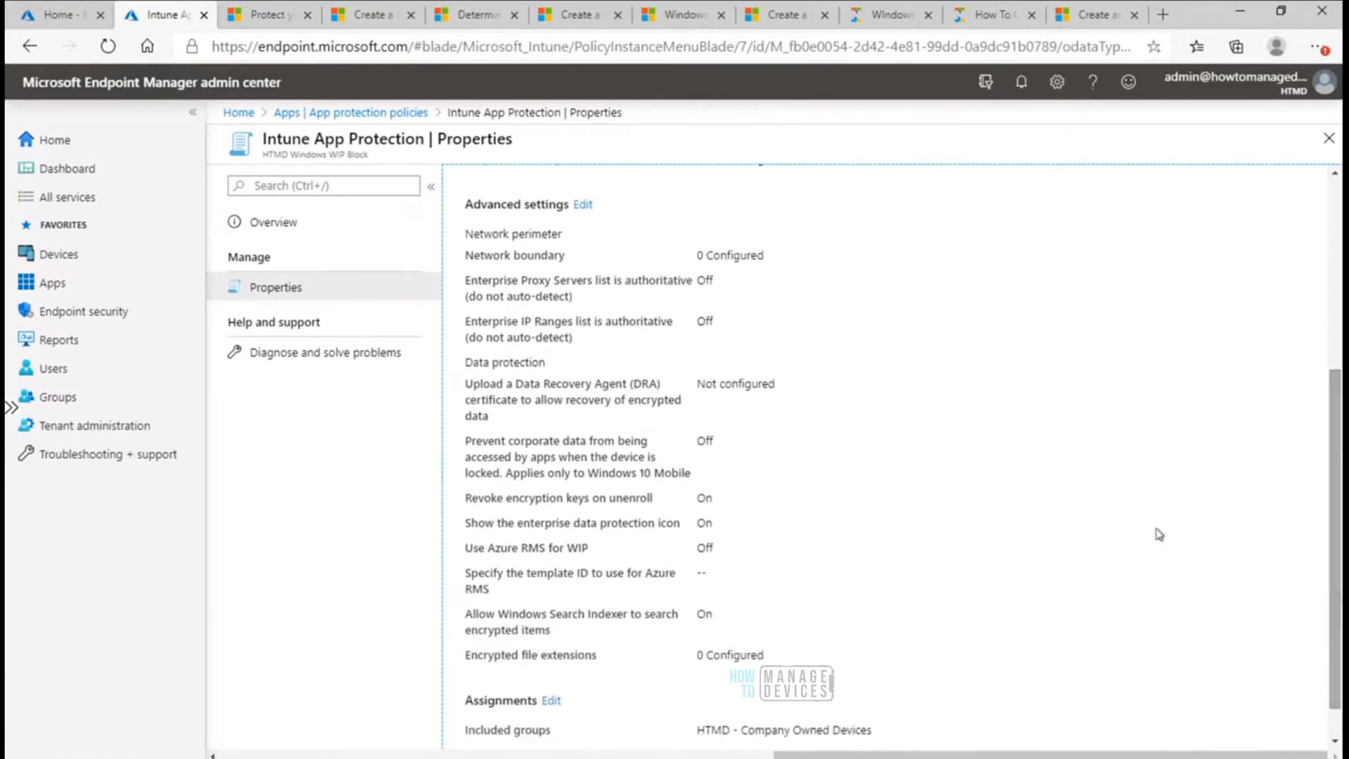
pyautogui.moveTo(878, 732); pyautogui.dragTo(692, 733)
pyautogui.scroll(-1, 737, 735)
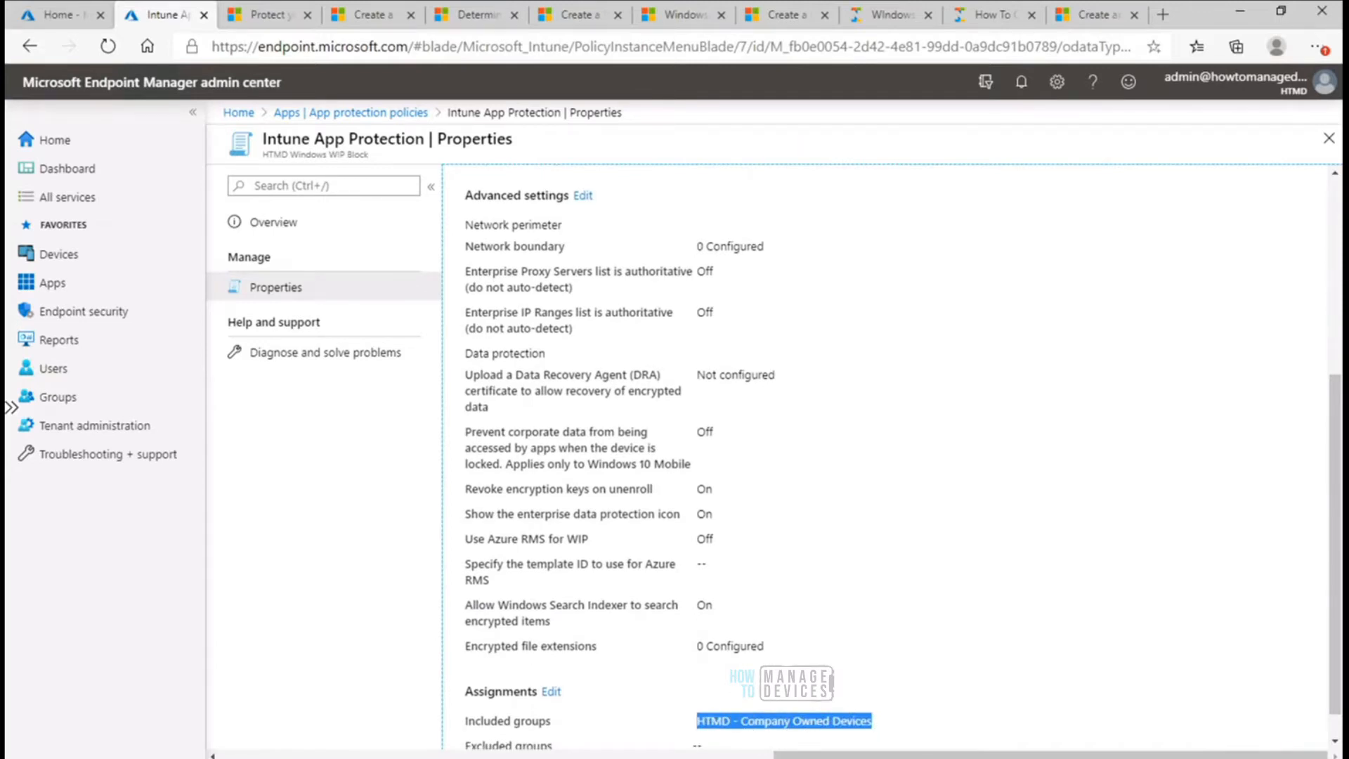
# - Return to the Azure AD Joined remote session and examine the selected event 835 message, highlighting EDP in the policy name
pyautogui.click(857, 758)
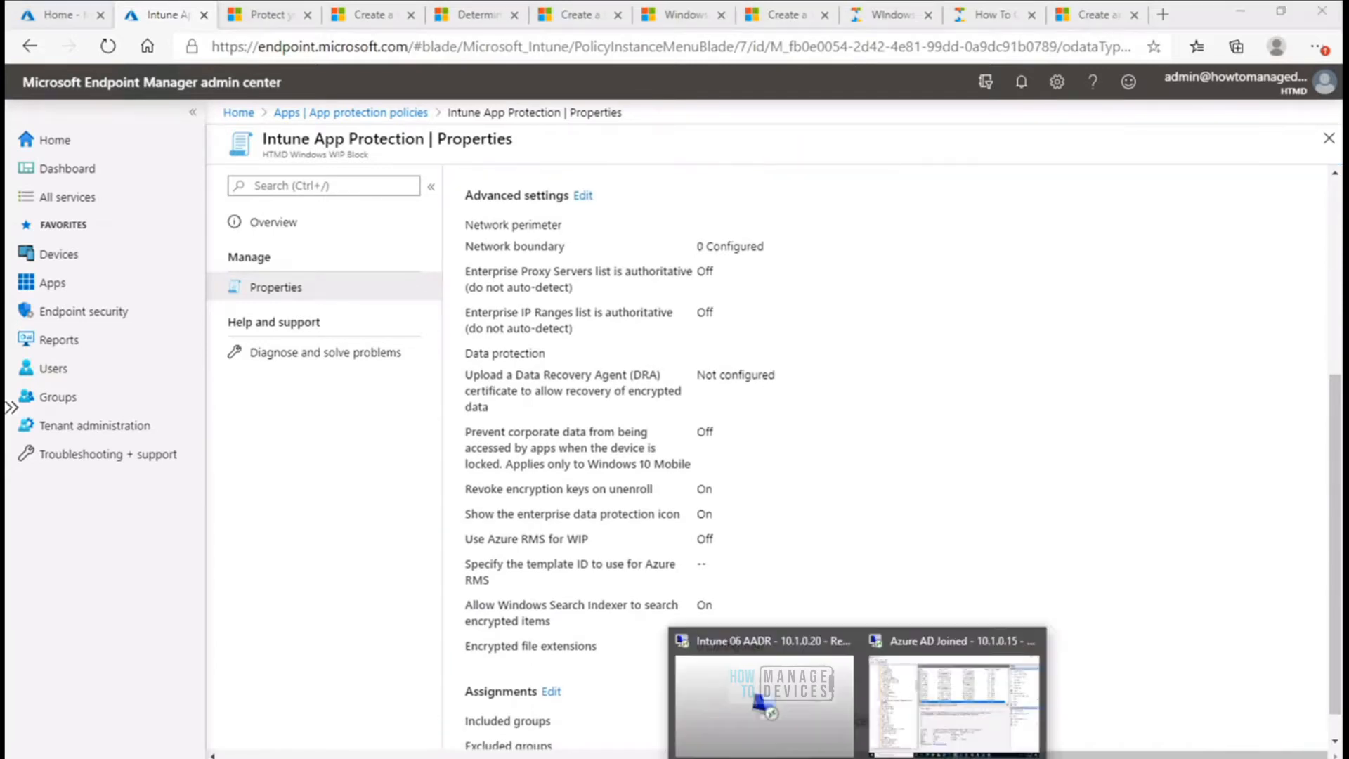
pyautogui.click(950, 713)
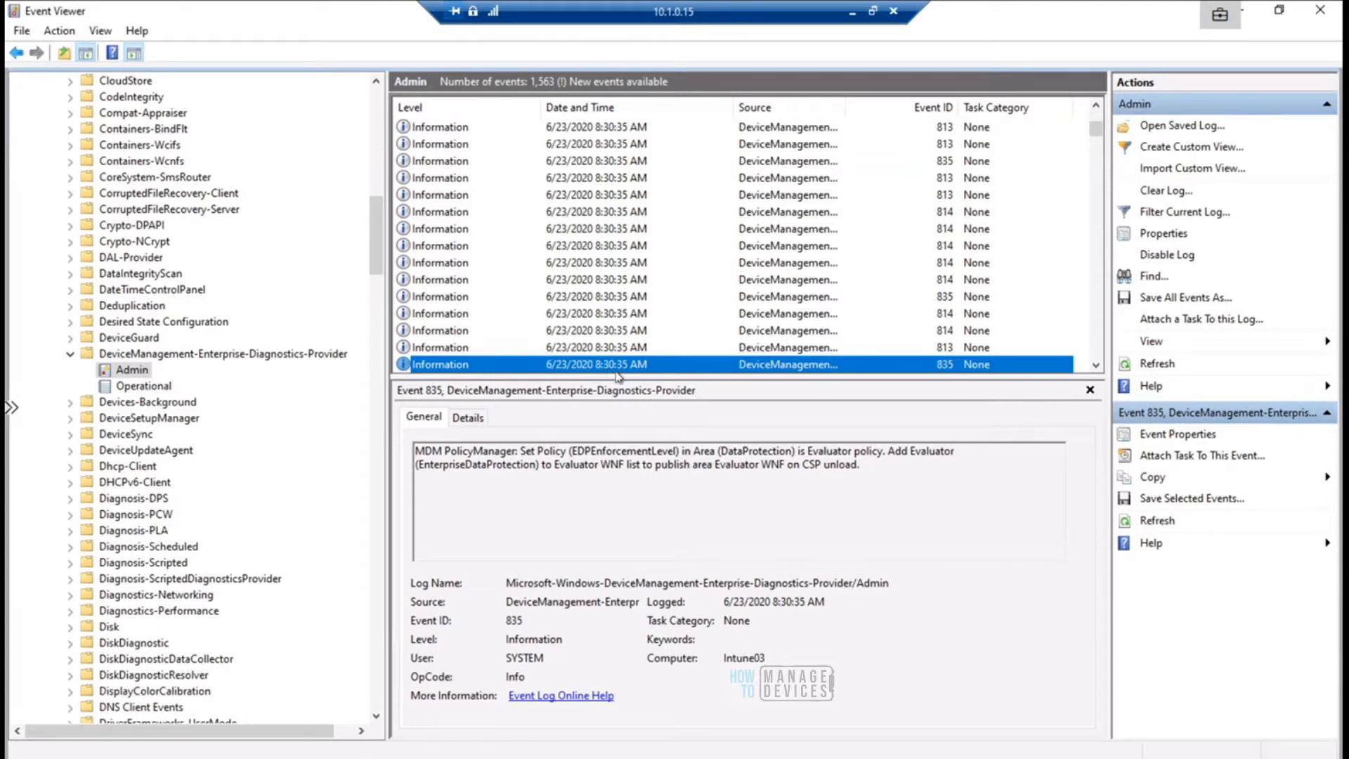
pyautogui.moveTo(864, 465); pyautogui.dragTo(433, 440)
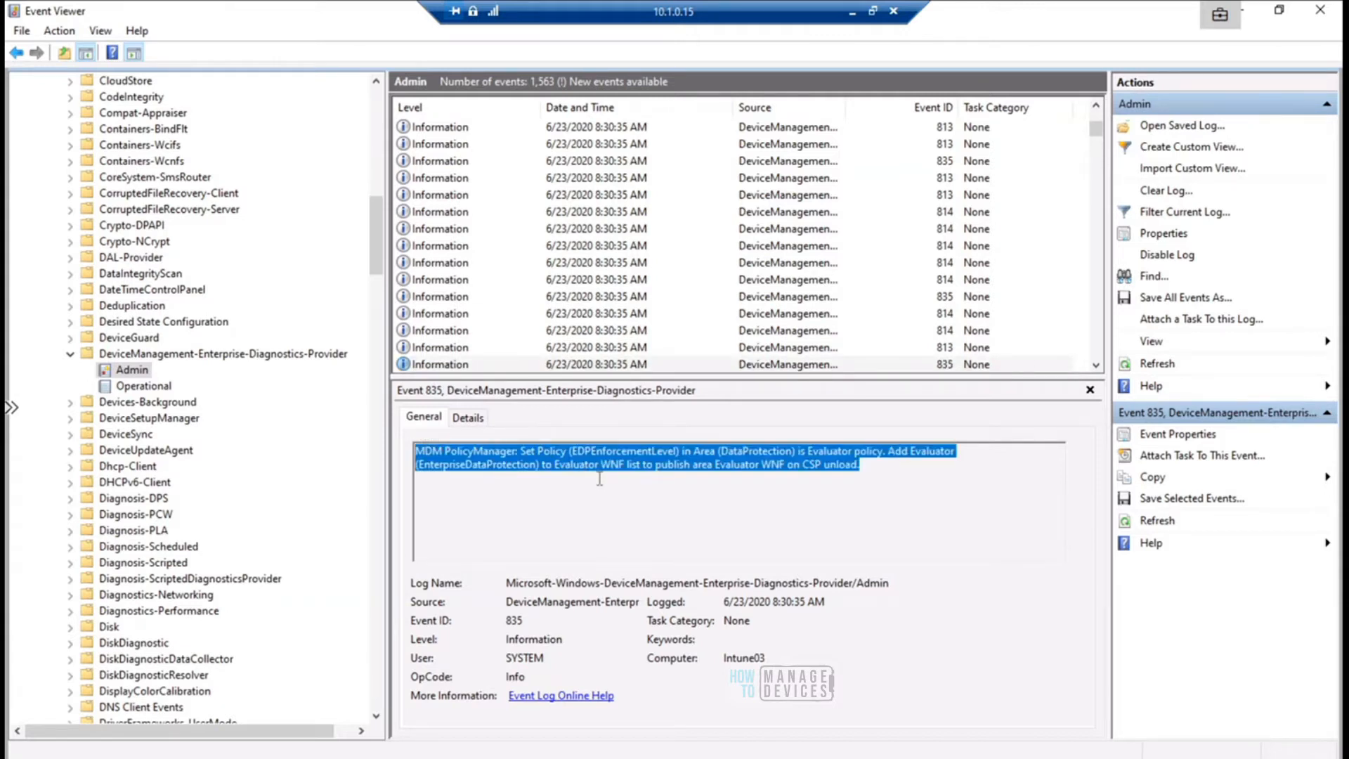
pyautogui.click(573, 450)
pyautogui.moveTo(572, 451); pyautogui.dragTo(591, 450)
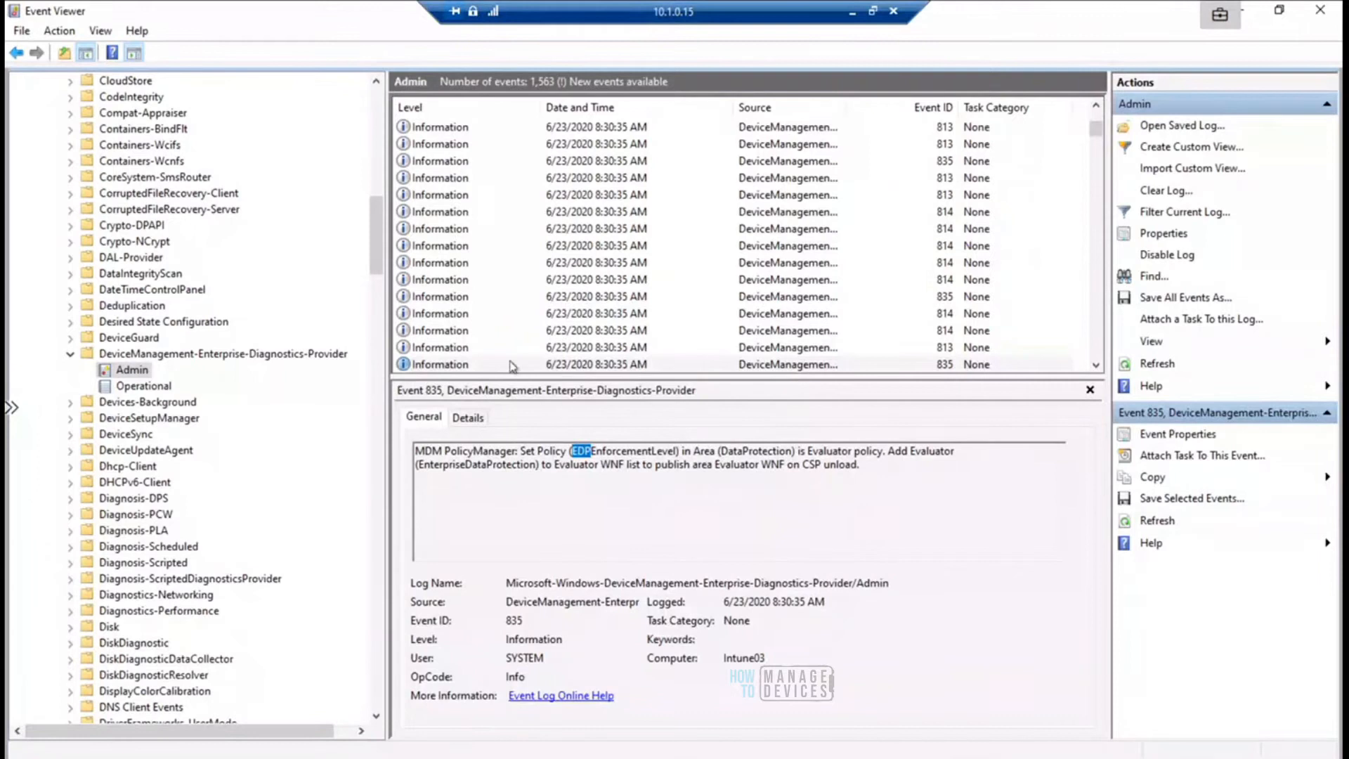
# - Open the event 813 entry just above and examine its EDPEnforcementLevel policy message, highlighting the DataProtection area
pyautogui.click(463, 348)
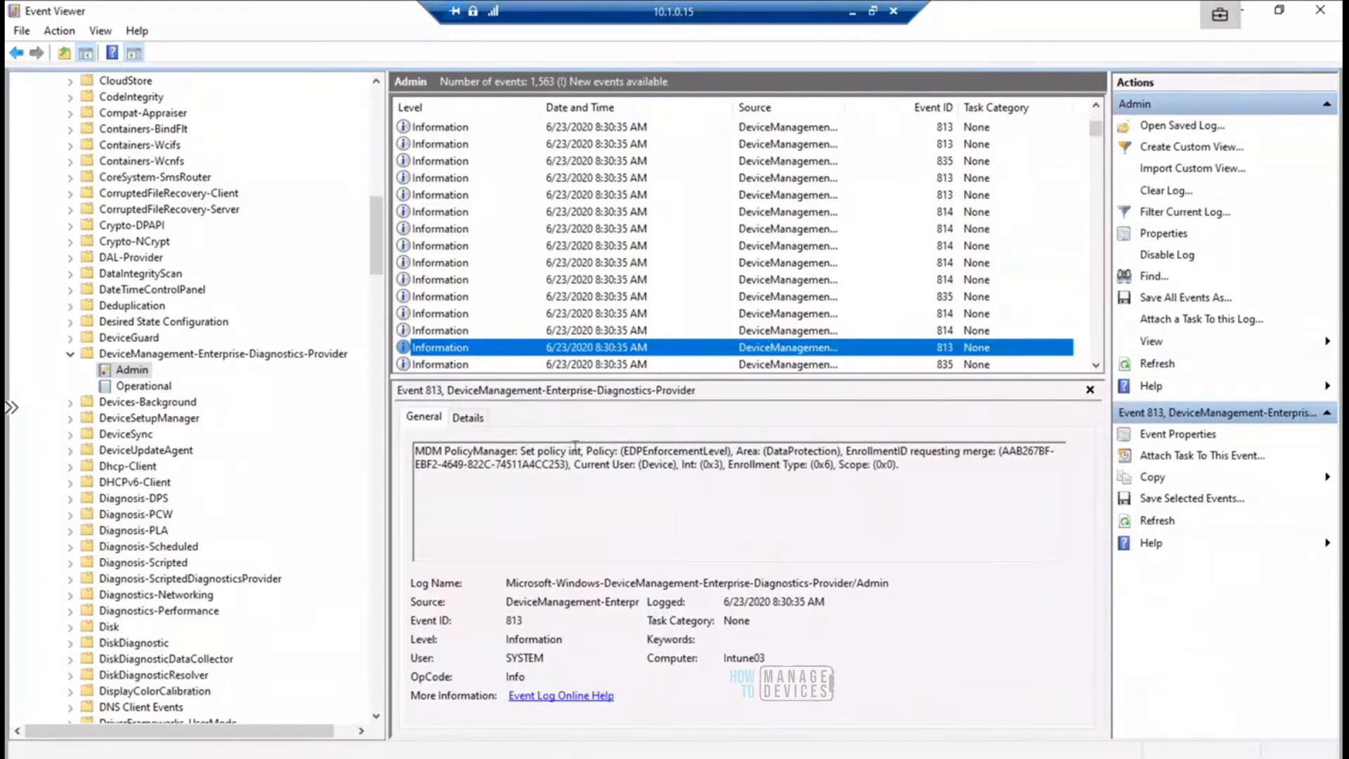
pyautogui.moveTo(582, 451); pyautogui.dragTo(919, 473)
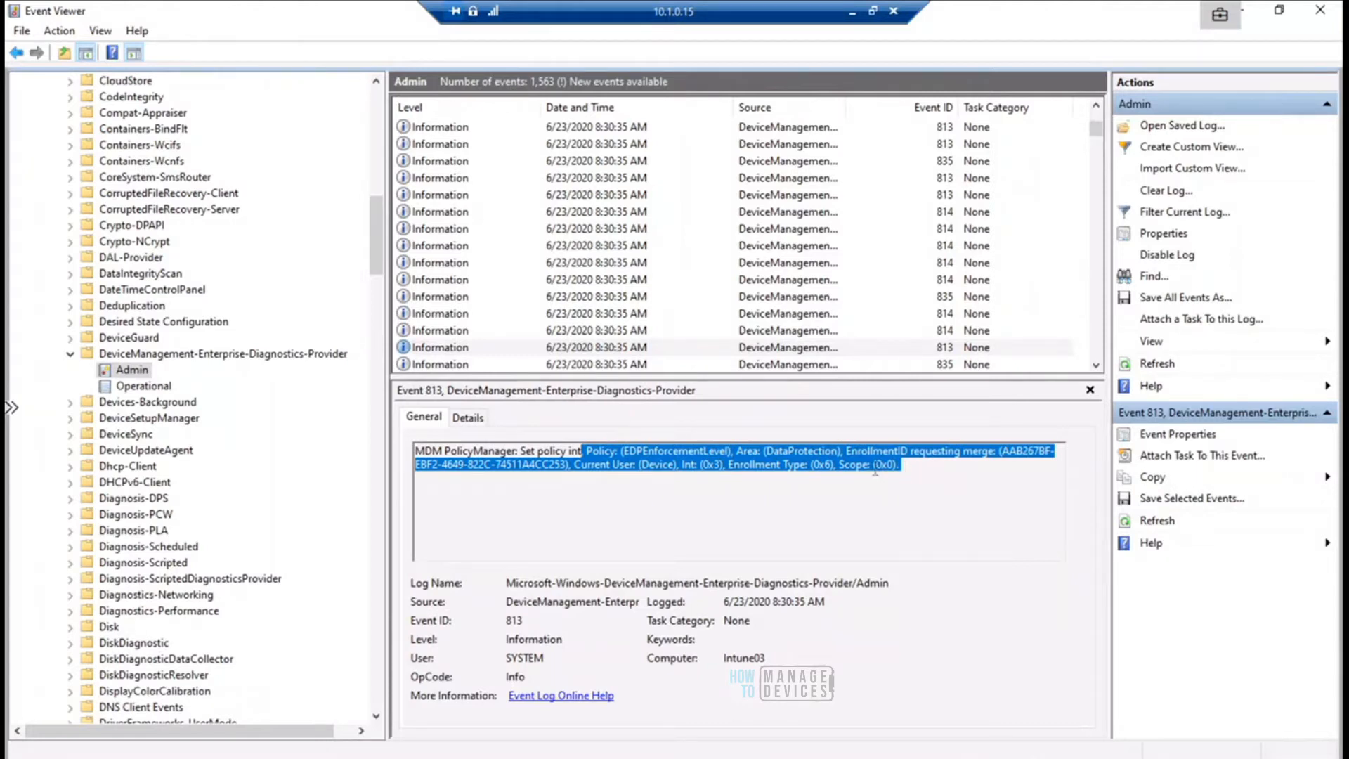
pyautogui.click(912, 470)
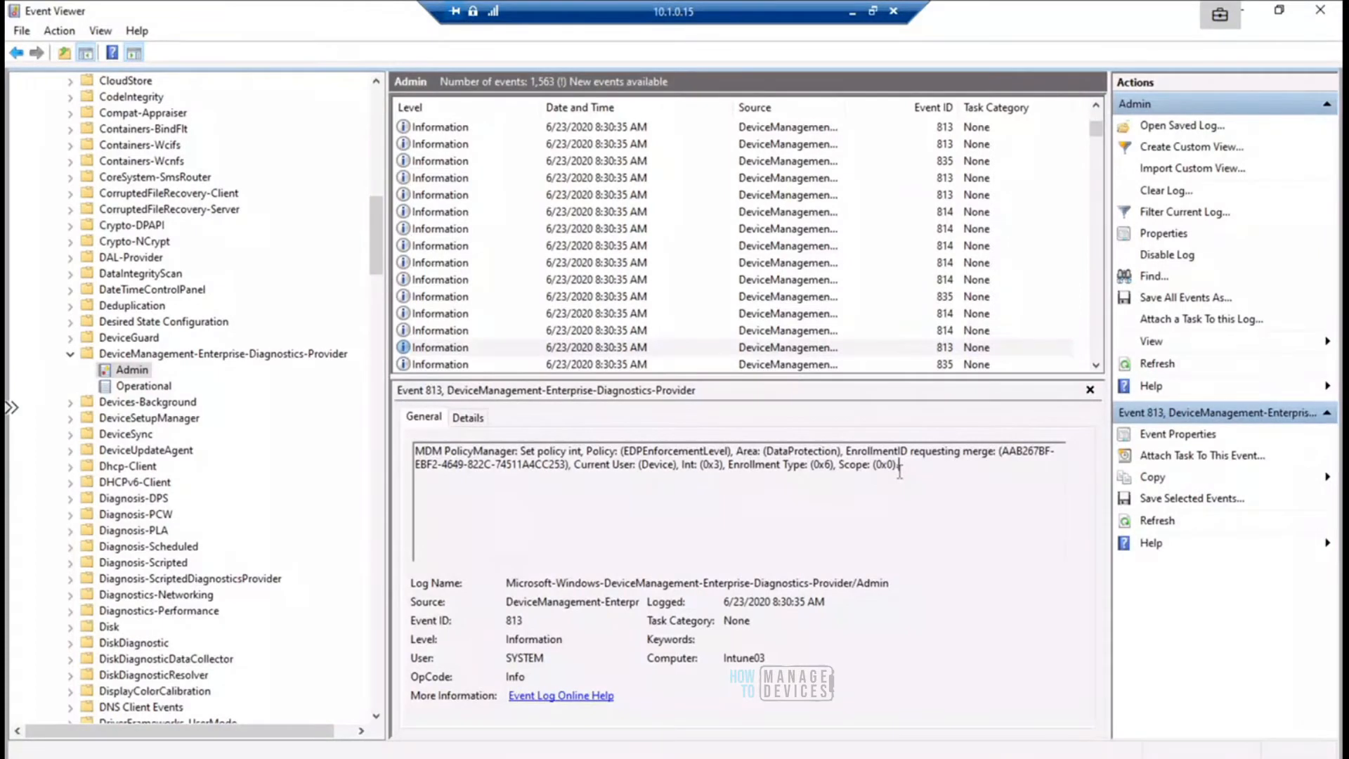
pyautogui.moveTo(898, 467); pyautogui.dragTo(528, 426)
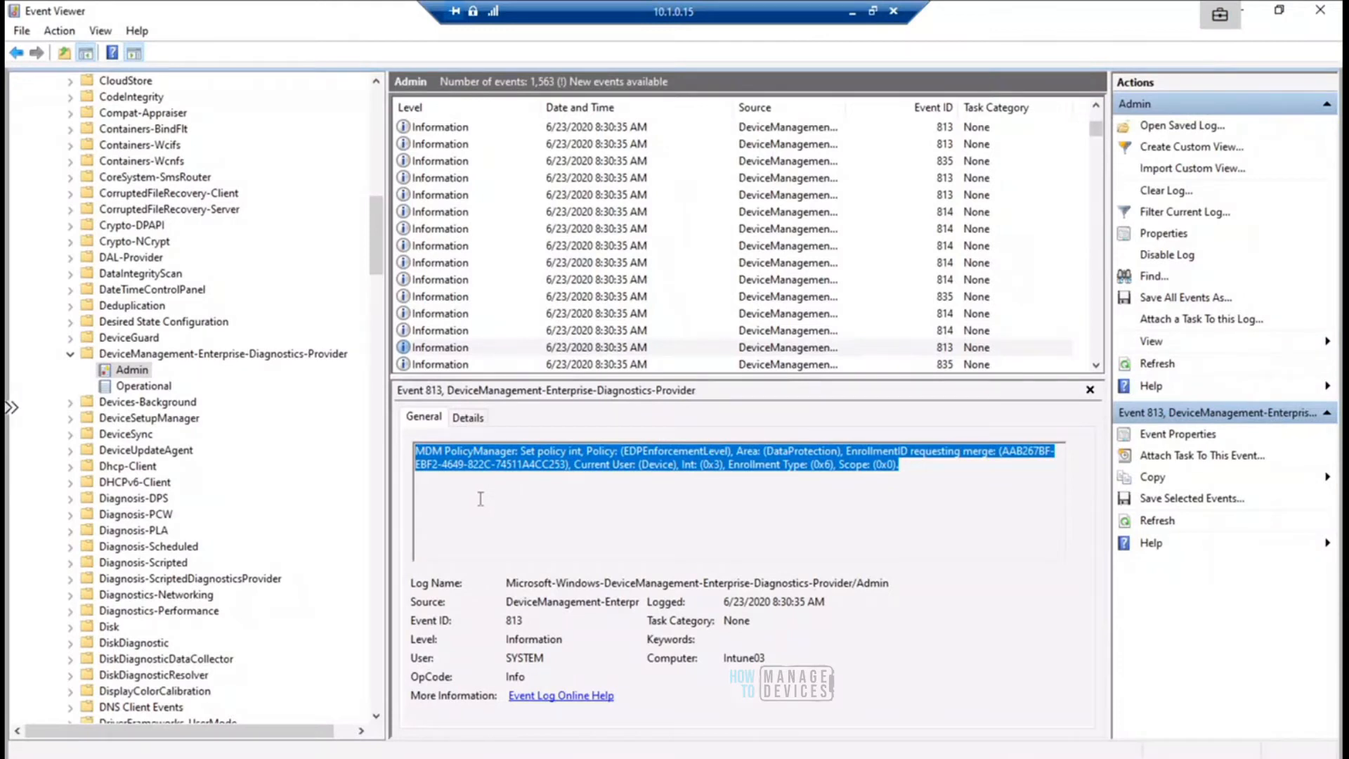
pyautogui.click(909, 468)
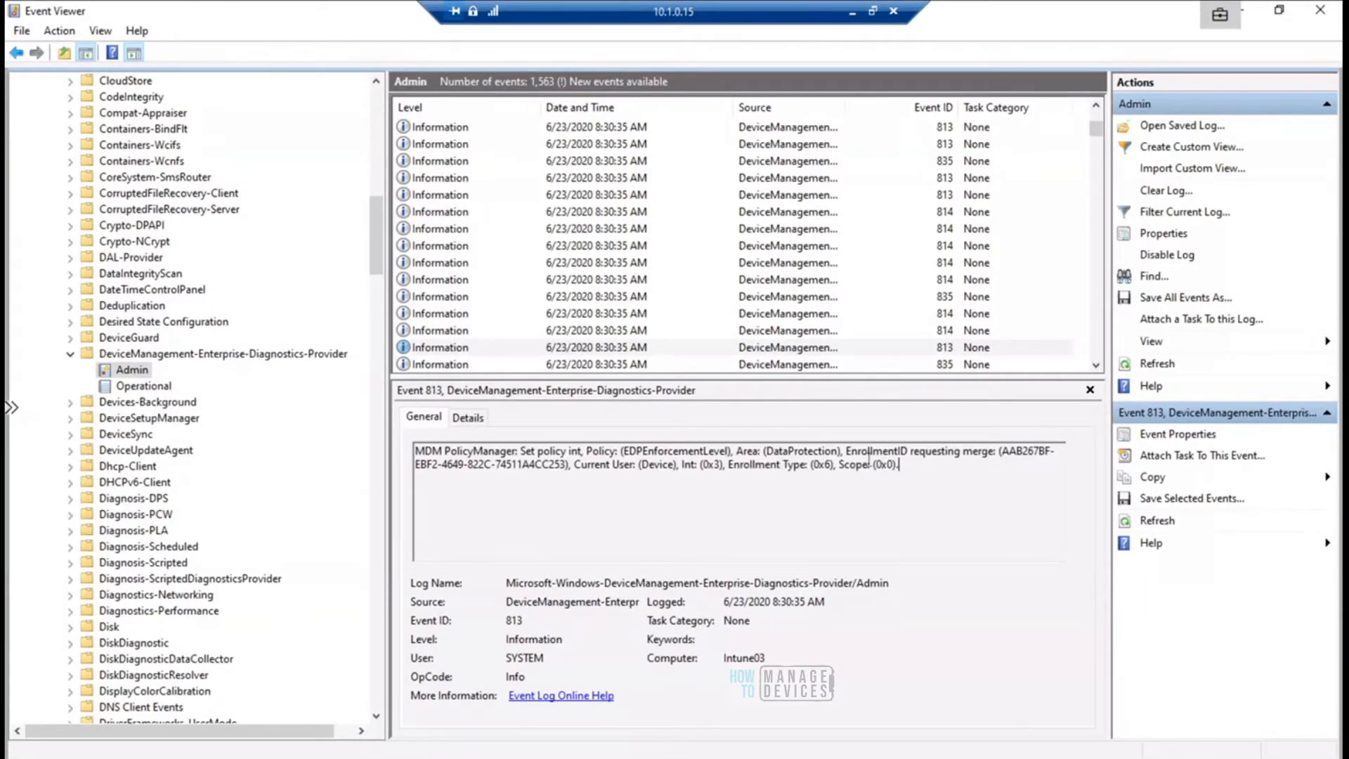
pyautogui.doubleClick(746, 451)
pyautogui.moveTo(811, 460); pyautogui.dragTo(833, 457)
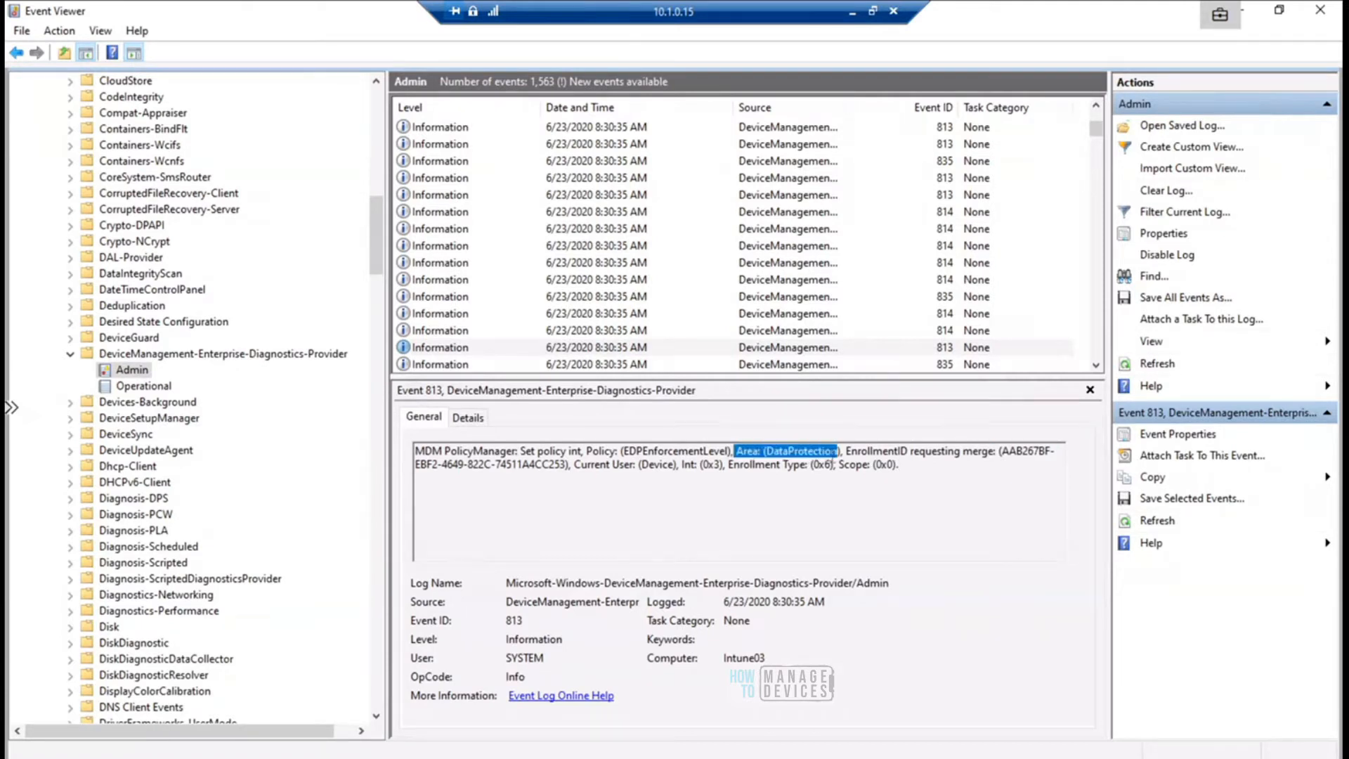
pyautogui.click(904, 468)
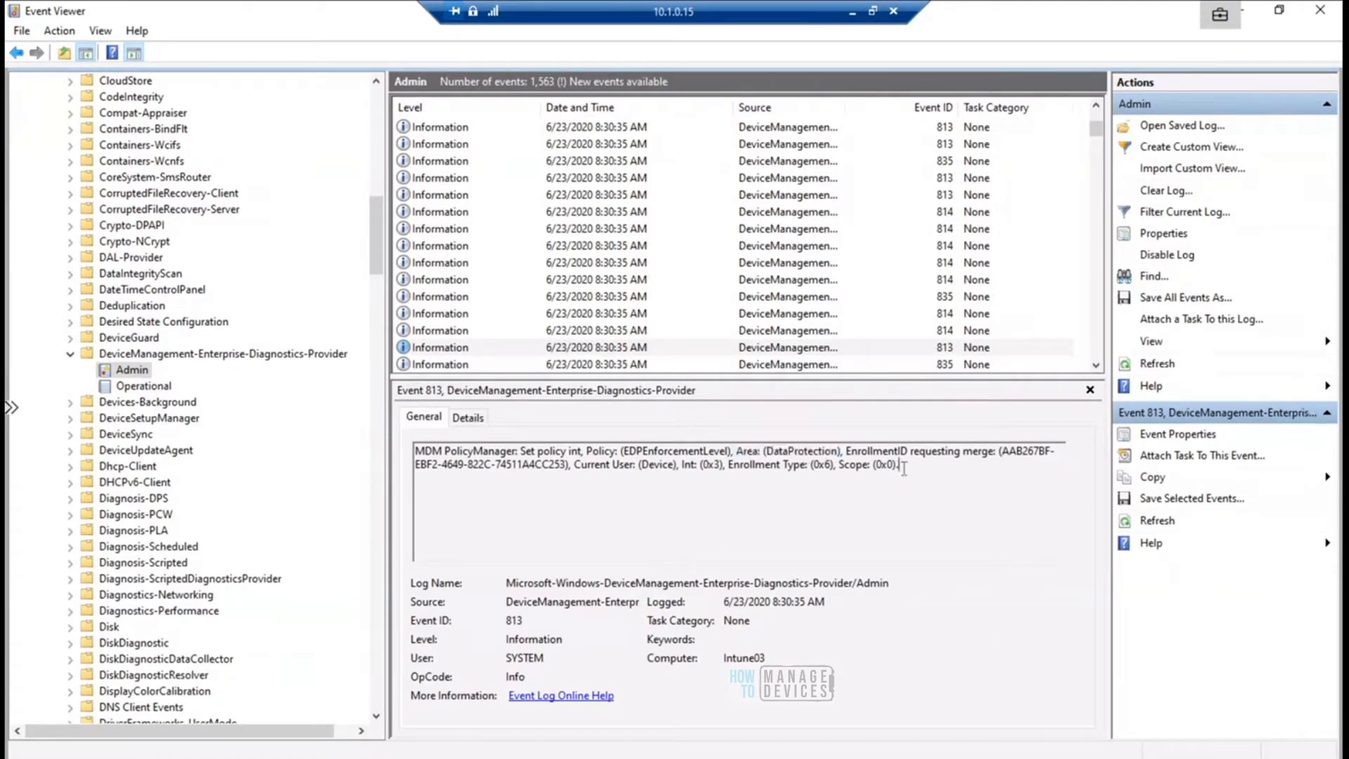
# - Open the event 814 entry directly above event 813 and highlight the policy name EnterpriseNetworkDomainNames in its message
pyautogui.click(597, 331)
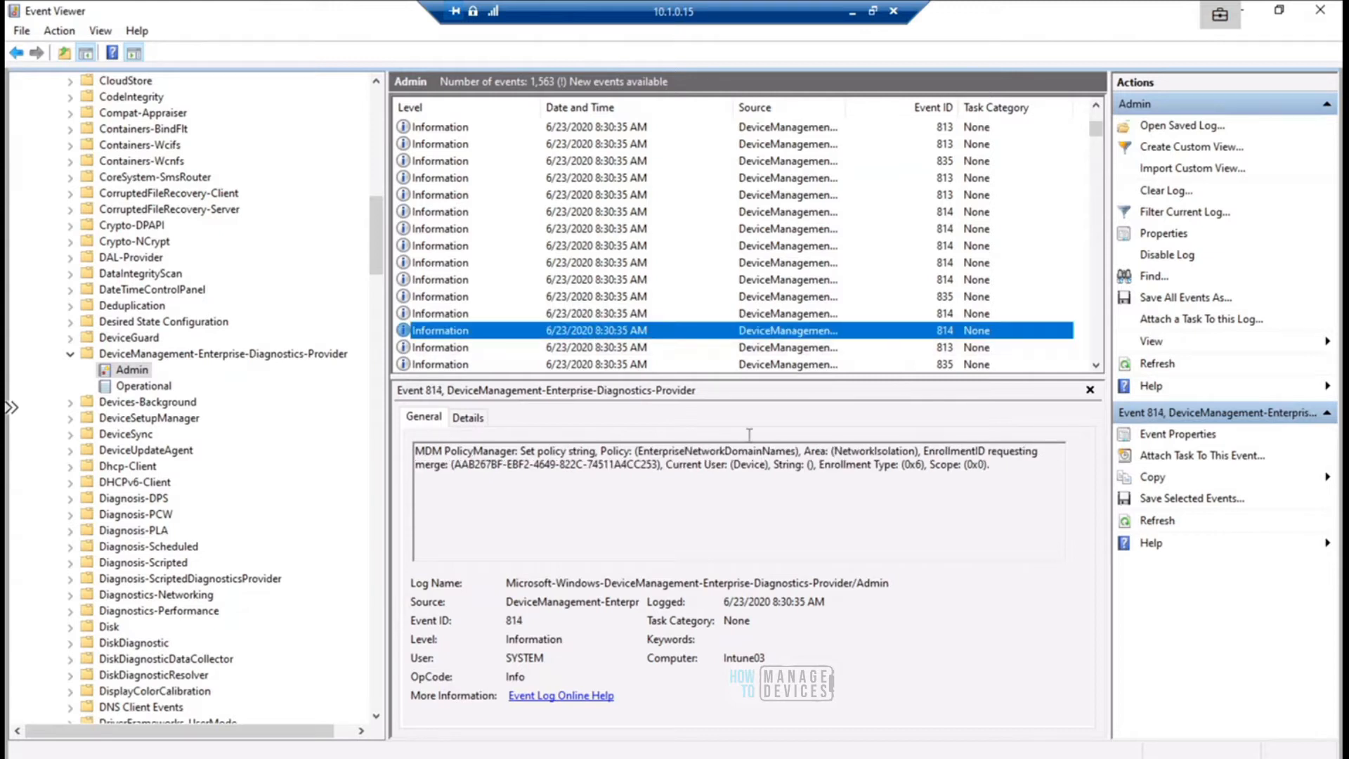
pyautogui.moveTo(632, 451); pyautogui.dragTo(772, 443)
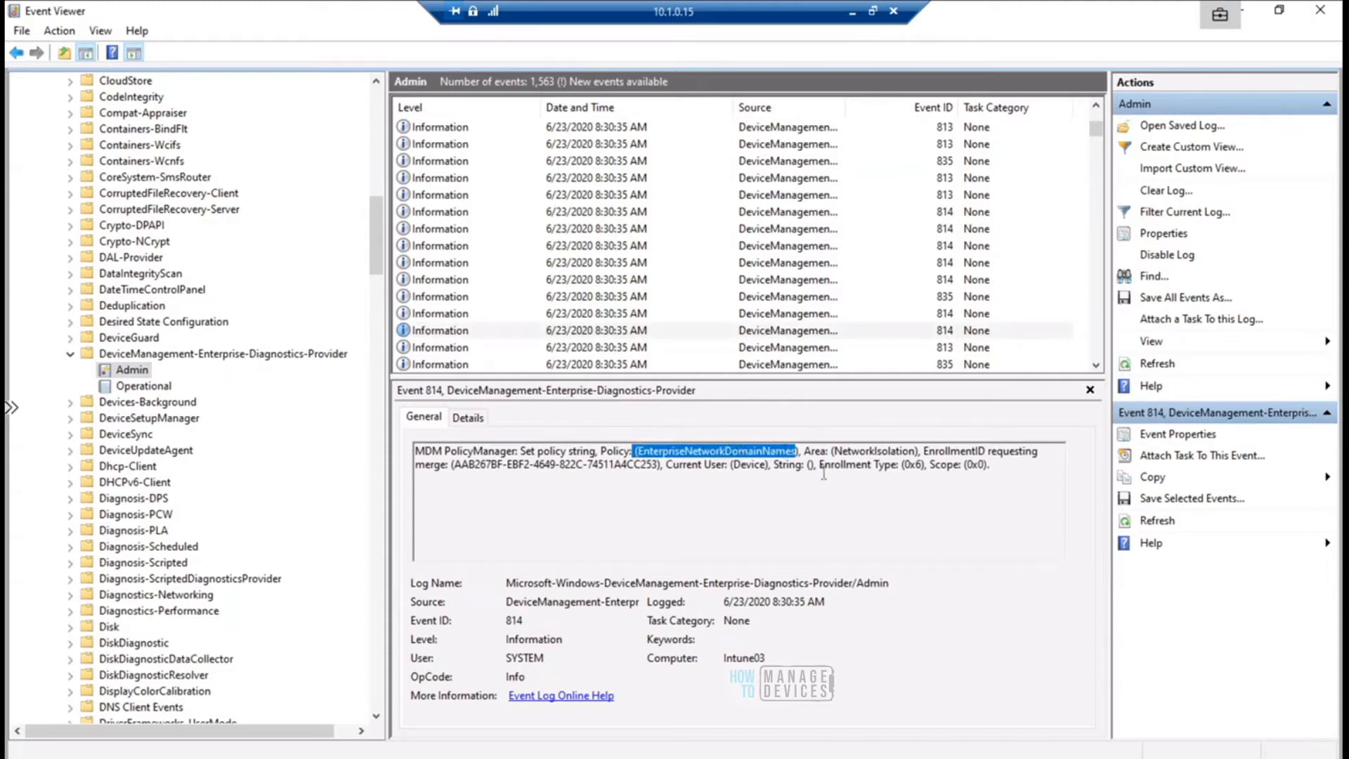
pyautogui.click(706, 495)
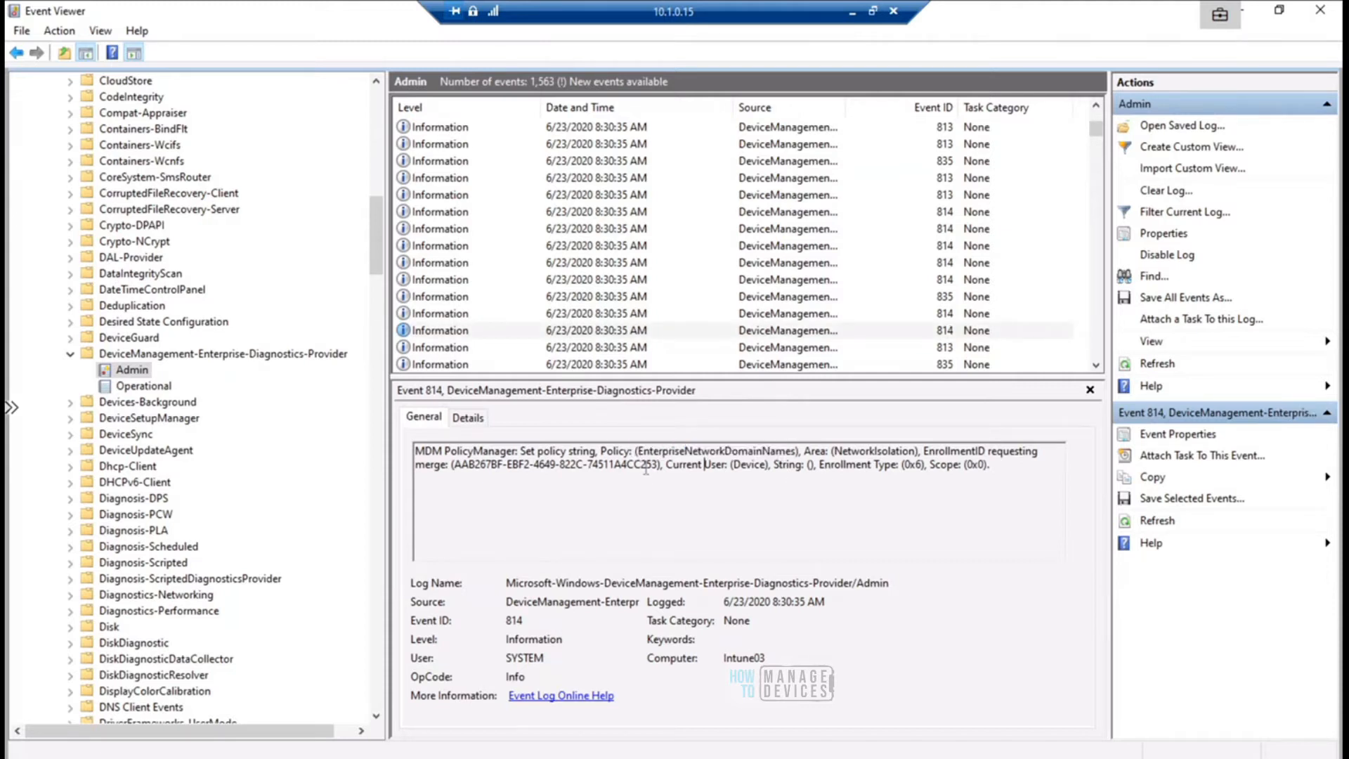
pyautogui.moveTo(639, 451); pyautogui.dragTo(788, 450)
pyautogui.moveTo(791, 451); pyautogui.dragTo(800, 451)
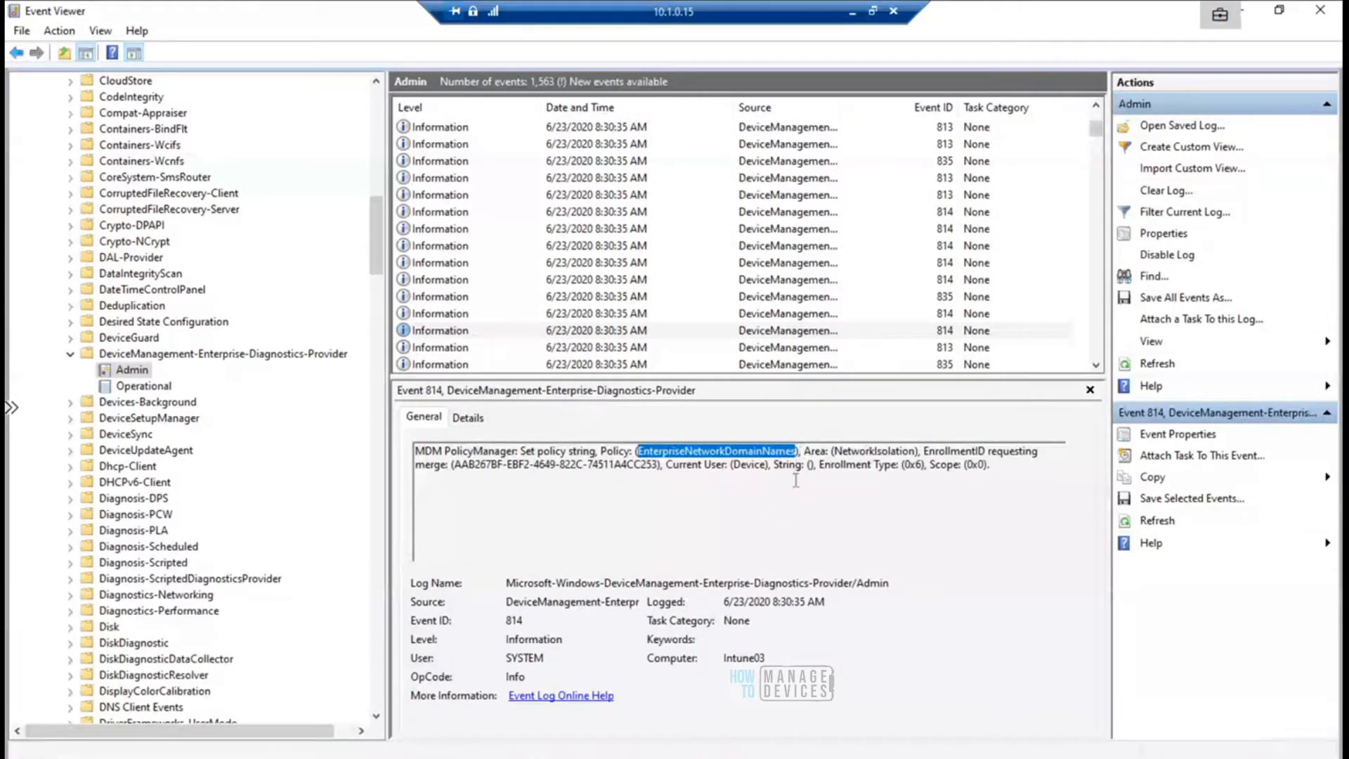
# - Browse upward through the preceding WIP policy events to the EnterpriseIPRange entry and highlight that policy name
pyautogui.click(593, 316)
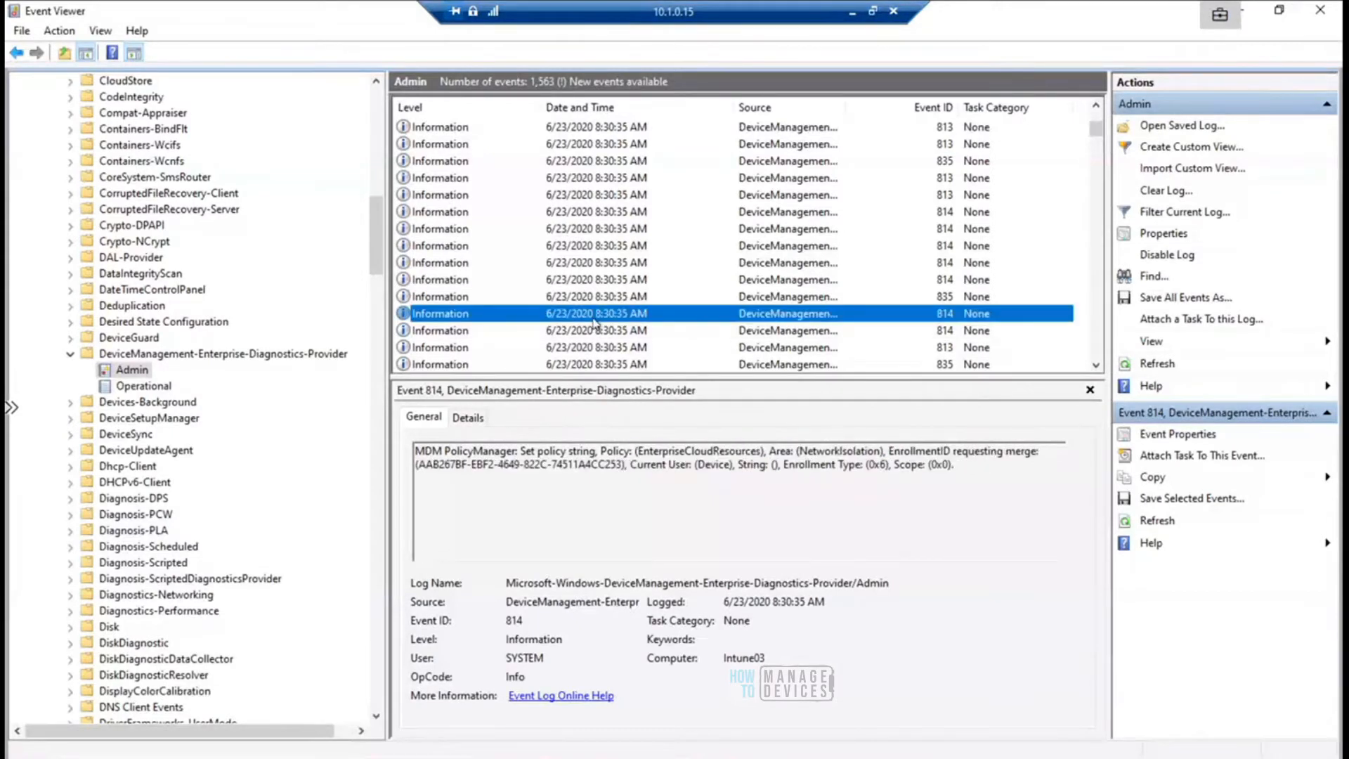
pyautogui.click(594, 296)
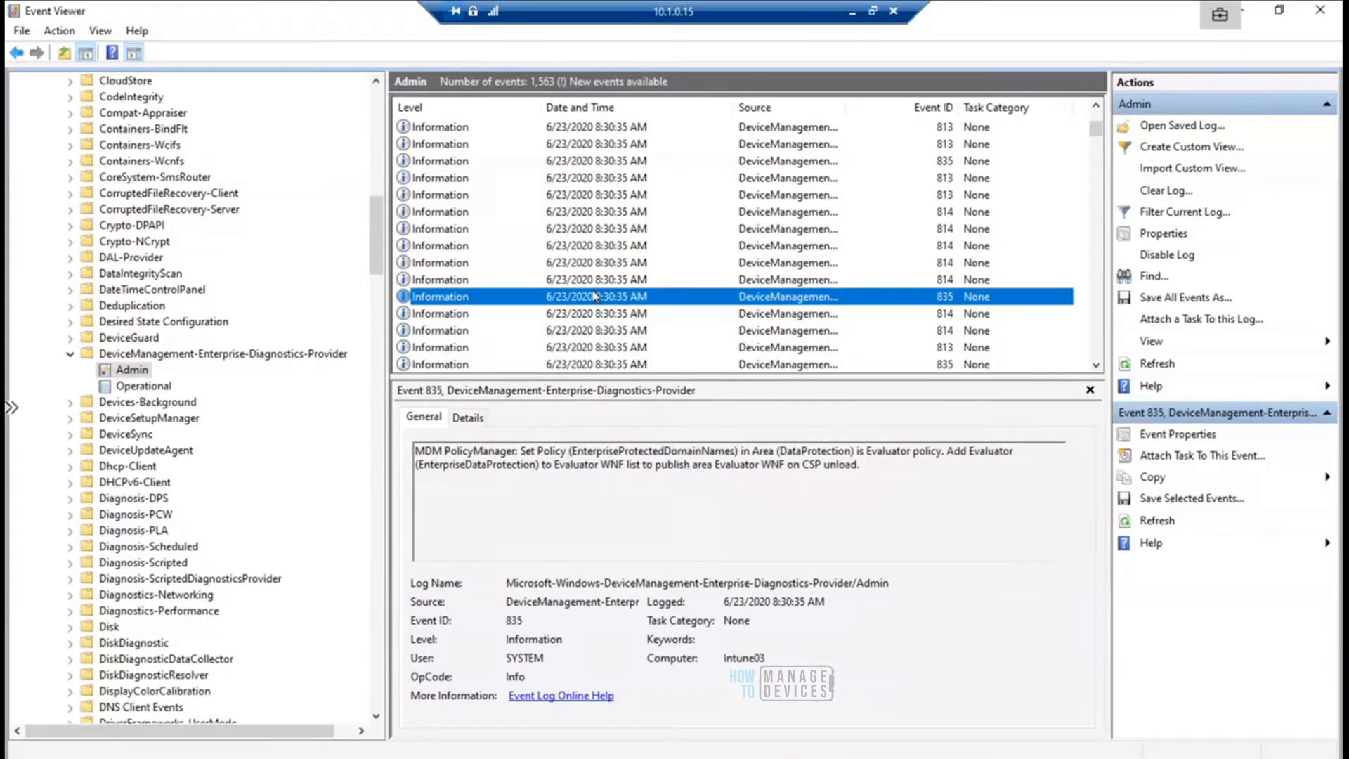
pyautogui.press('Up')
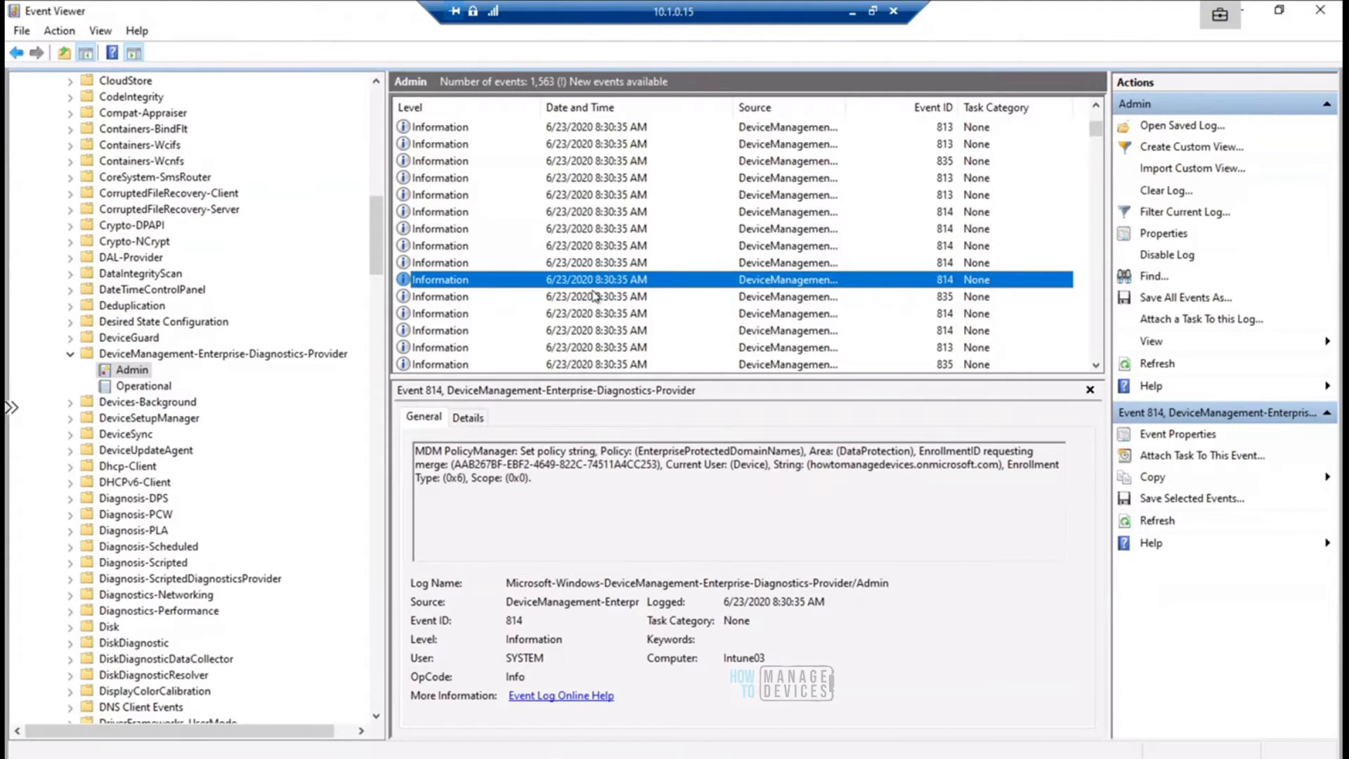
pyautogui.press('Up')
pyautogui.press('Up')
pyautogui.press('Up')
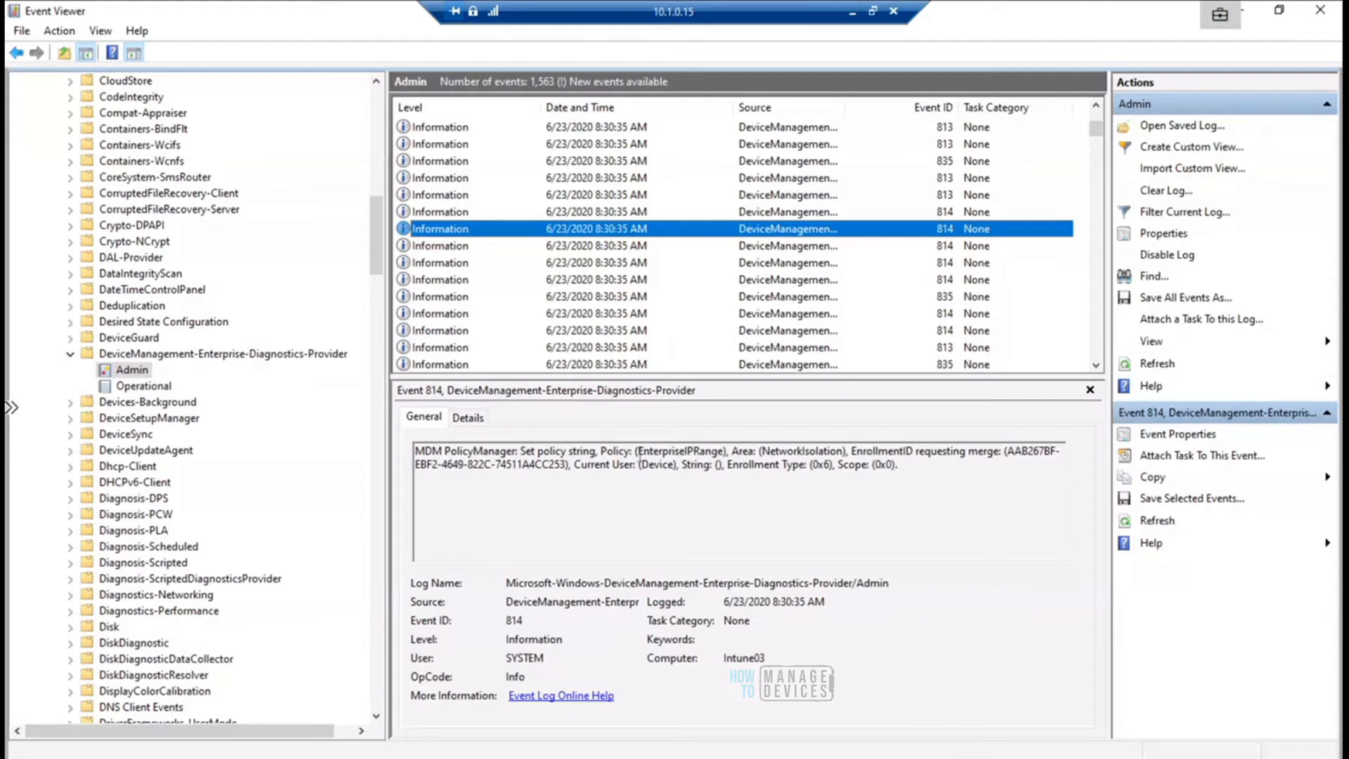
pyautogui.moveTo(639, 453); pyautogui.dragTo(718, 451)
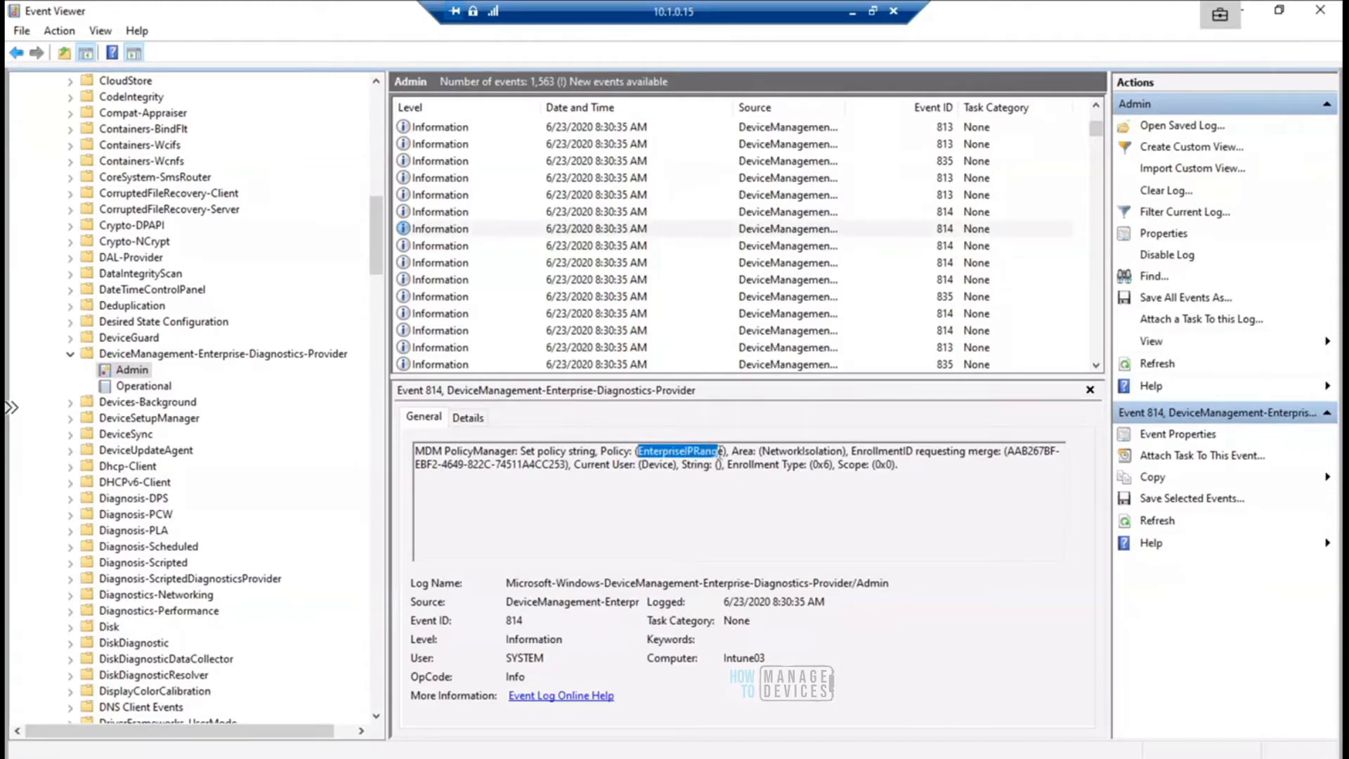
# - Go back to the EDPEnforcementLevel event 835 and highlight the DataProtection area in its message
pyautogui.click(611, 314)
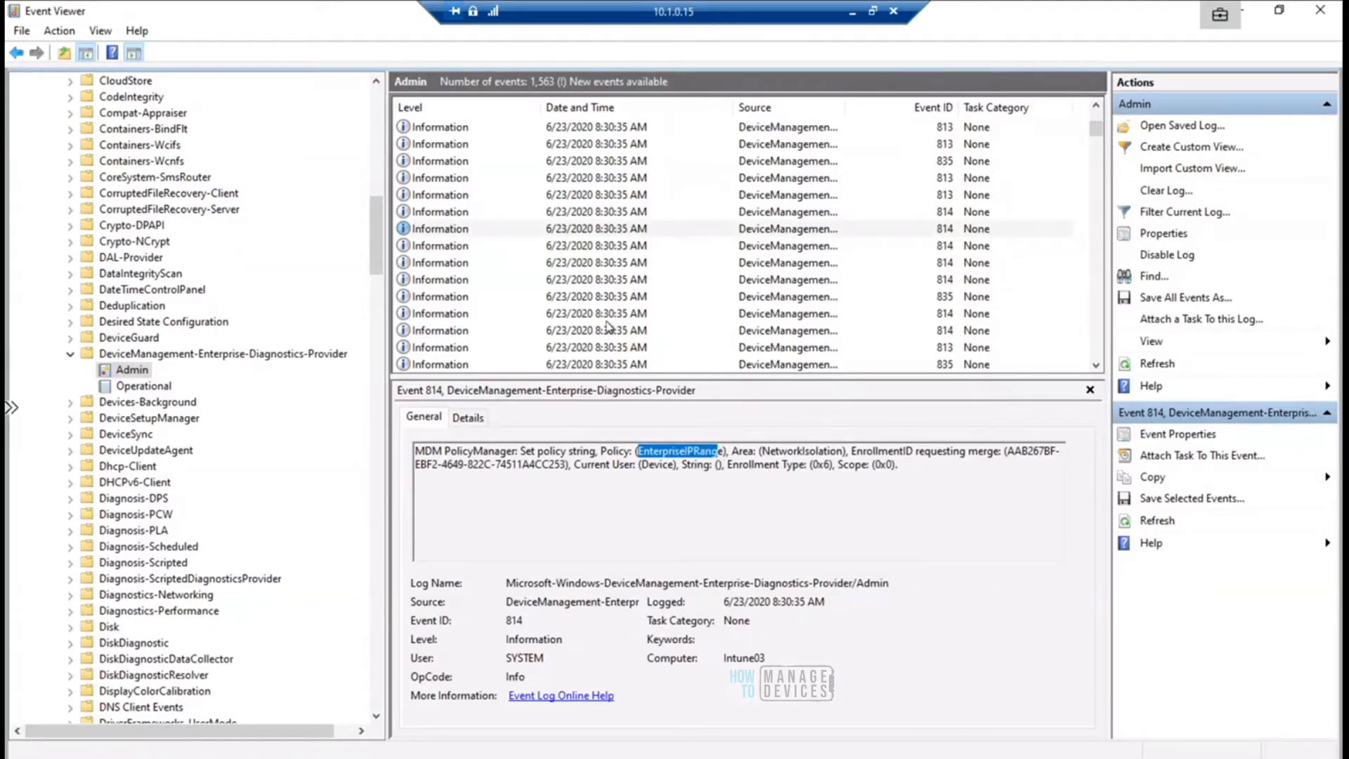
pyautogui.click(580, 365)
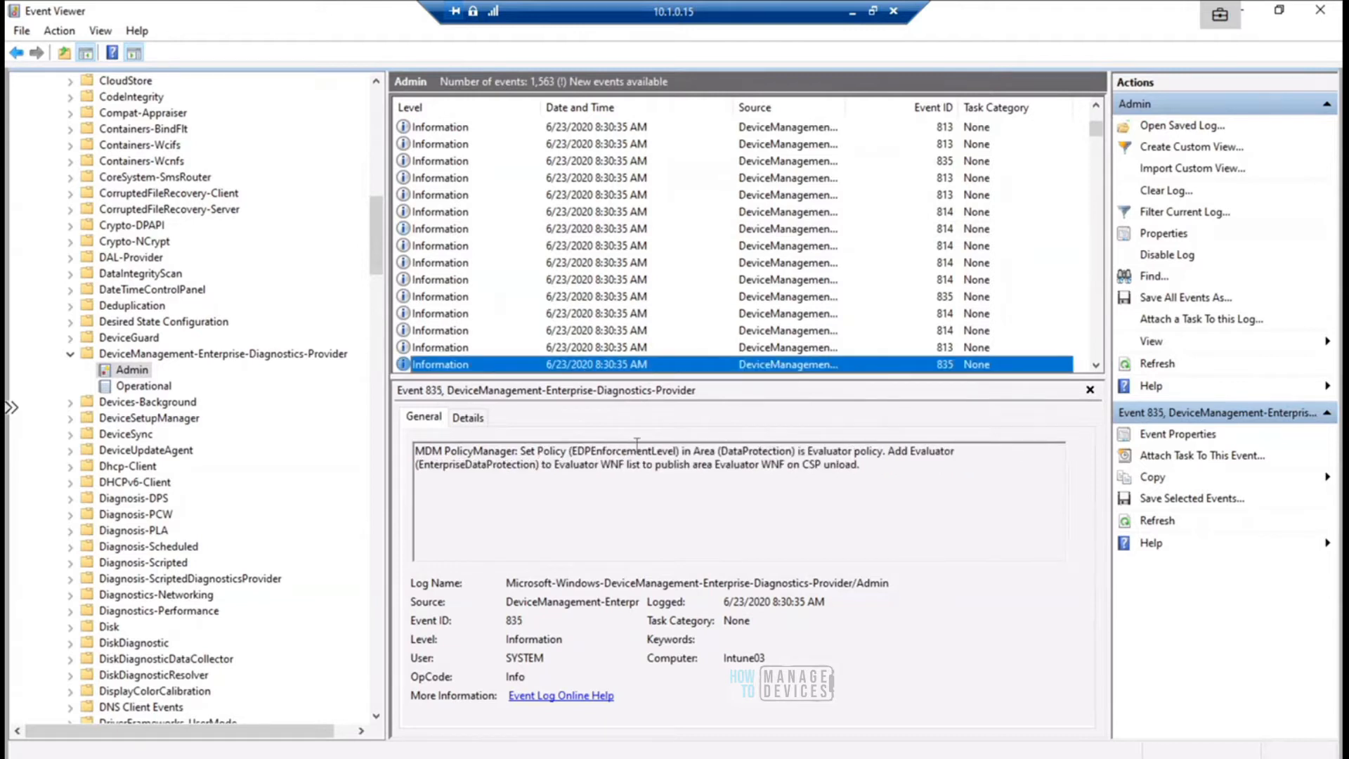
pyautogui.moveTo(722, 450); pyautogui.dragTo(790, 450)
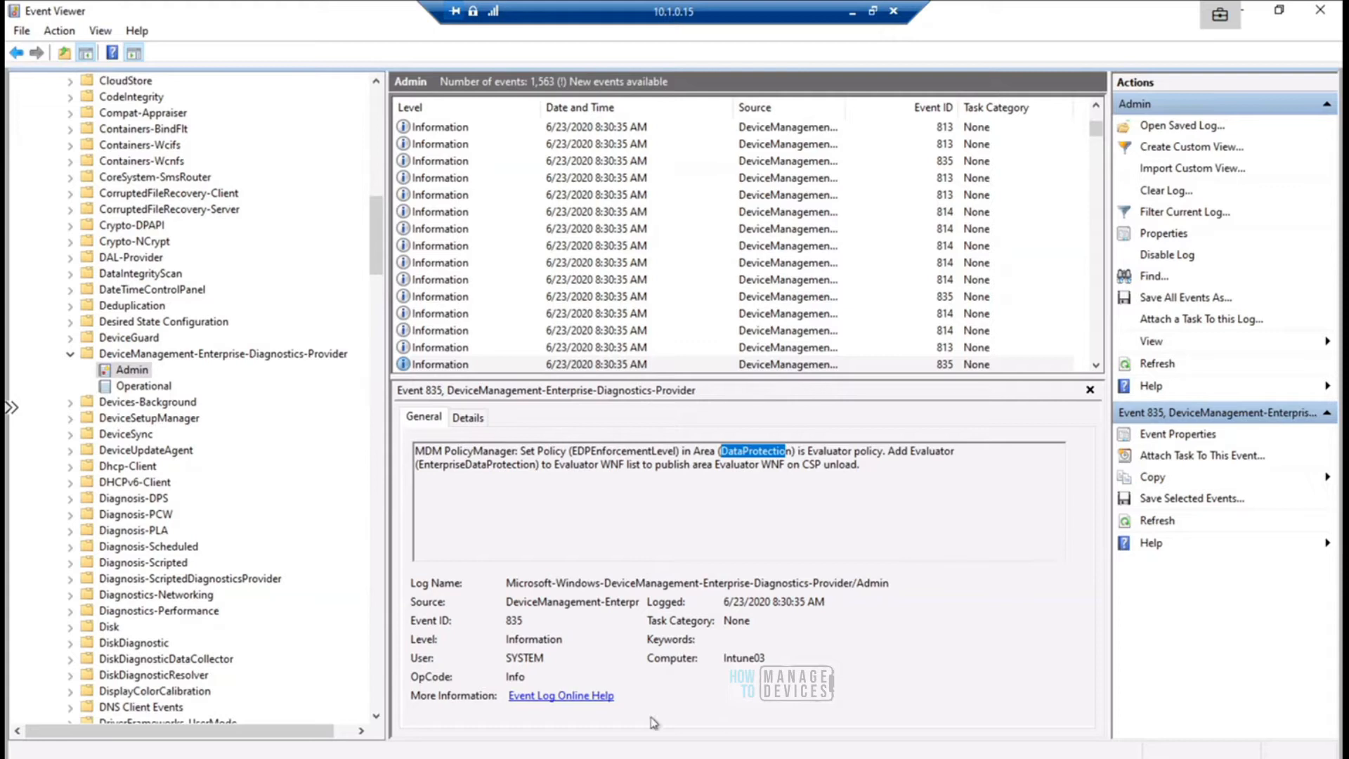
pyautogui.click(872, 12)
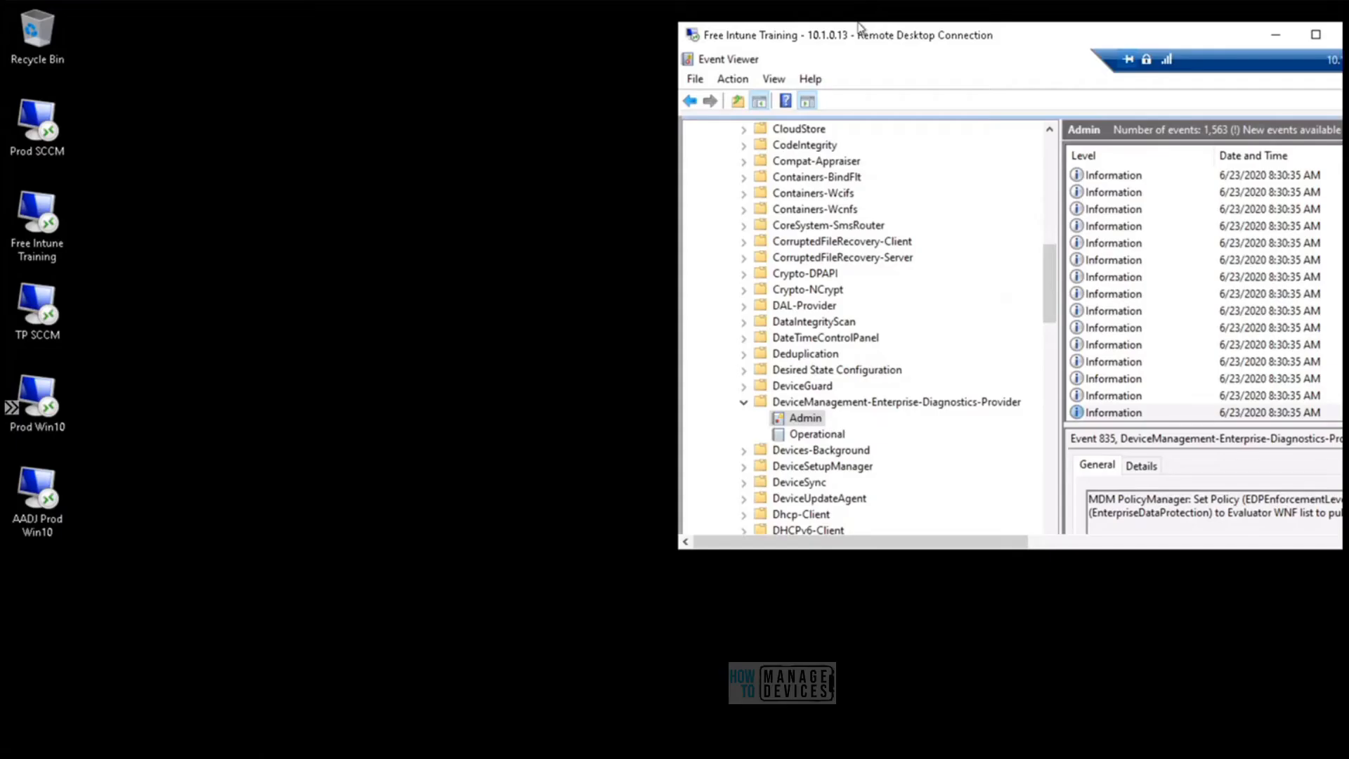
pyautogui.doubleClick(1066, 42)
pyautogui.click(850, 13)
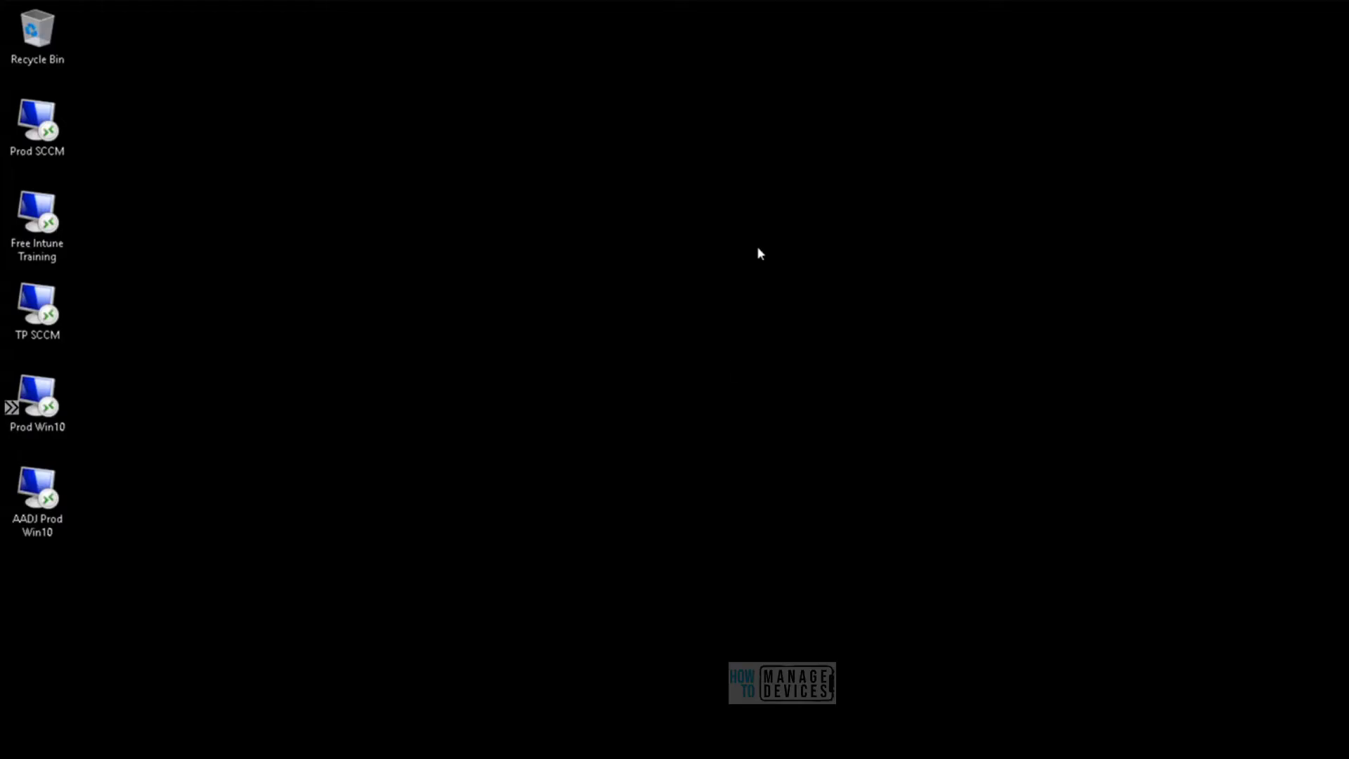
pyautogui.moveTo(260, 756)
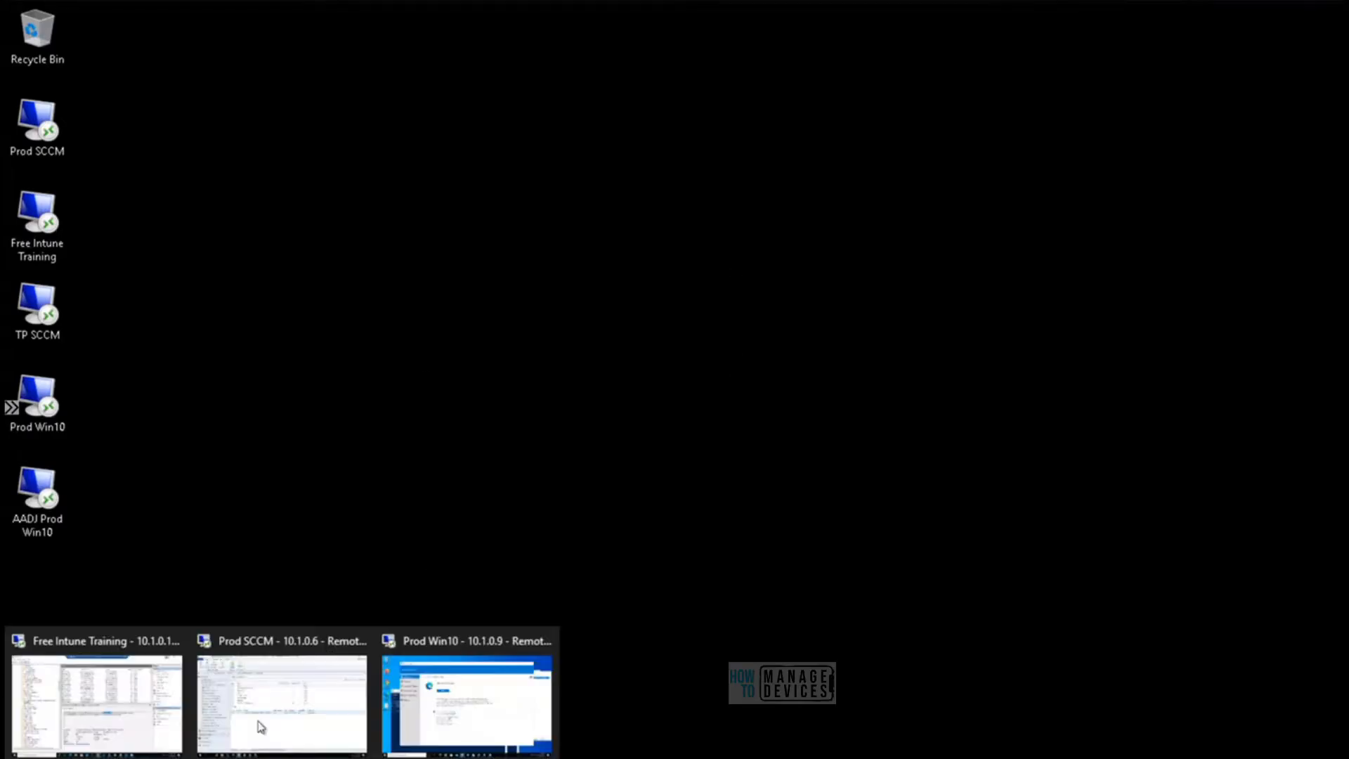
pyautogui.click(153, 698)
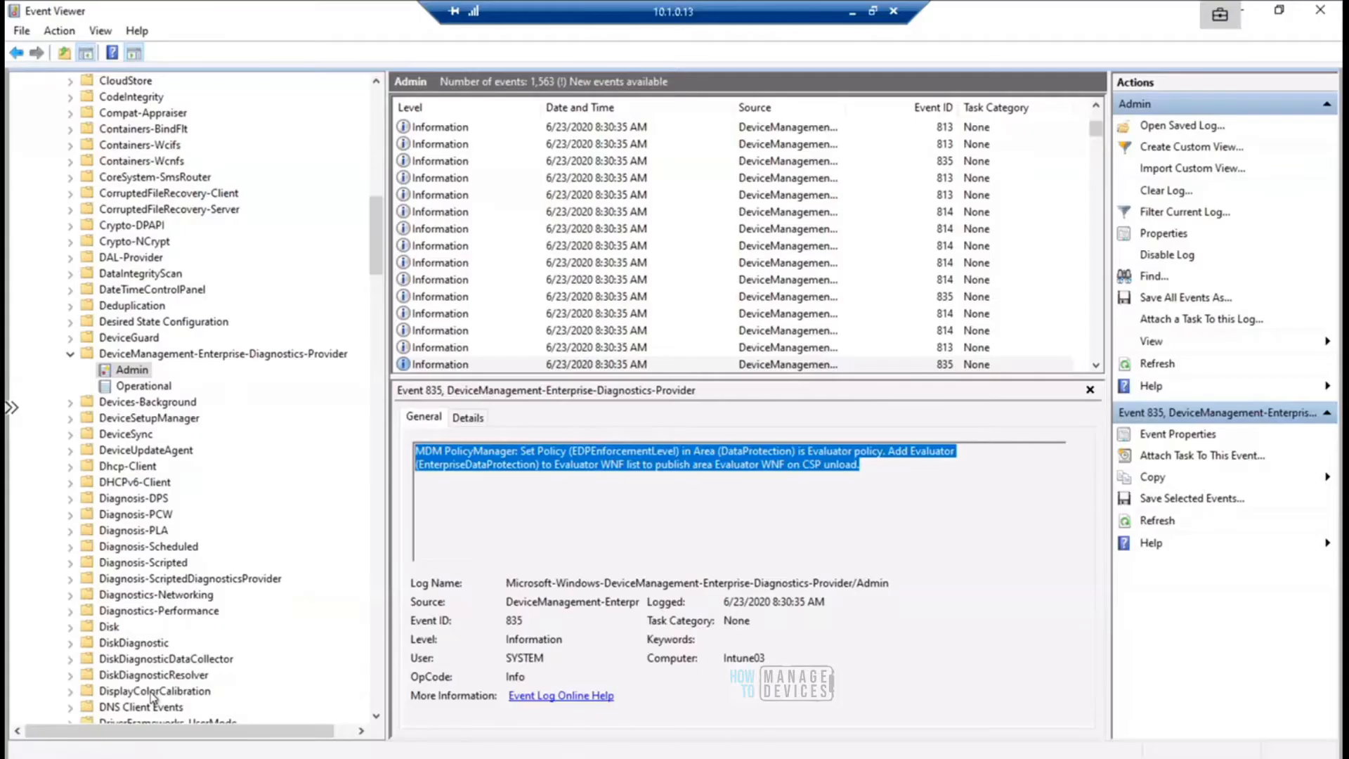
# - Slide the 10.1.0.15 remote connection bar aside to uncover the 10.1.0.13 bar
pyautogui.moveTo(1008, 6); pyautogui.dragTo(438, 7)
pyautogui.moveTo(438, 7)
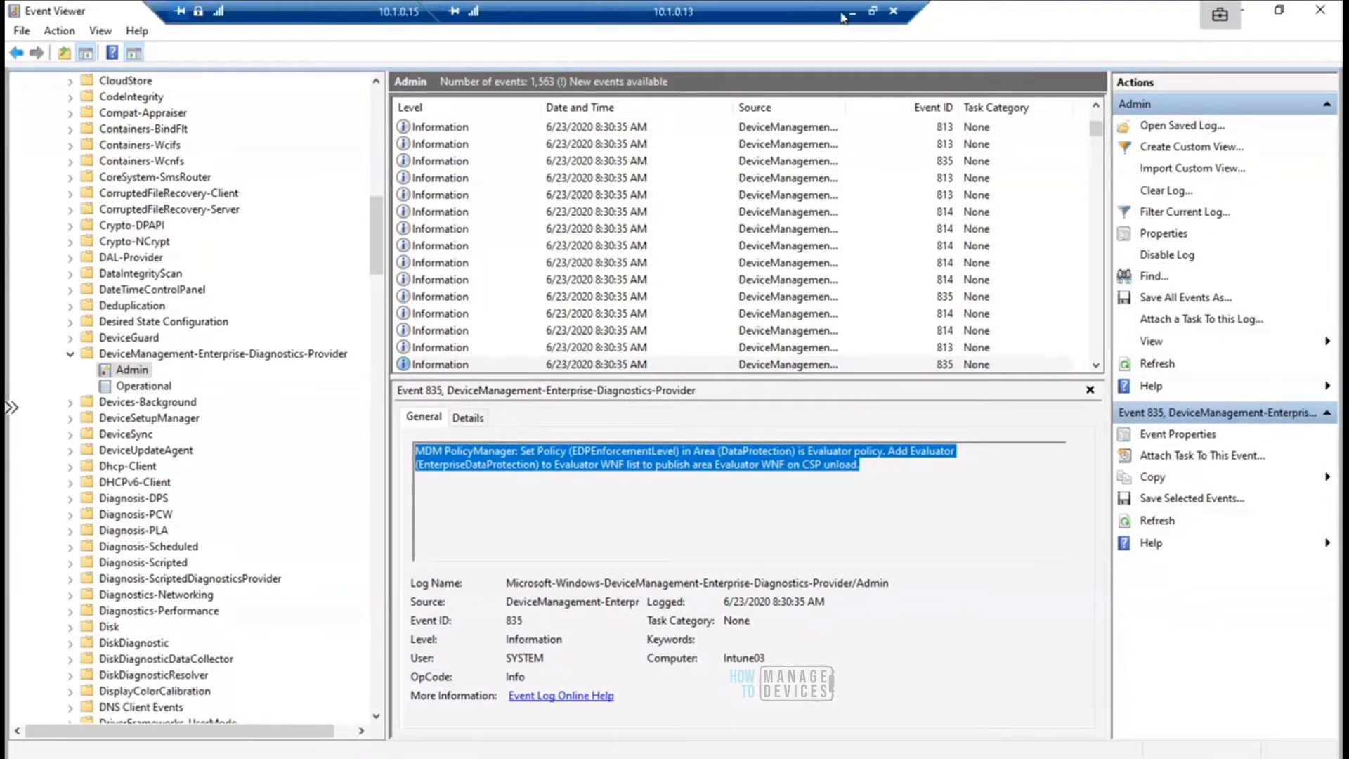
# - Switch from the 10.1.0.15 remote session to the WIP policy's properties in Endpoint Manager and highlight the Windows Information Protection mode row
pyautogui.moveTo(359, 20); pyautogui.dragTo(298, 15)
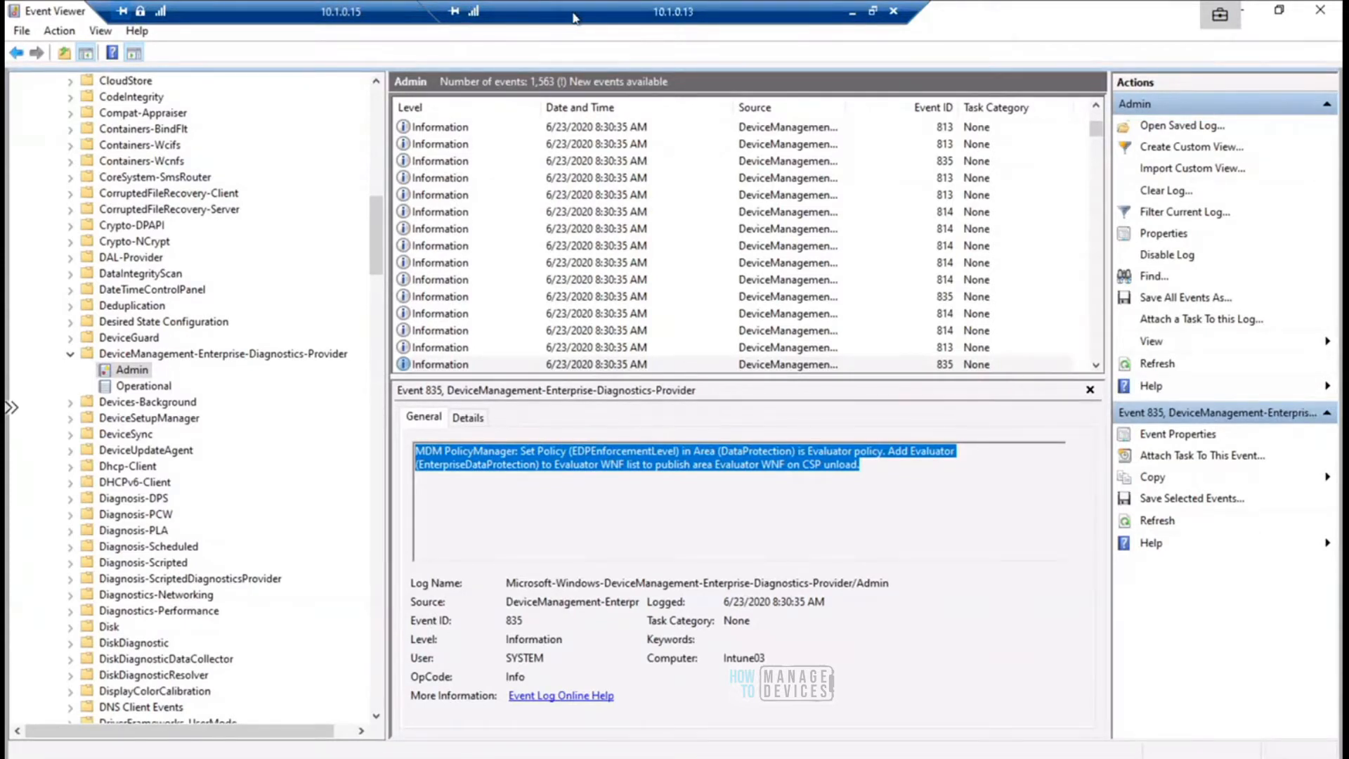
pyautogui.moveTo(574, 20); pyautogui.dragTo(728, 14)
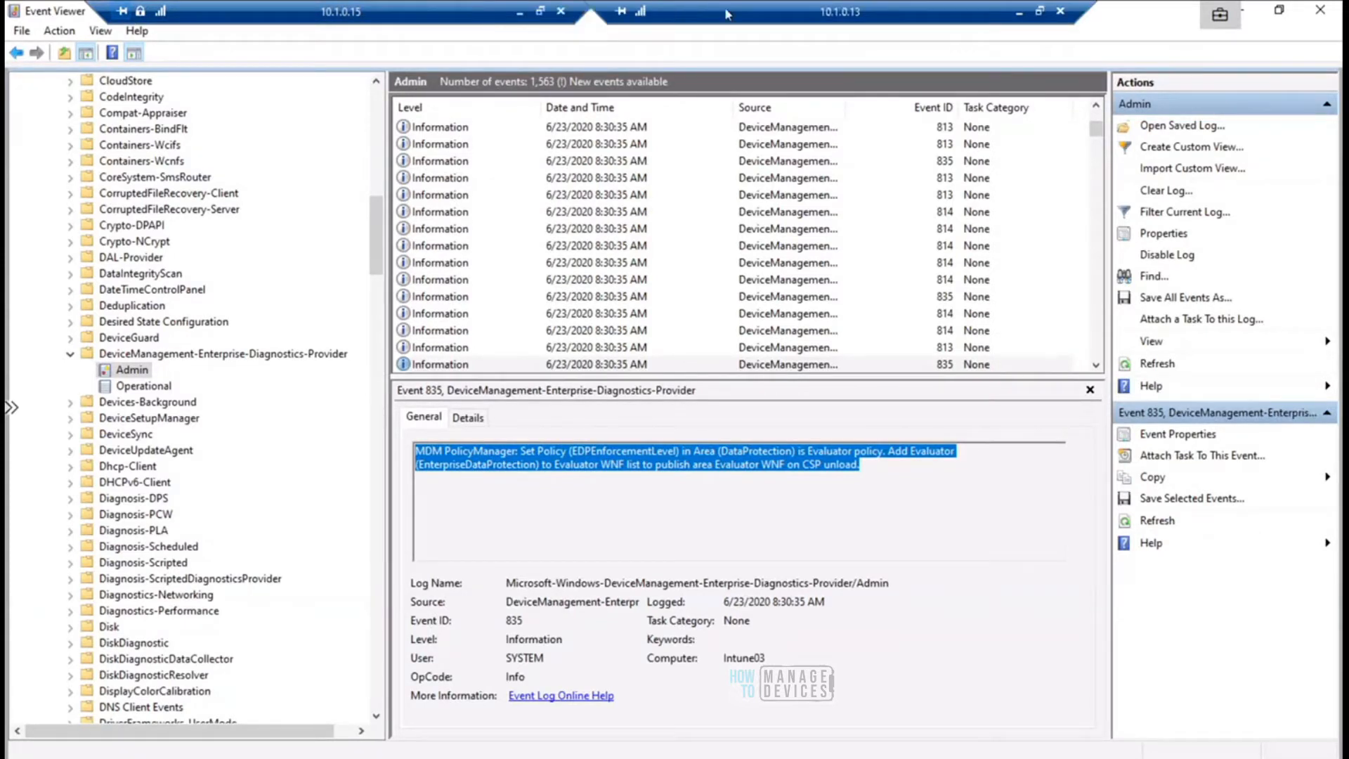
pyautogui.click(520, 12)
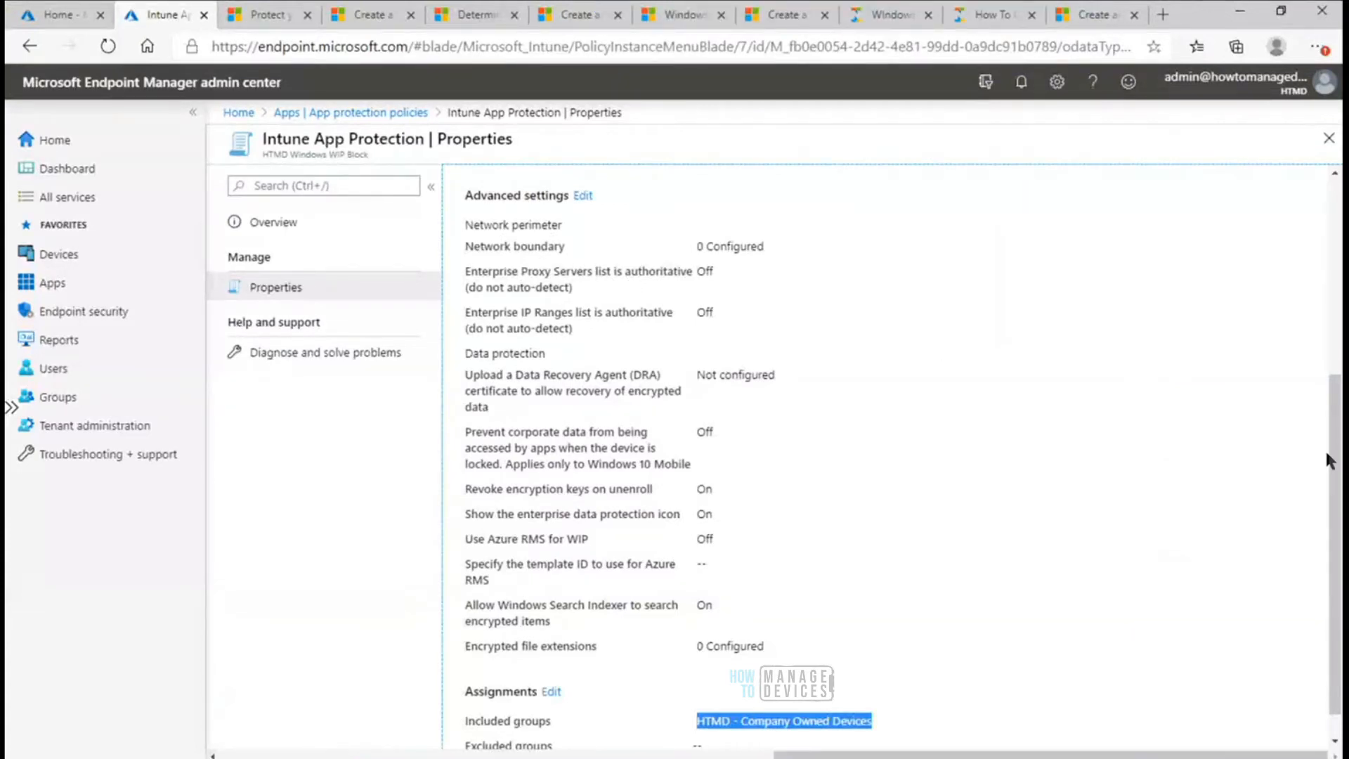
pyautogui.moveTo(1335, 430); pyautogui.dragTo(1334, 235)
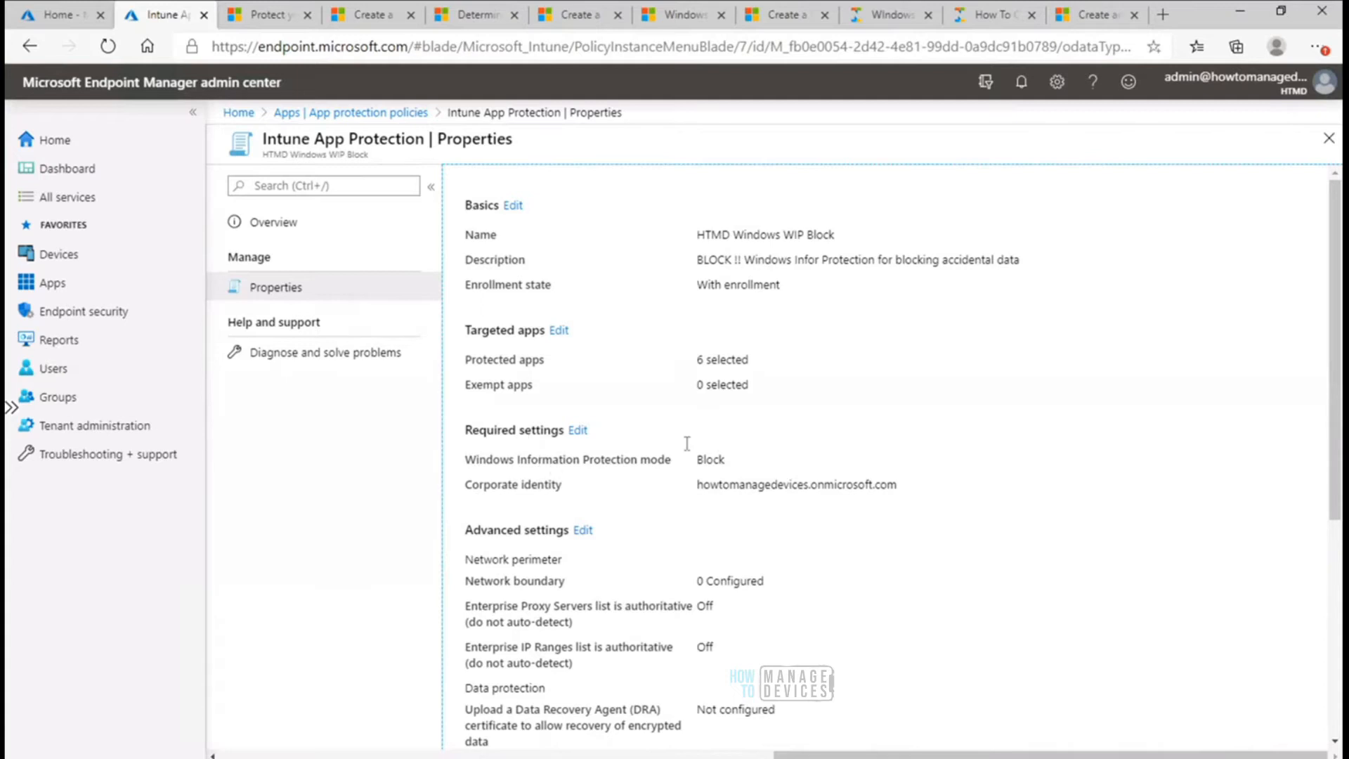
pyautogui.moveTo(729, 461); pyautogui.dragTo(467, 465)
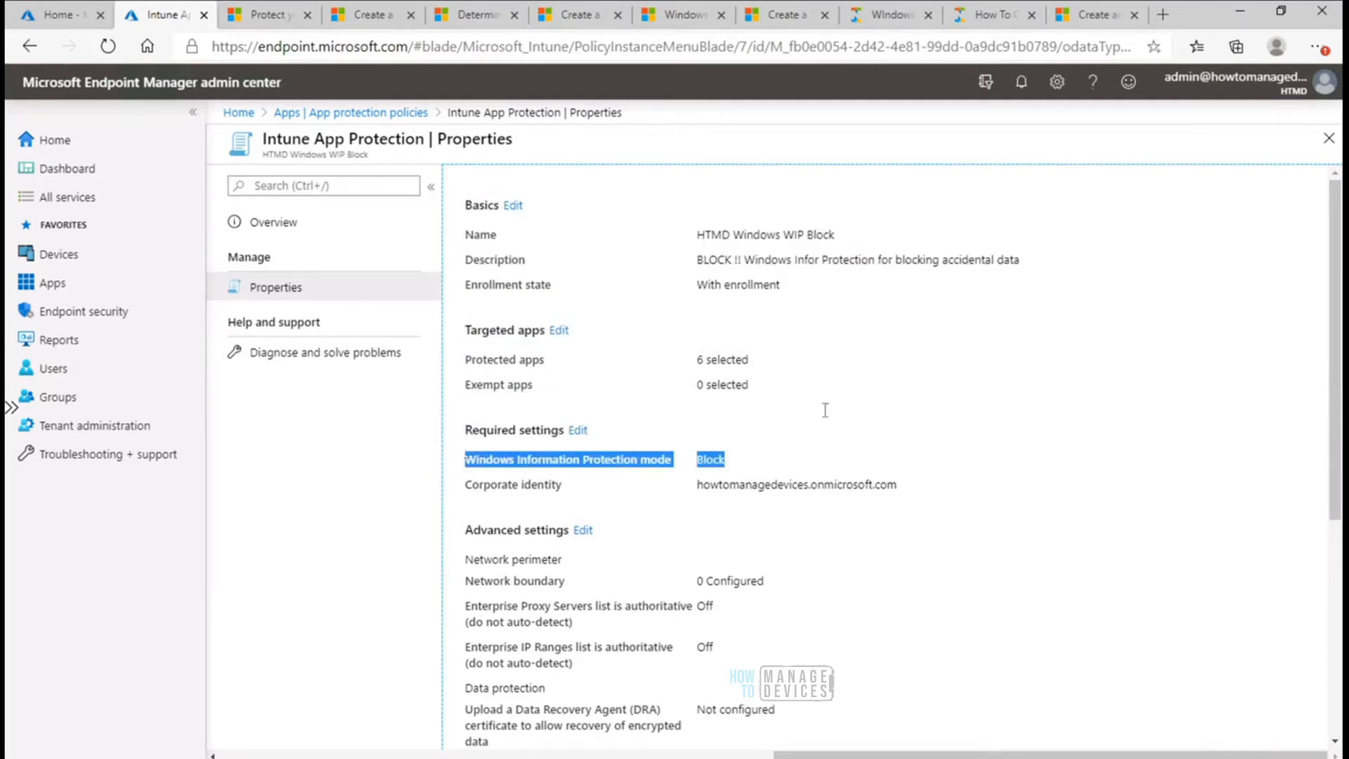
# - Review the policy's Advanced settings, highlighting the rows from Network perimeter down to Allow Windows Search Indexer to search encrypted items
pyautogui.scroll(-3, 1314, 303)
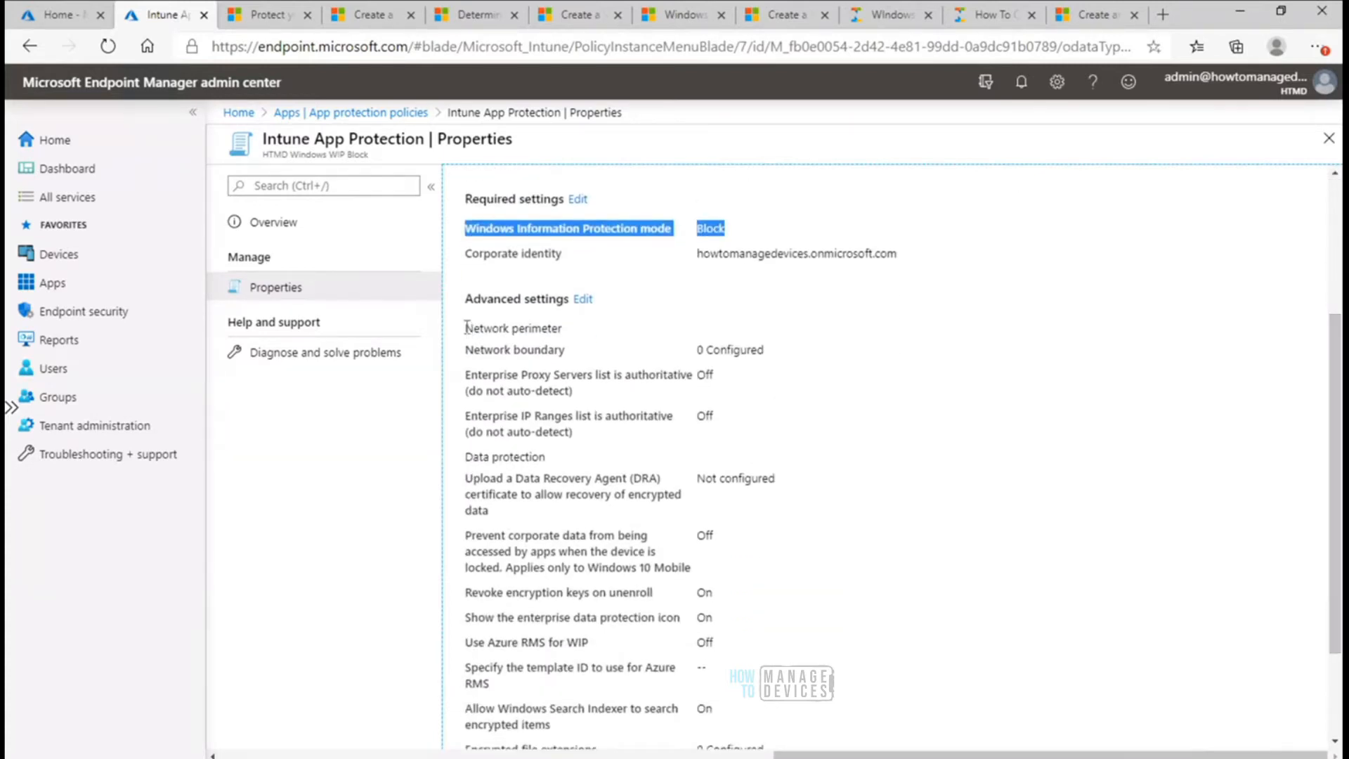
pyautogui.moveTo(465, 328); pyautogui.dragTo(706, 520)
pyautogui.moveTo(598, 328); pyautogui.dragTo(482, 333)
pyautogui.moveTo(567, 353); pyautogui.dragTo(493, 358)
pyautogui.click(476, 358)
pyautogui.moveTo(568, 259); pyautogui.dragTo(464, 264)
pyautogui.click(463, 264)
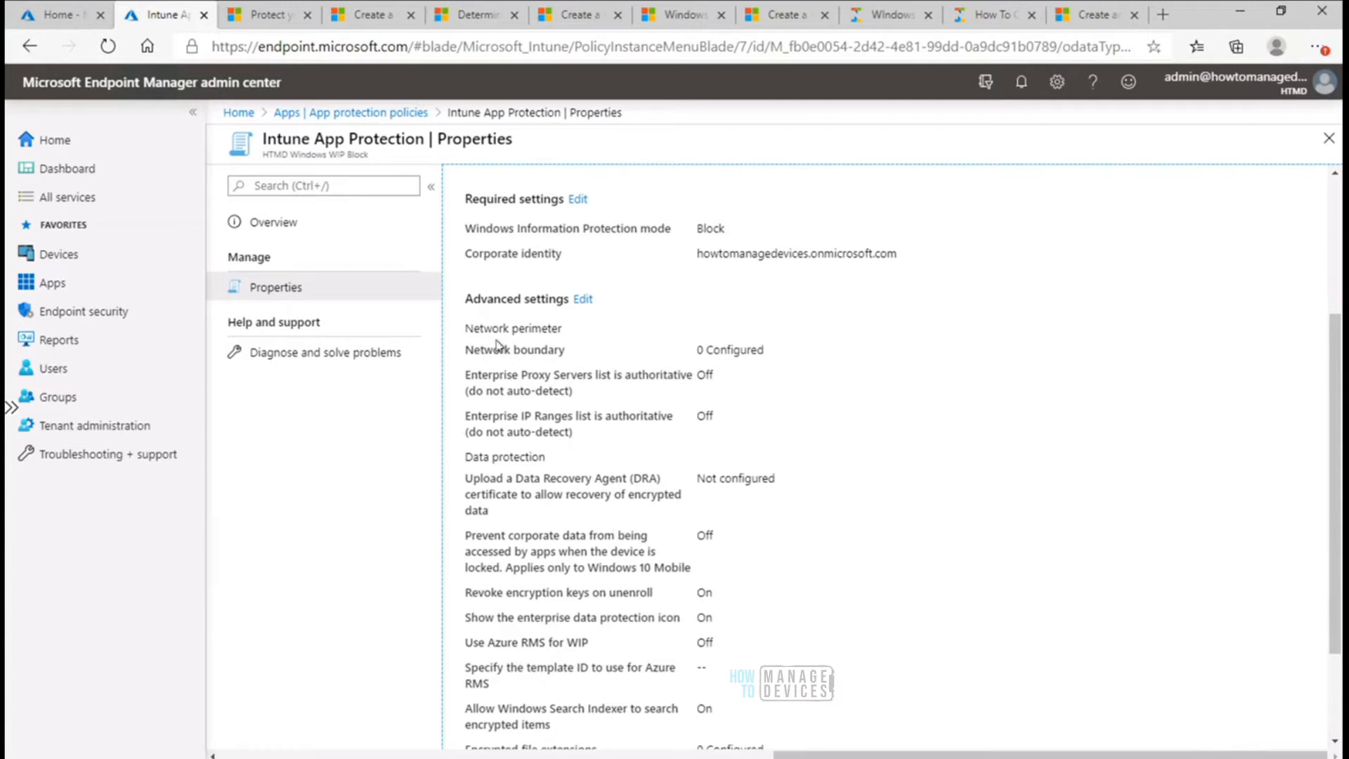
pyautogui.moveTo(464, 327); pyautogui.dragTo(664, 706)
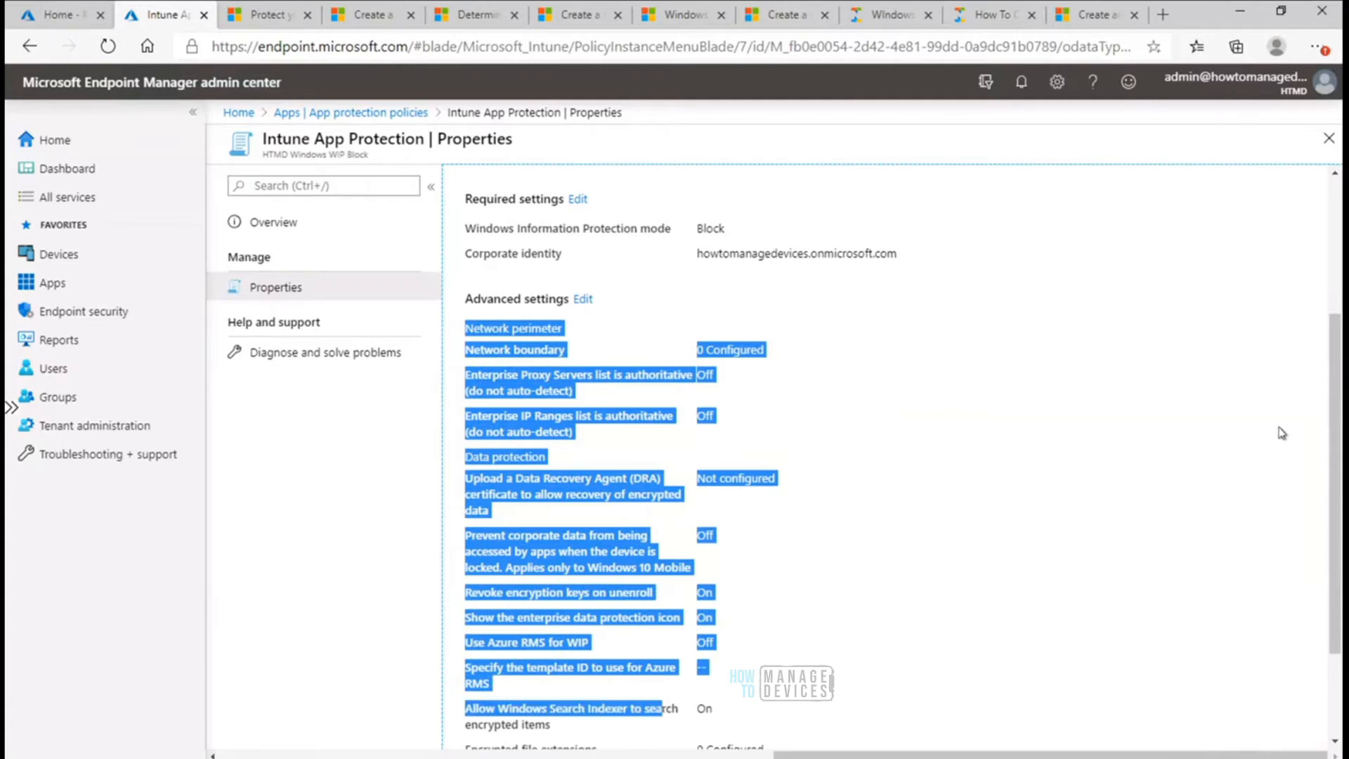
pyautogui.moveTo(1338, 458); pyautogui.dragTo(1336, 518)
pyautogui.click(997, 538)
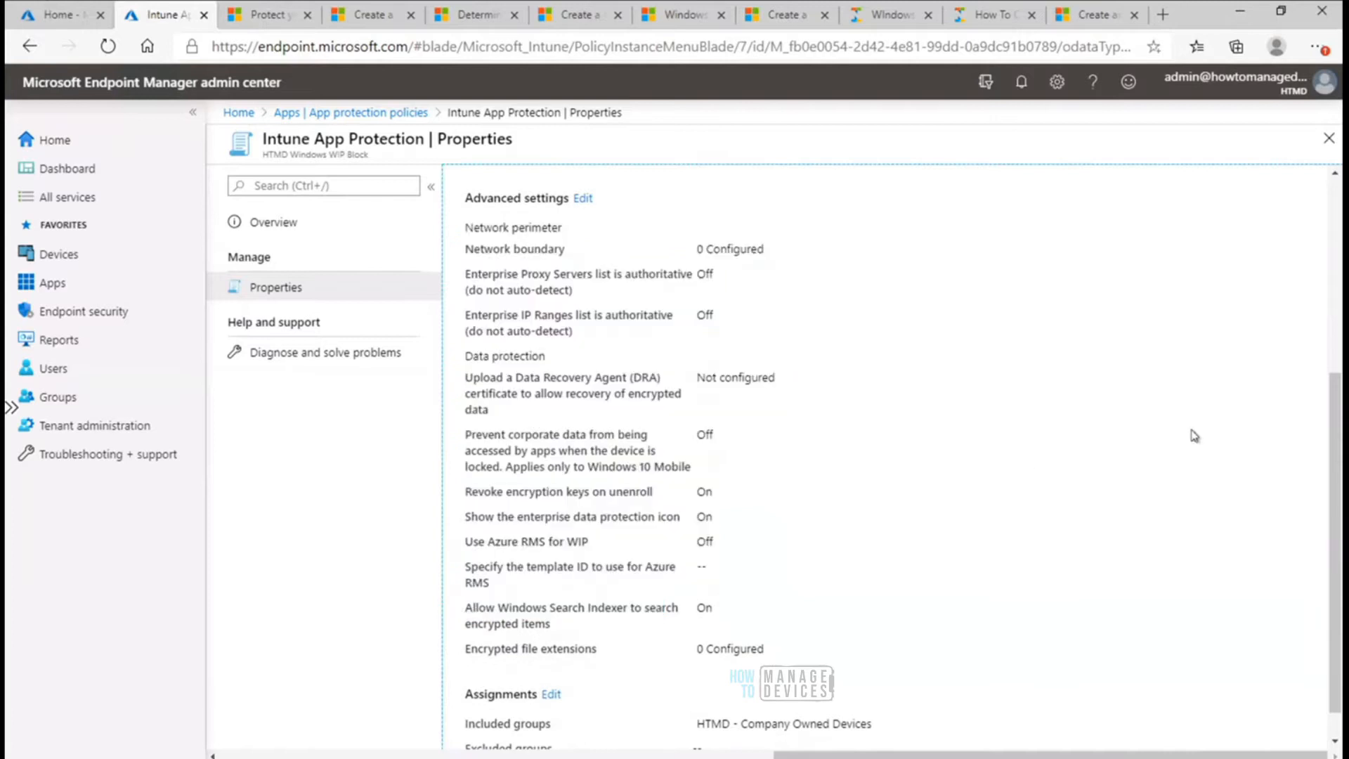
pyautogui.scroll(1, 1337, 442)
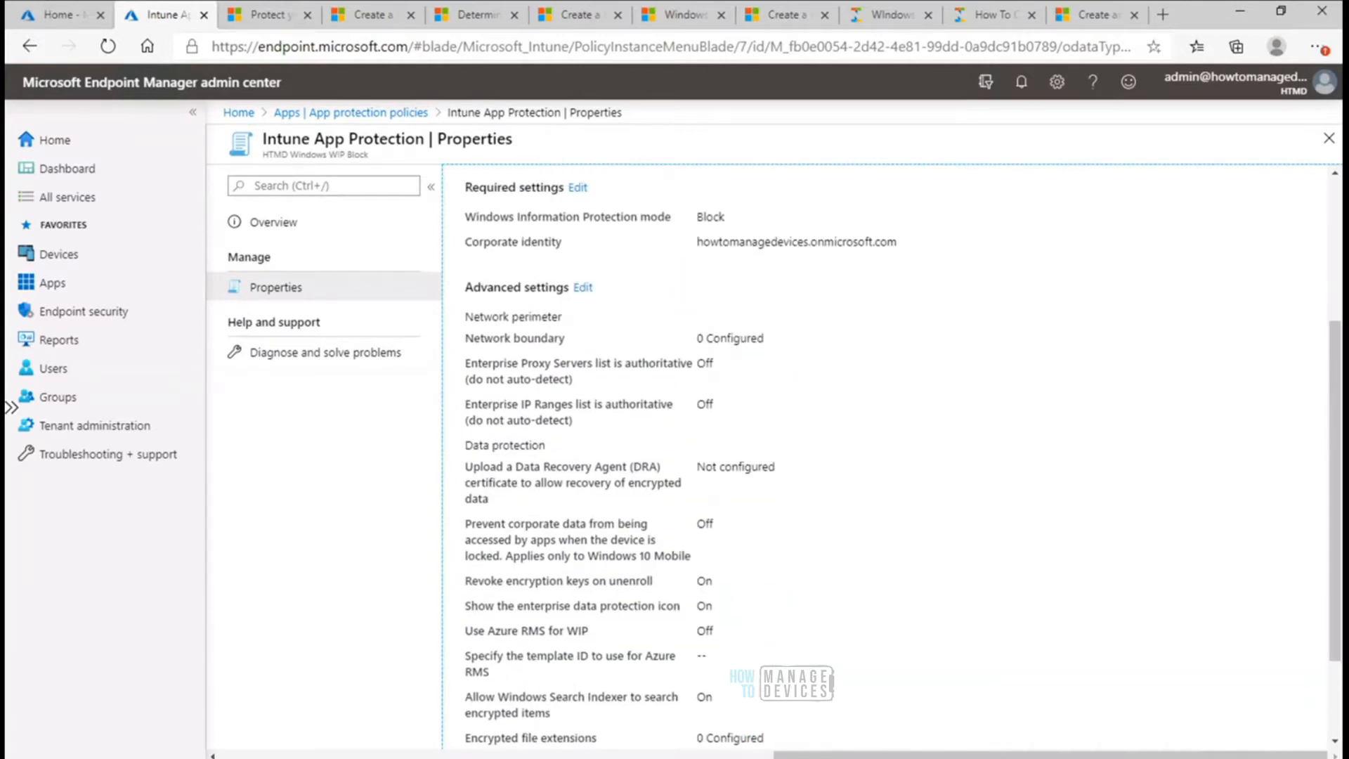
# - Return to the 10.1.0.15 remote session and restore its window to full screen
pyautogui.click(950, 713)
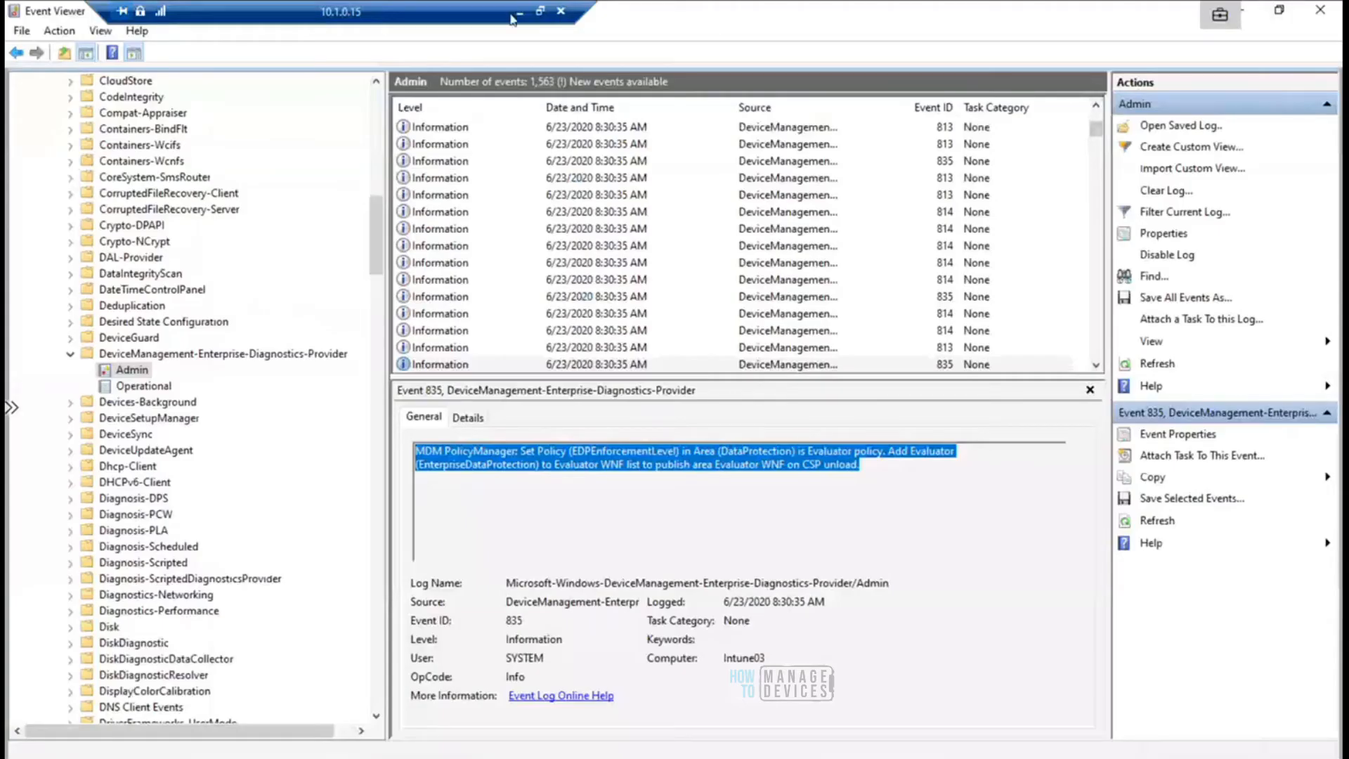
pyautogui.click(878, 11)
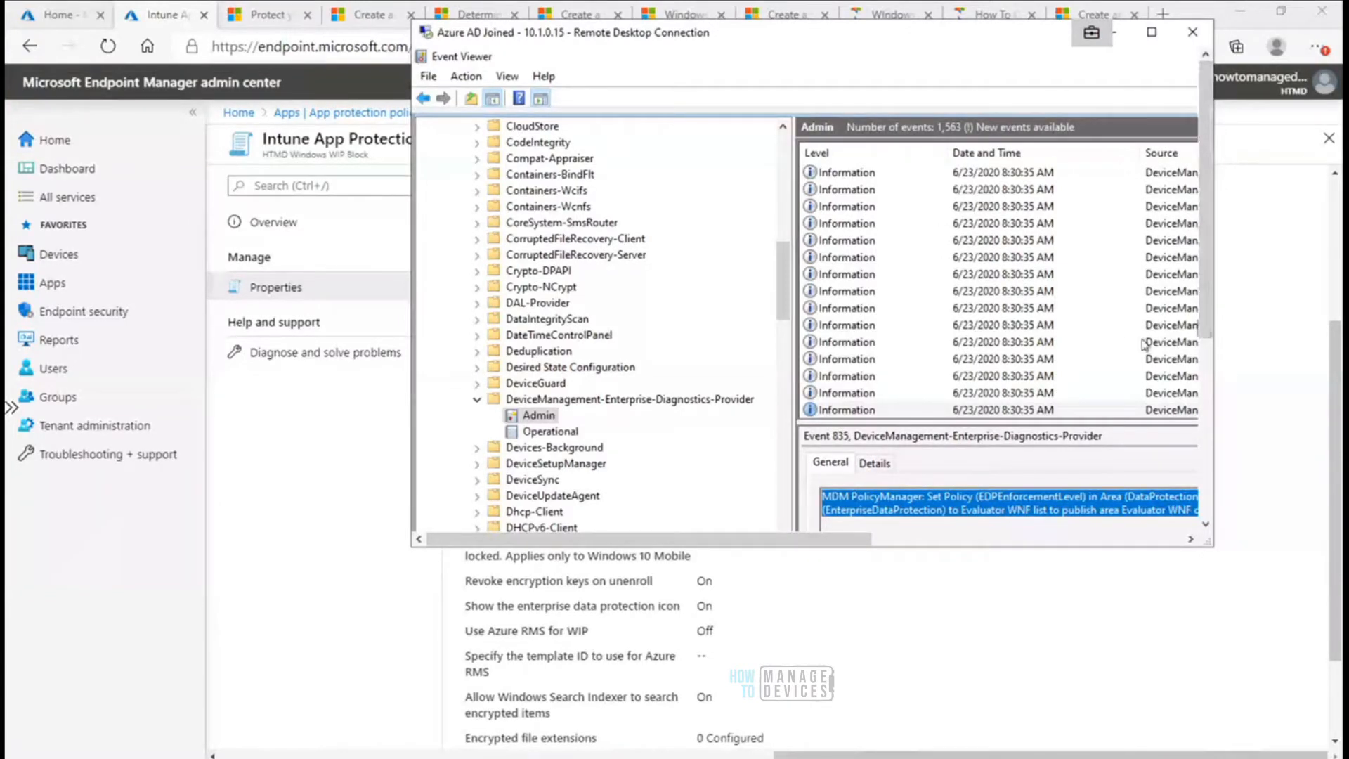
pyautogui.click(1152, 32)
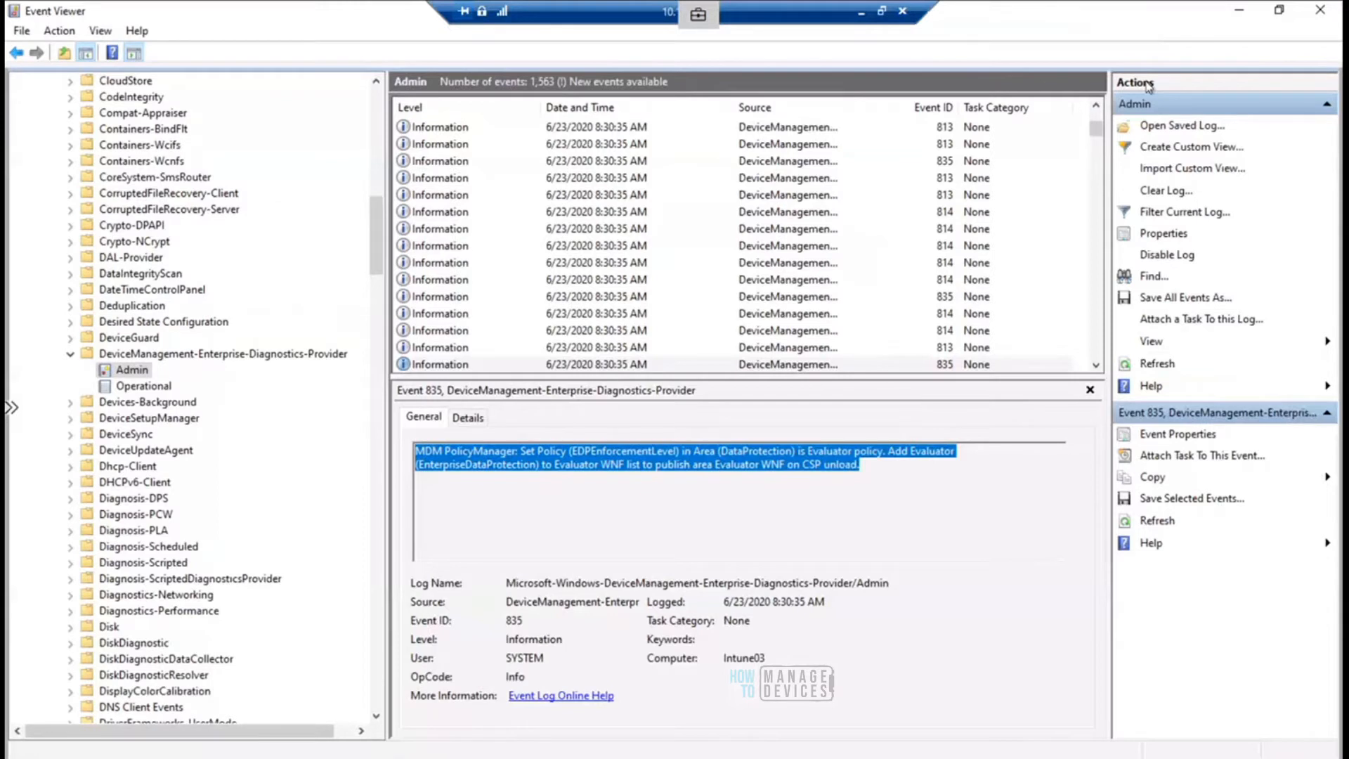
# - Inspect the event 814 entries for EnterpriseProtectedDomainNames and EnterpriseProxyServers, highlighting both policy names and the howtomanagedevices.onmicrosoft.com string
pyautogui.click(449, 285)
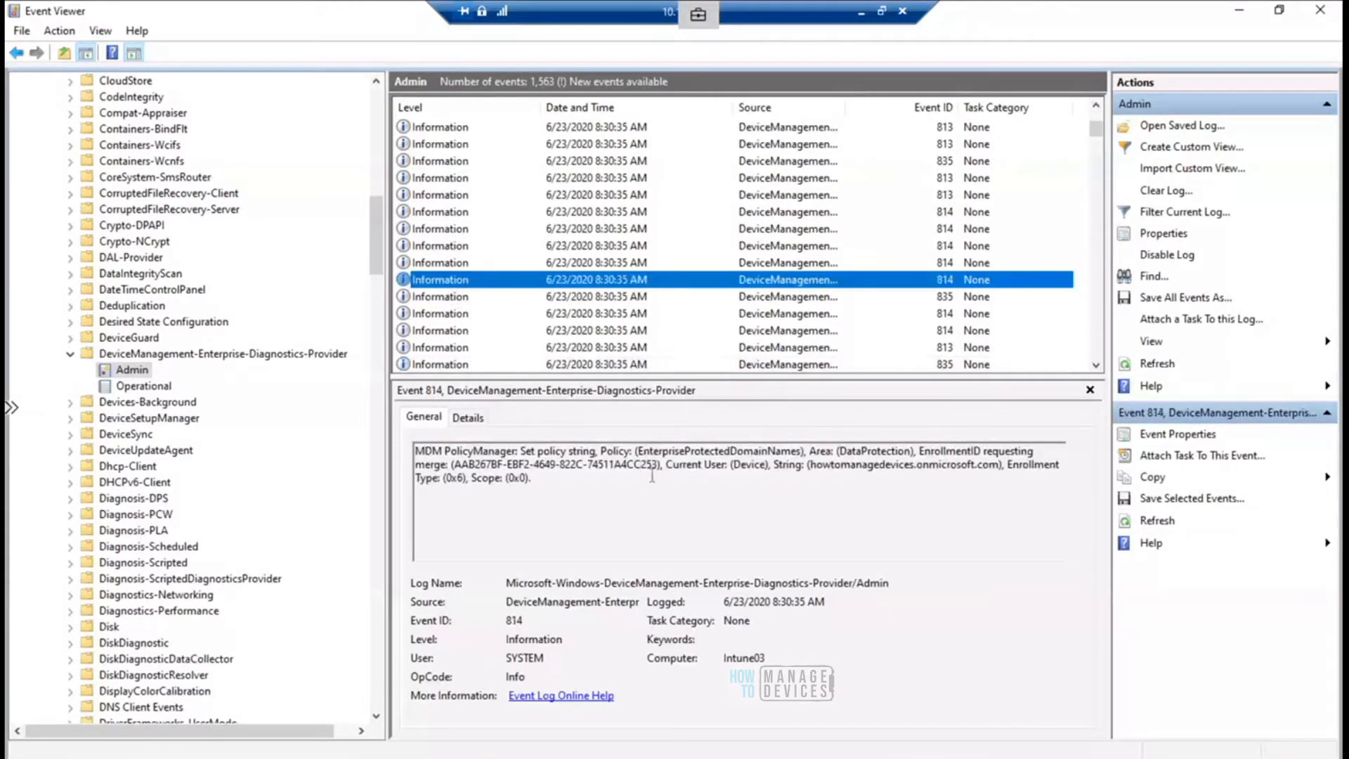
pyautogui.moveTo(637, 451); pyautogui.dragTo(798, 451)
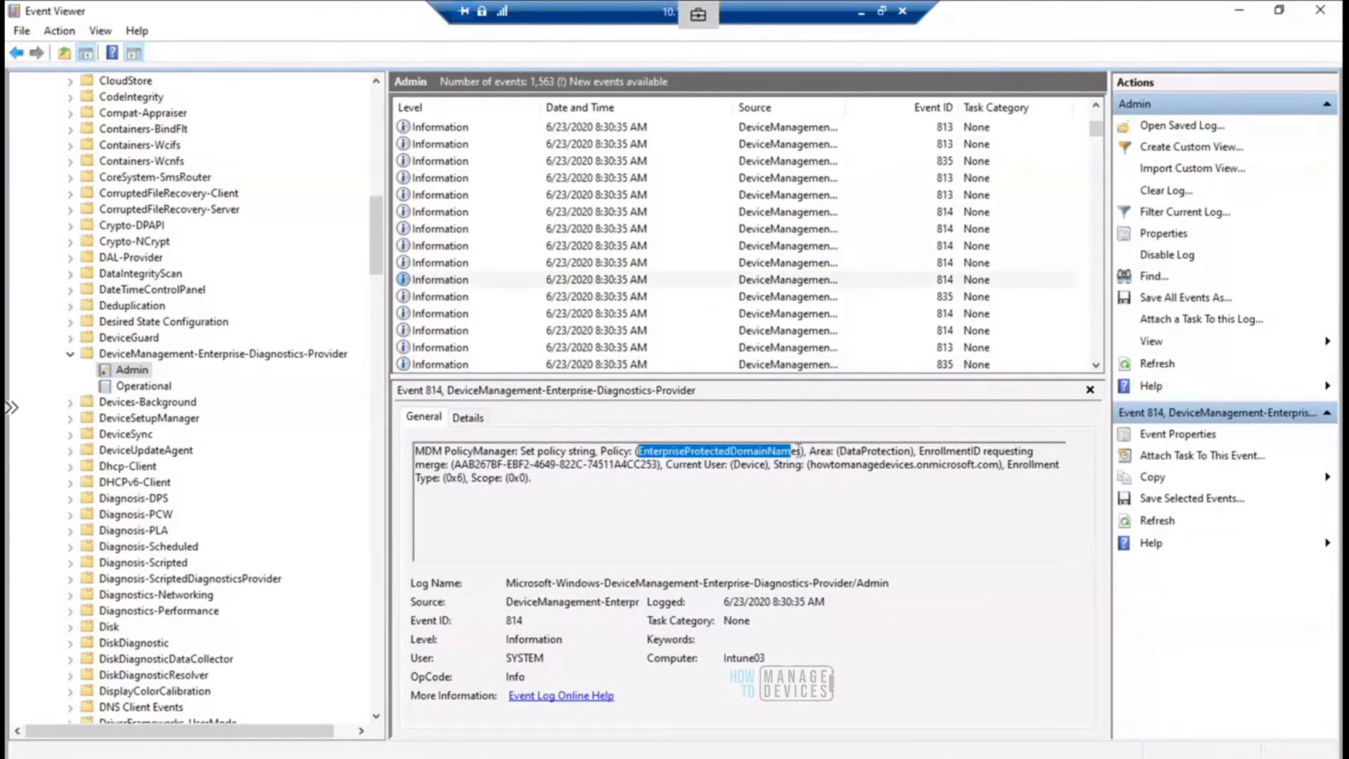
pyautogui.moveTo(809, 464); pyautogui.dragTo(999, 465)
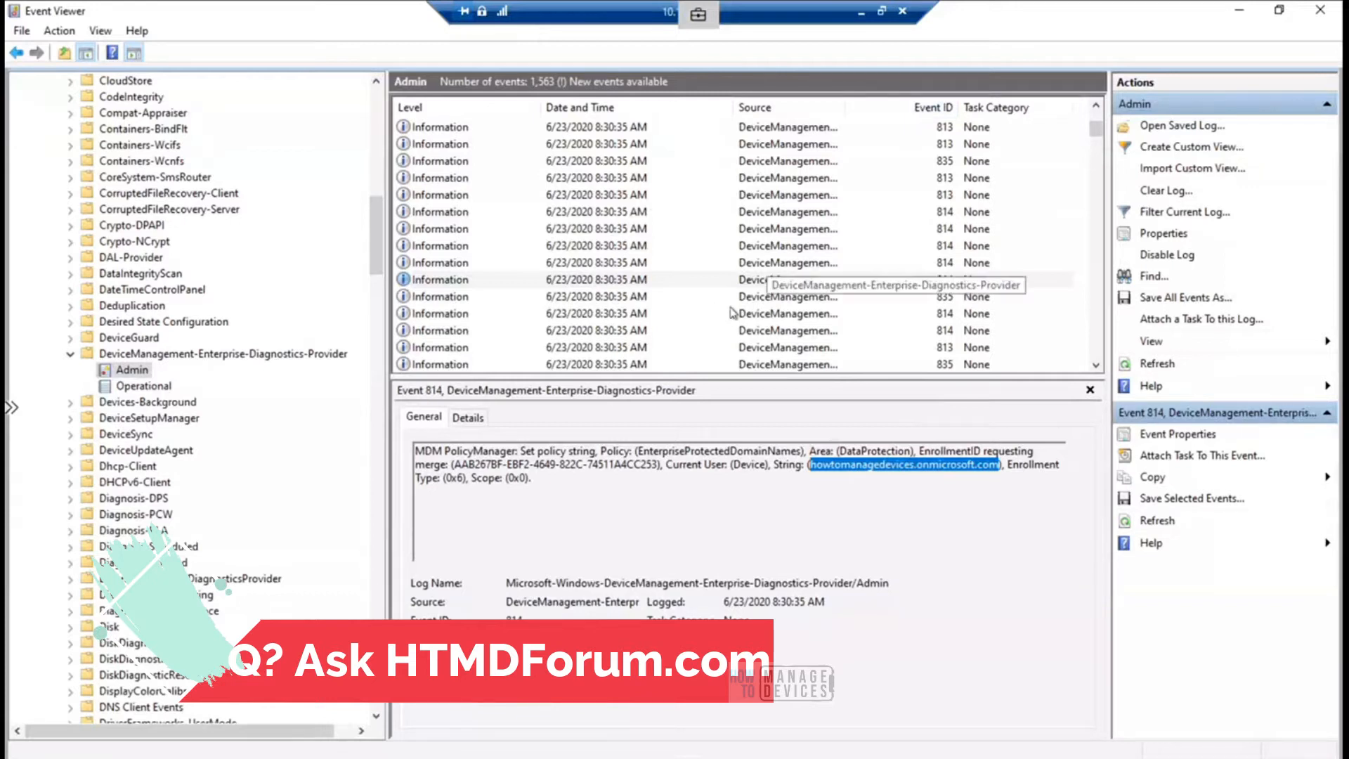
pyautogui.click(627, 263)
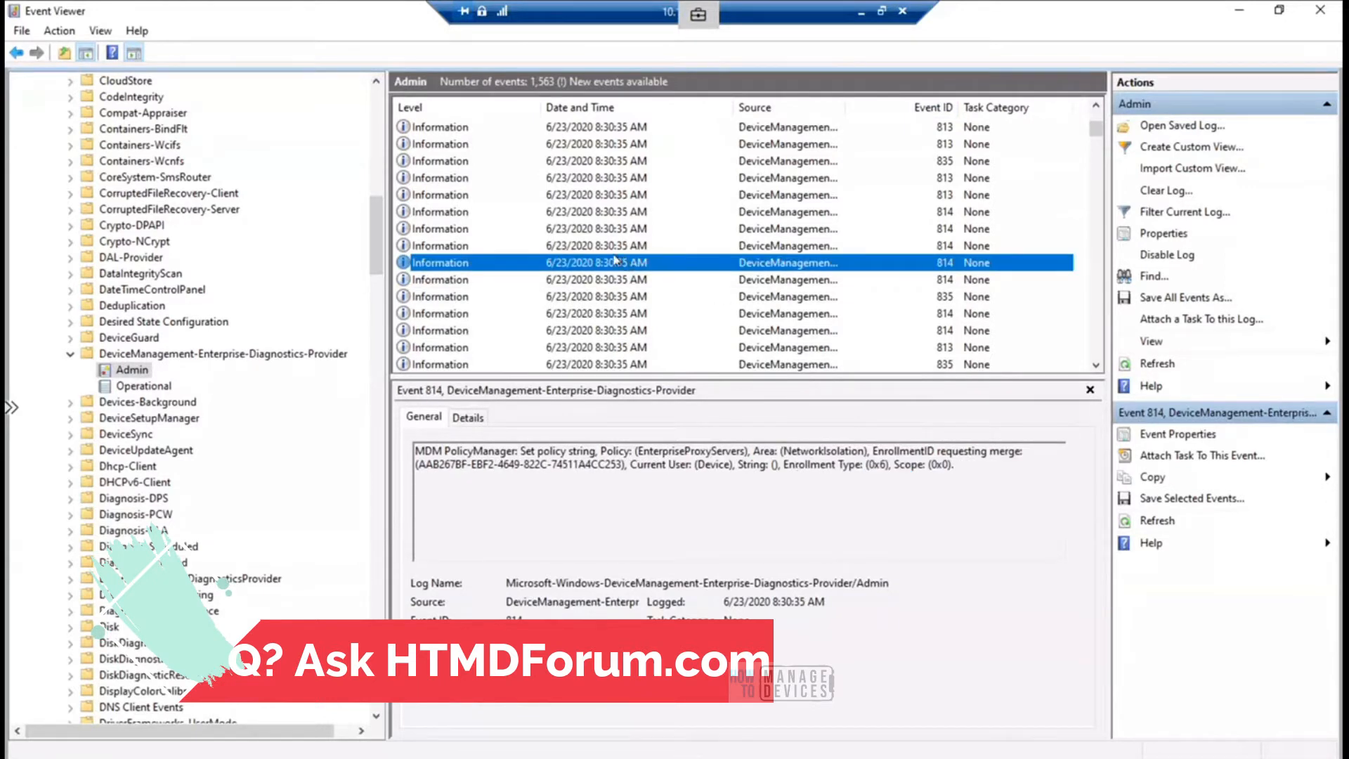
pyautogui.moveTo(638, 450); pyautogui.dragTo(746, 450)
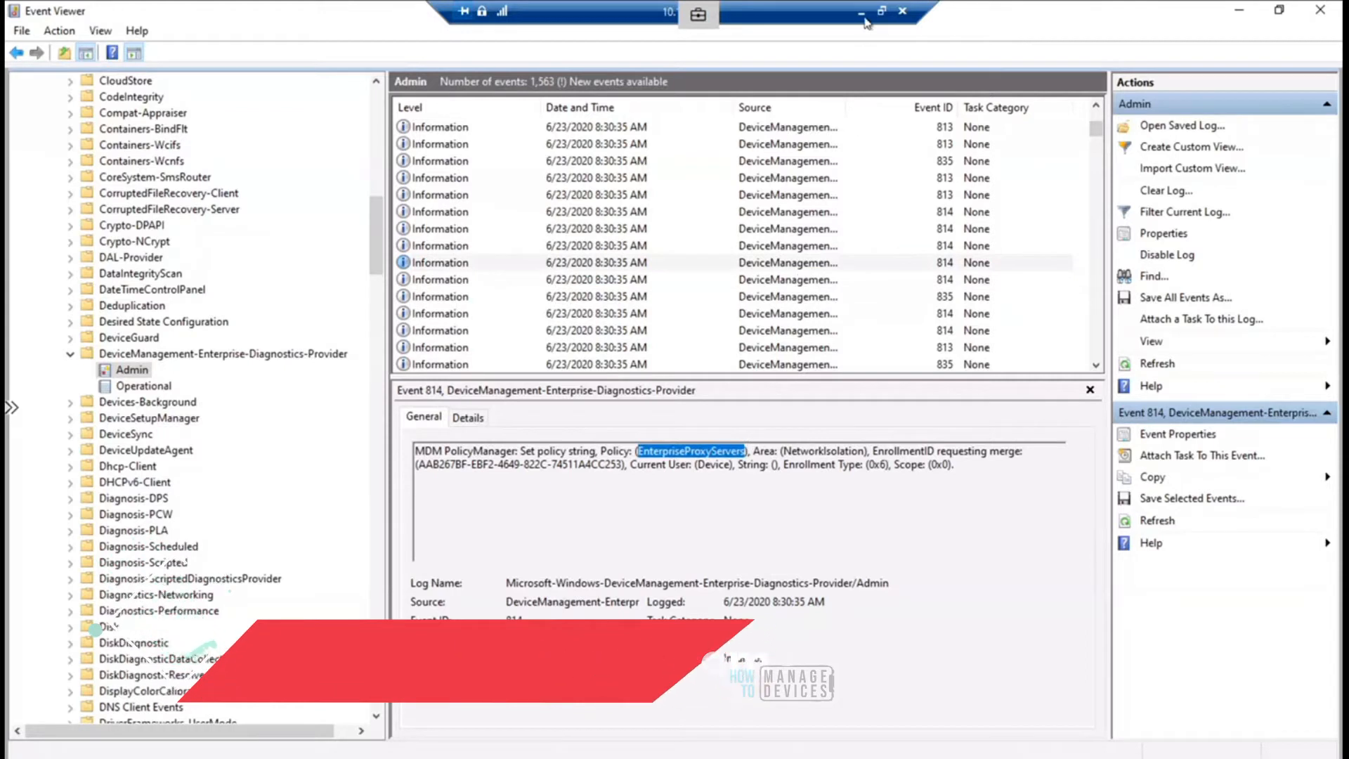
# - Slide the 10.1.0.15 and 10.1.0.13 remote connection bars apart so that they no longer overlap
pyautogui.moveTo(808, 17); pyautogui.dragTo(1033, 26)
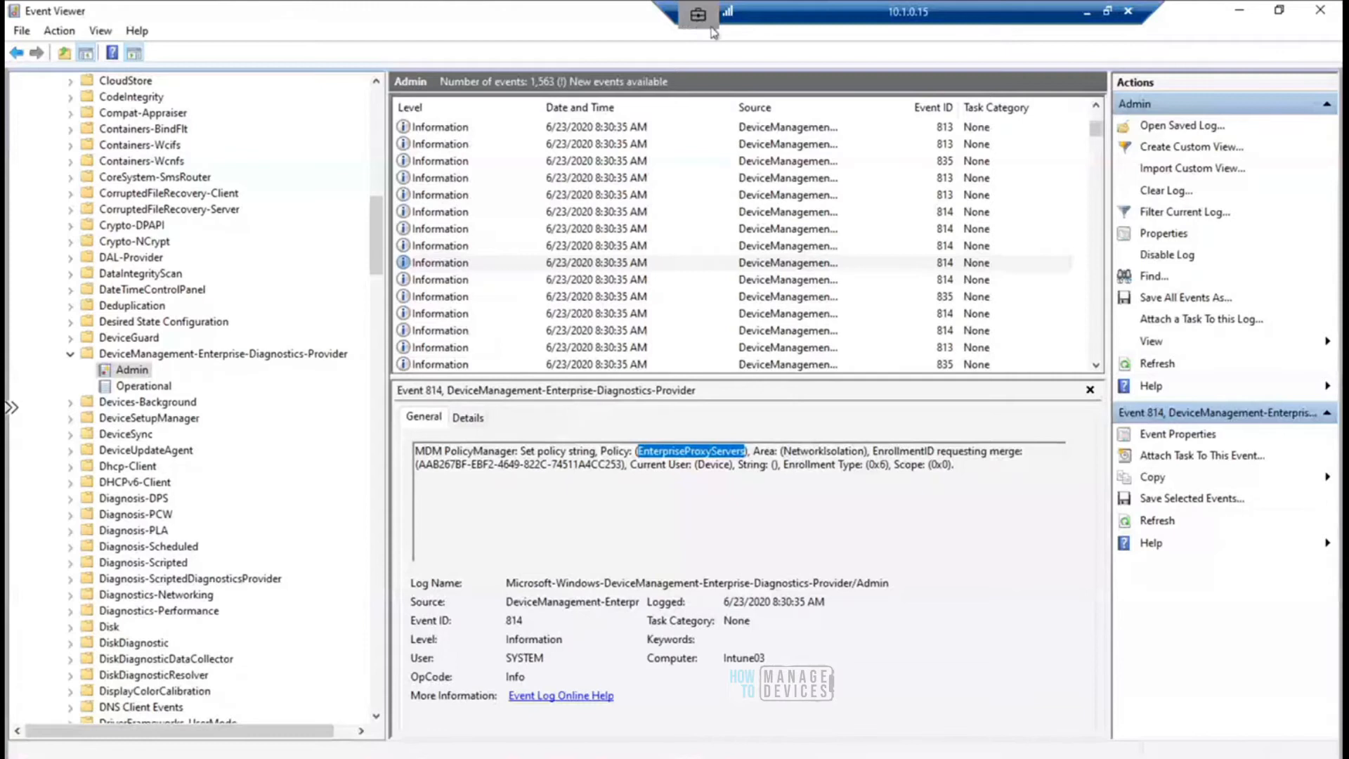
pyautogui.moveTo(693, 14); pyautogui.dragTo(568, 17)
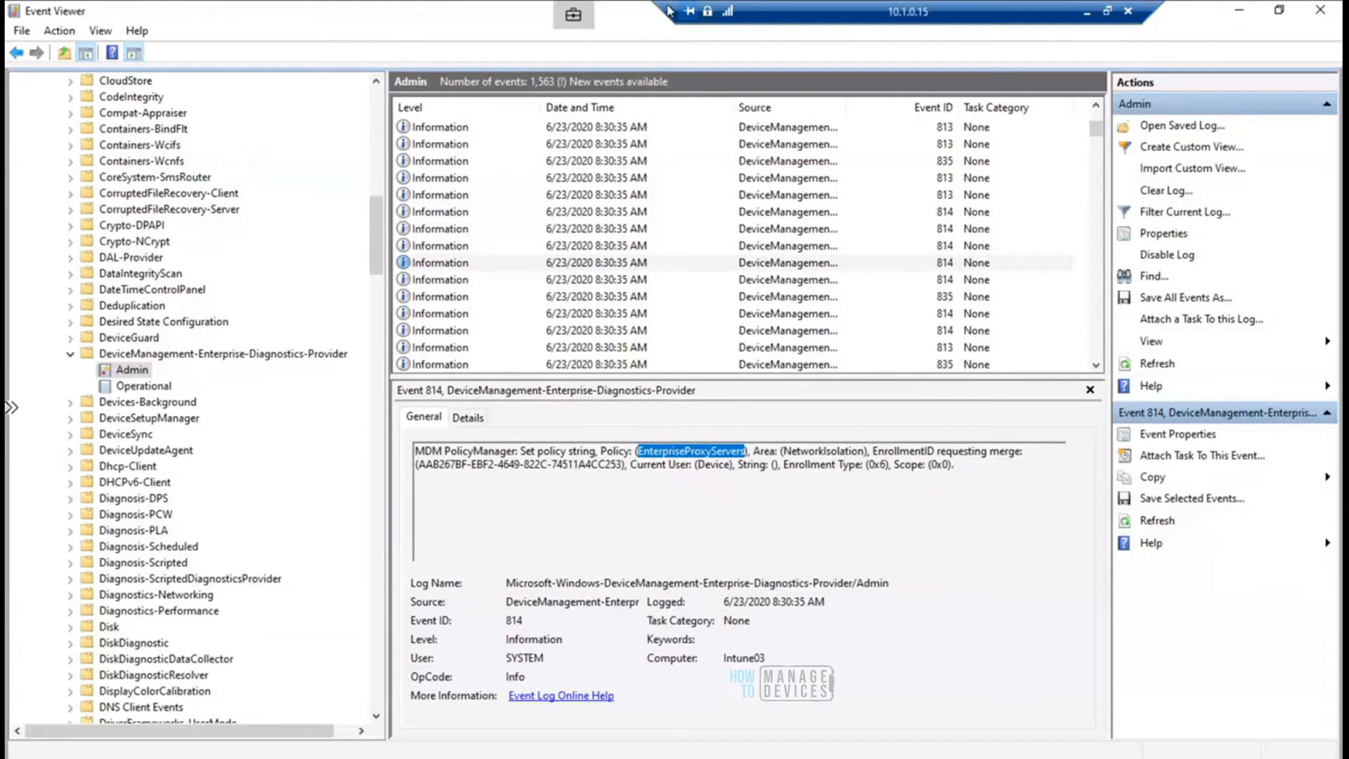
pyautogui.moveTo(584, 15); pyautogui.dragTo(683, 10)
pyautogui.moveTo(707, 10)
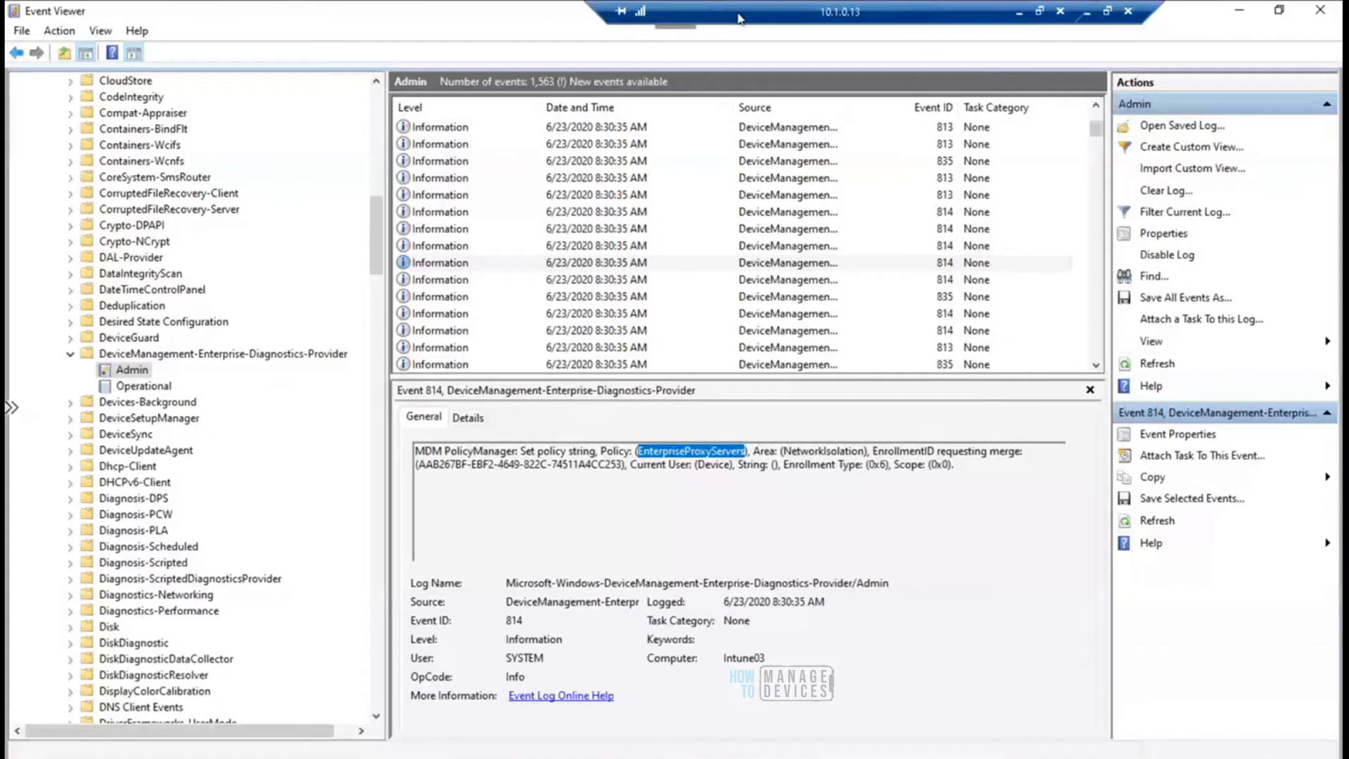
pyautogui.moveTo(781, 18); pyautogui.dragTo(904, 14)
pyautogui.moveTo(719, 11); pyautogui.dragTo(125, 12)
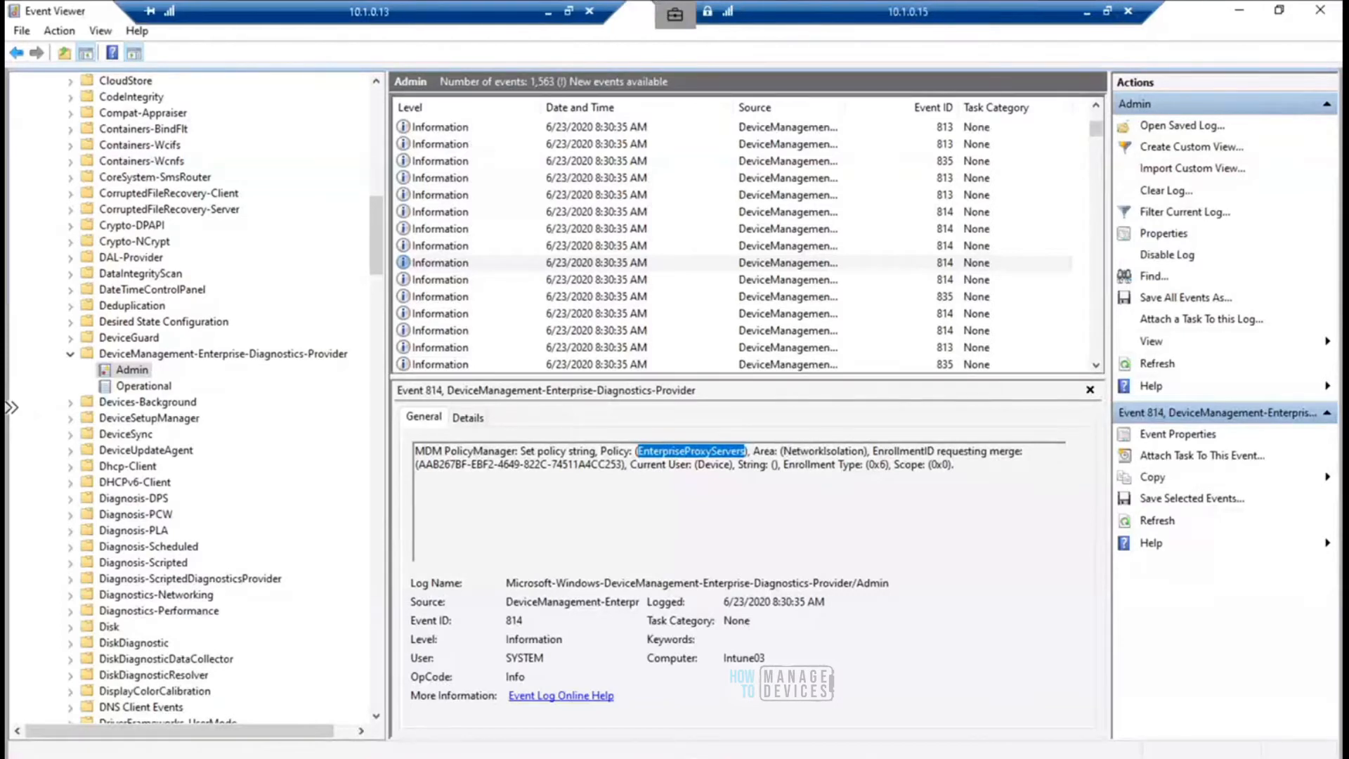
# - Switch to the policy properties in Endpoint Manager and highlight the Enterprise Proxy Servers and Enterprise IP Ranges authoritative settings in turn
pyautogui.click(1086, 15)
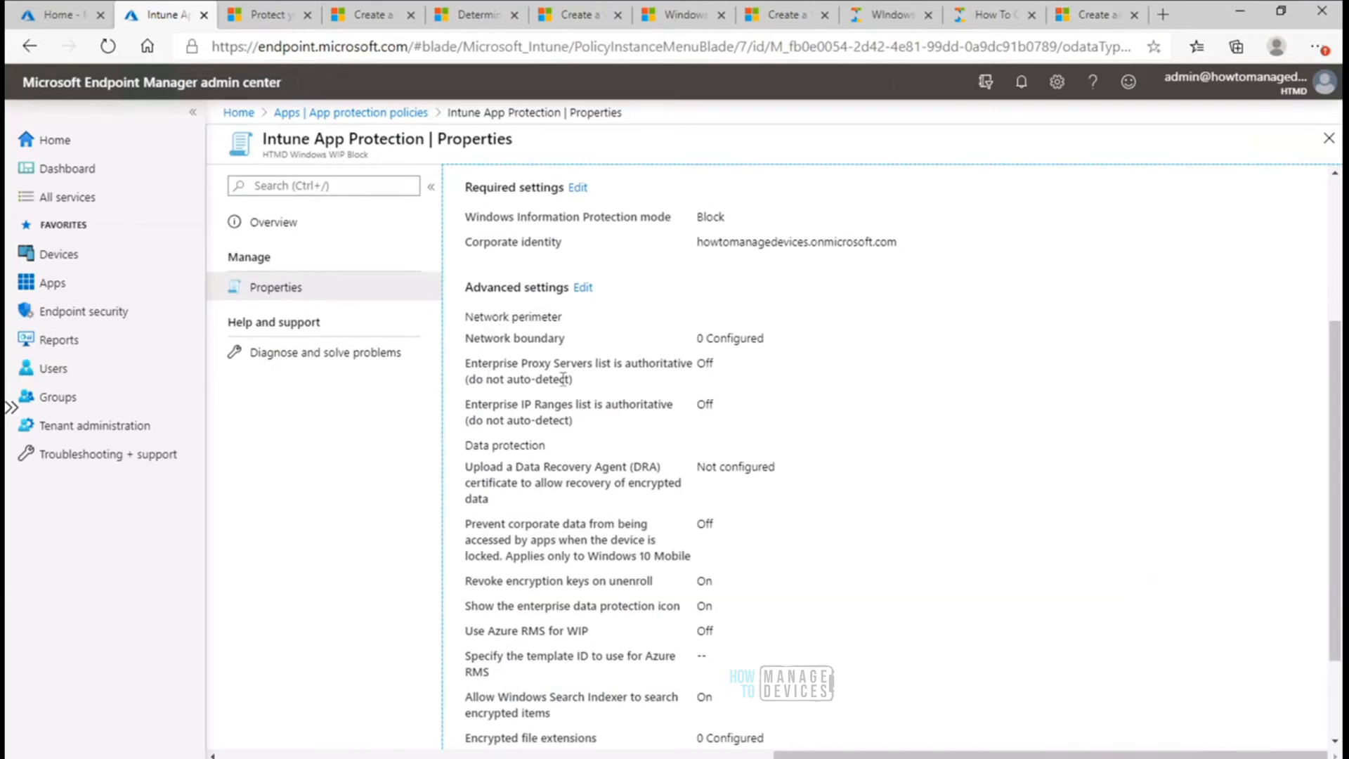
pyautogui.moveTo(593, 386)
pyautogui.mouseDown()
pyautogui.moveTo(464, 360)
pyautogui.moveTo(573, 380)
pyautogui.mouseUp()
pyautogui.click(461, 366)
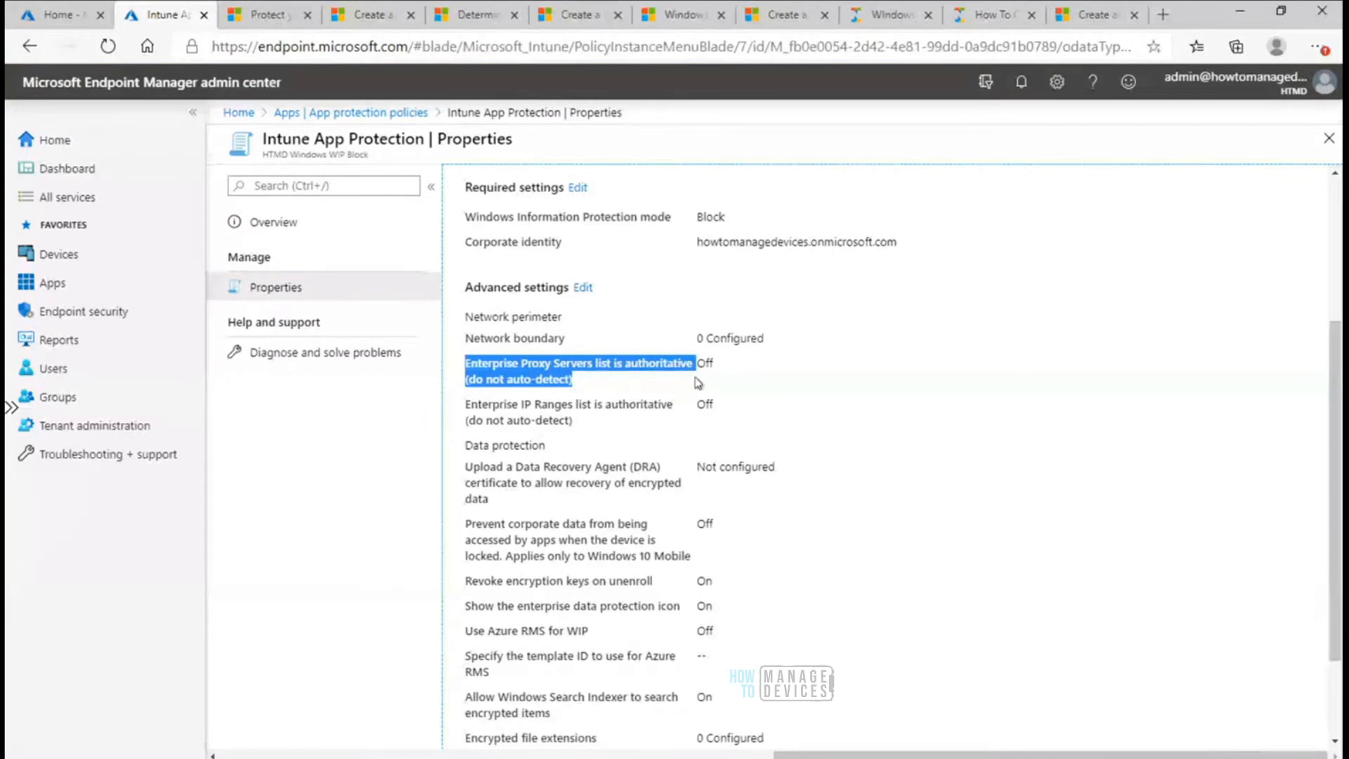
pyautogui.moveTo(572, 420); pyautogui.dragTo(463, 400)
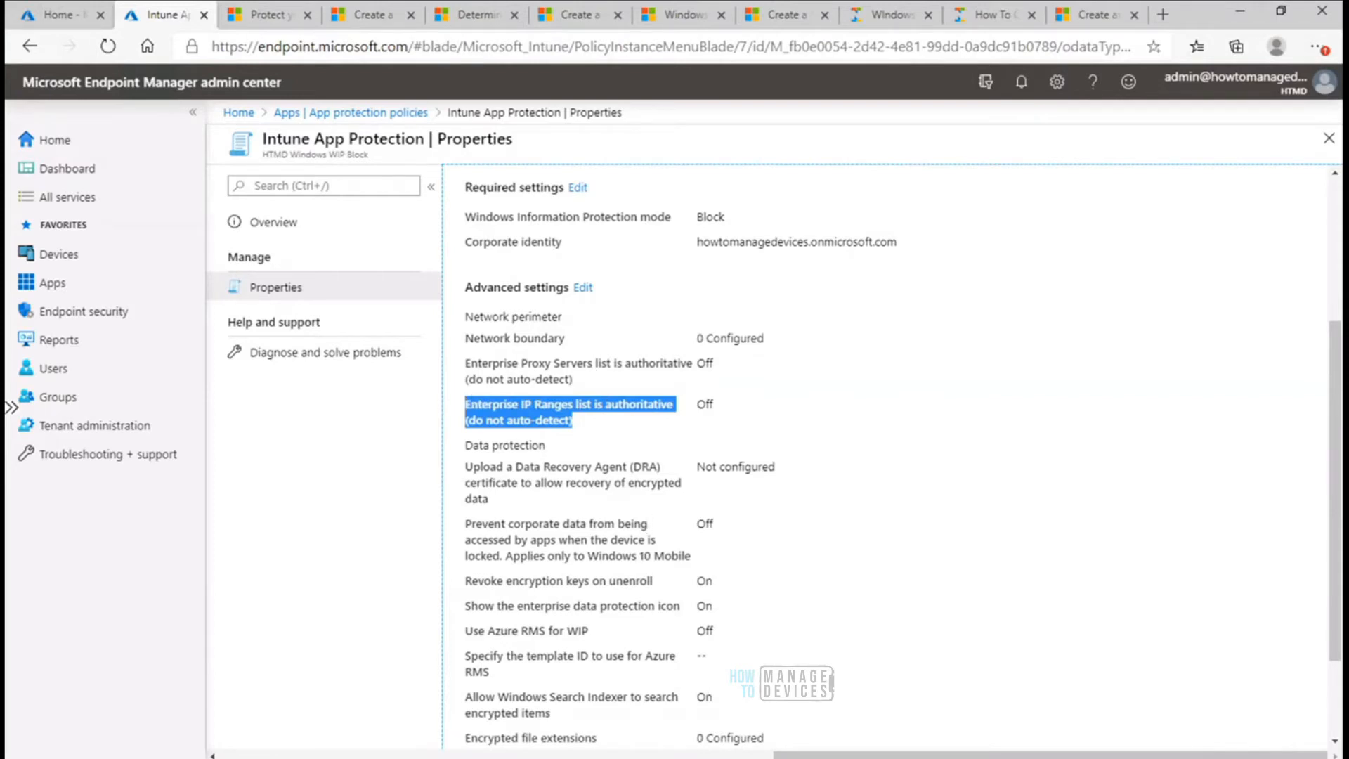
# - Return to the 10.1.0.15 session, browse upward through the events to EnterpriseIPRangesAreAuthoritative and highlight the NetworkIsolation area in its message
pyautogui.moveTo(947, 744)
pyautogui.click(934, 688)
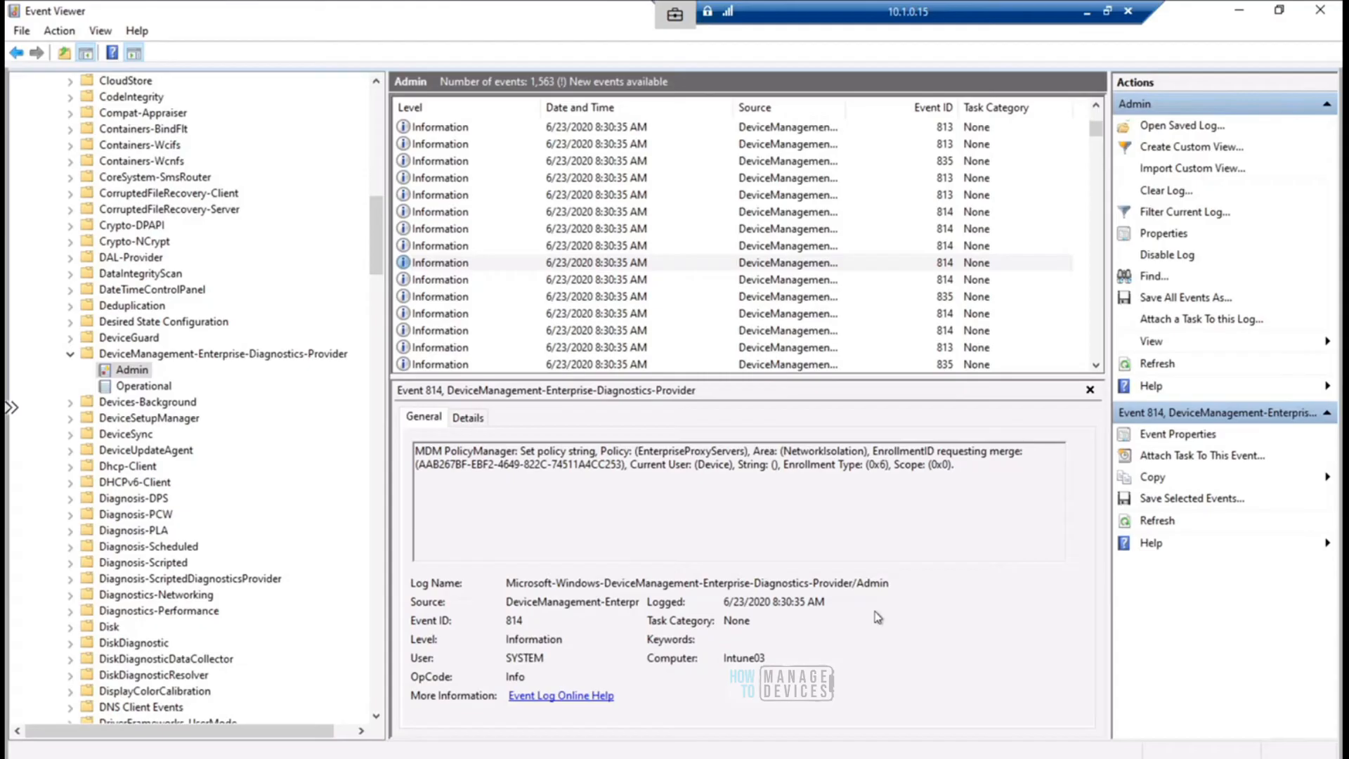
pyautogui.click(629, 247)
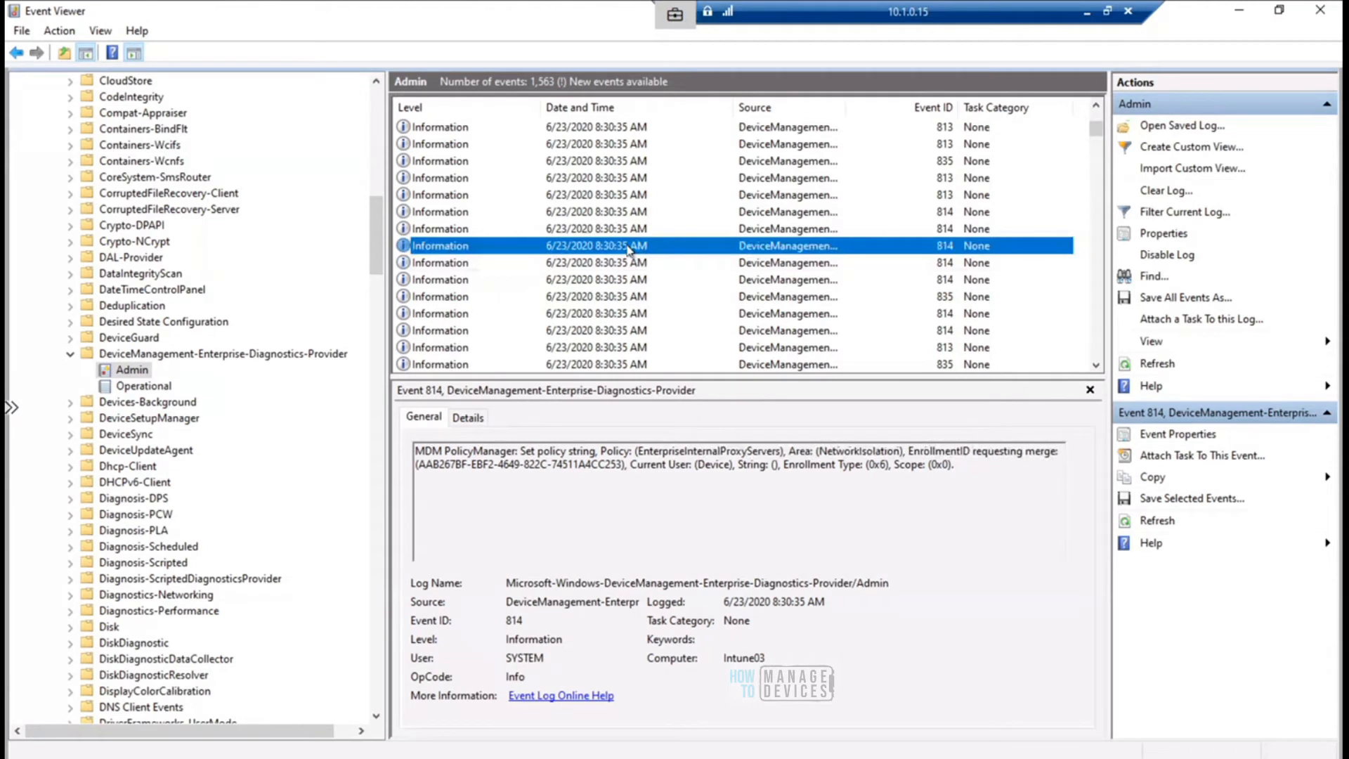
pyautogui.press('Up')
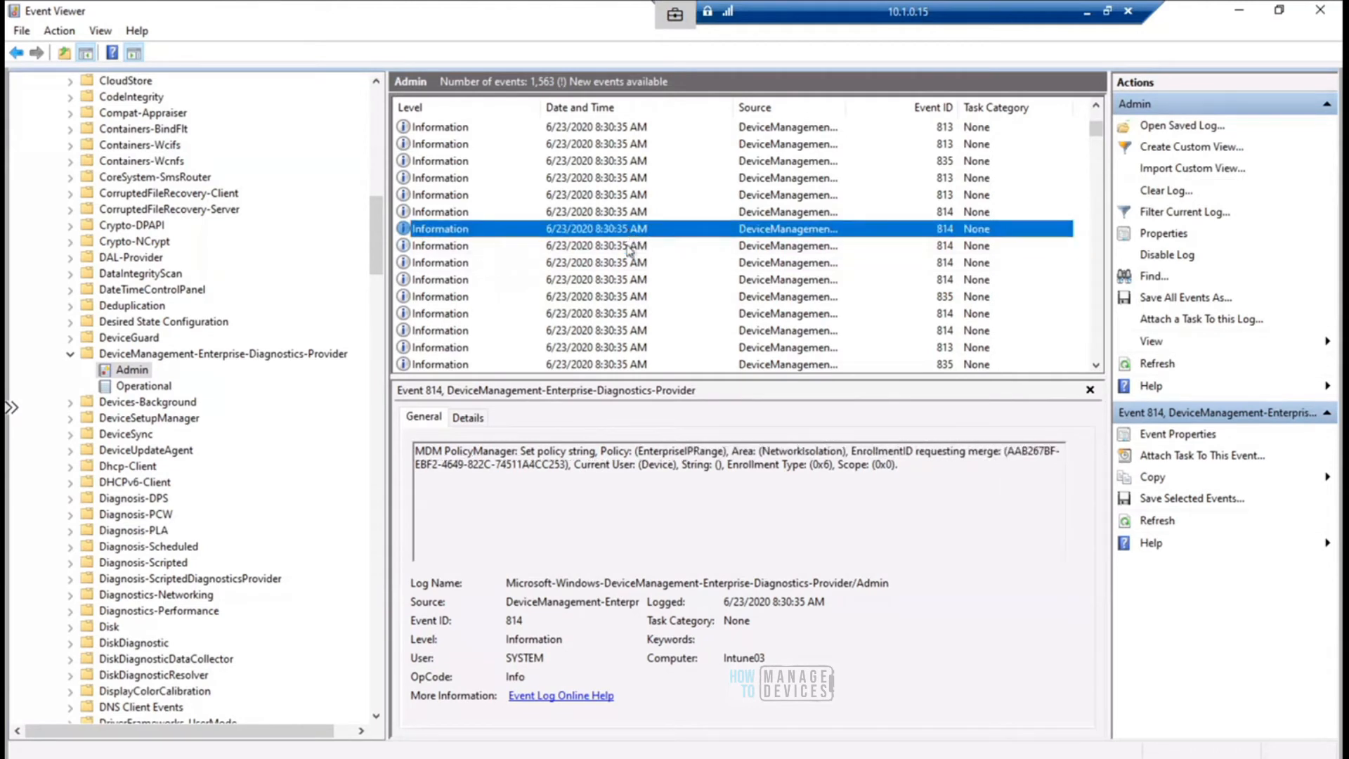
pyautogui.press('Up')
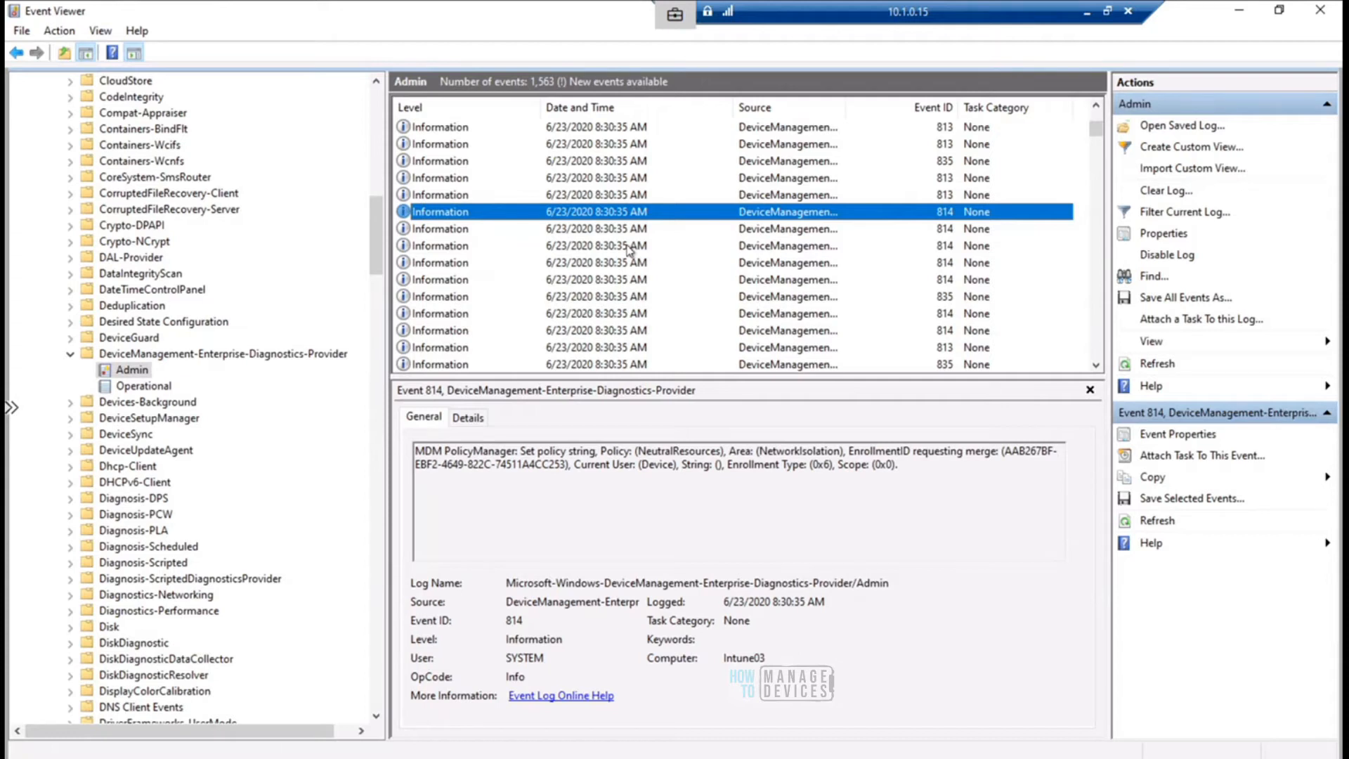
pyautogui.press('Up')
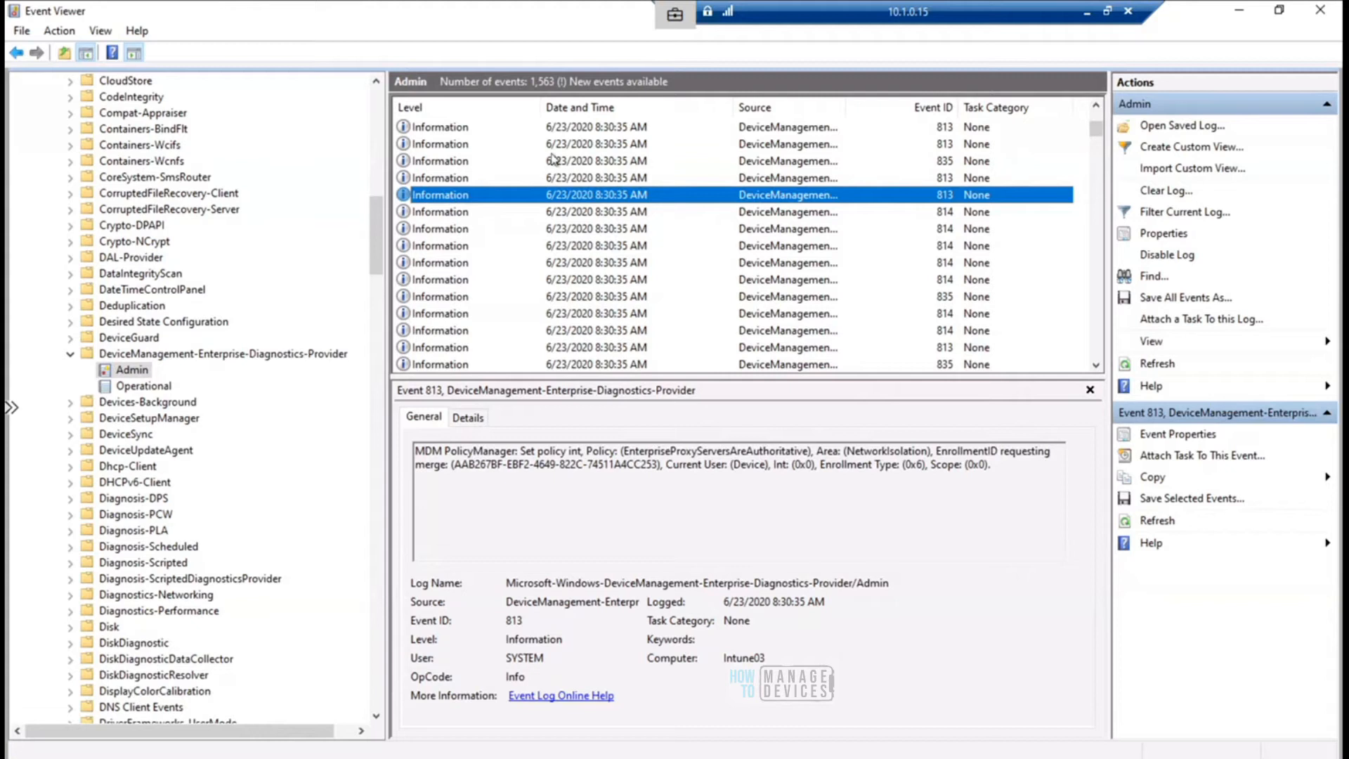
pyautogui.press('Up')
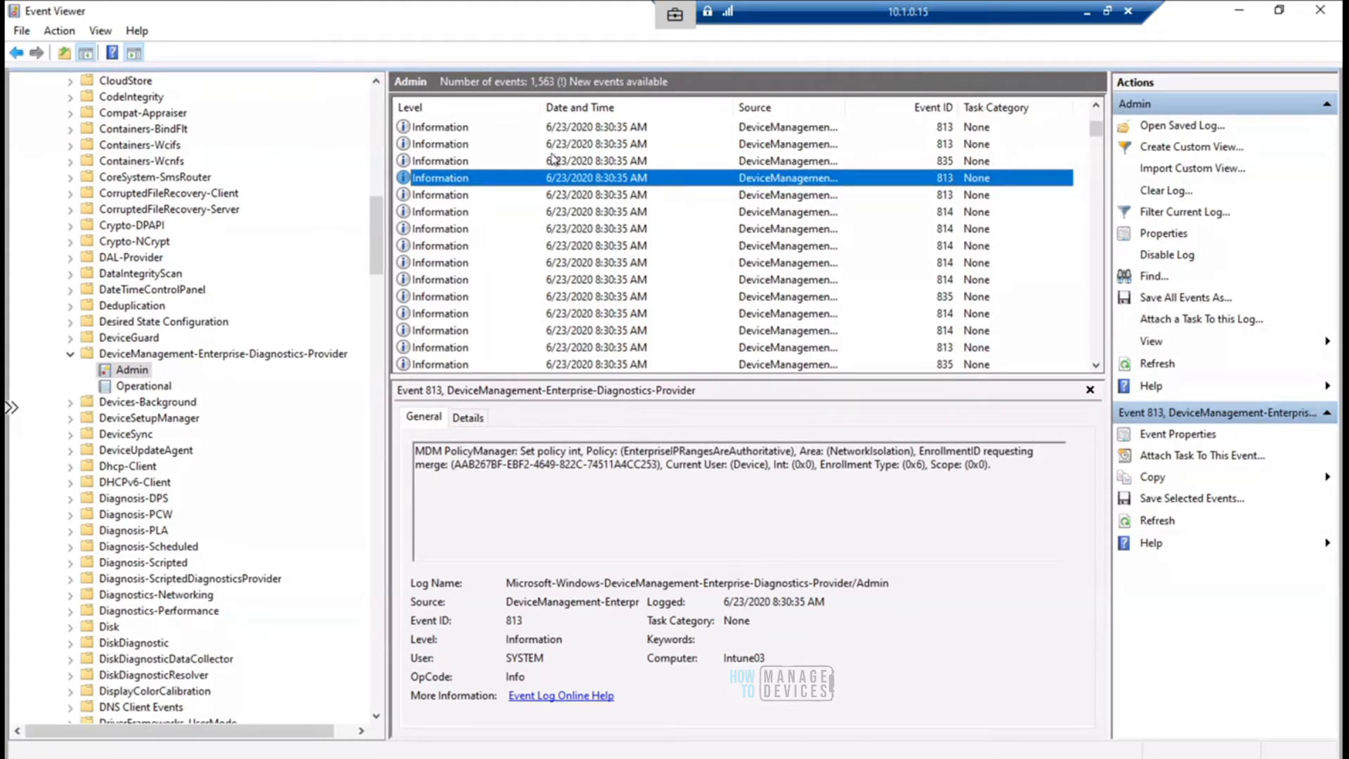
pyautogui.moveTo(646, 451); pyautogui.dragTo(809, 442)
pyautogui.moveTo(587, 451); pyautogui.dragTo(911, 451)
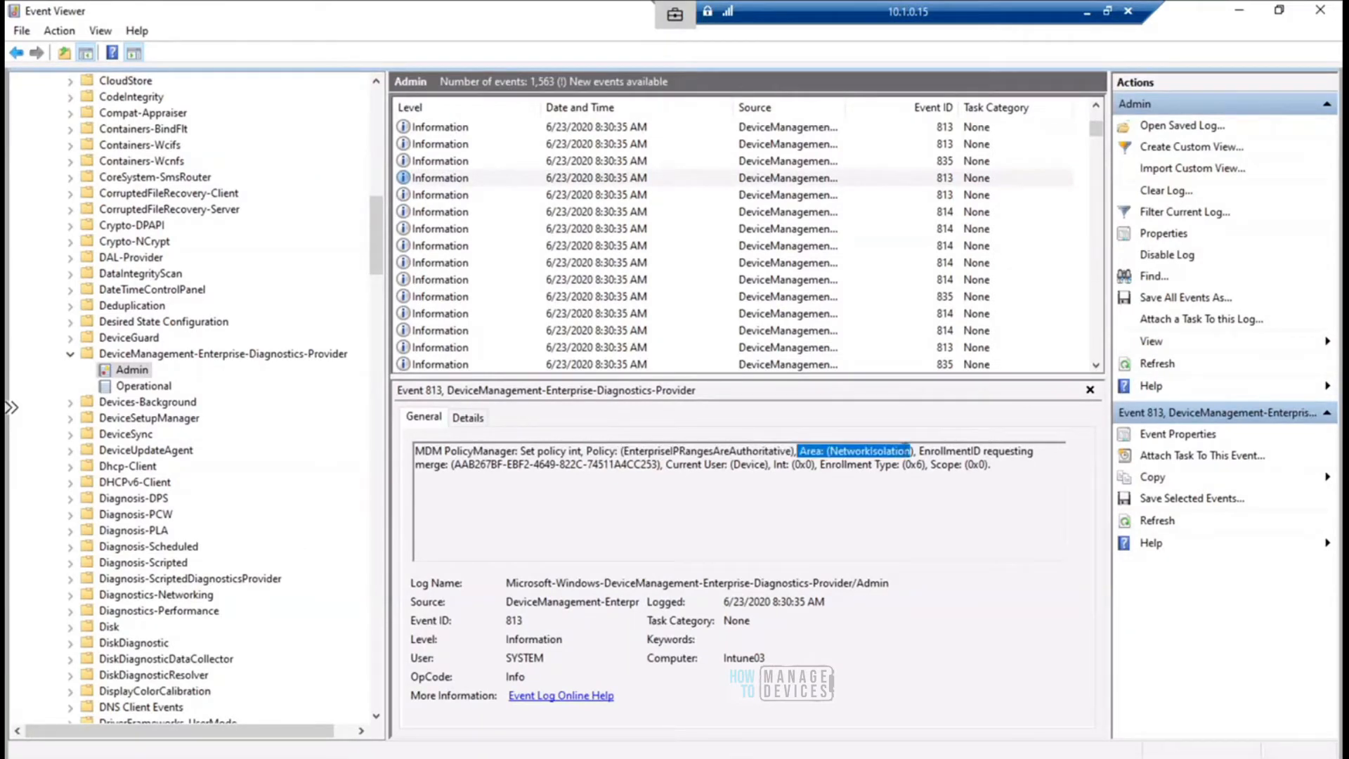
# - Open the EDPShowIcons event 835 and continue upward to the AllowIndexingEncryptedStoresOrItems event 813
pyautogui.click(605, 178)
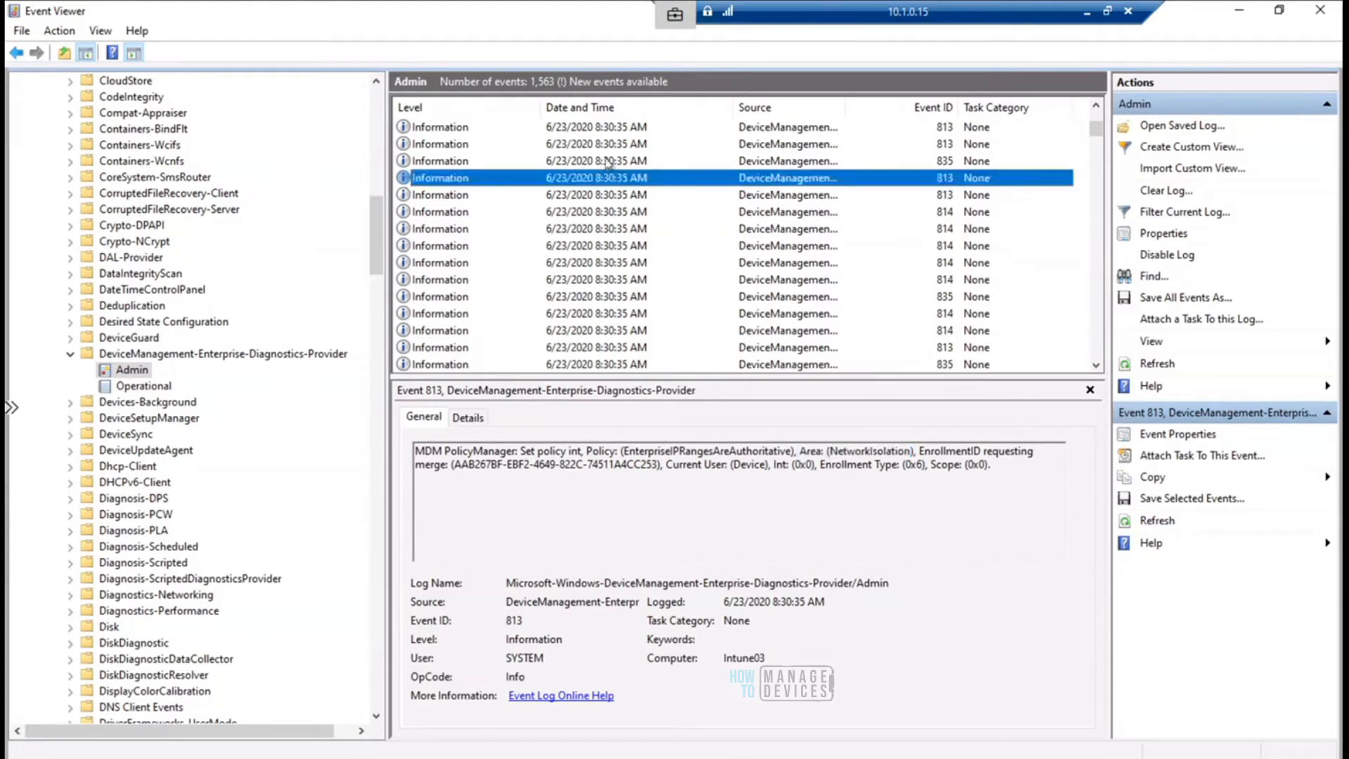
pyautogui.click(608, 161)
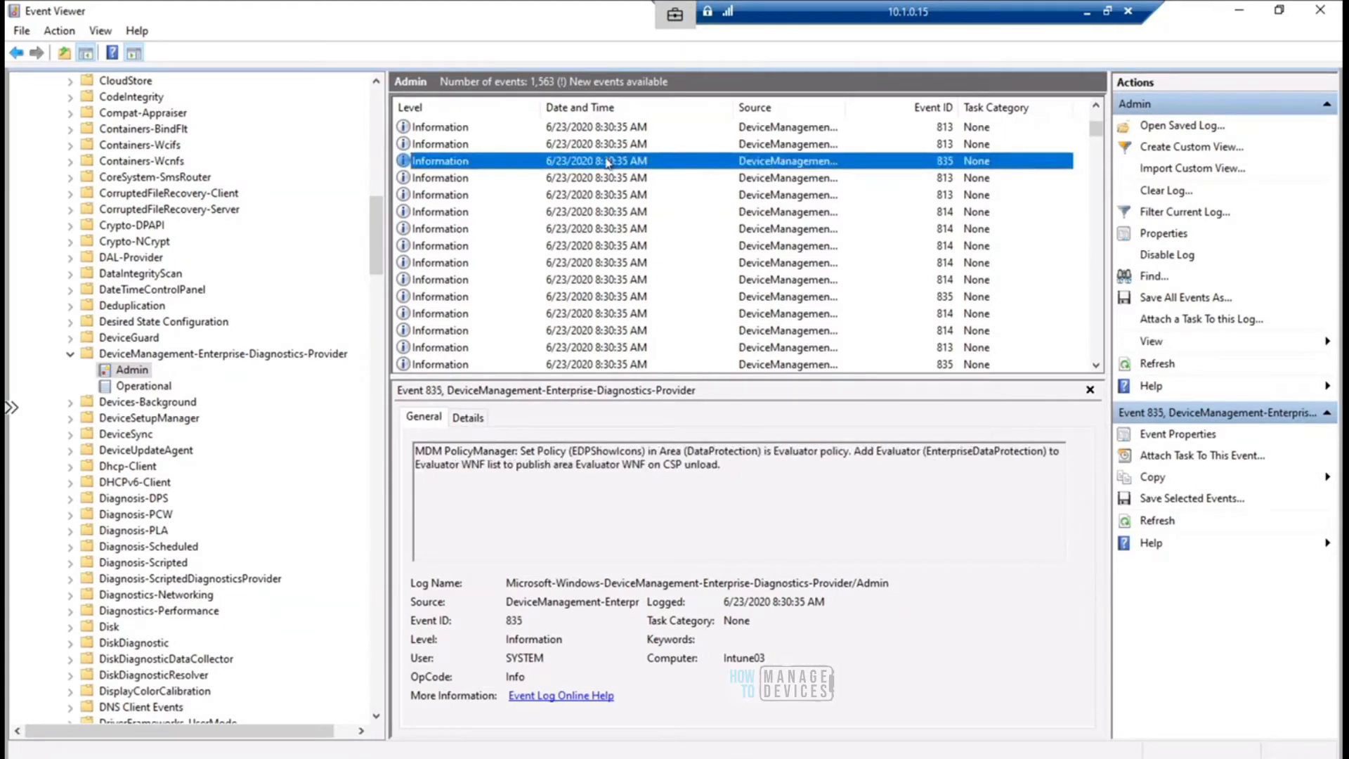
pyautogui.press('Up')
pyautogui.press('Up')
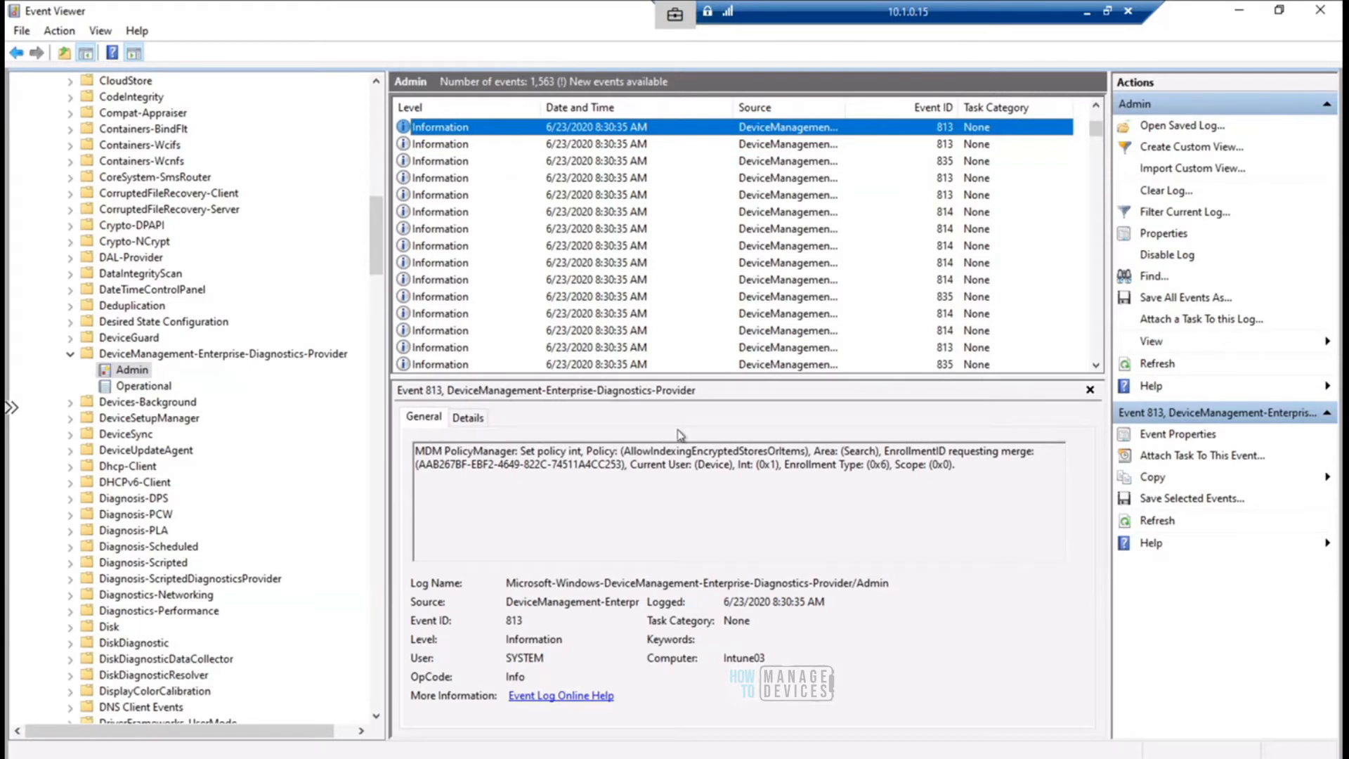
# - Highlight the AllowIndexingEncryptedStoresOrItems policy and its Search area, and highlight the policy name in the EDPShowIcons event 813 below
pyautogui.moveTo(619, 451); pyautogui.dragTo(806, 451)
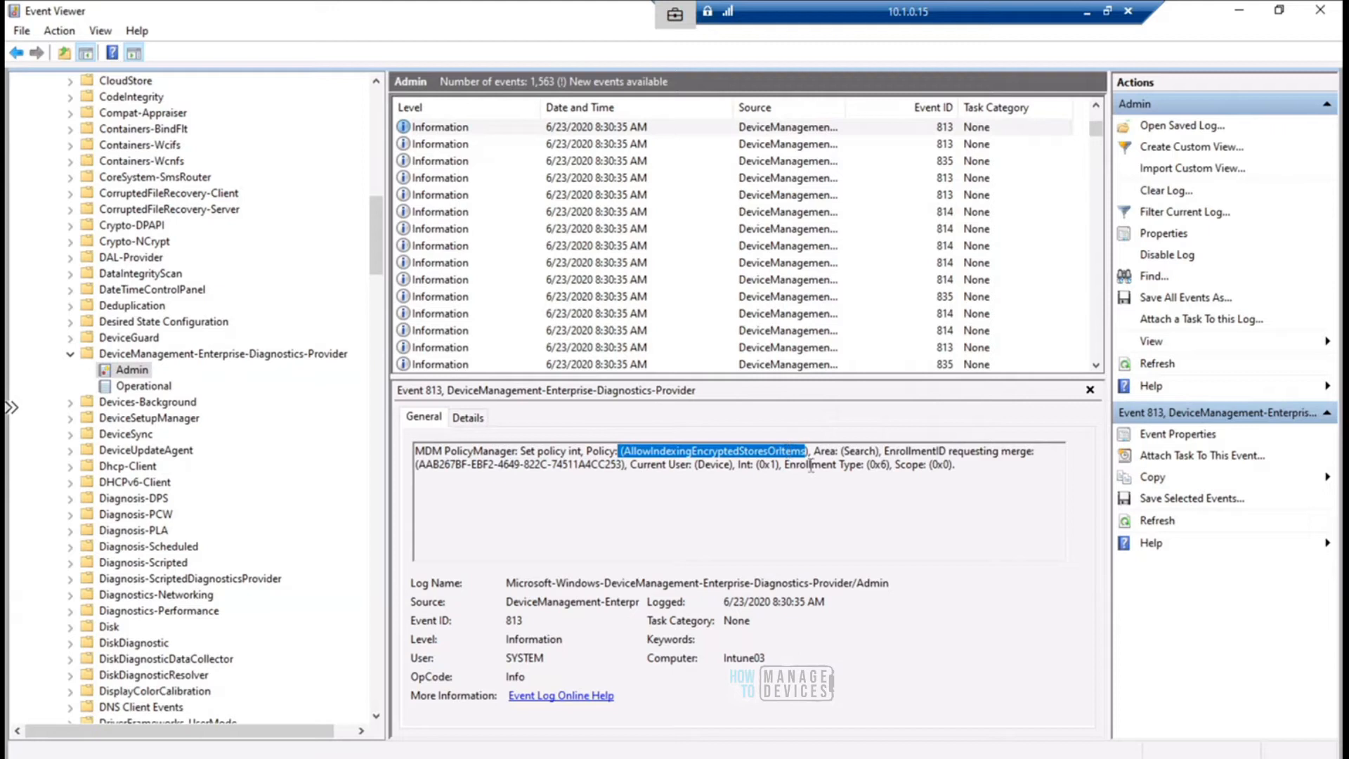
pyautogui.moveTo(842, 451); pyautogui.dragTo(875, 451)
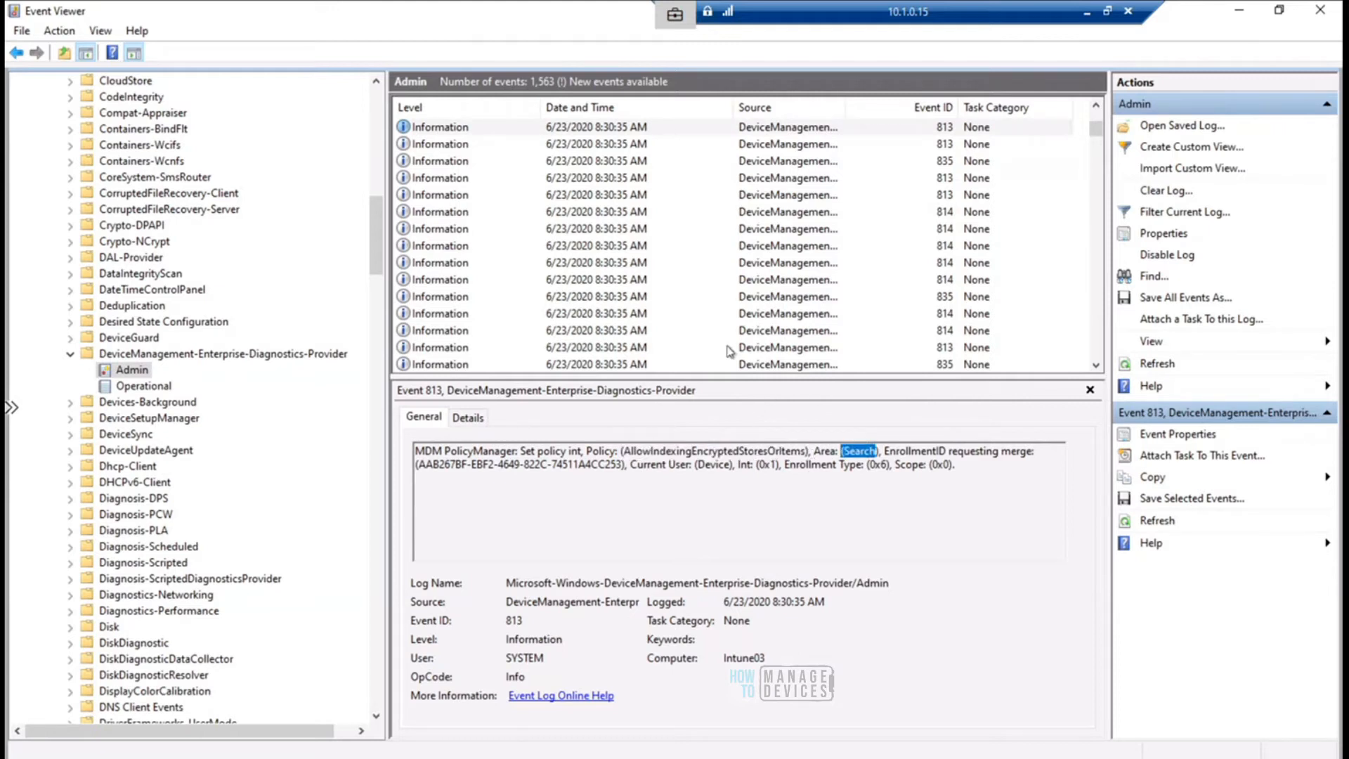
pyautogui.click(614, 148)
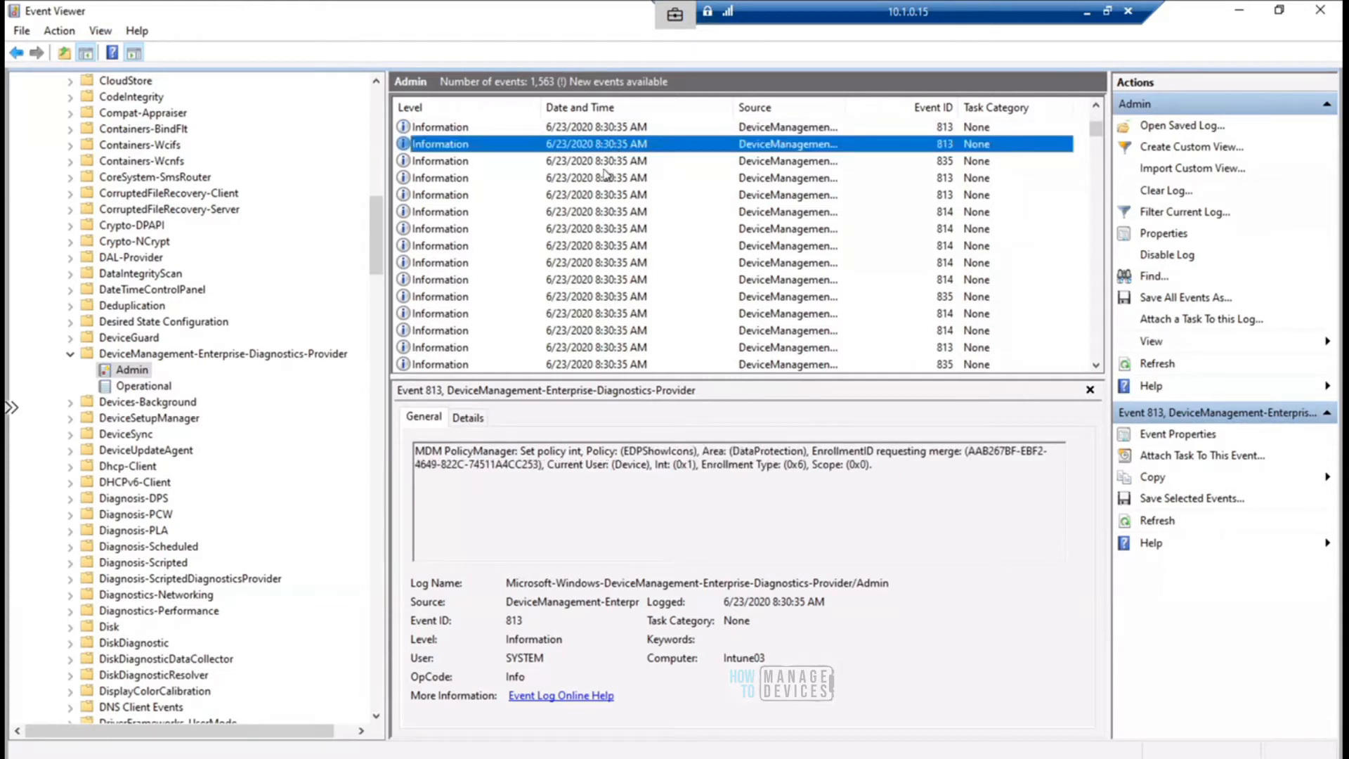
pyautogui.moveTo(623, 452); pyautogui.dragTo(698, 453)
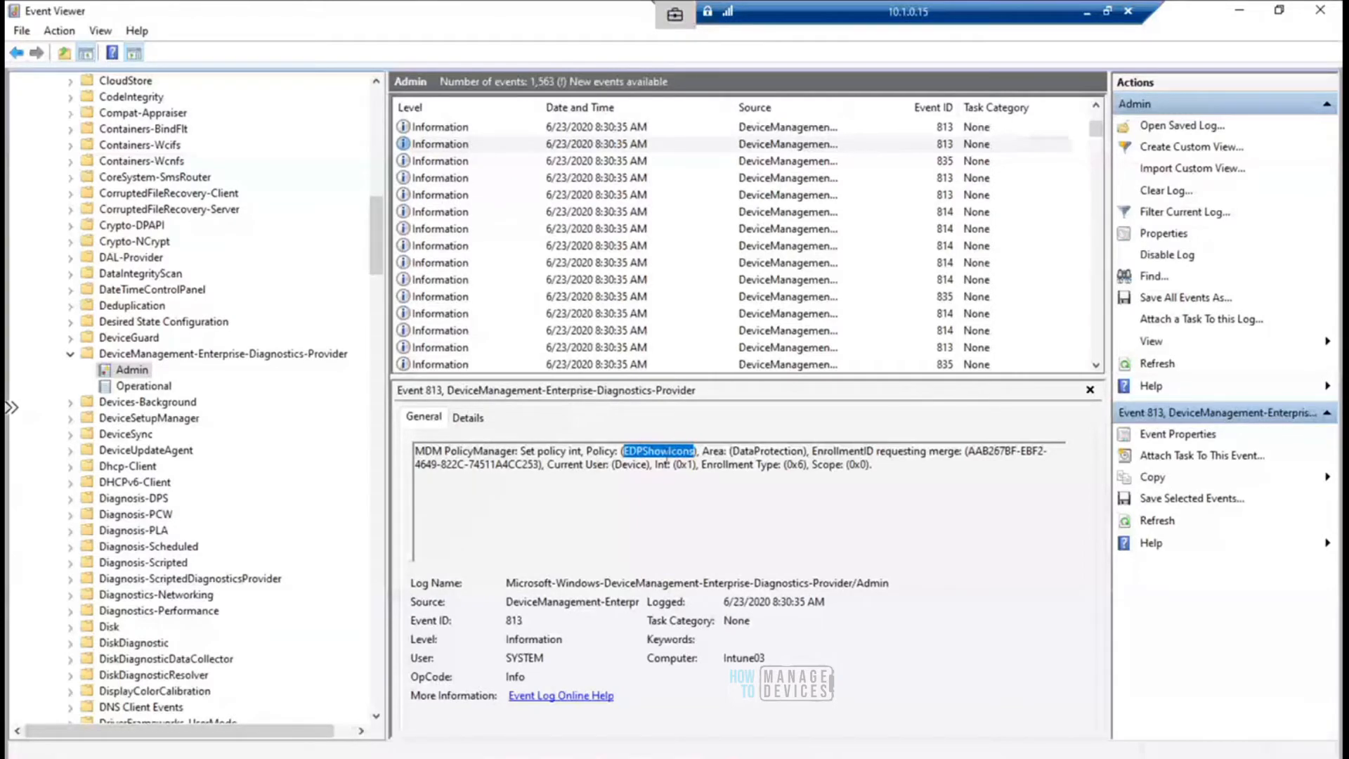
# - Switch to the policy properties in Endpoint Manager and highlight the Show the enterprise data protection icon setting with its value
pyautogui.click(1087, 16)
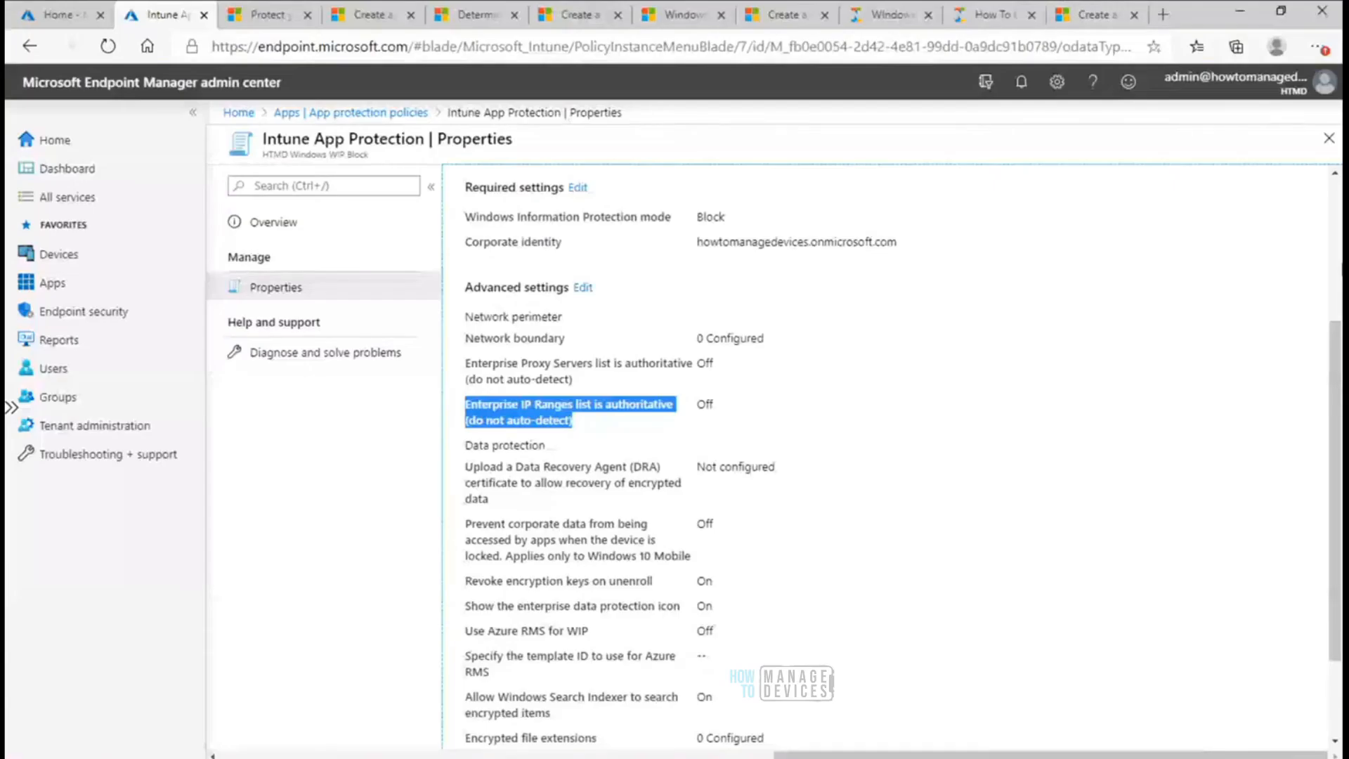
pyautogui.moveTo(1336, 410); pyautogui.dragTo(1336, 484)
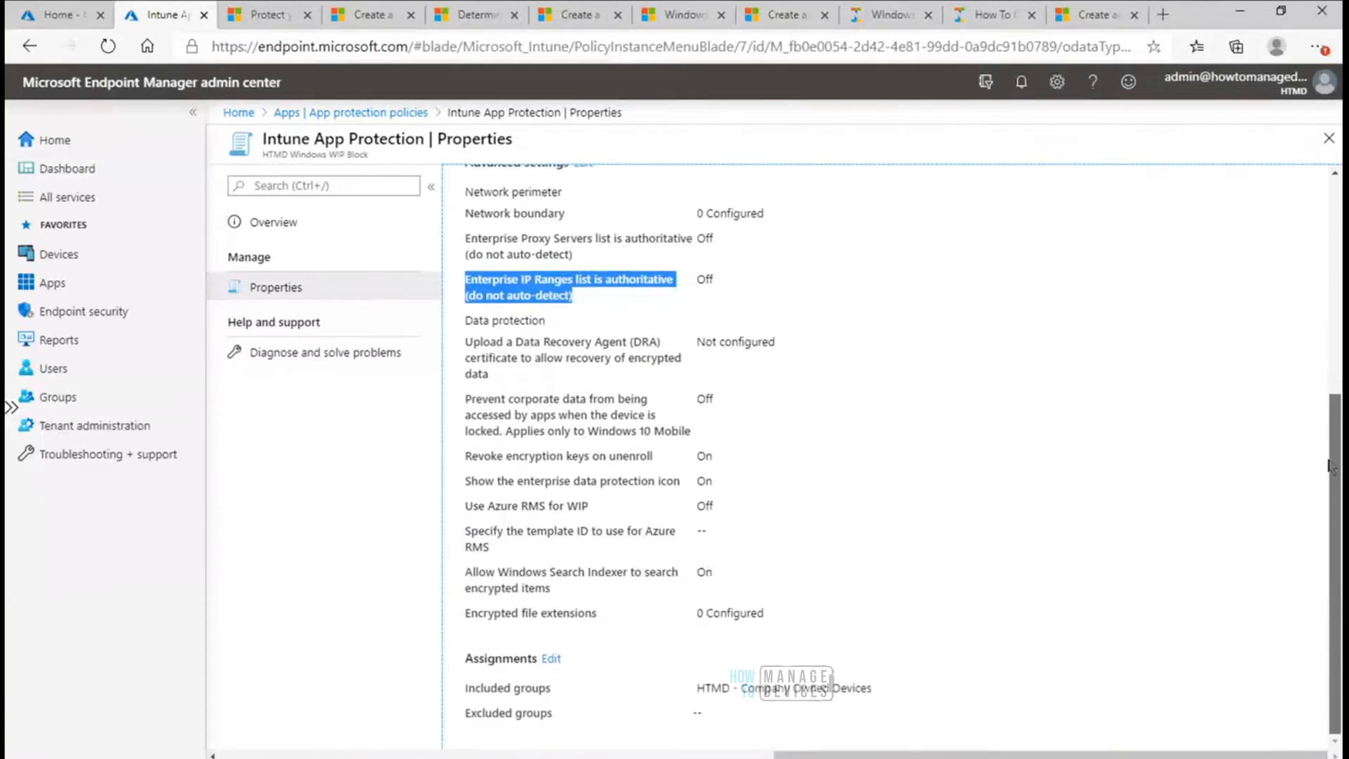
pyautogui.click(498, 484)
pyautogui.moveTo(466, 483)
pyautogui.mouseDown()
pyautogui.moveTo(680, 485)
pyautogui.moveTo(465, 481)
pyautogui.mouseUp()
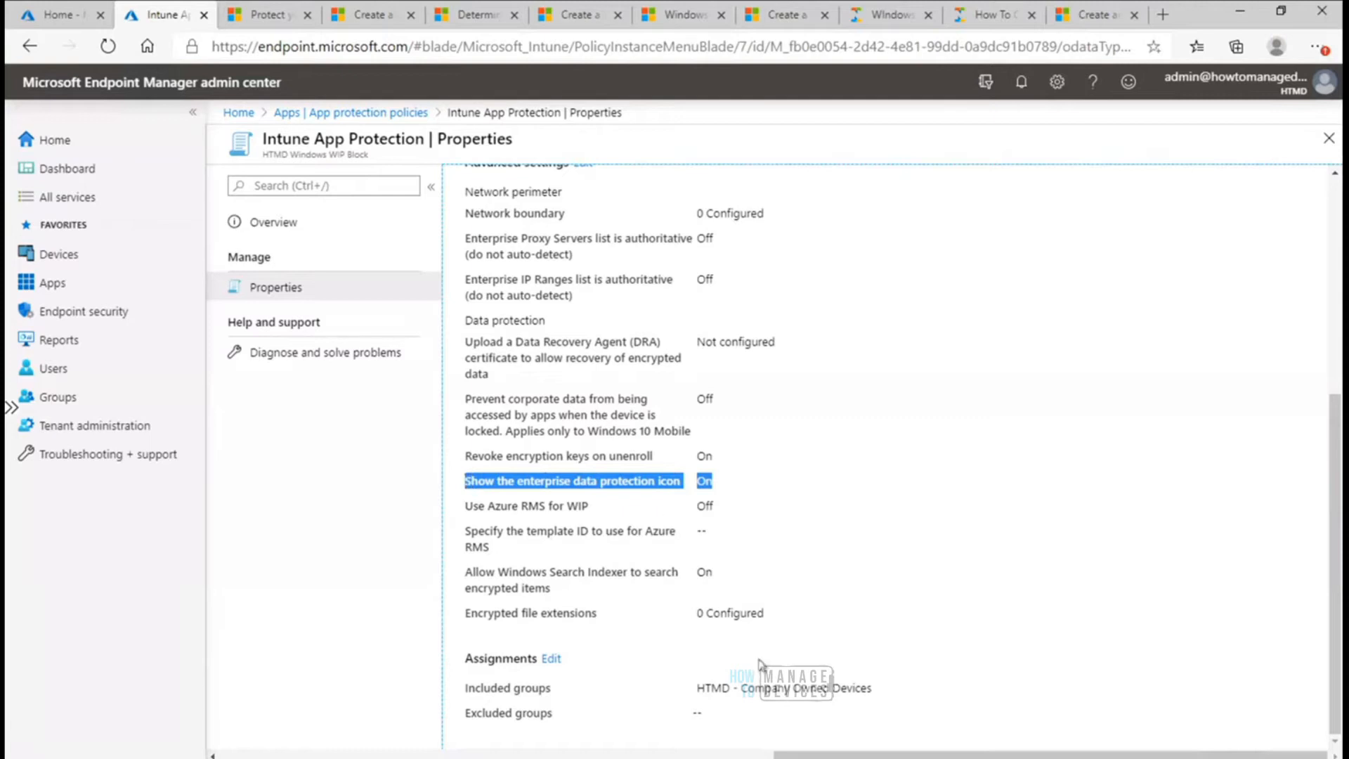
# - Return to the 10.1.0.15 session and browse upward from the EDPShowIcons event 813 to the Windows Information Protection dependency check event 1651
pyautogui.moveTo(858, 756)
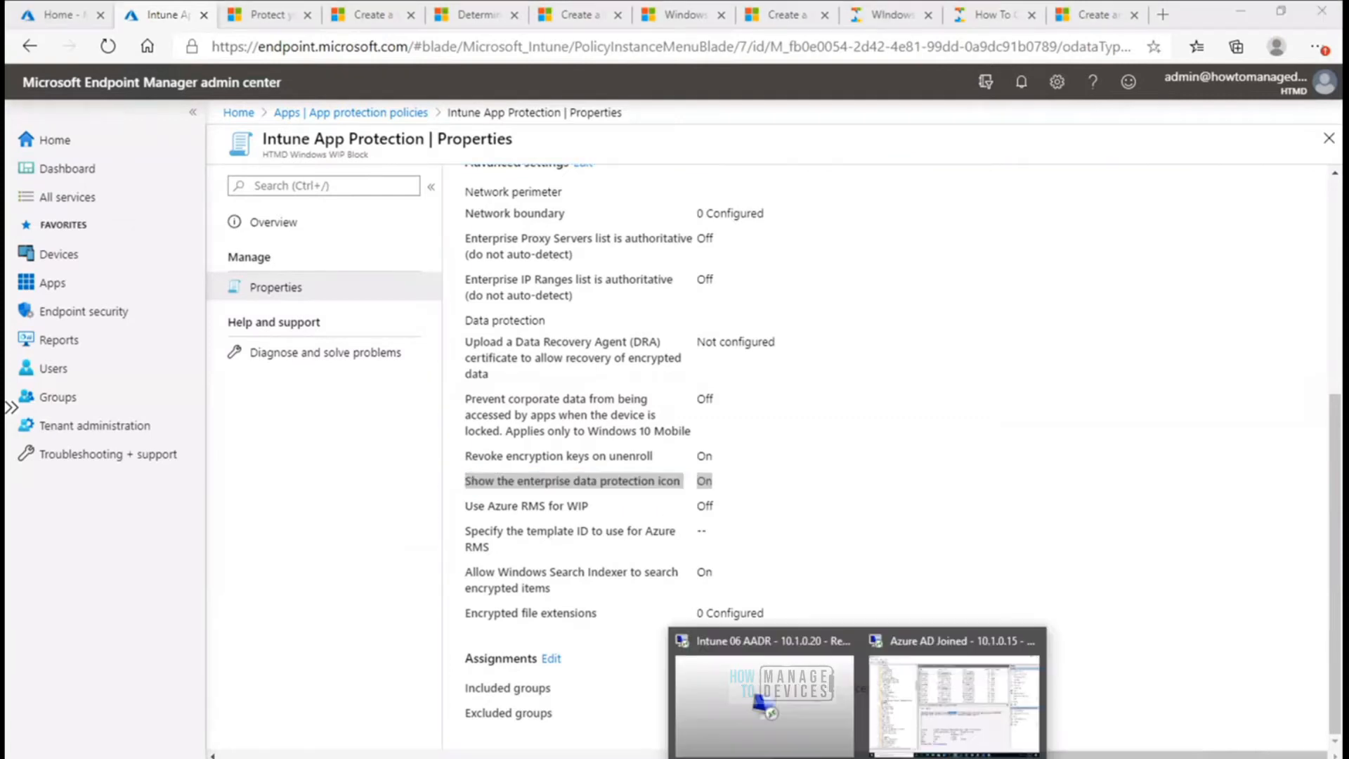
pyautogui.click(956, 711)
pyautogui.doubleClick(658, 450)
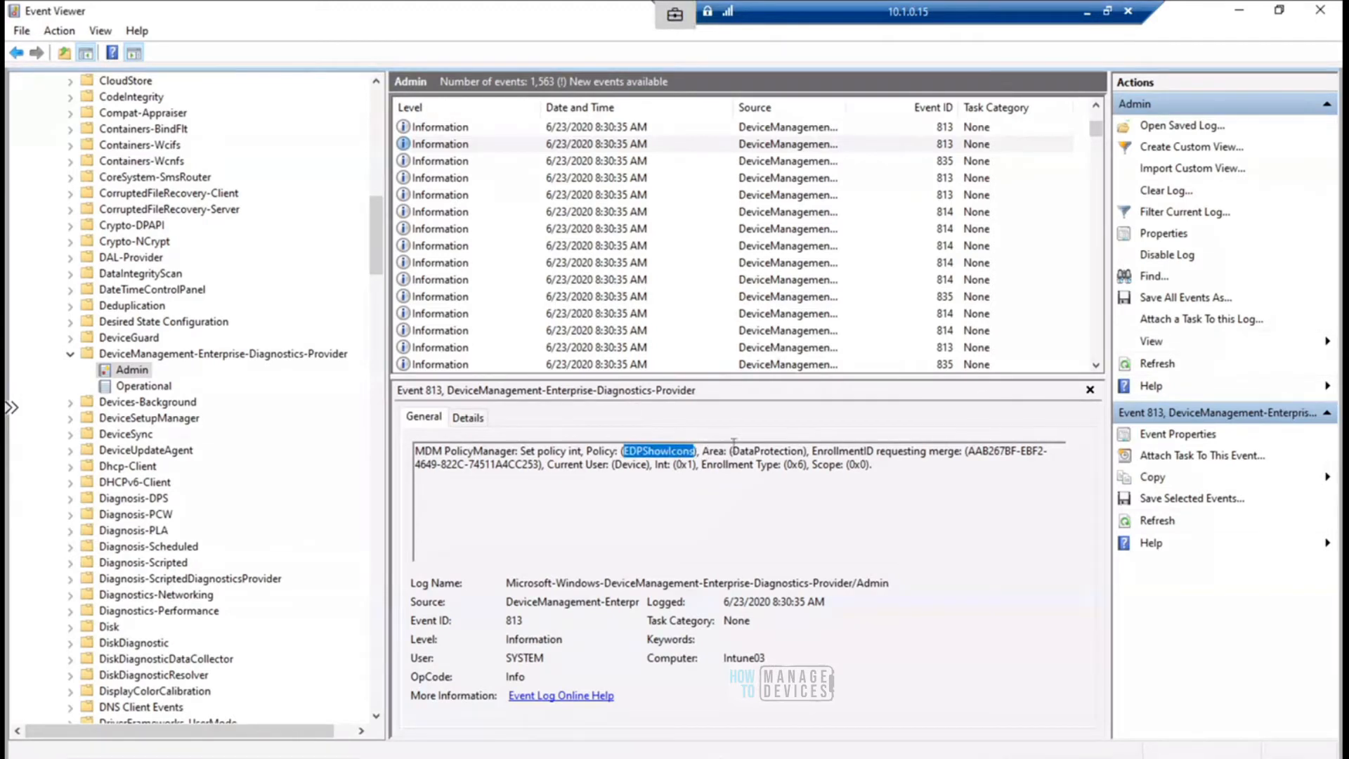
pyautogui.click(613, 130)
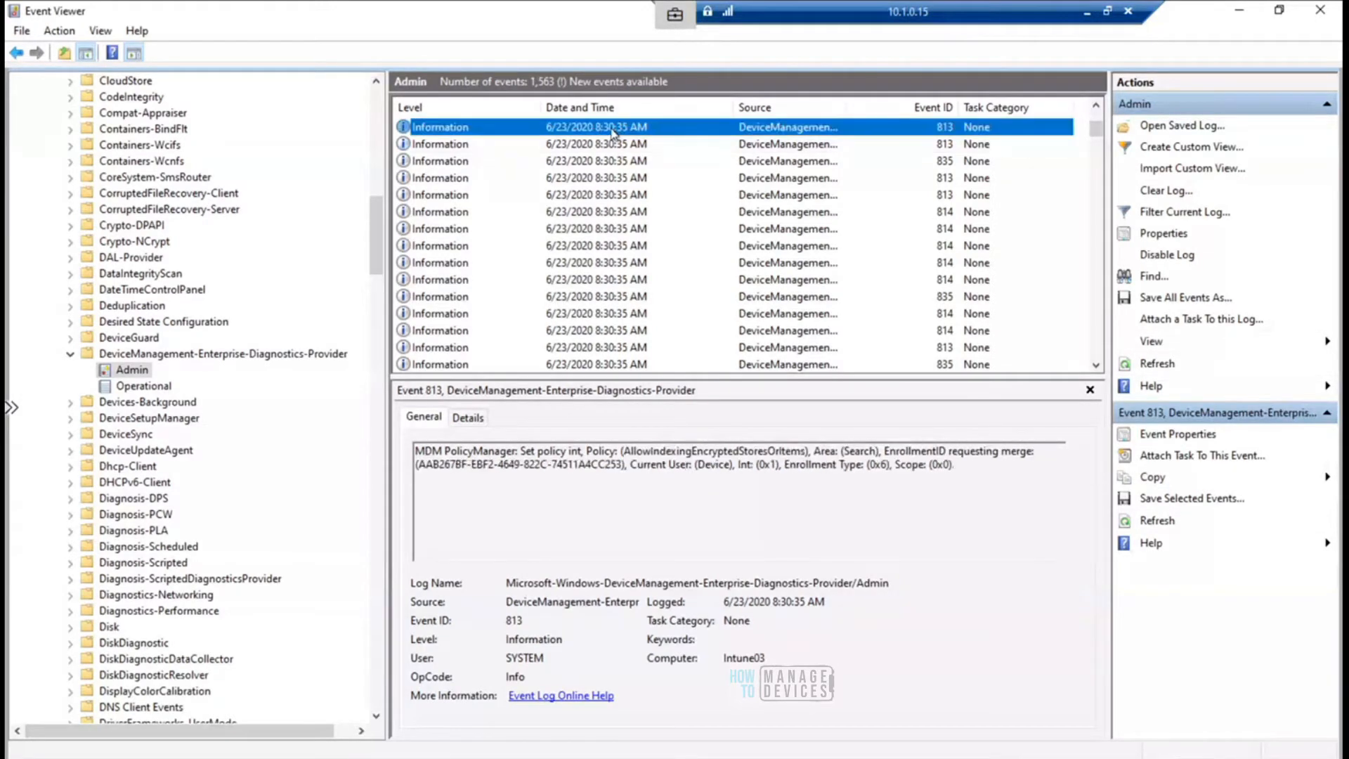
pyautogui.press('Up')
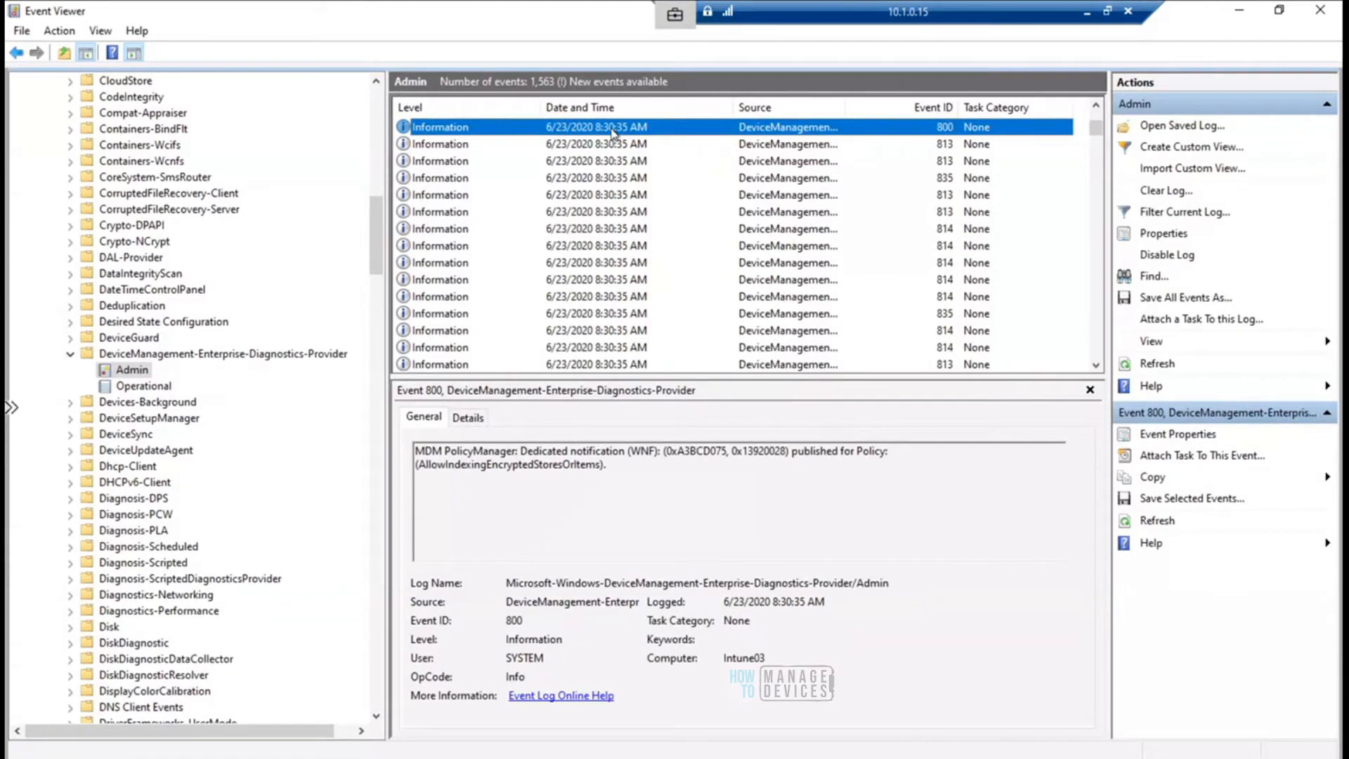
pyautogui.press('Up')
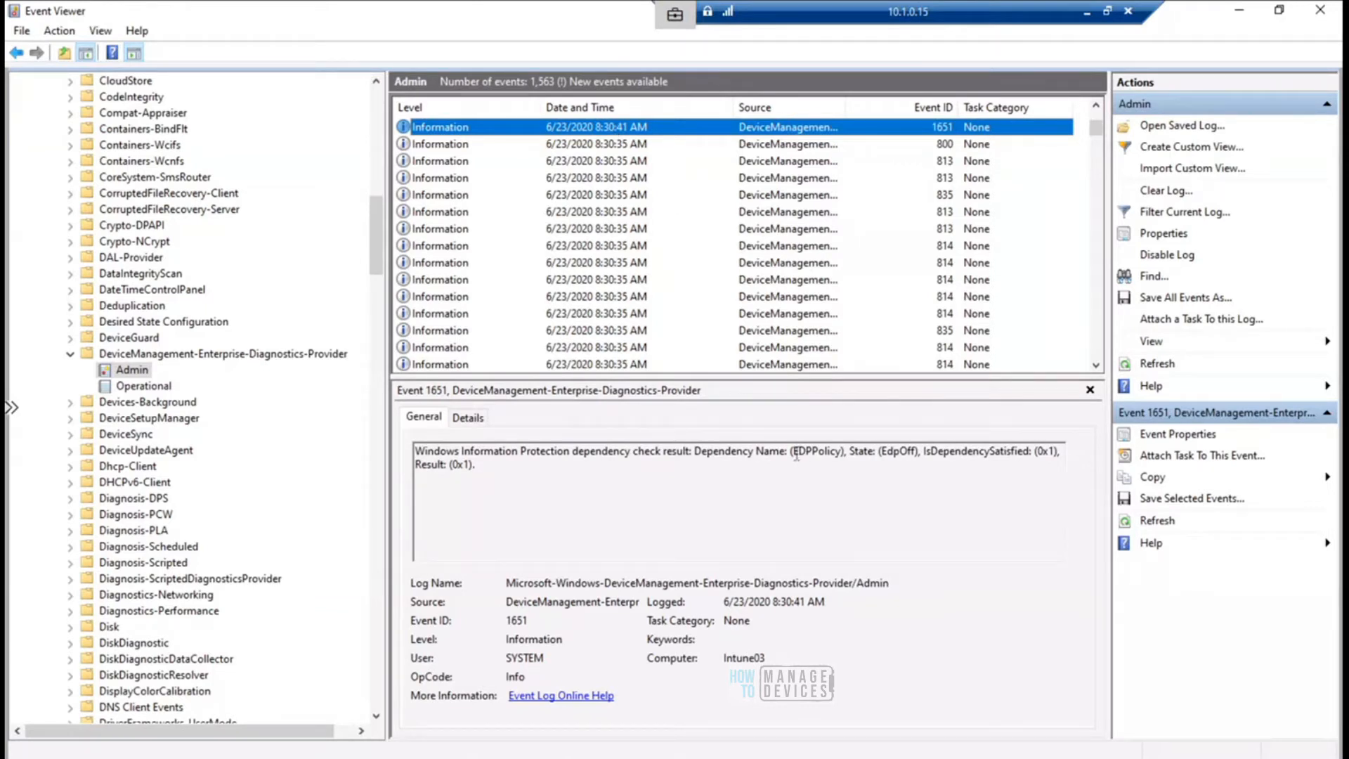
# - Highlight the EDPPolicy dependency check text and the State value in the event 1651 message
pyautogui.moveTo(794, 453); pyautogui.dragTo(843, 450)
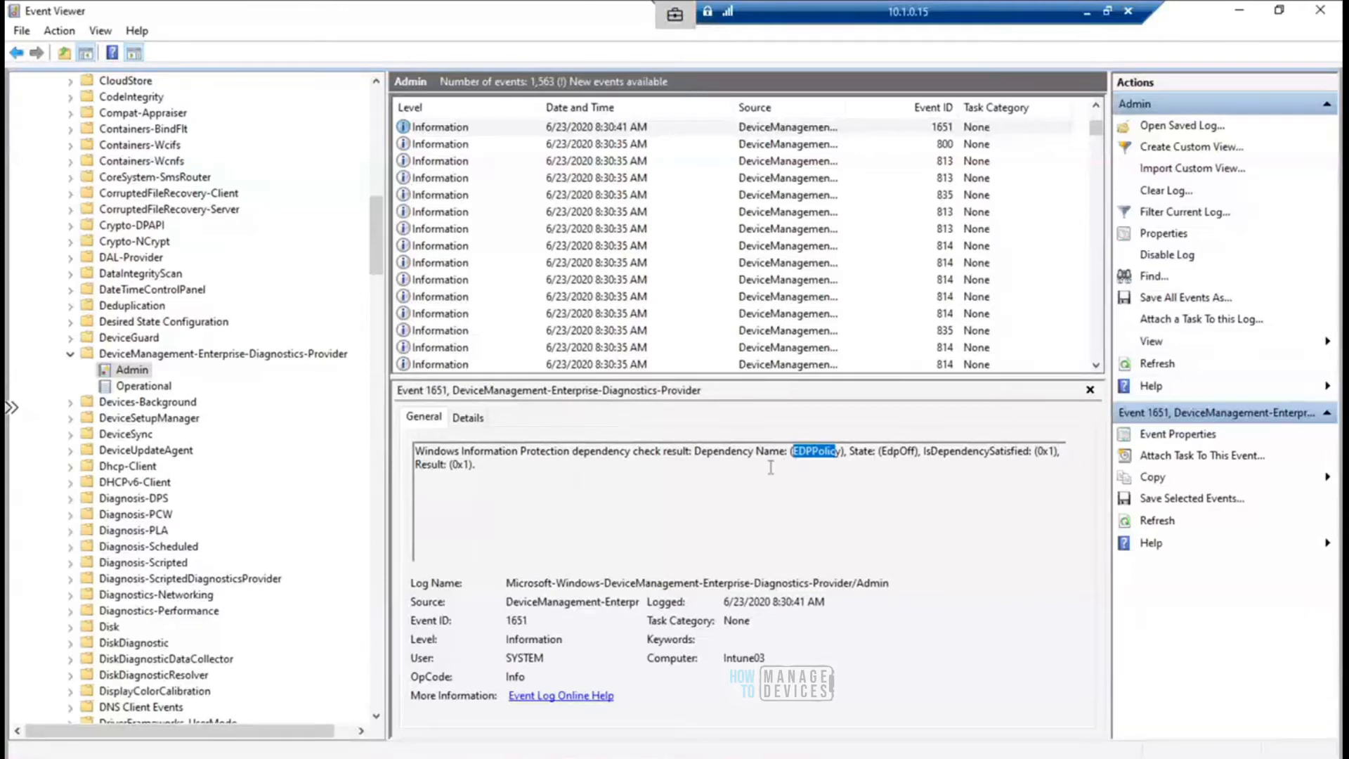
pyautogui.doubleClick(691, 452)
pyautogui.moveTo(521, 453); pyautogui.dragTo(635, 453)
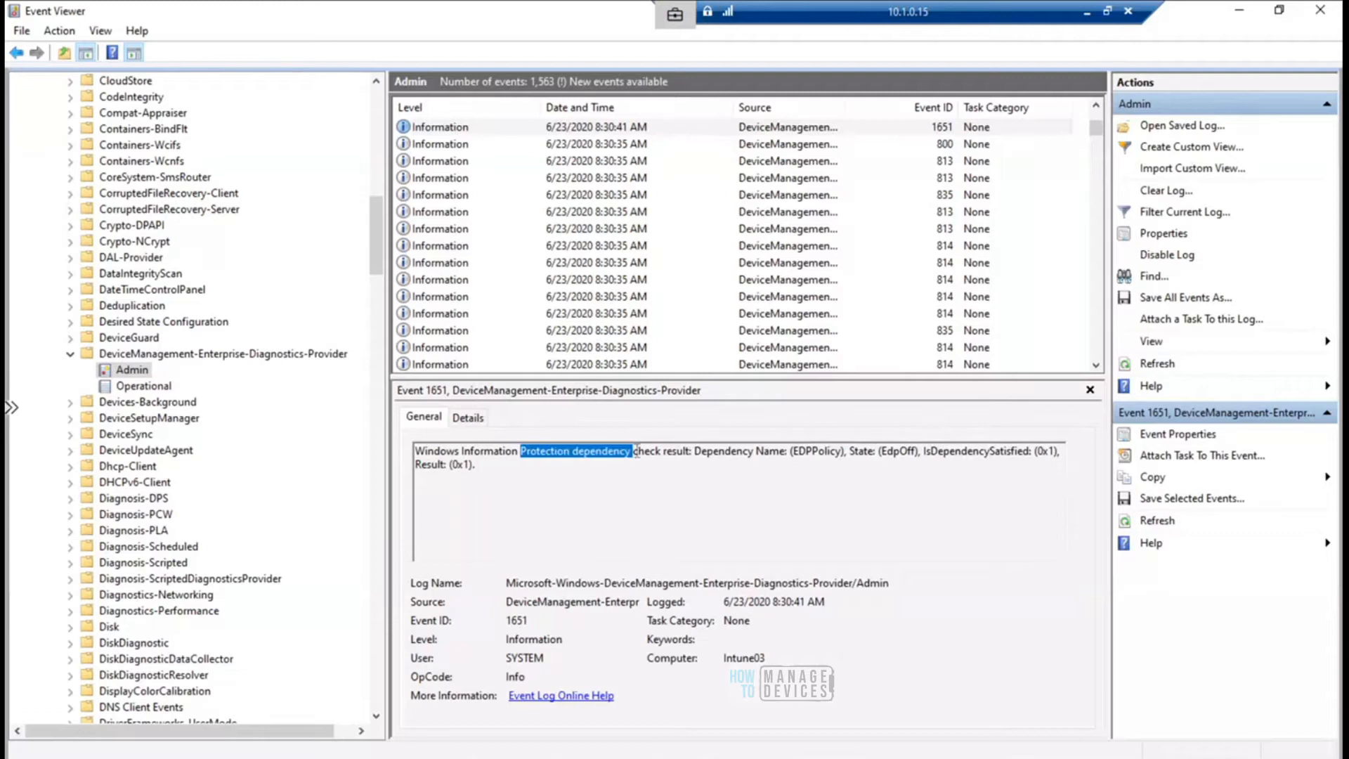
pyautogui.moveTo(634, 453); pyautogui.dragTo(832, 458)
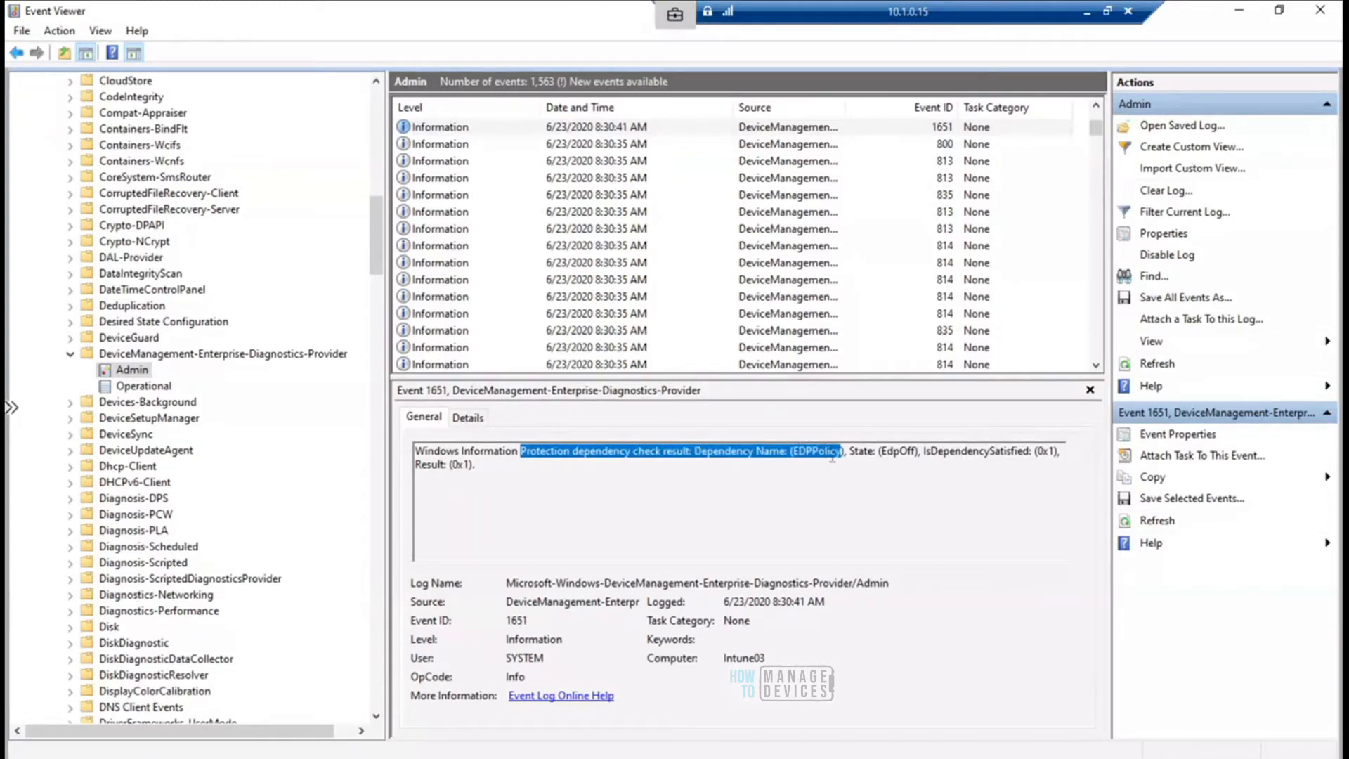
pyautogui.click(844, 452)
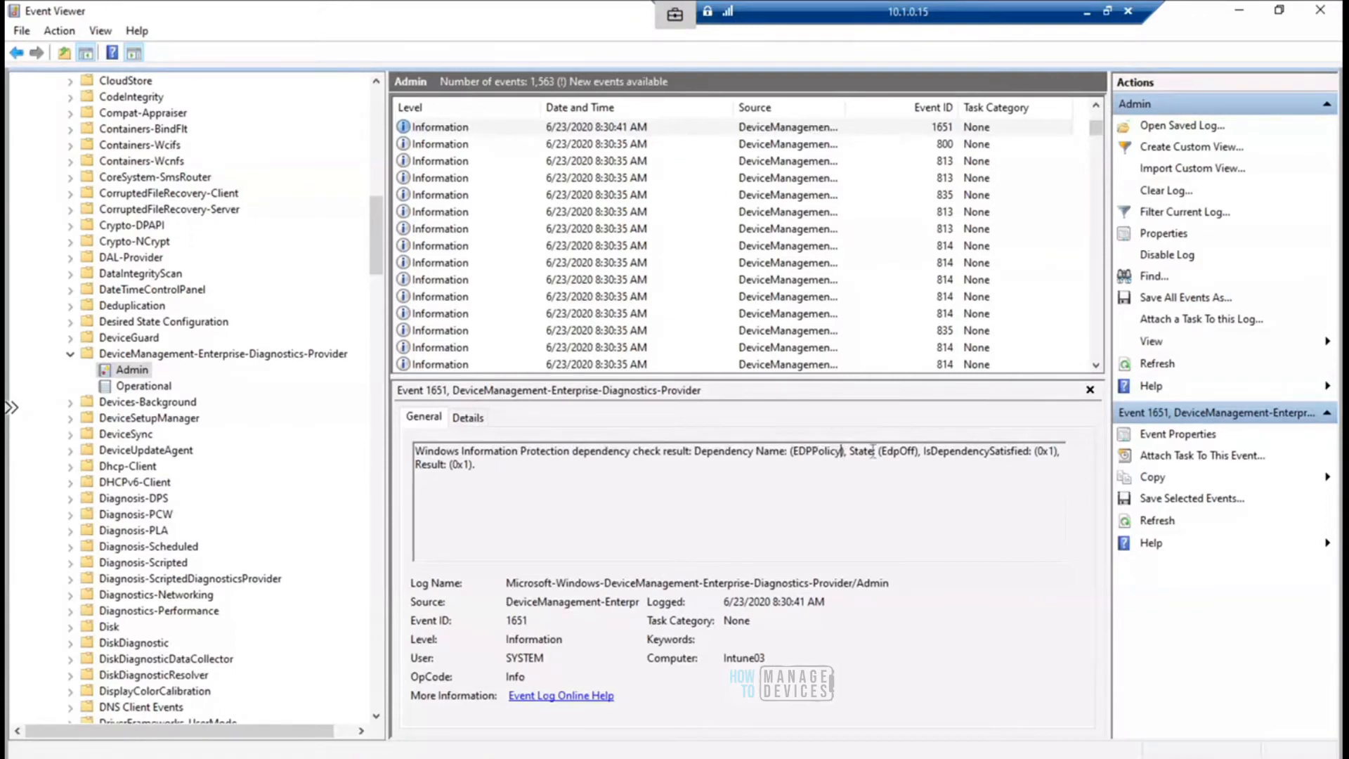
pyautogui.keyDown('shift'); pyautogui.click(913, 454); pyautogui.keyUp('shift')
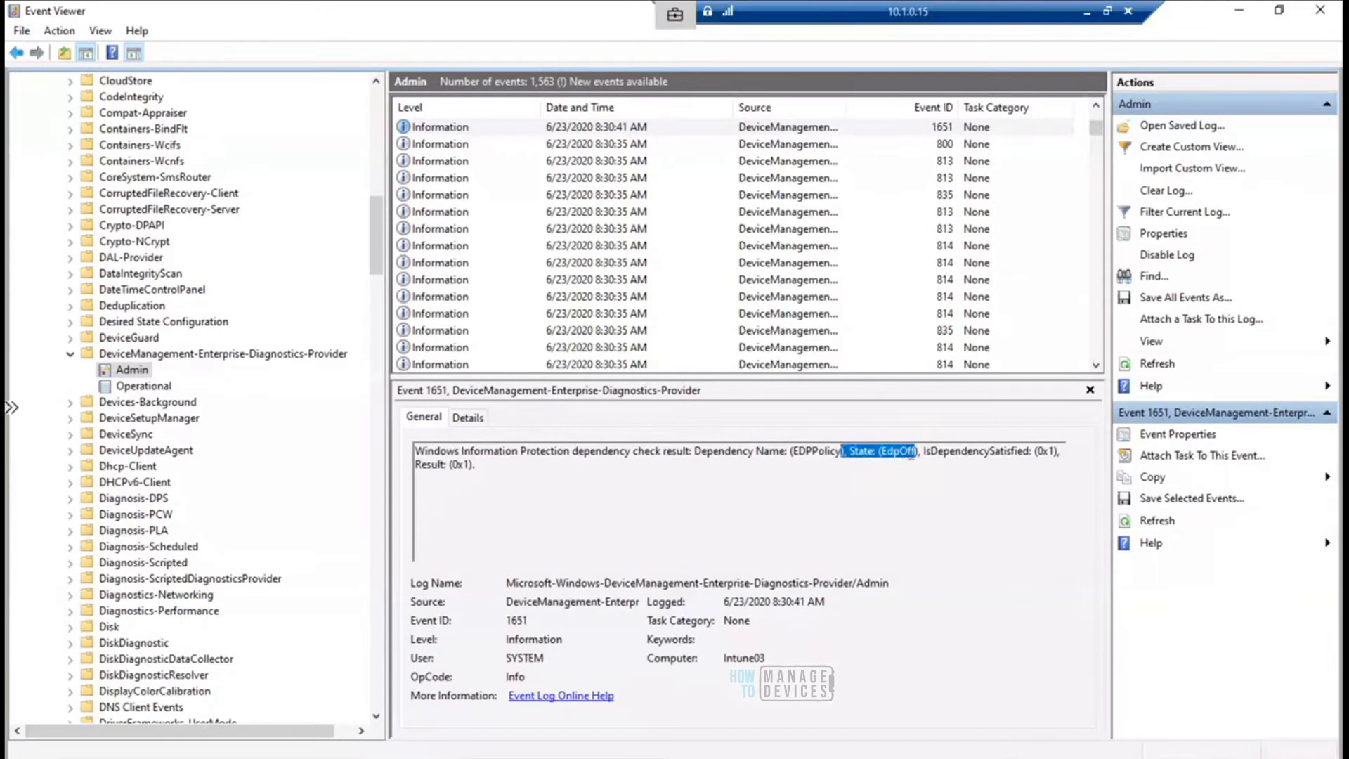
# - Move up to the MDM Evaluator event 1653, highlight its final state, and continue to the AppLocker dependency check event 1651
pyautogui.click(627, 128)
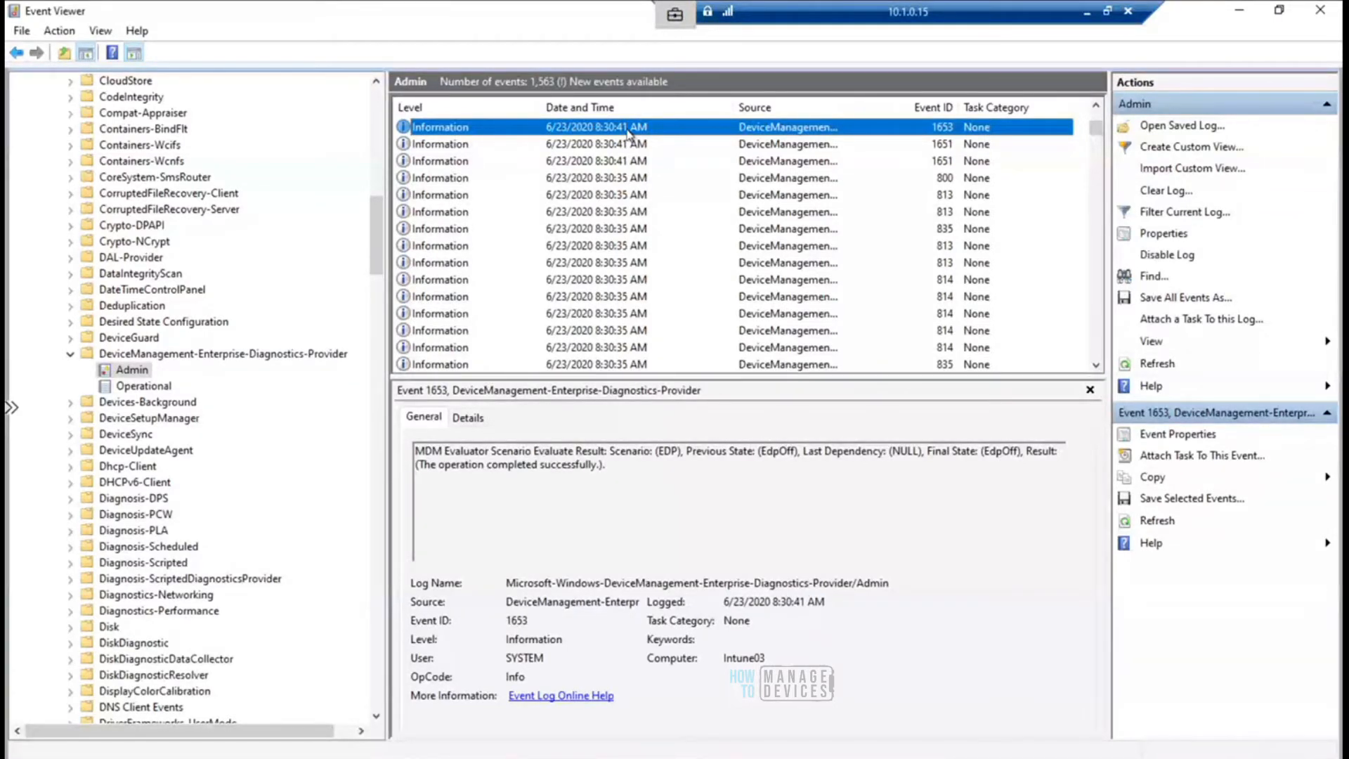
pyautogui.doubleClick(990, 451)
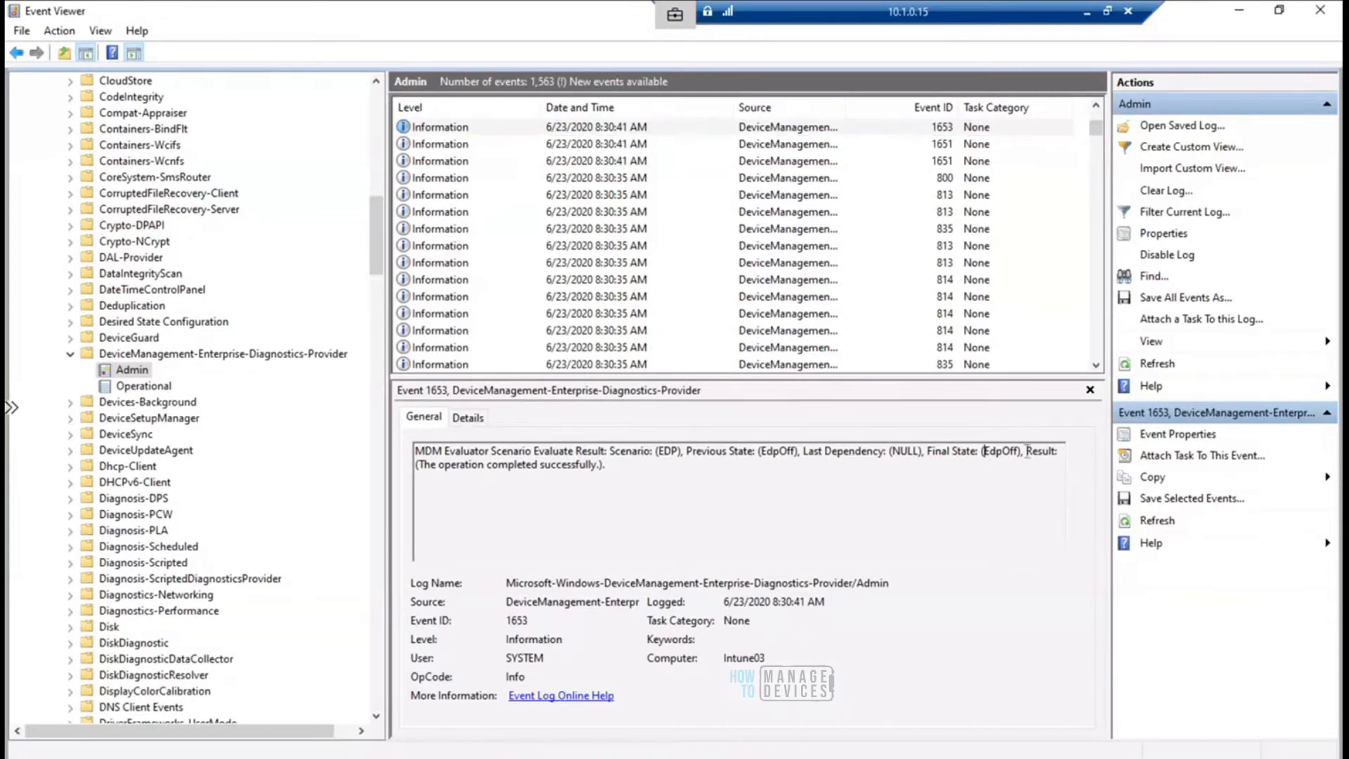
pyautogui.moveTo(1032, 451); pyautogui.dragTo(1055, 450)
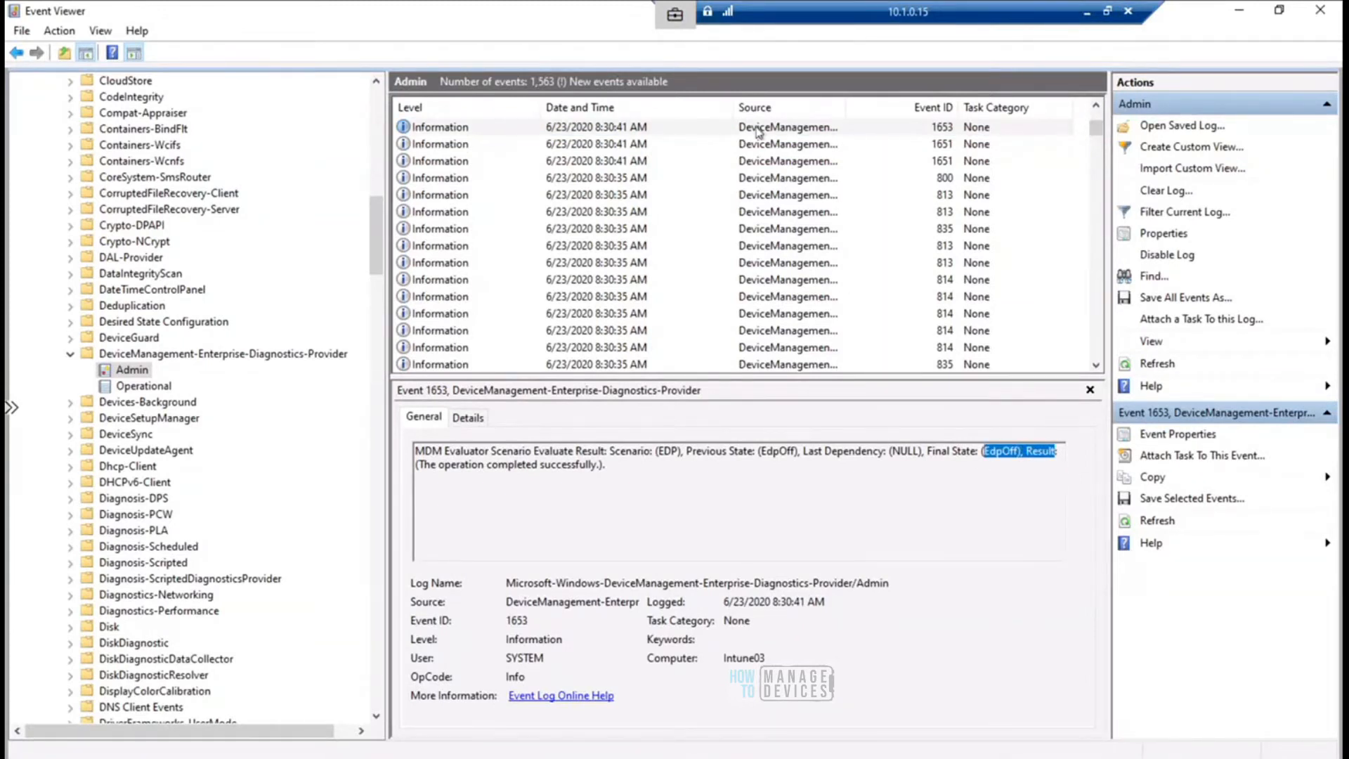
pyautogui.click(758, 132)
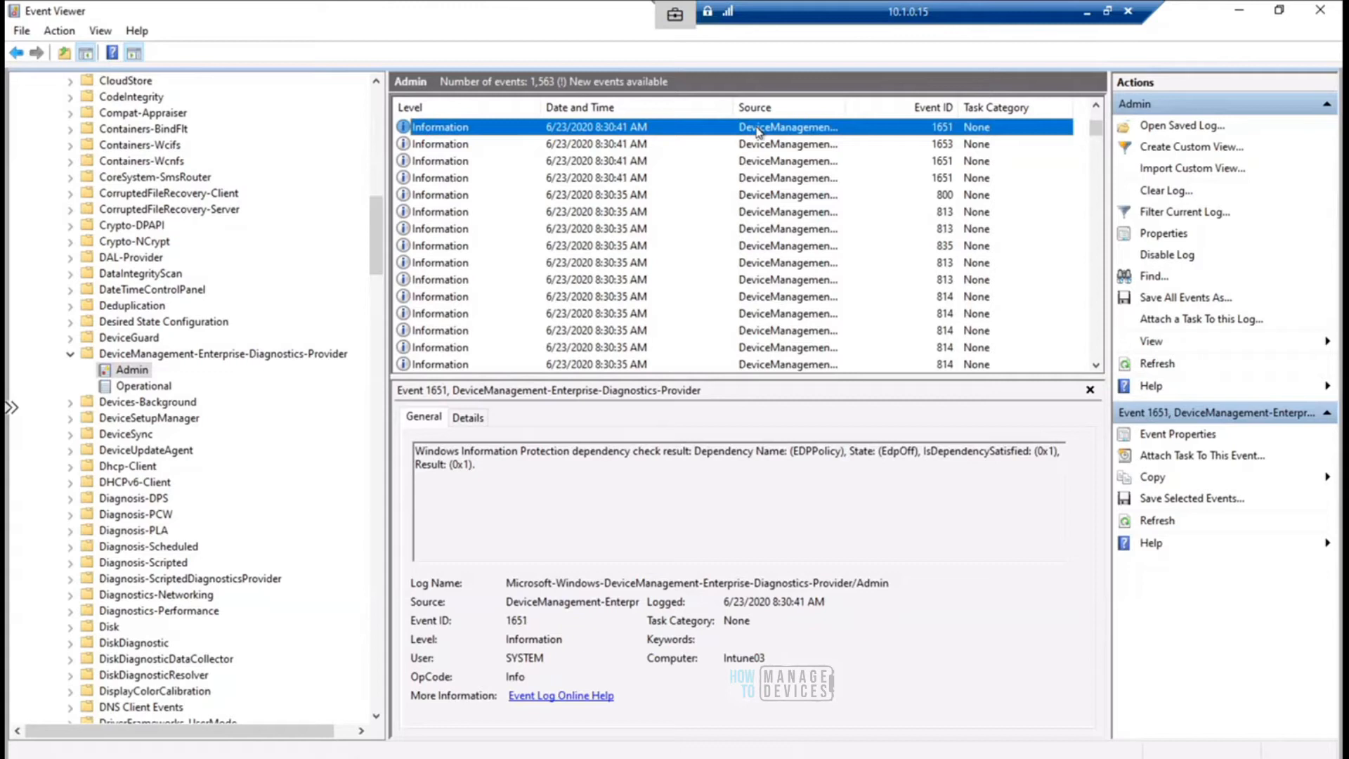
pyautogui.click(758, 131)
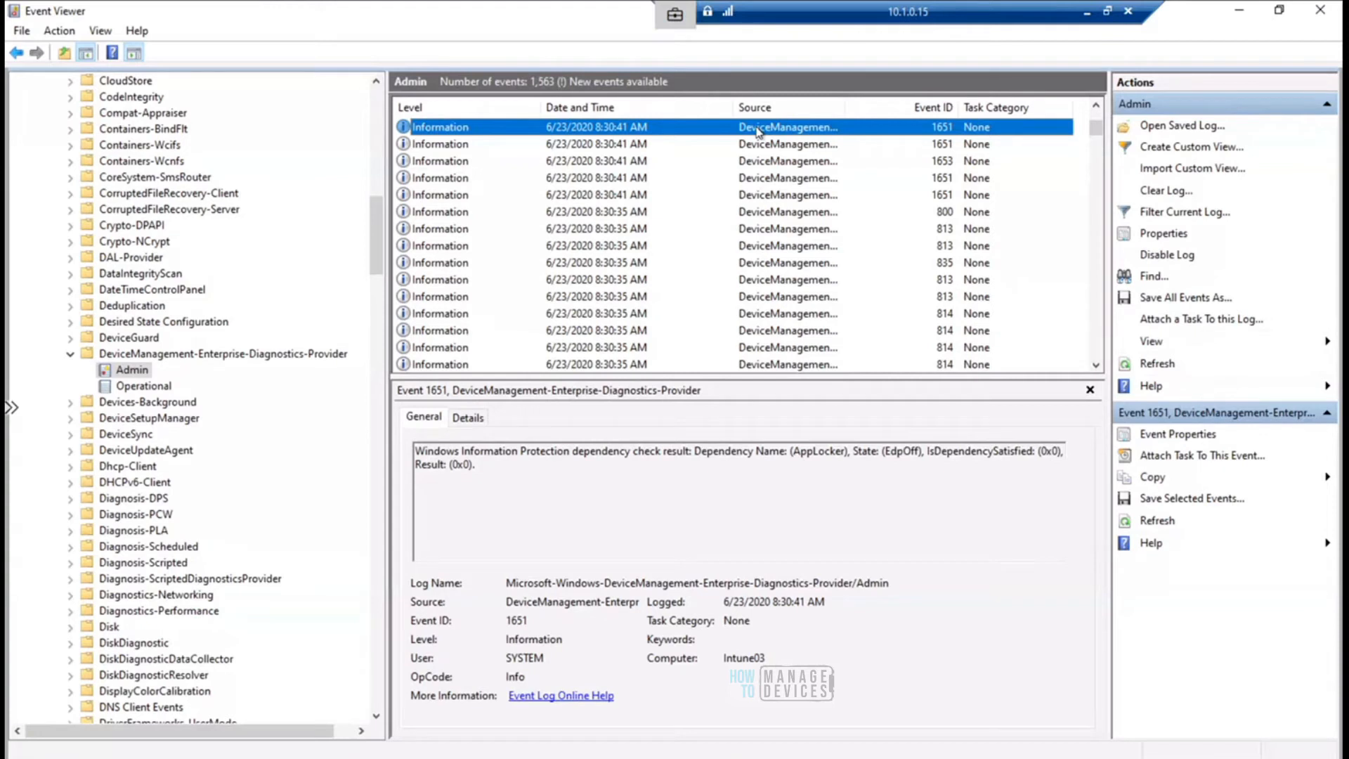
# - Browse upward past the 829 and 802 notification events and select the Windows Information Protection configuration changed event 1650
pyautogui.press('Up')
pyautogui.press('Up')
pyautogui.press('Up')
pyautogui.press('Up')
pyautogui.press('Up')
pyautogui.press('Up')
pyautogui.press('Up')
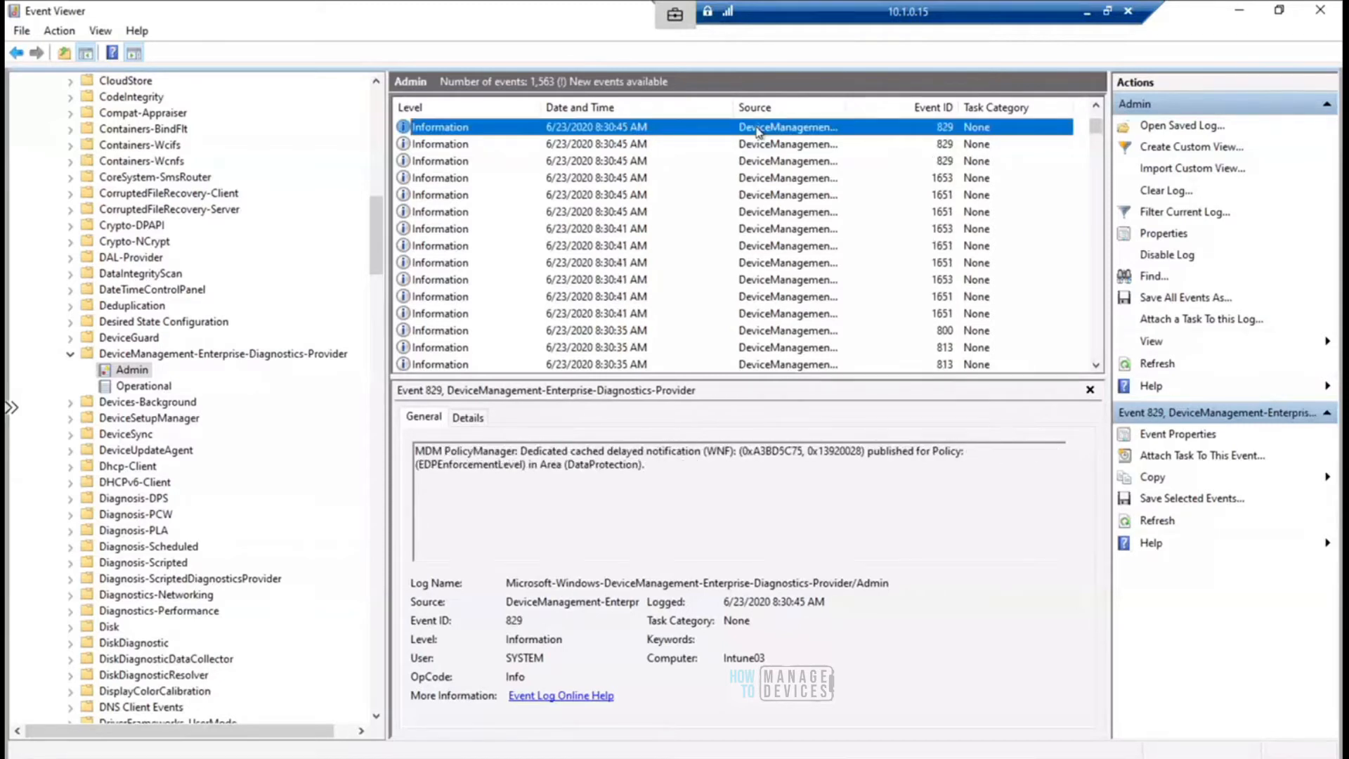
pyautogui.press('Down')
pyautogui.press('Up')
pyautogui.press('Up')
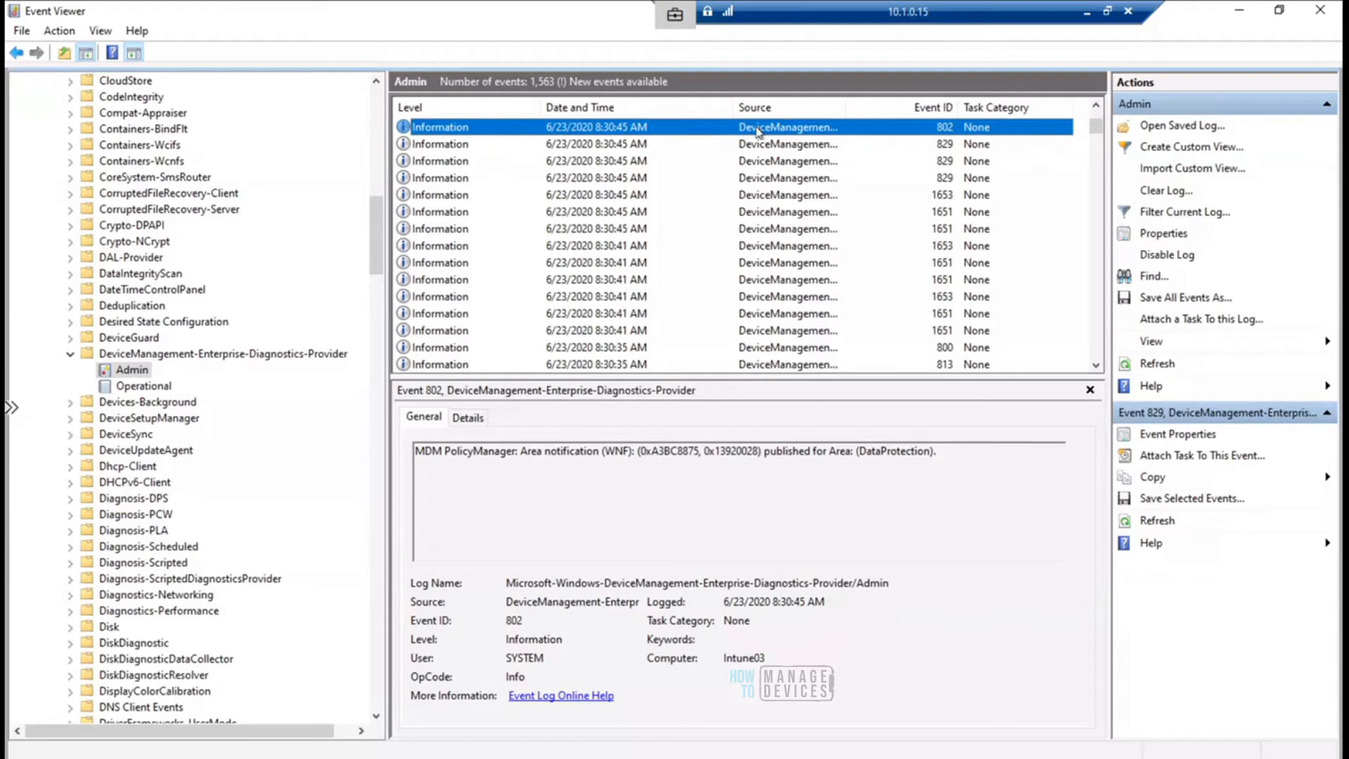
pyautogui.press('Up')
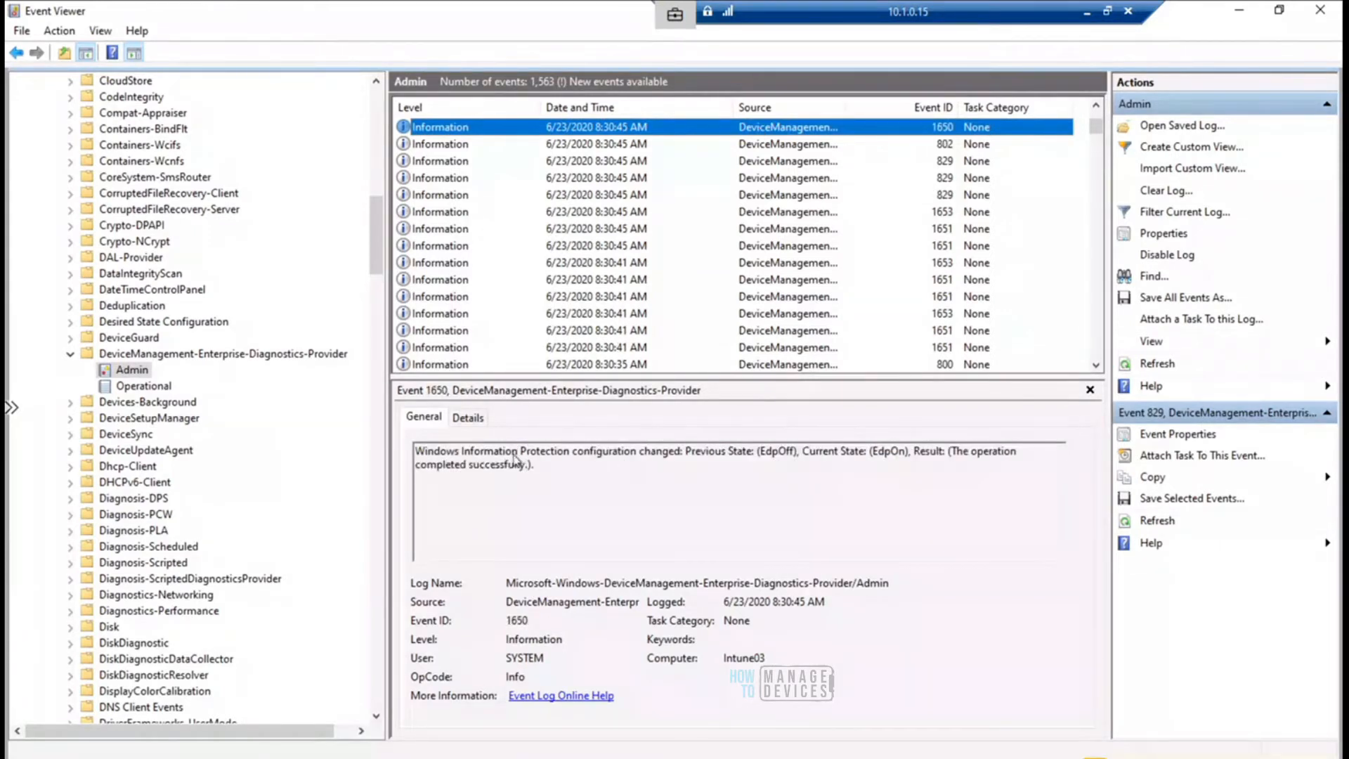
pyautogui.press('Up')
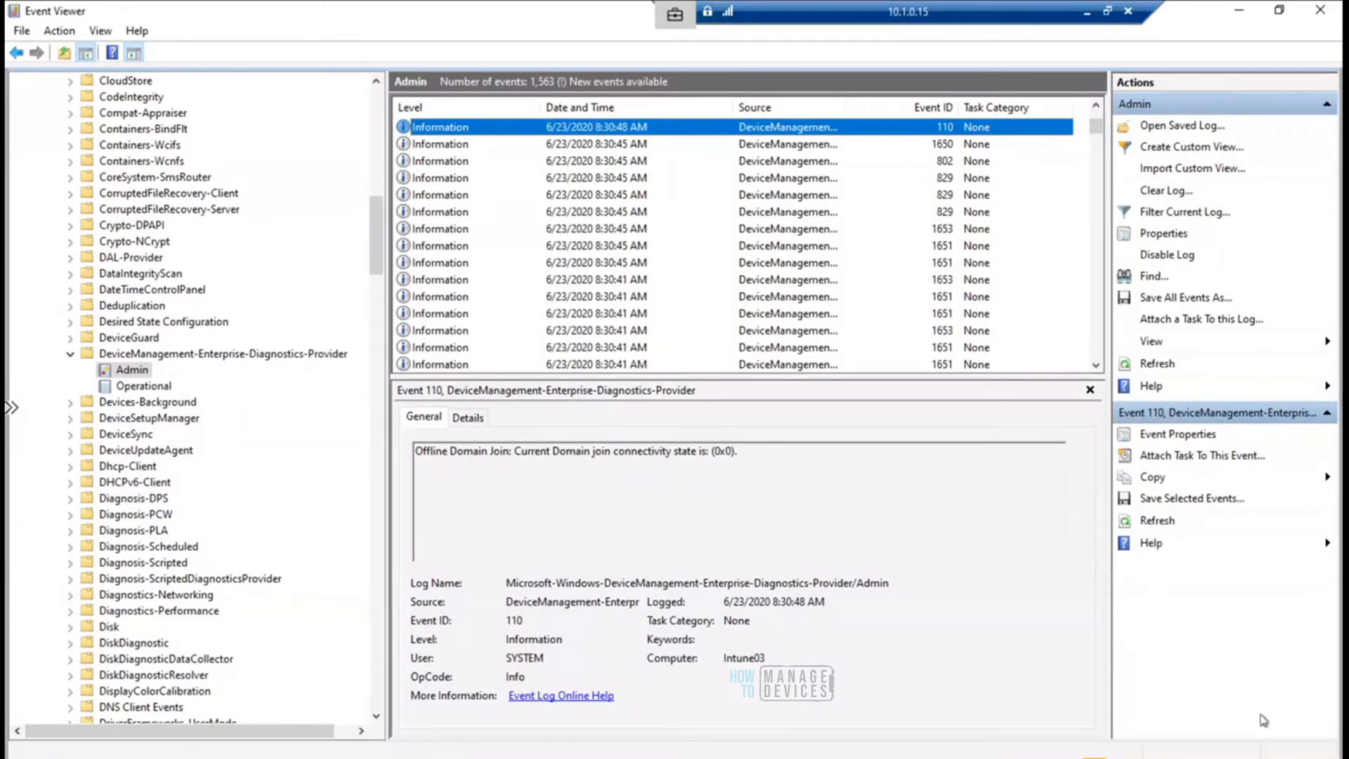
pyautogui.press('Down')
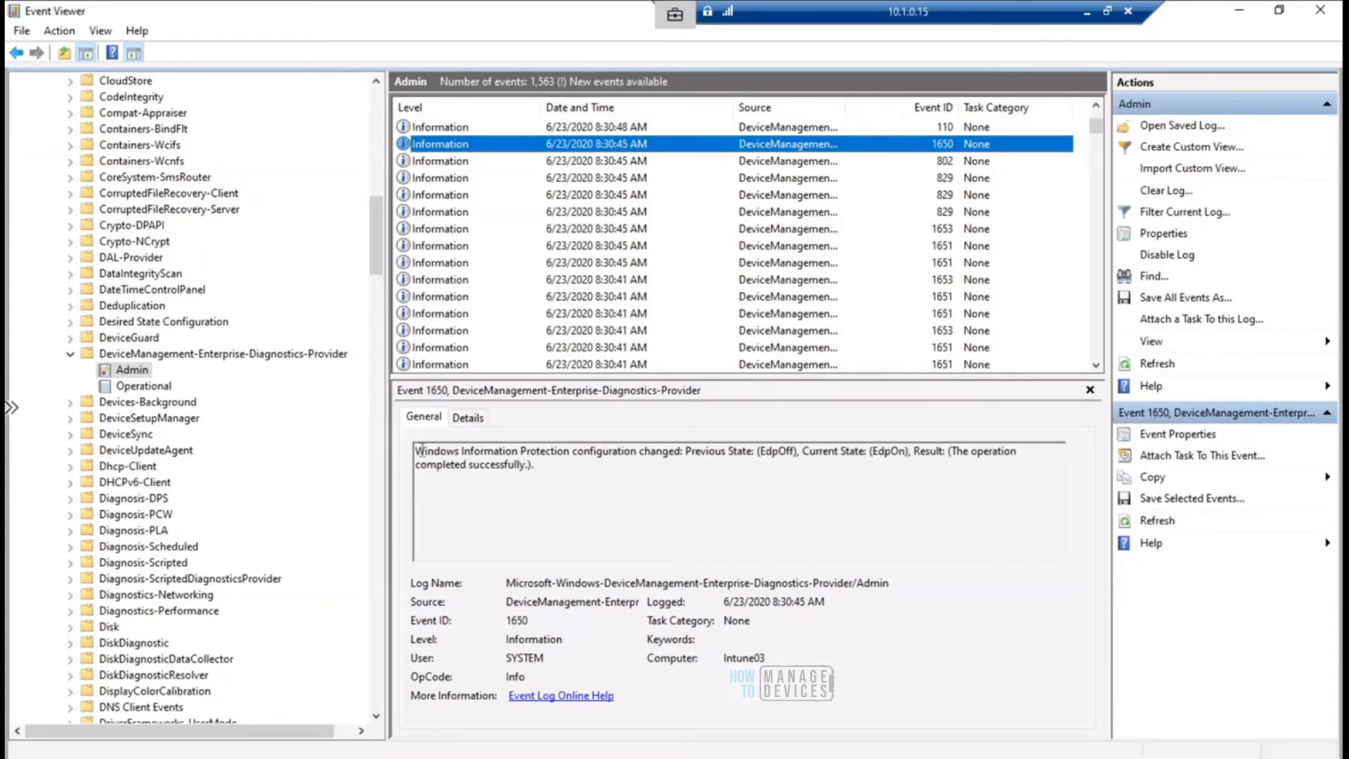
# - Highlight the whole event 1650 message, examine its previous and current states, and highlight the Result text
pyautogui.click(416, 451)
pyautogui.hotkey('shift', 'End')
pyautogui.moveTo(444, 456); pyautogui.dragTo(540, 470)
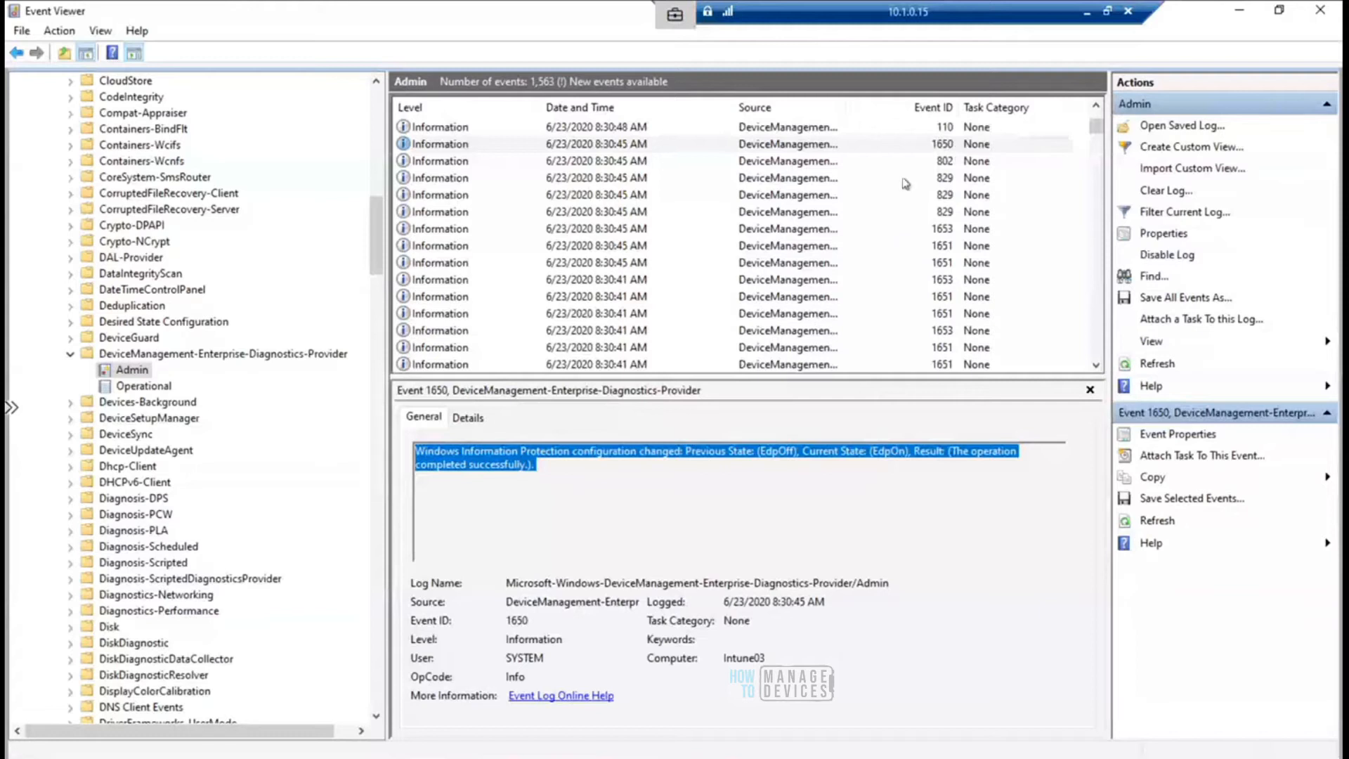
pyautogui.click(560, 472)
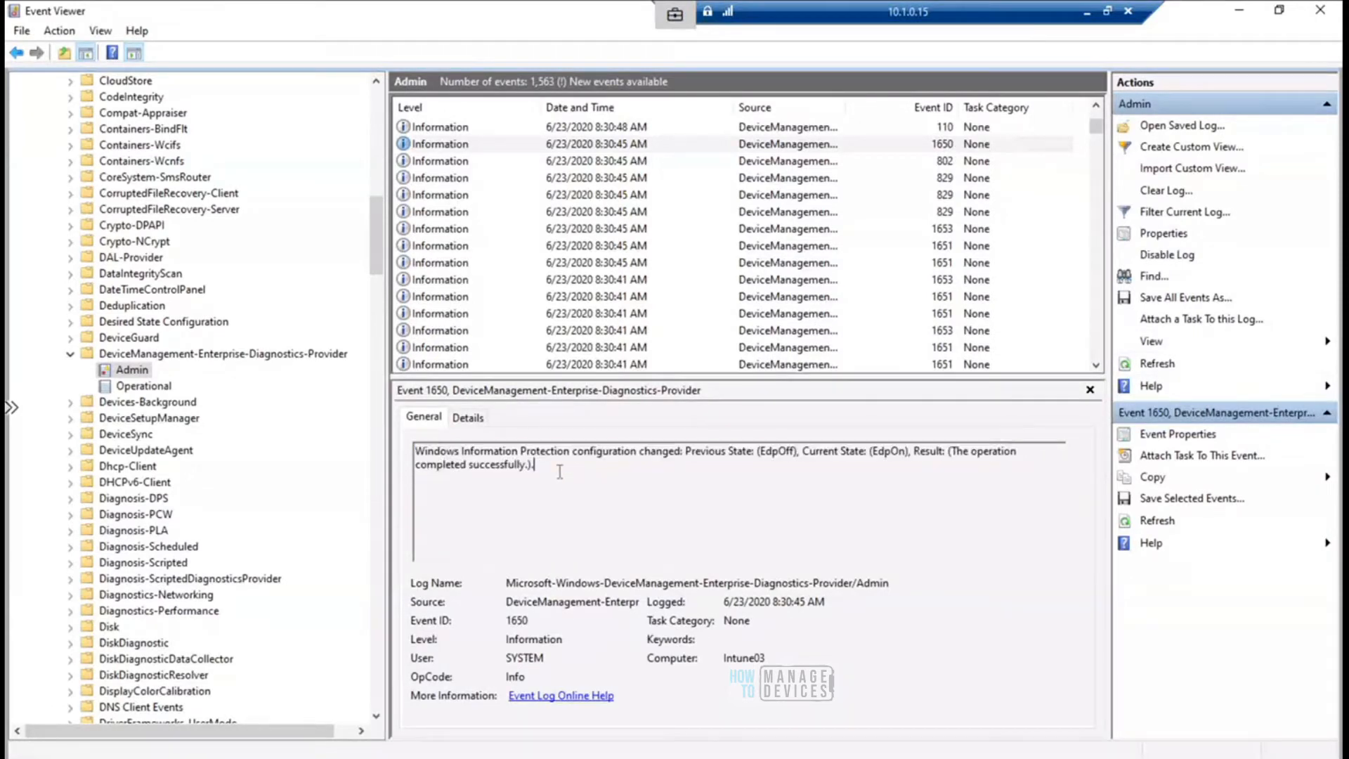
pyautogui.moveTo(560, 471); pyautogui.dragTo(409, 447)
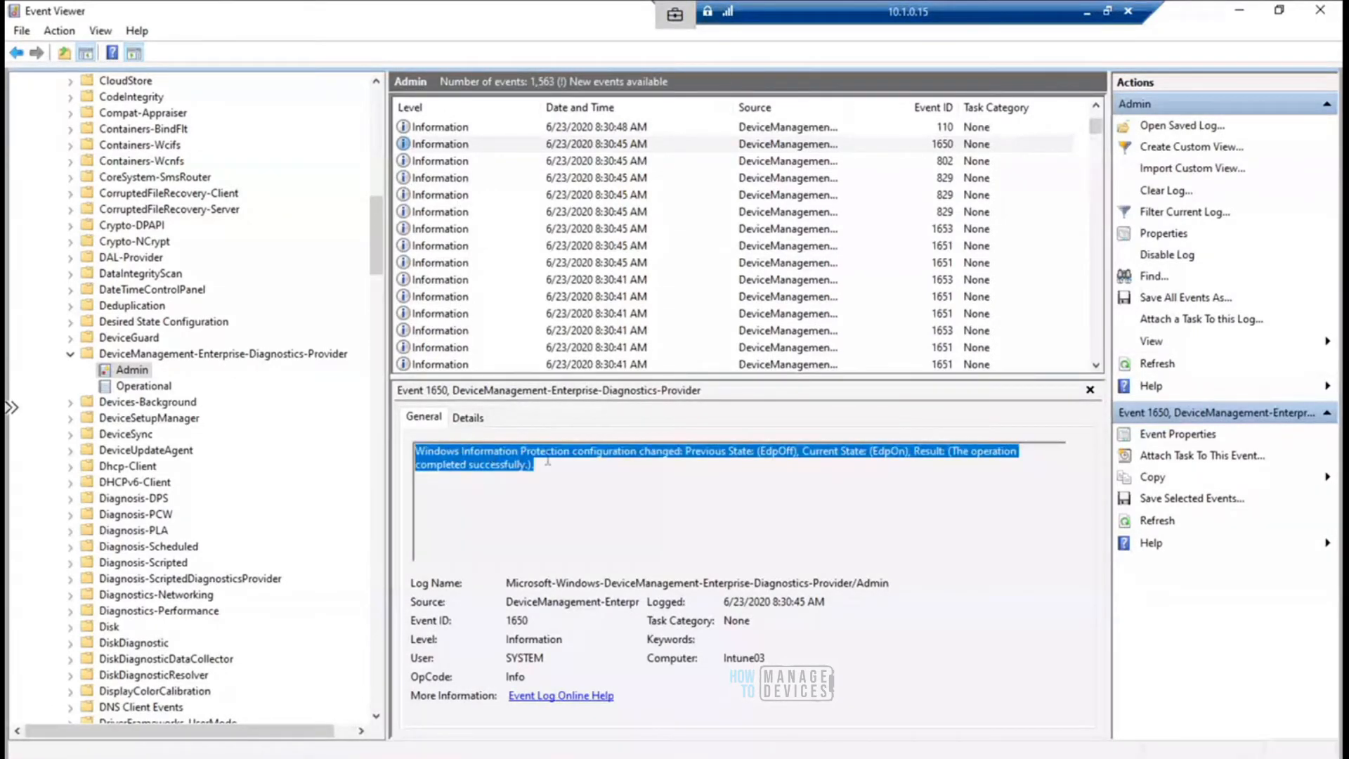
pyautogui.click(554, 463)
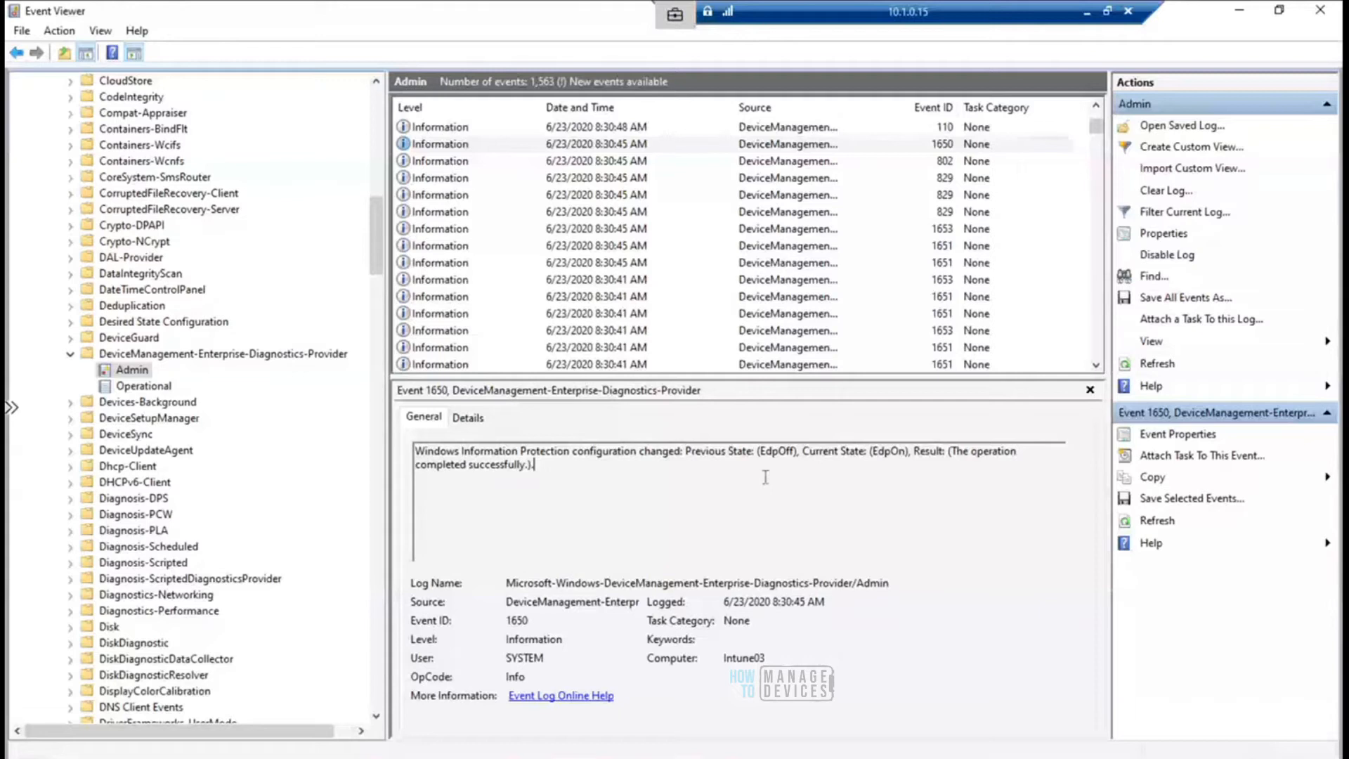
pyautogui.click(872, 451)
pyautogui.keyDown('shift'); pyautogui.click(906, 451); pyautogui.keyUp('shift')
pyautogui.moveTo(680, 450); pyautogui.dragTo(923, 471)
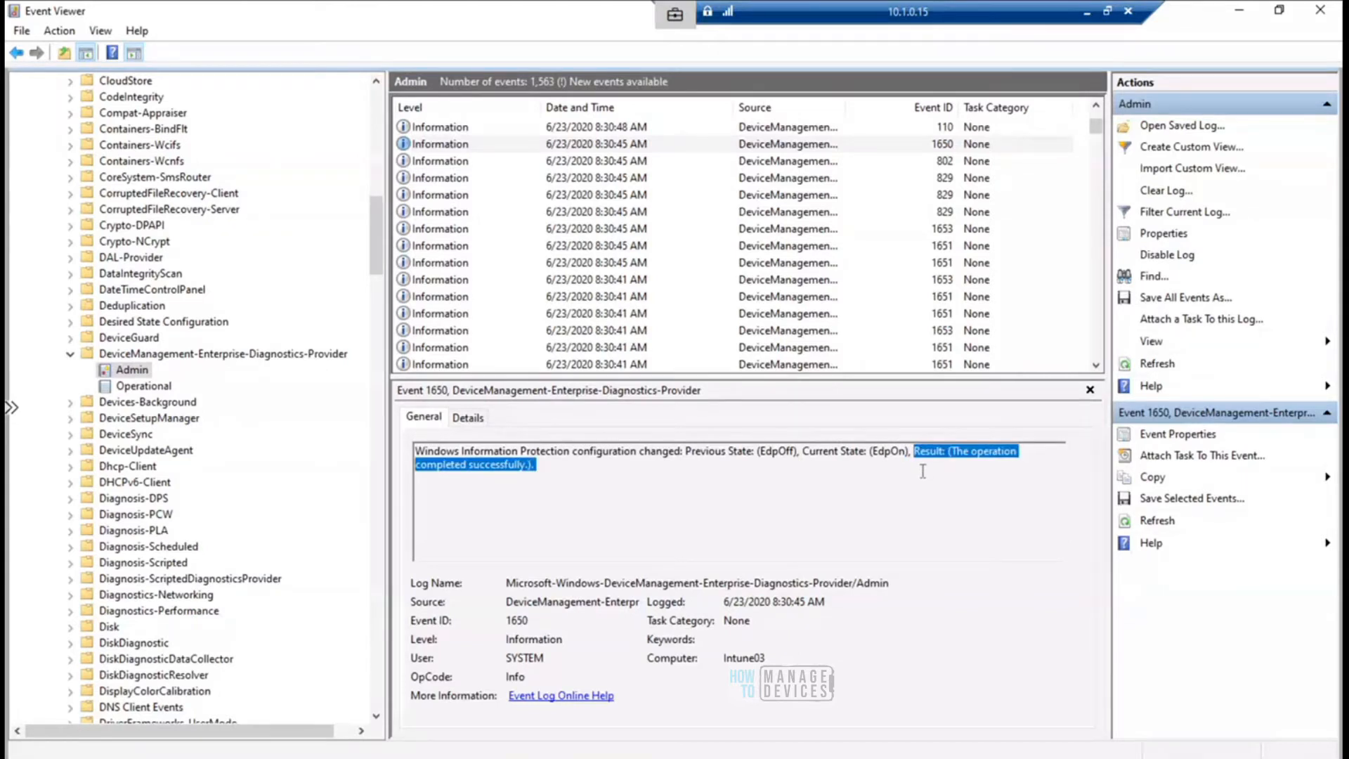
# - Continue upward to the DataProtection area notification event 802 logged at 8:30:50 AM and highlight its message
pyautogui.click(615, 130)
pyautogui.click(615, 130)
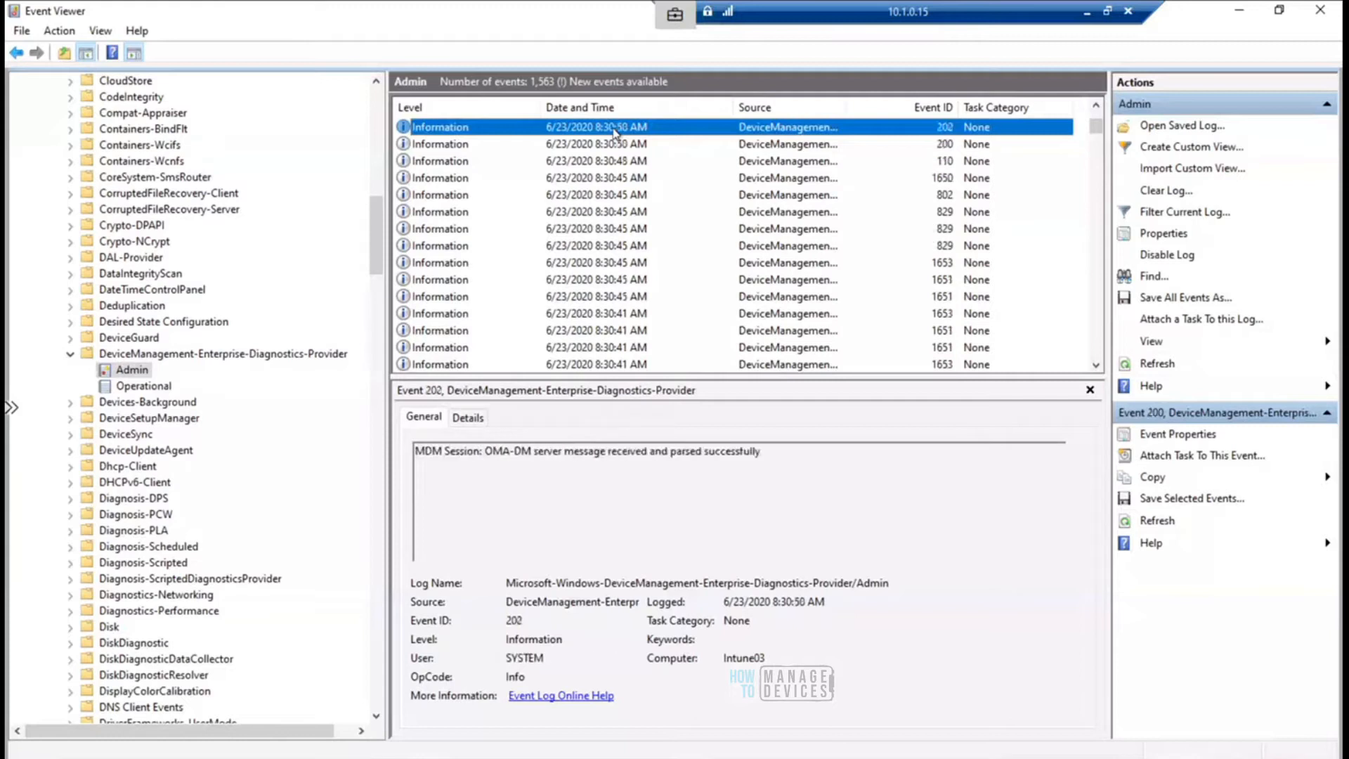
pyautogui.click(616, 130)
pyautogui.click(616, 130)
pyautogui.click(615, 130)
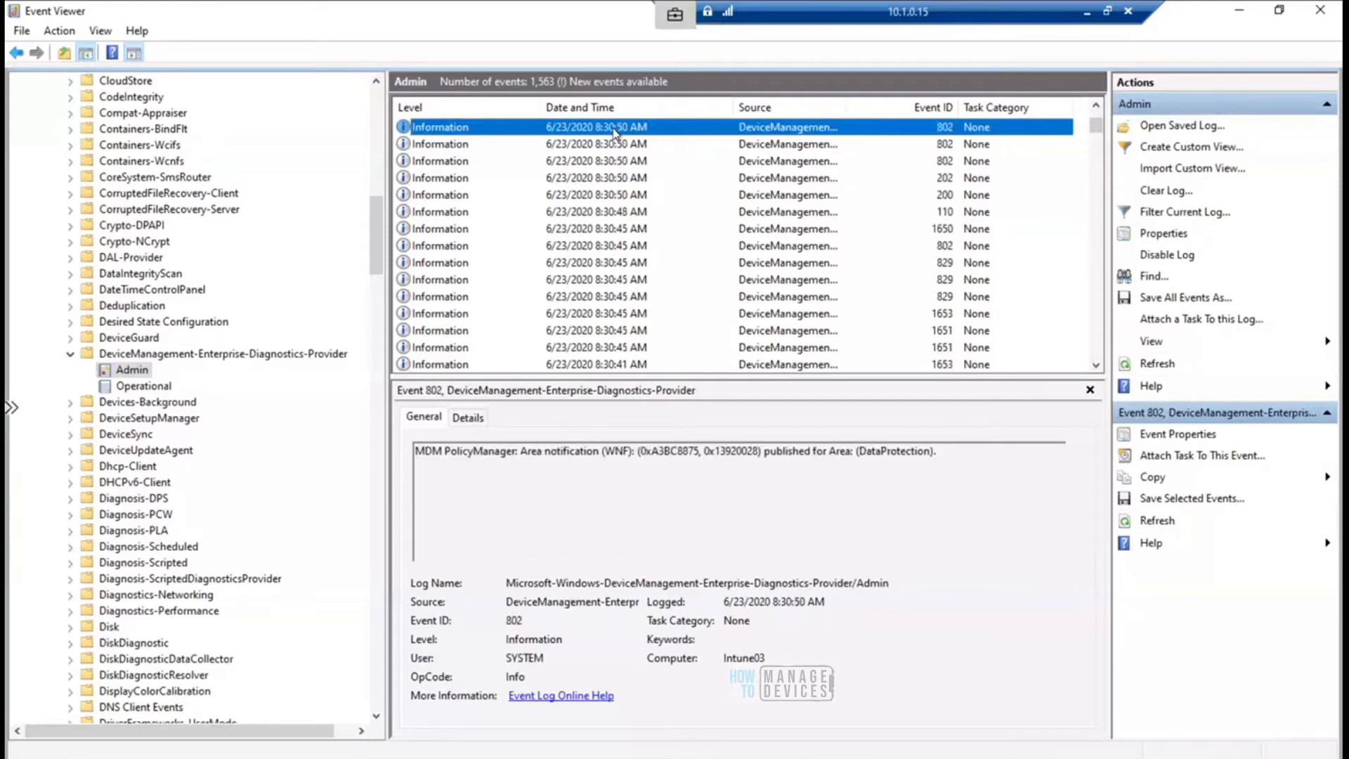
pyautogui.moveTo(938, 451); pyautogui.dragTo(398, 446)
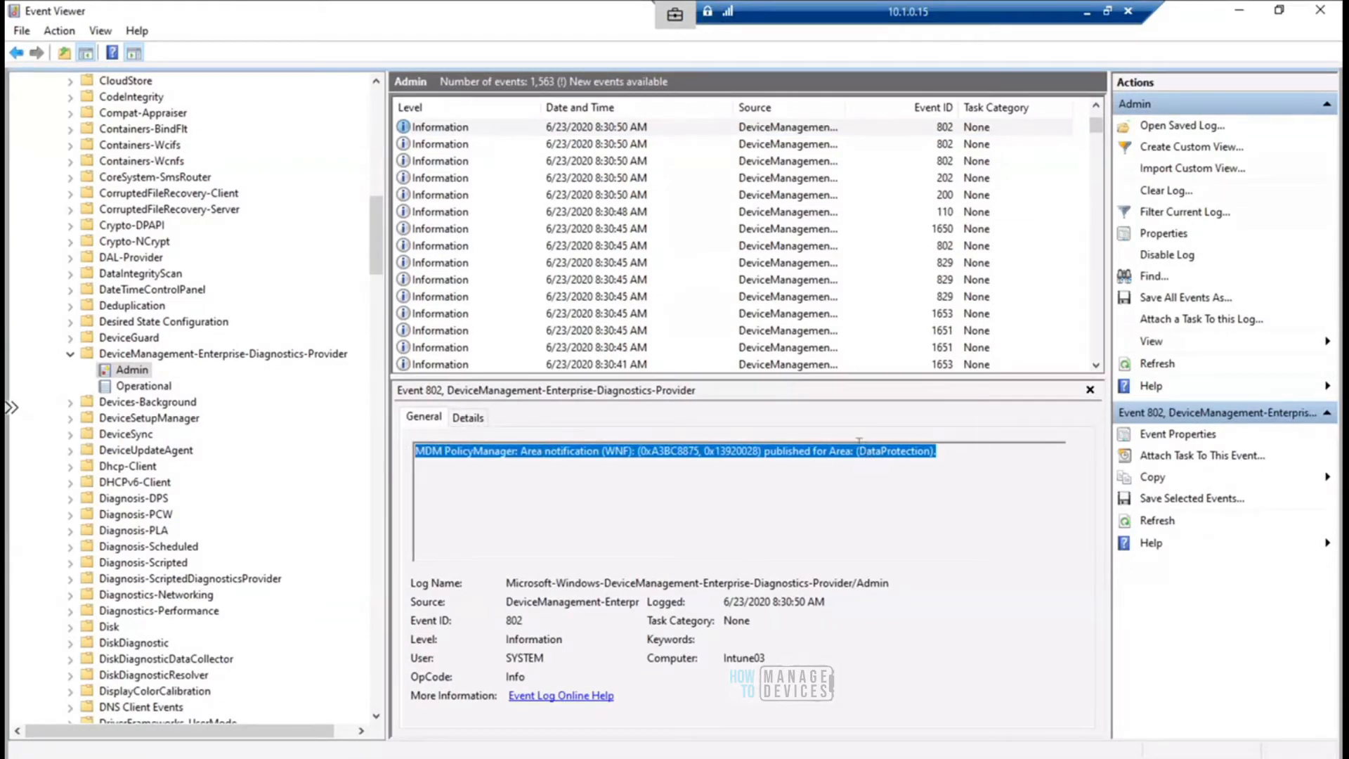
# - Select the second 802 notification event logged at 8:30:50 AM and highlight the NetworkIsolation area name in its message
pyautogui.click(775, 144)
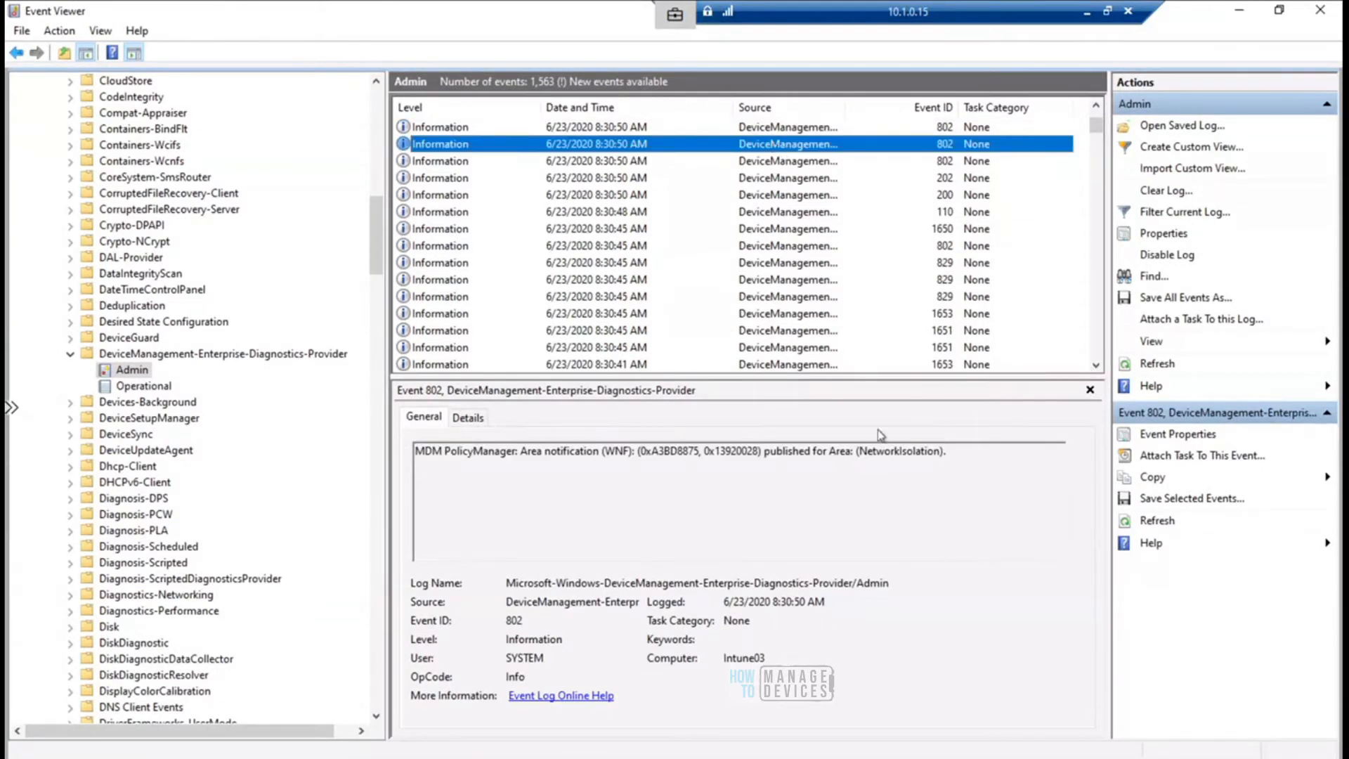
pyautogui.moveTo(868, 451); pyautogui.dragTo(936, 451)
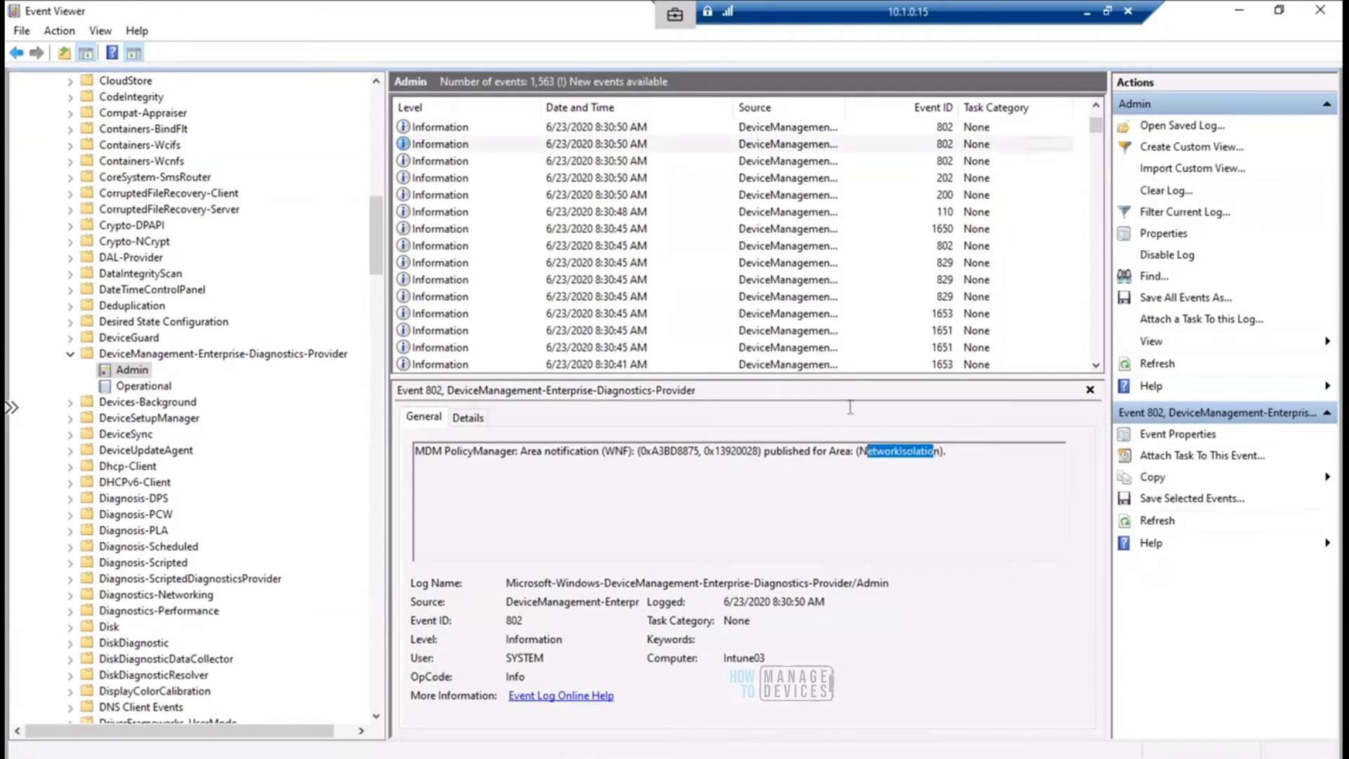
pyautogui.click(768, 145)
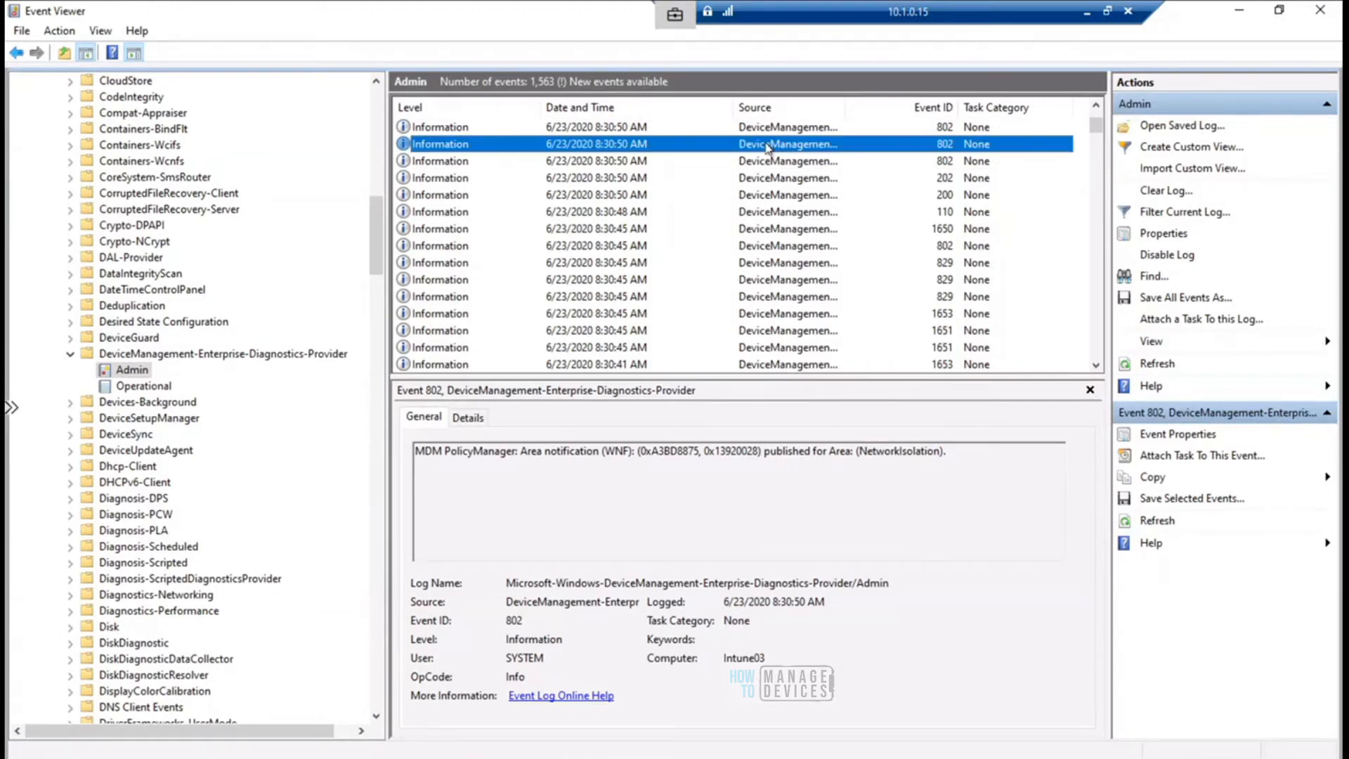
# - Browse upward through the newer MDM events to the Windows Information Protection configuration changed event 1650 logged at 8:32:09 AM
pyautogui.press('Up')
pyautogui.press('Up')
pyautogui.press('Up')
pyautogui.press('Up')
pyautogui.press('Up')
pyautogui.press('Up')
pyautogui.press('Up')
pyautogui.press('Up')
pyautogui.press('Up')
pyautogui.press('Up')
pyautogui.press('Up')
pyautogui.press('Up')
pyautogui.press('Up')
pyautogui.press('Up')
pyautogui.press('Up')
pyautogui.press('Up')
pyautogui.press('Up')
pyautogui.press('Up')
pyautogui.press('Up')
pyautogui.press('Up')
pyautogui.press('Up')
pyautogui.press('Up')
pyautogui.press('Up')
pyautogui.press('Up')
pyautogui.press('Up')
pyautogui.press('Up')
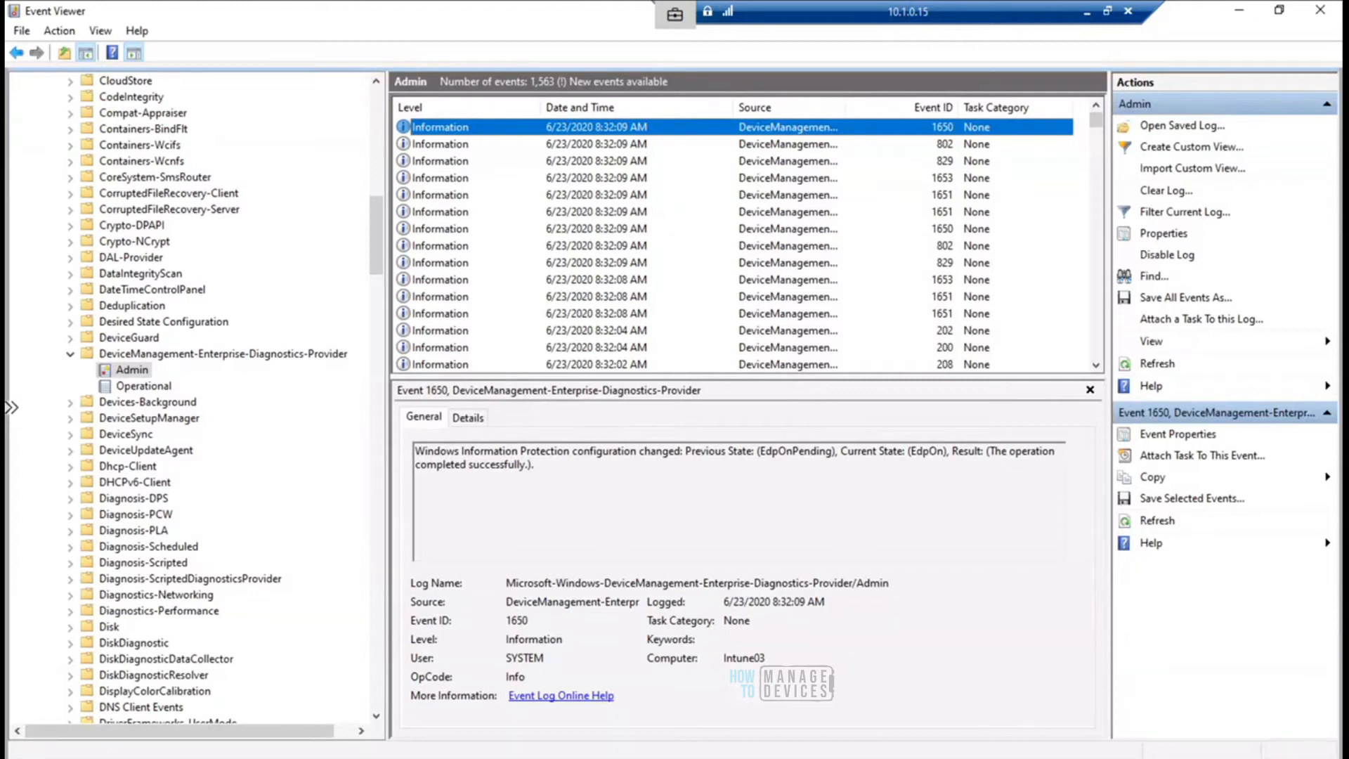
# - Switch to Registry Editor and highlight the full path of the Search key under PolicyManager\Providers
pyautogui.moveTo(726, 757)
pyautogui.click(771, 709)
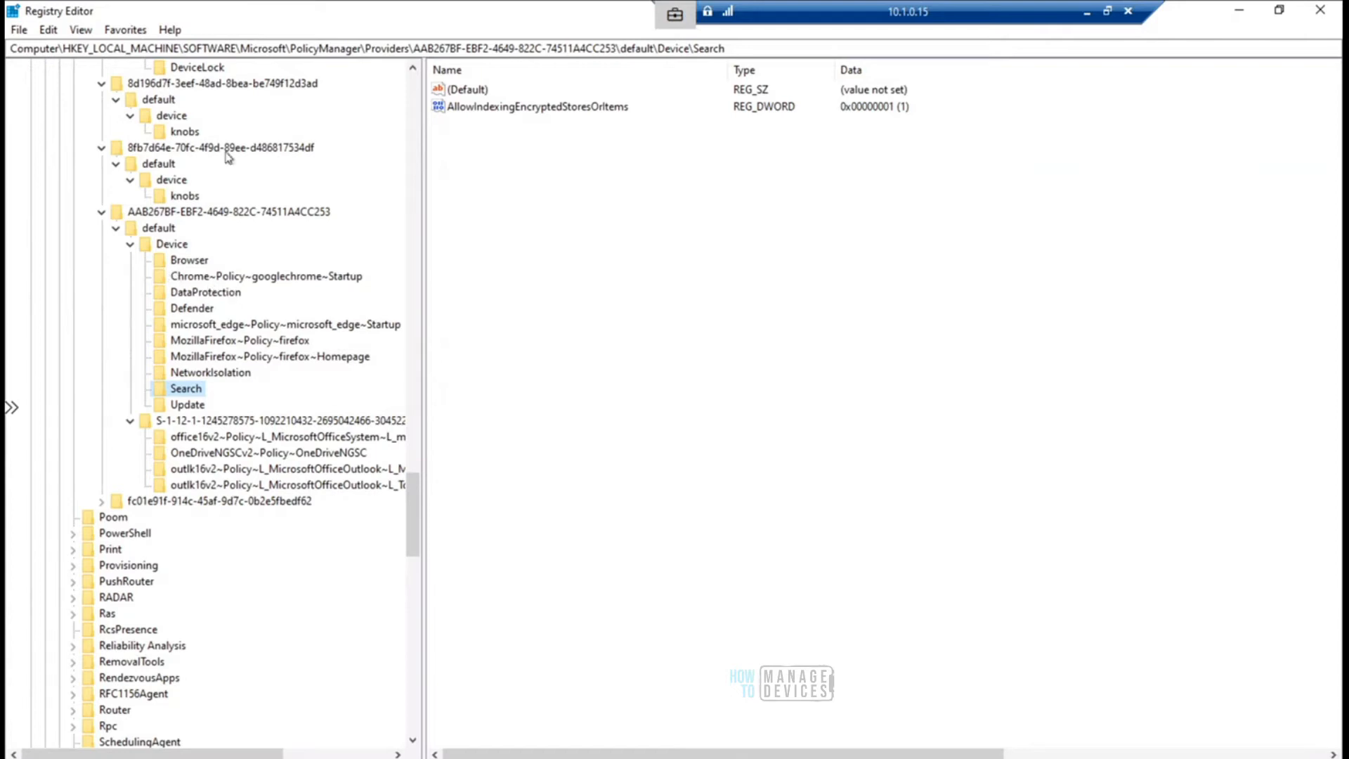
pyautogui.click(269, 48)
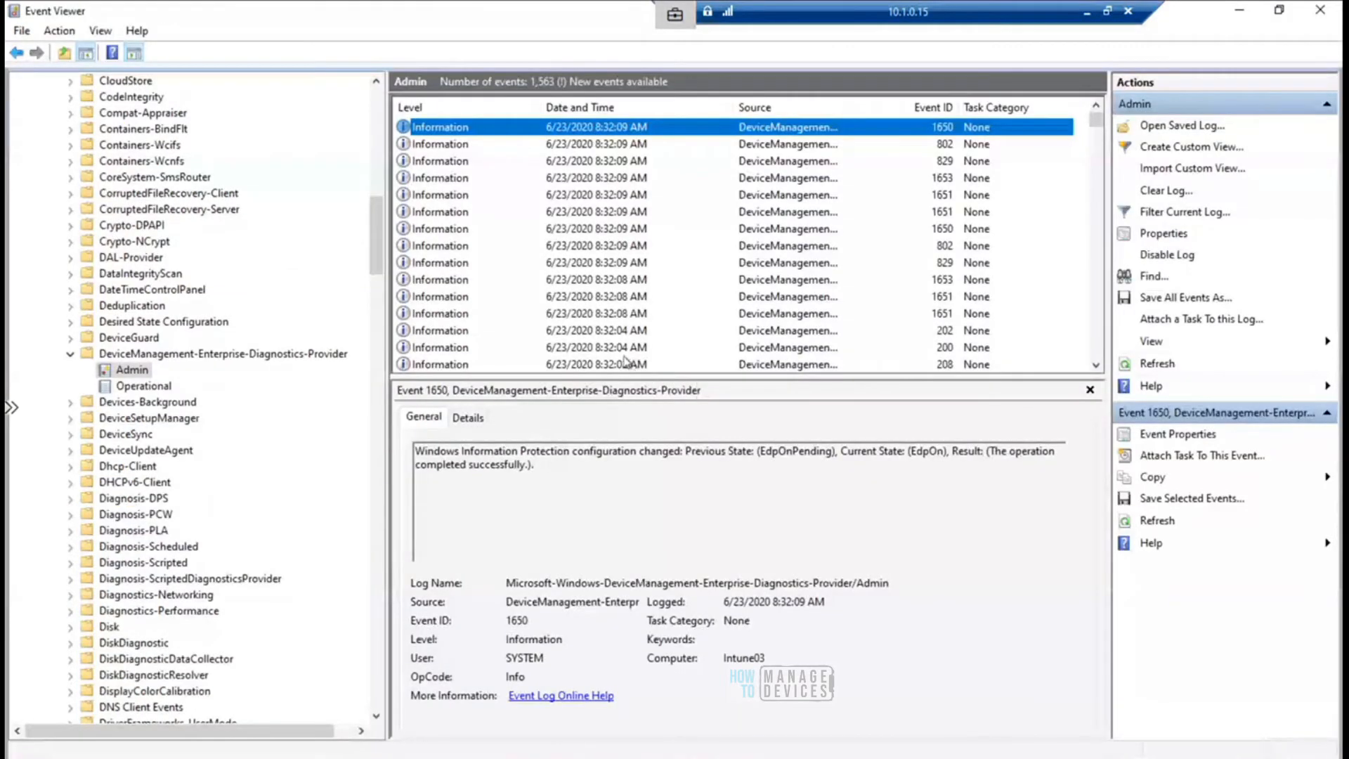
# - Back in Event Viewer, select the MDM Evaluator event 1653 logged at 8:32:08 AM and browse down through the older events, starting with 1651
pyautogui.click(449, 246)
pyautogui.click(445, 279)
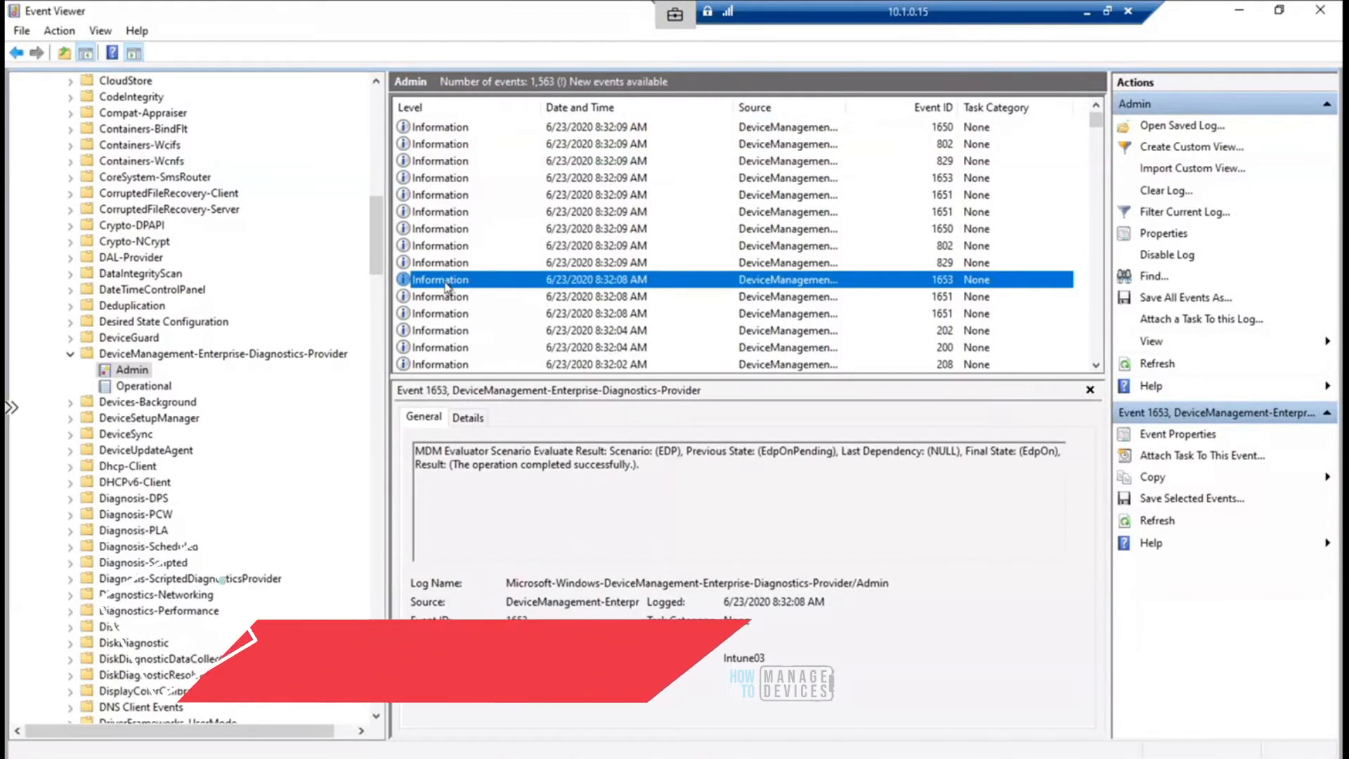
pyautogui.press('Down')
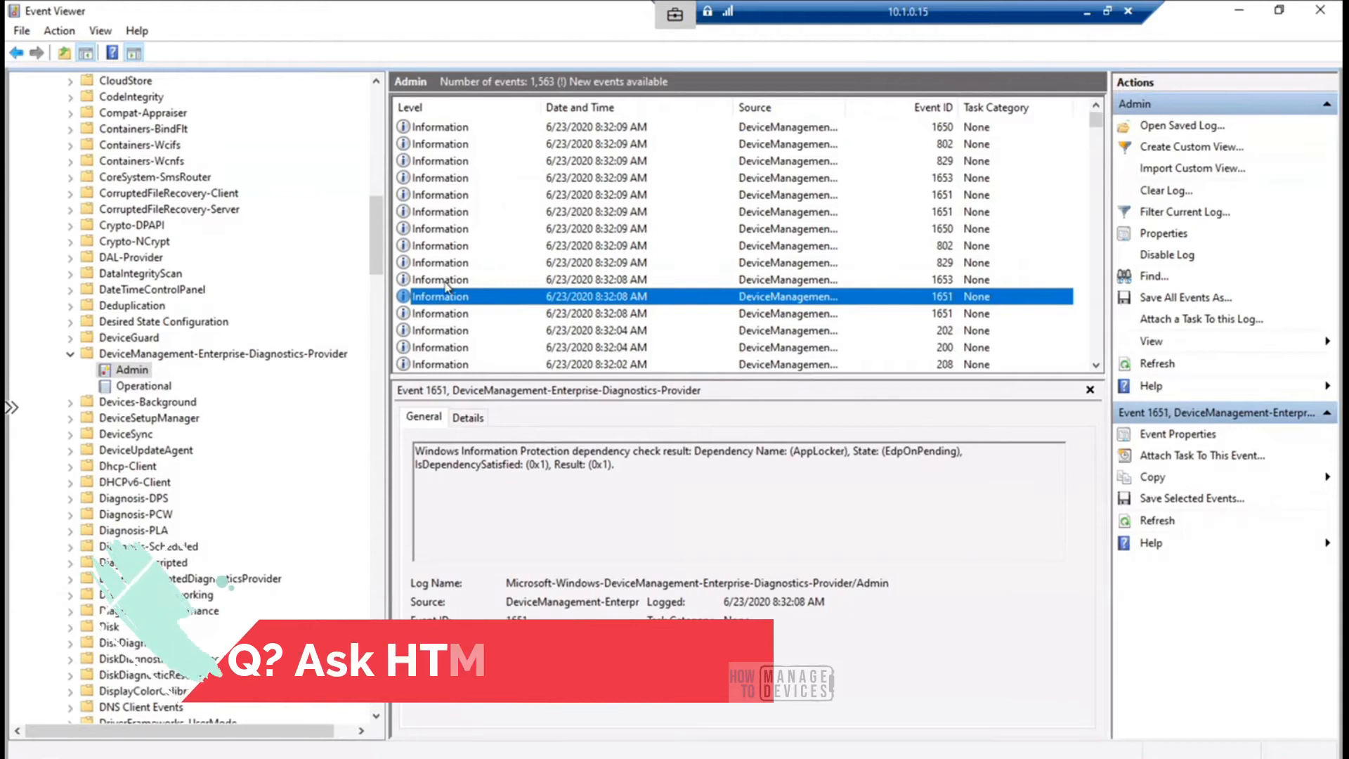
pyautogui.press('Down')
pyautogui.press('Down')
pyautogui.press('Down')
pyautogui.press('Down')
pyautogui.press('Down')
pyautogui.press('Down')
pyautogui.press('Down')
pyautogui.press('Down')
pyautogui.press('Down')
pyautogui.press('Down')
pyautogui.press('Down')
pyautogui.press('Down')
pyautogui.press('Down')
pyautogui.press('Down')
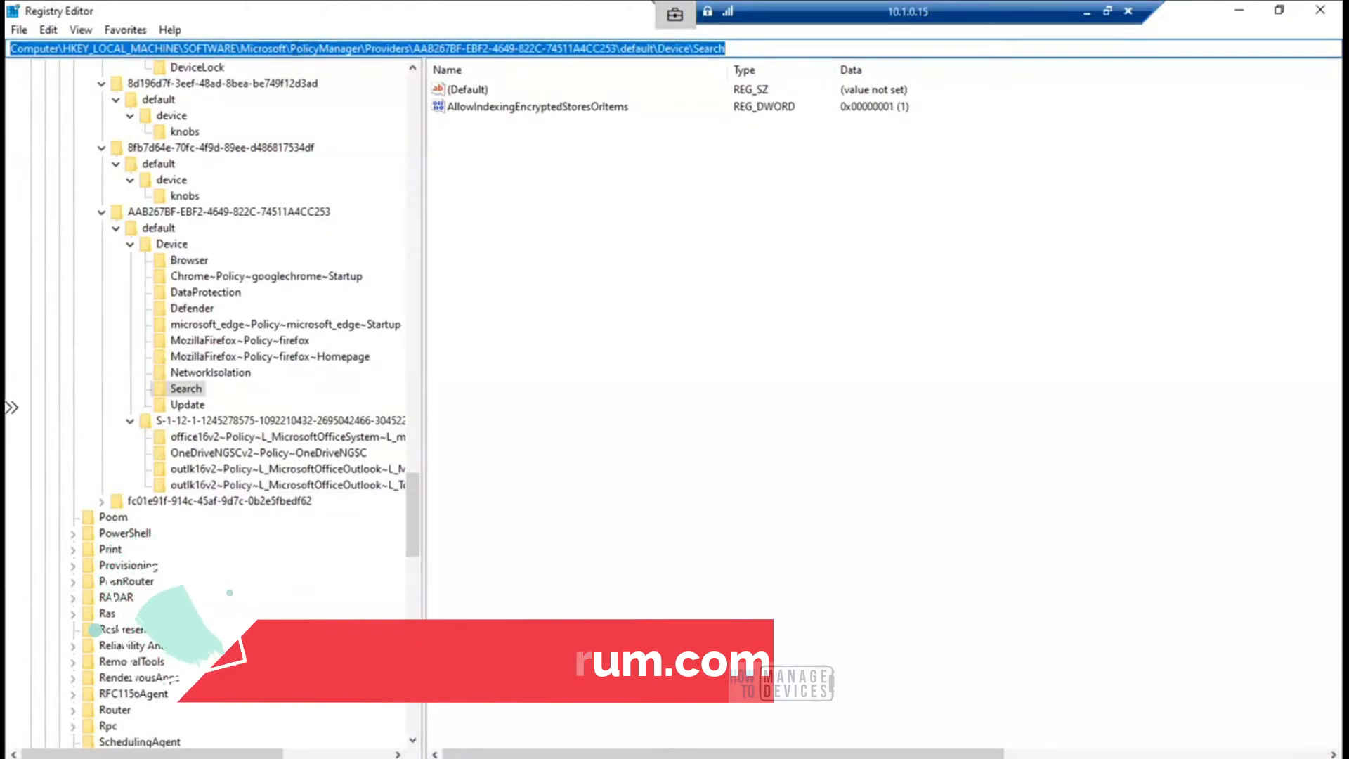
# - In Registry Editor, highlight the PolicyManager, Providers and provider GUID parts of the Search key's path
pyautogui.click(292, 48)
pyautogui.moveTo(292, 48); pyautogui.dragTo(359, 48)
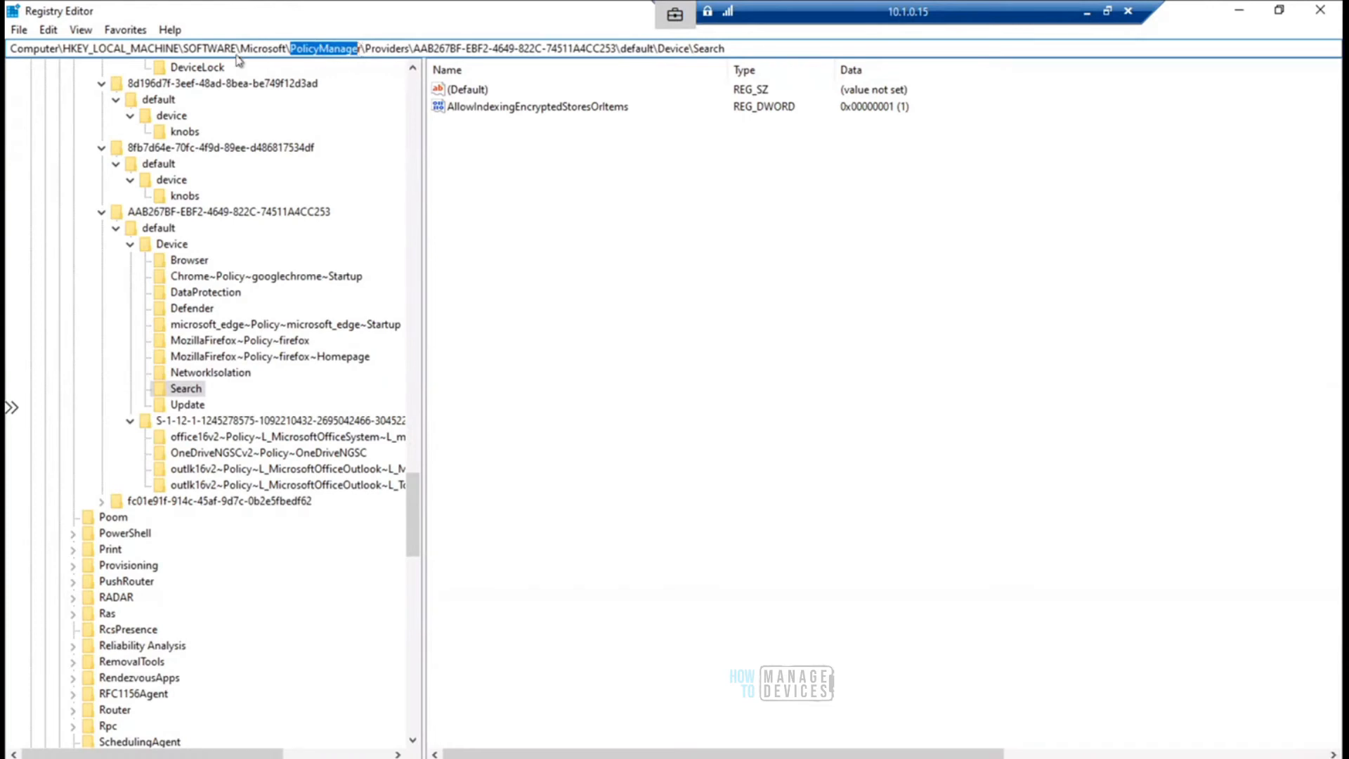
pyautogui.moveTo(183, 48); pyautogui.dragTo(410, 48)
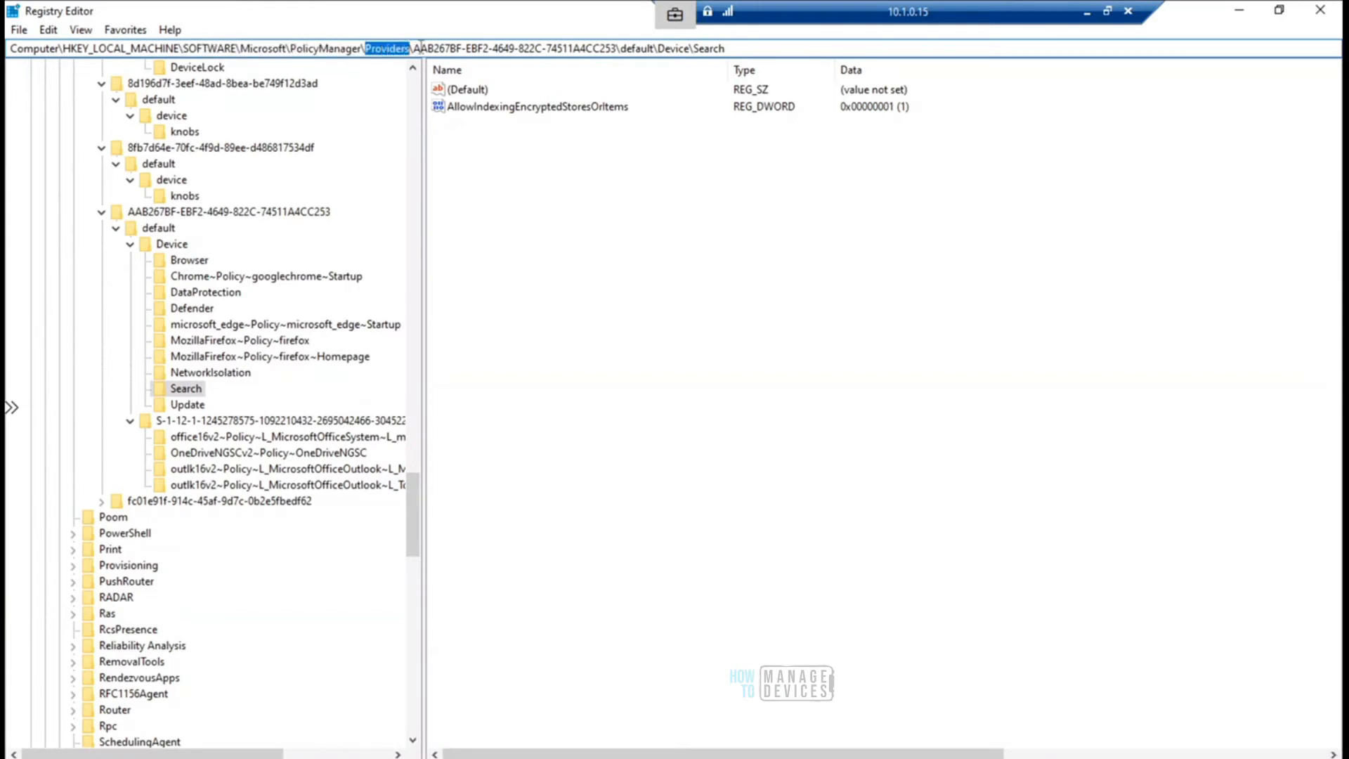
pyautogui.click(416, 48)
pyautogui.moveTo(415, 48); pyautogui.dragTo(617, 48)
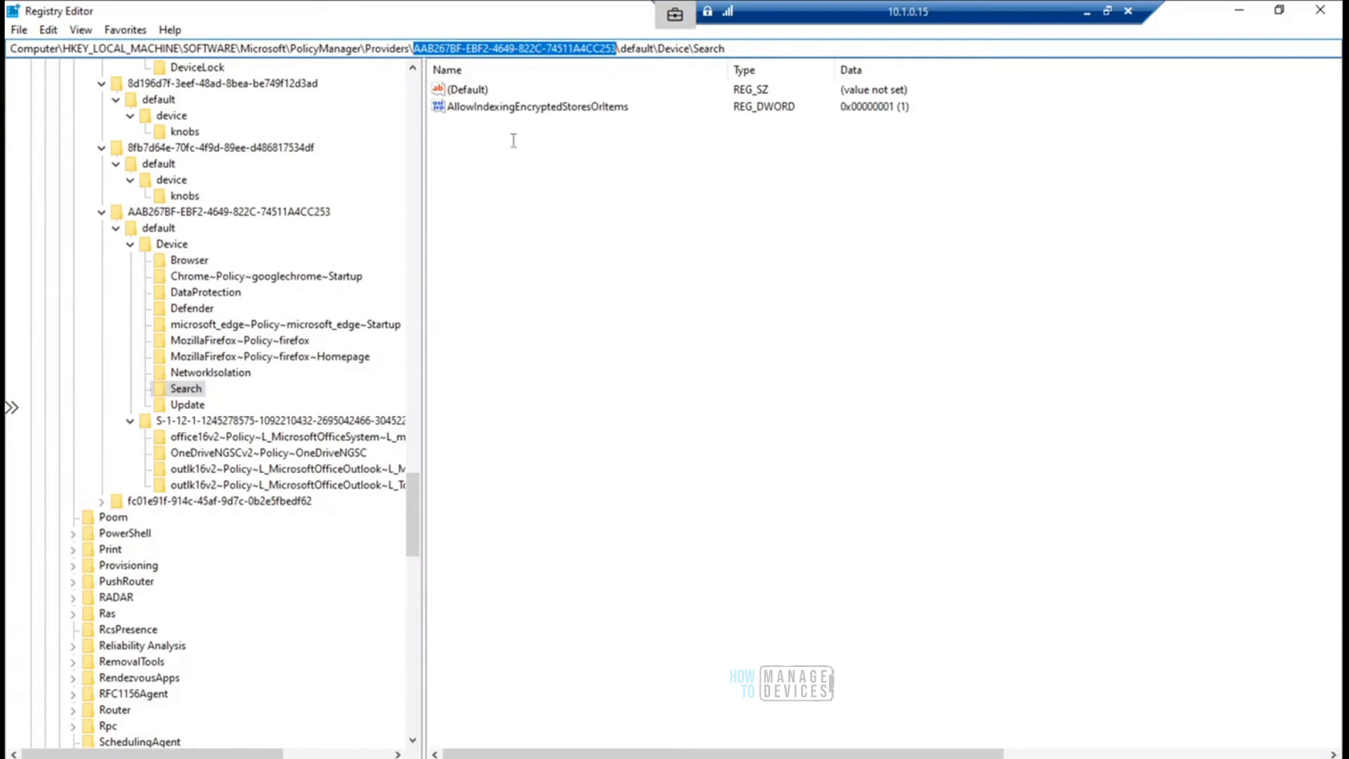
# - Highlight the default\Device part of the registry key path
pyautogui.click(604, 258)
pyautogui.click(626, 49)
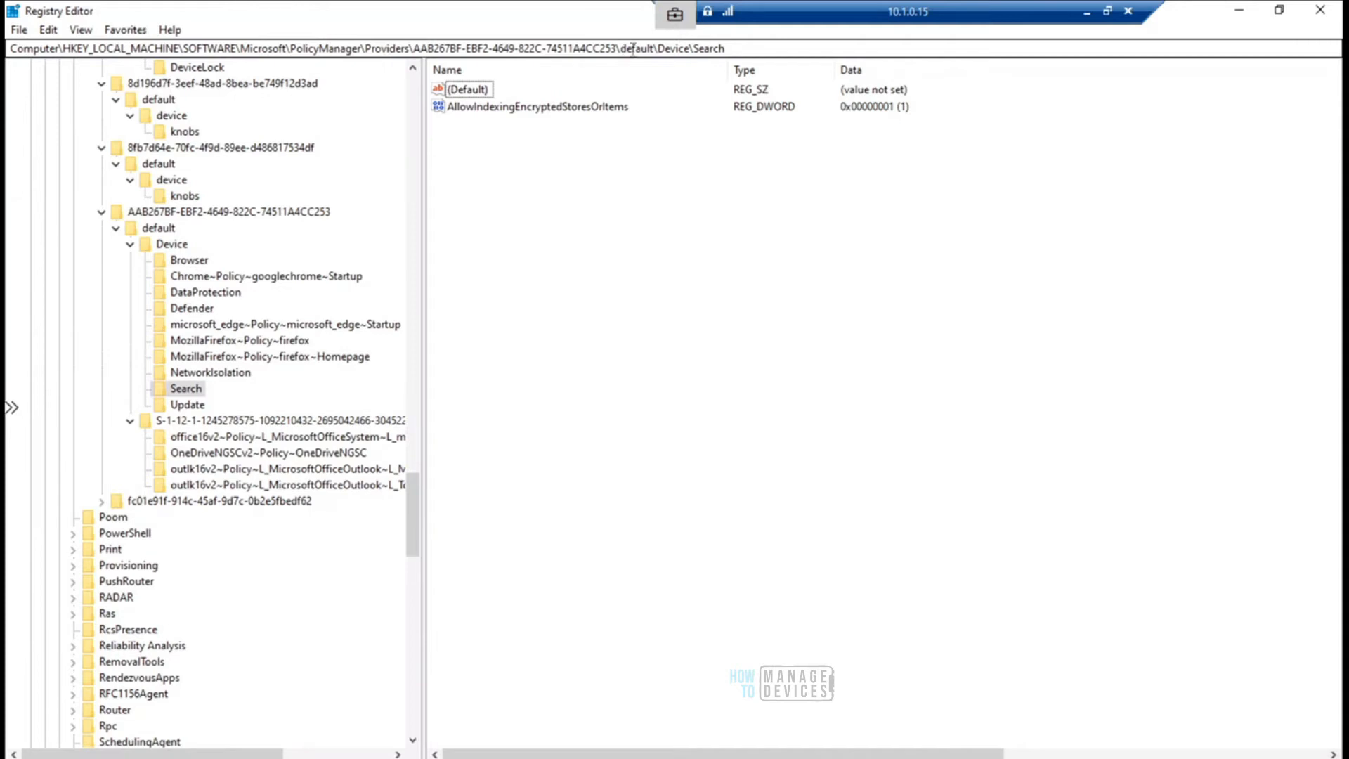
pyautogui.moveTo(622, 48); pyautogui.dragTo(695, 47)
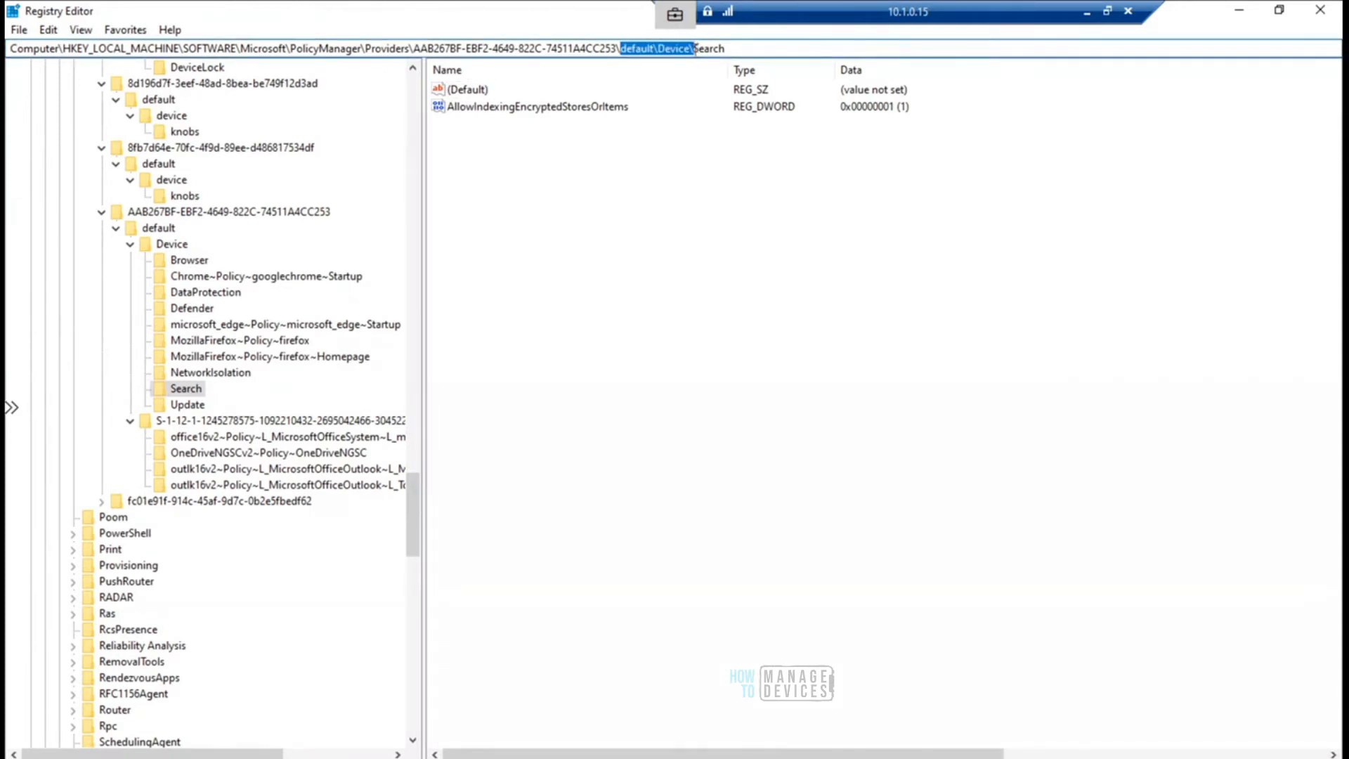
# - Open the provider's DataProtection key and view the EDPEnforcementLevel value data, moving its edit dialog clear of the key tree
pyautogui.click(211, 294)
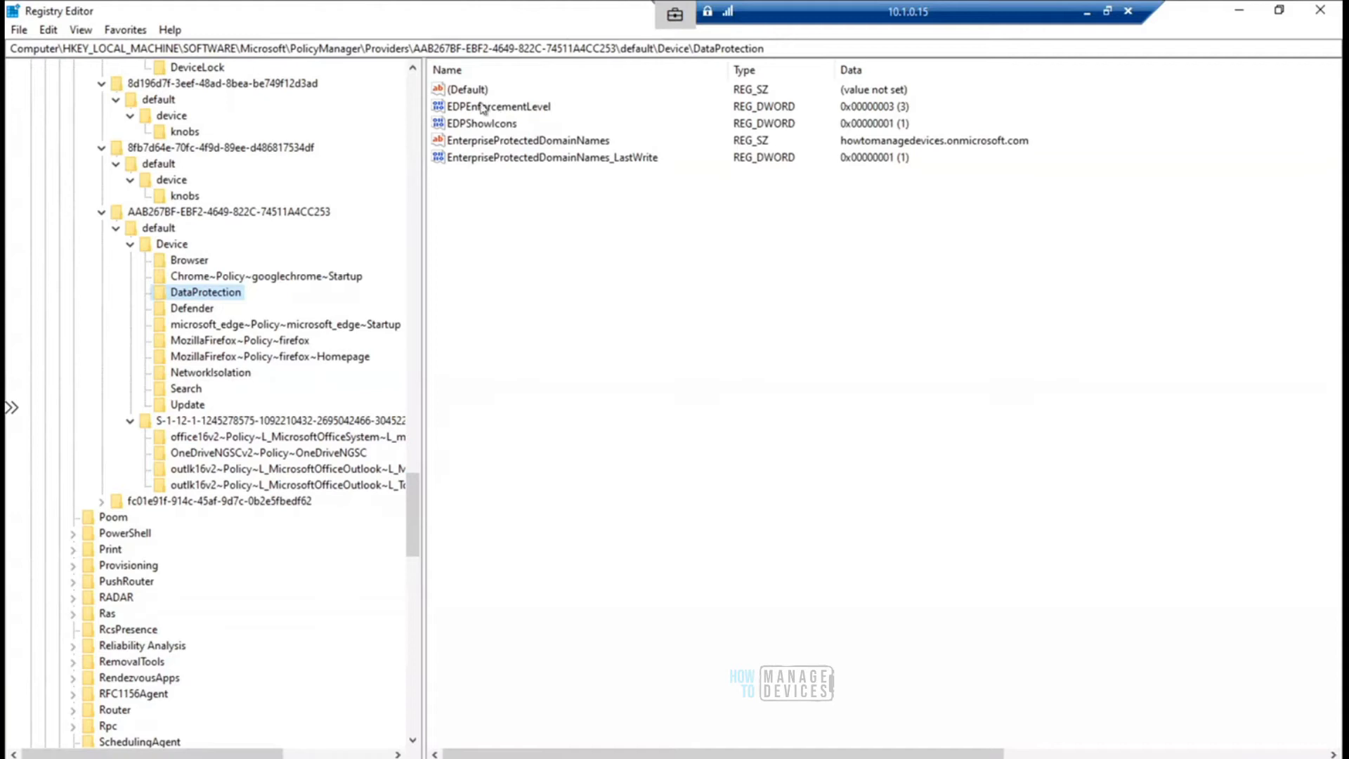
pyautogui.doubleClick(524, 109)
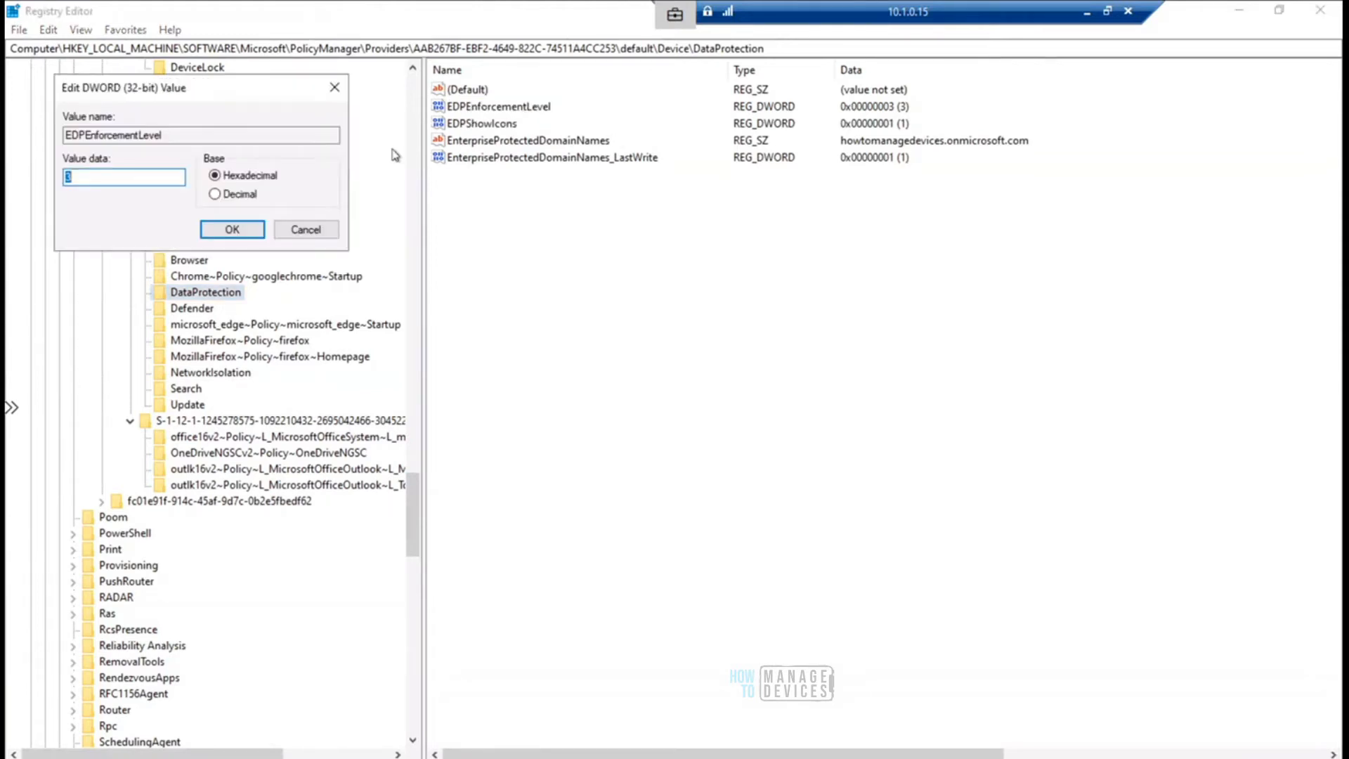
pyautogui.moveTo(259, 94); pyautogui.dragTo(823, 201)
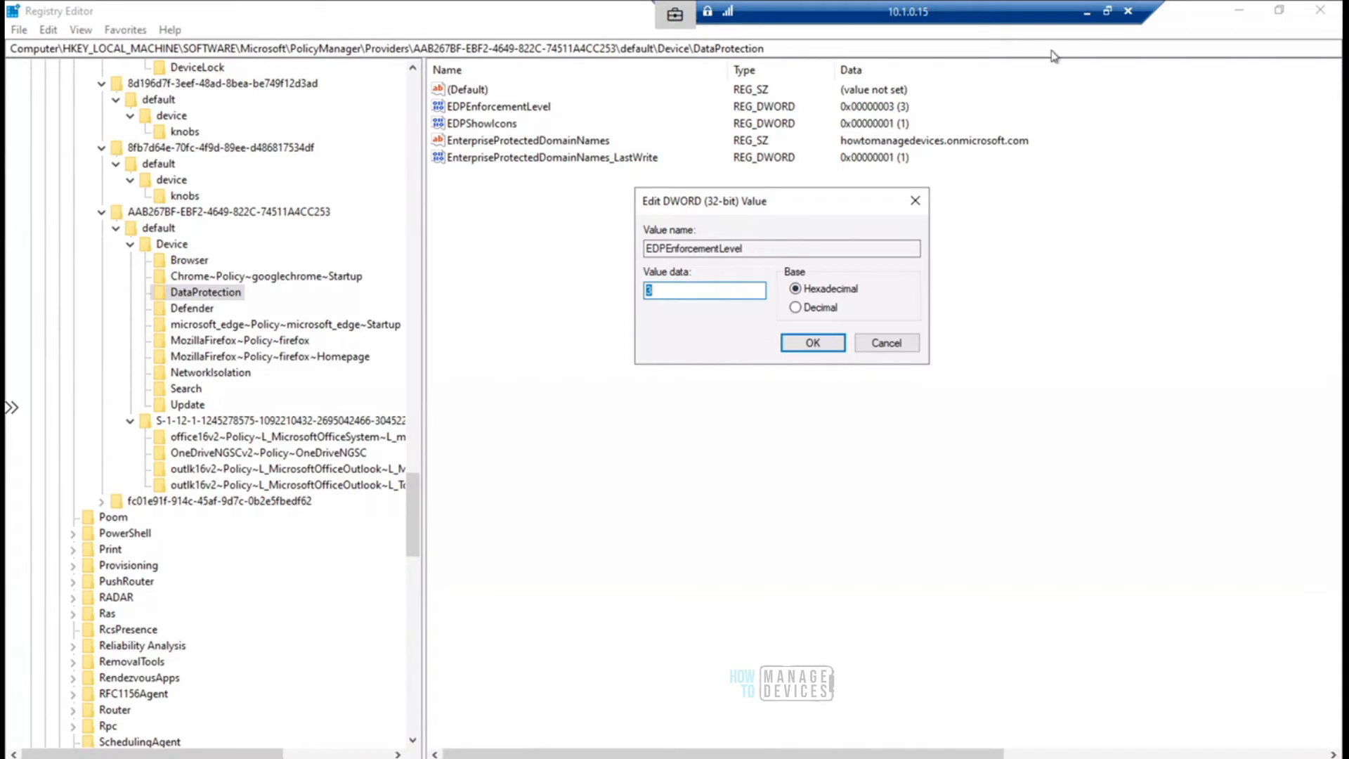
# - Leave the remote session for Paint and mark the Block mode entry in the WIP modes table with a selection
pyautogui.click(1088, 13)
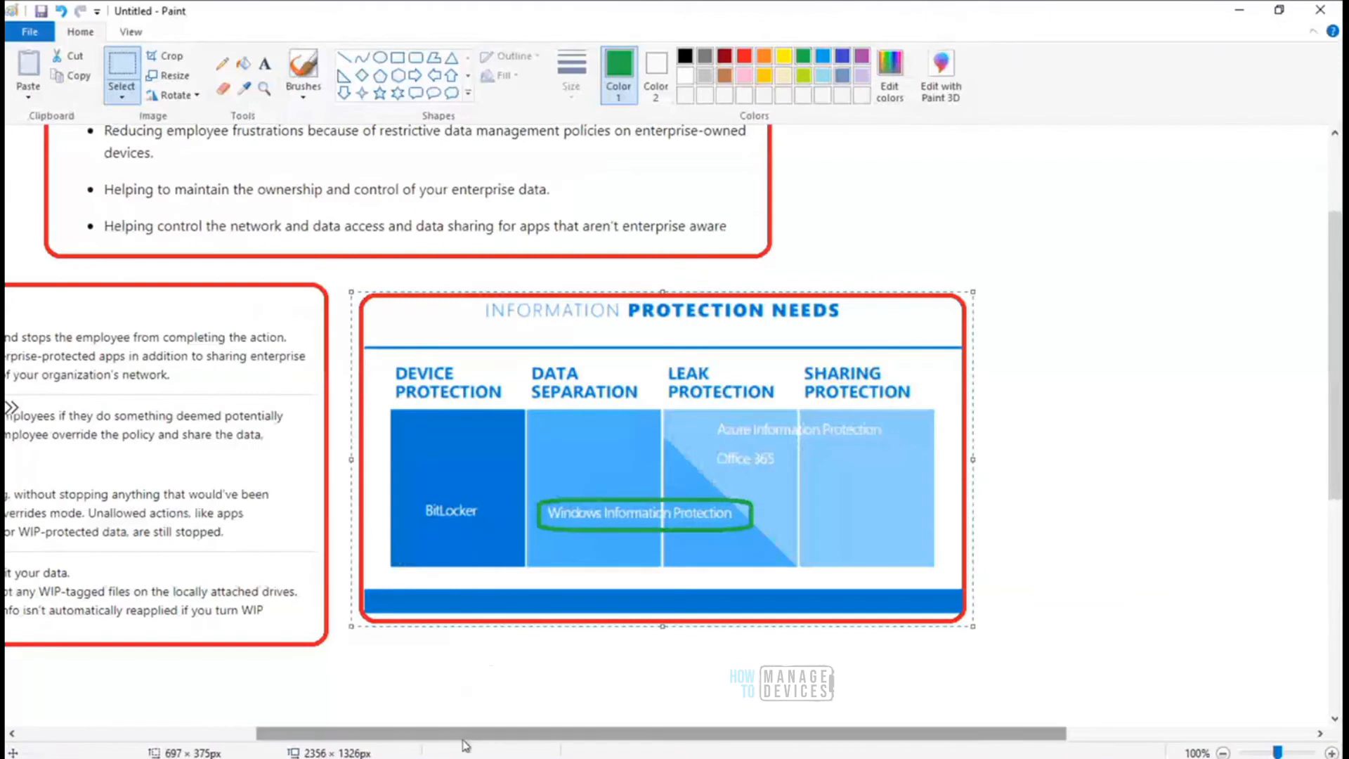
pyautogui.moveTo(462, 741); pyautogui.dragTo(143, 740)
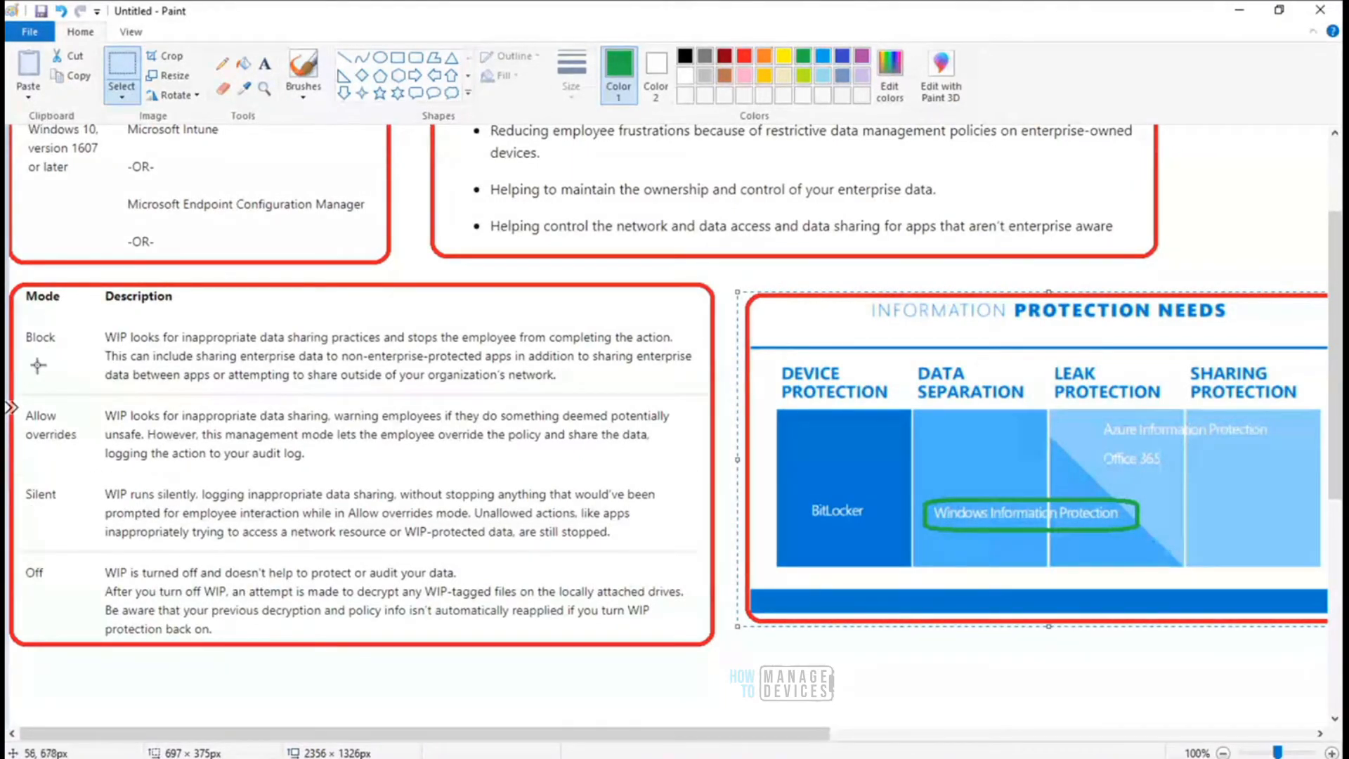
pyautogui.moveTo(13, 321); pyautogui.dragTo(79, 360)
# - Return to the remote Registry Editor, dismiss the EDPEnforcementLevel dialog unchanged, and check the EDPShowIcons and EnterpriseProtectedDomainNames values
pyautogui.click(857, 758)
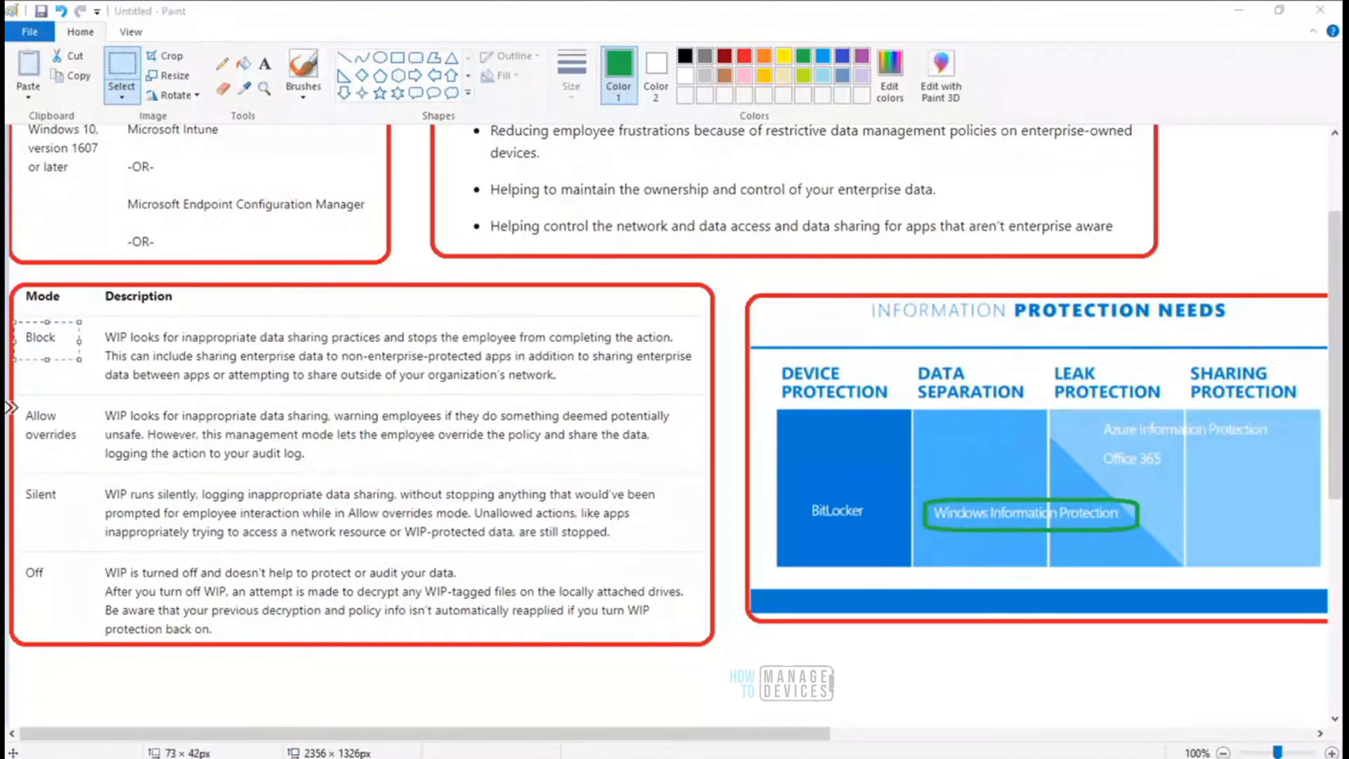
pyautogui.click(953, 689)
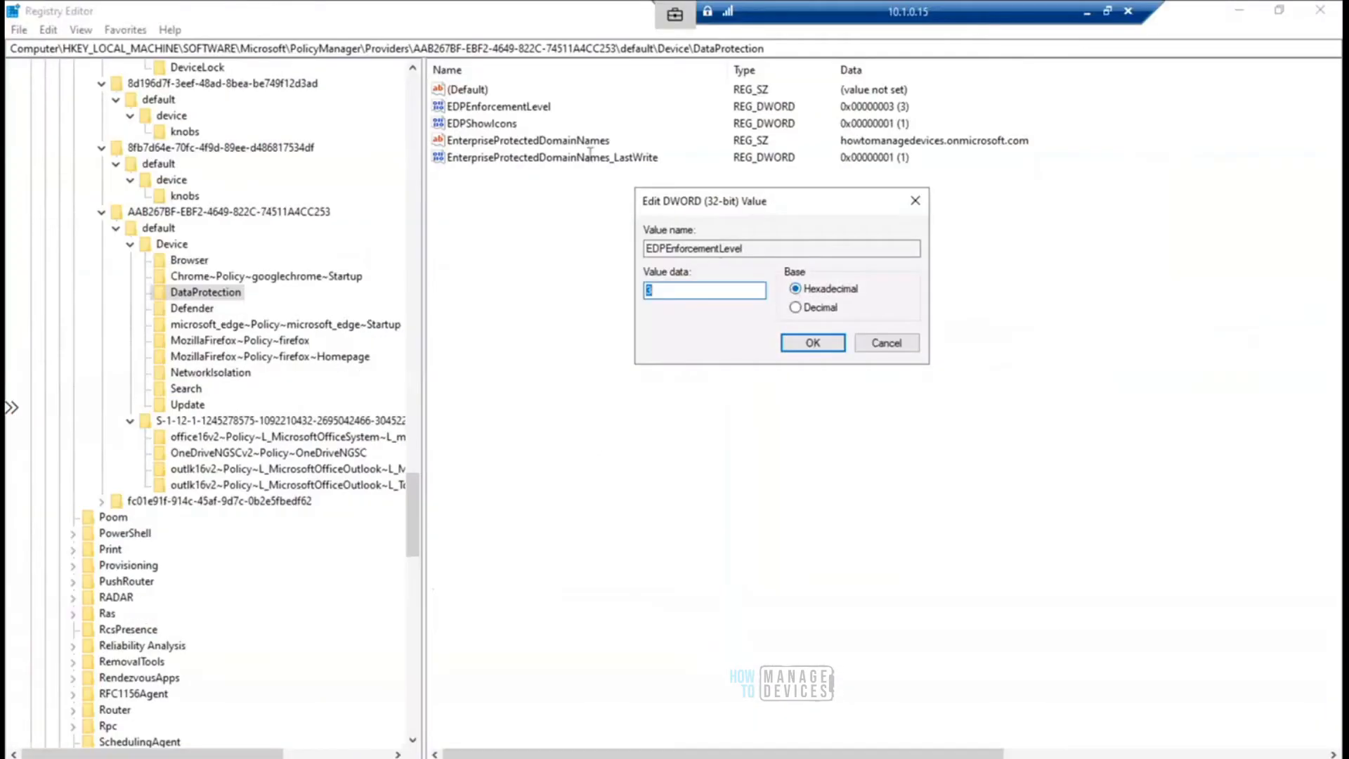
pyautogui.click(889, 344)
pyautogui.click(508, 126)
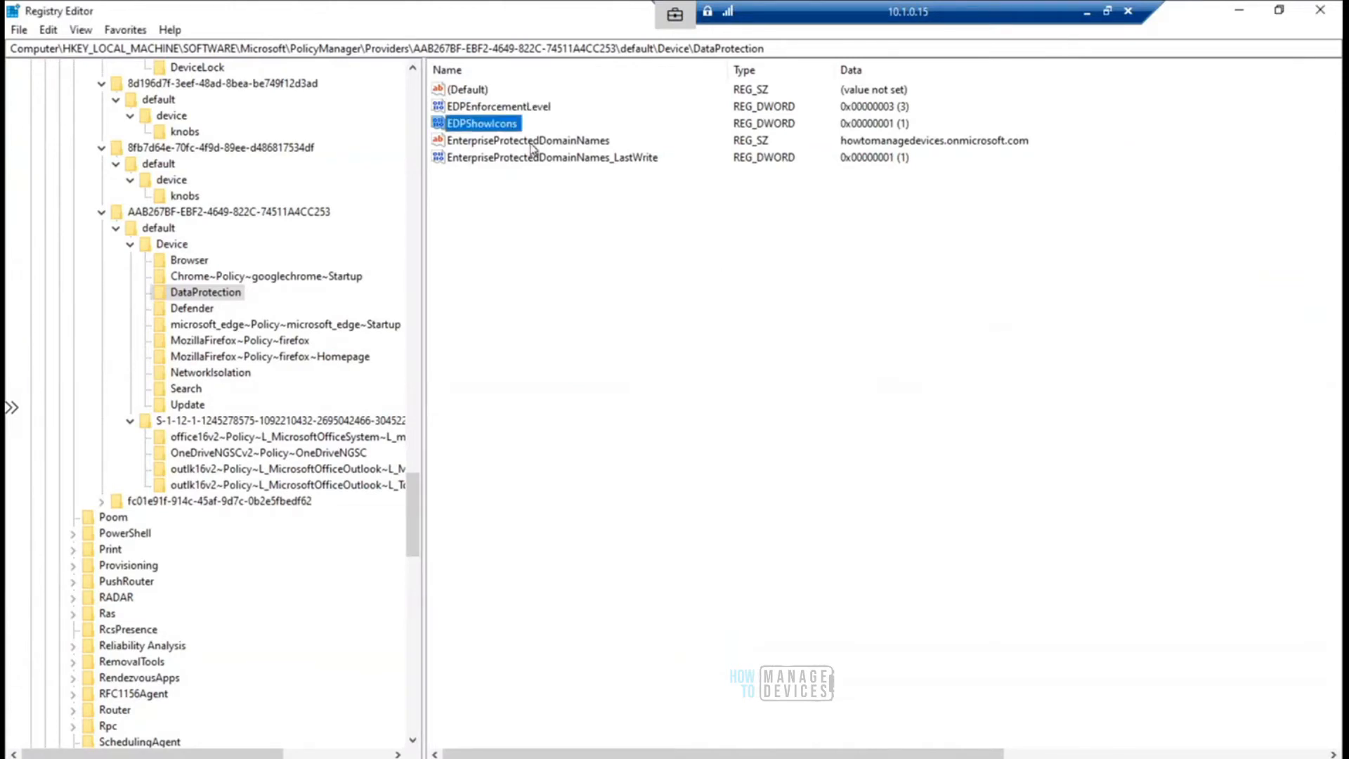
pyautogui.click(565, 141)
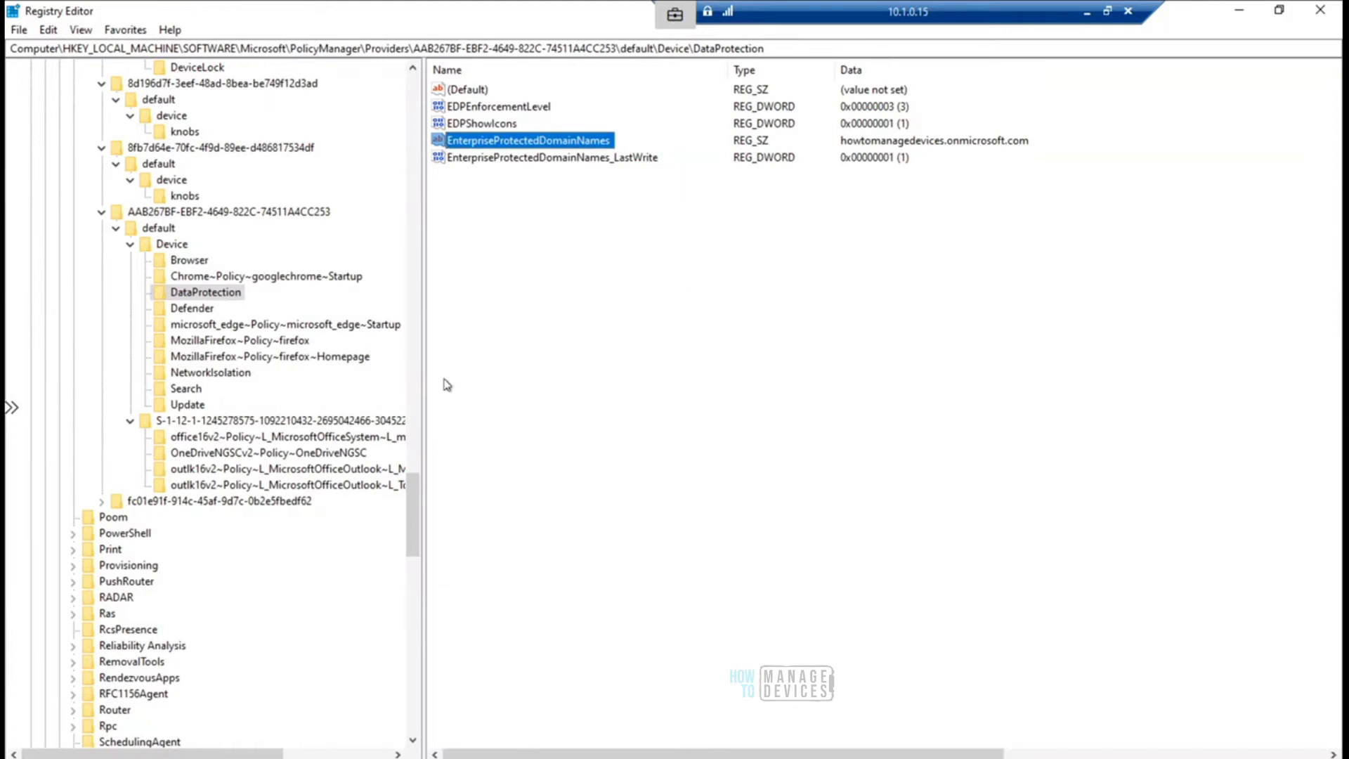
# - Open the NetworkIsolation key, switch to the Intune policy properties in the browser, and highlight the network perimeter and data protection settings
pyautogui.click(220, 380)
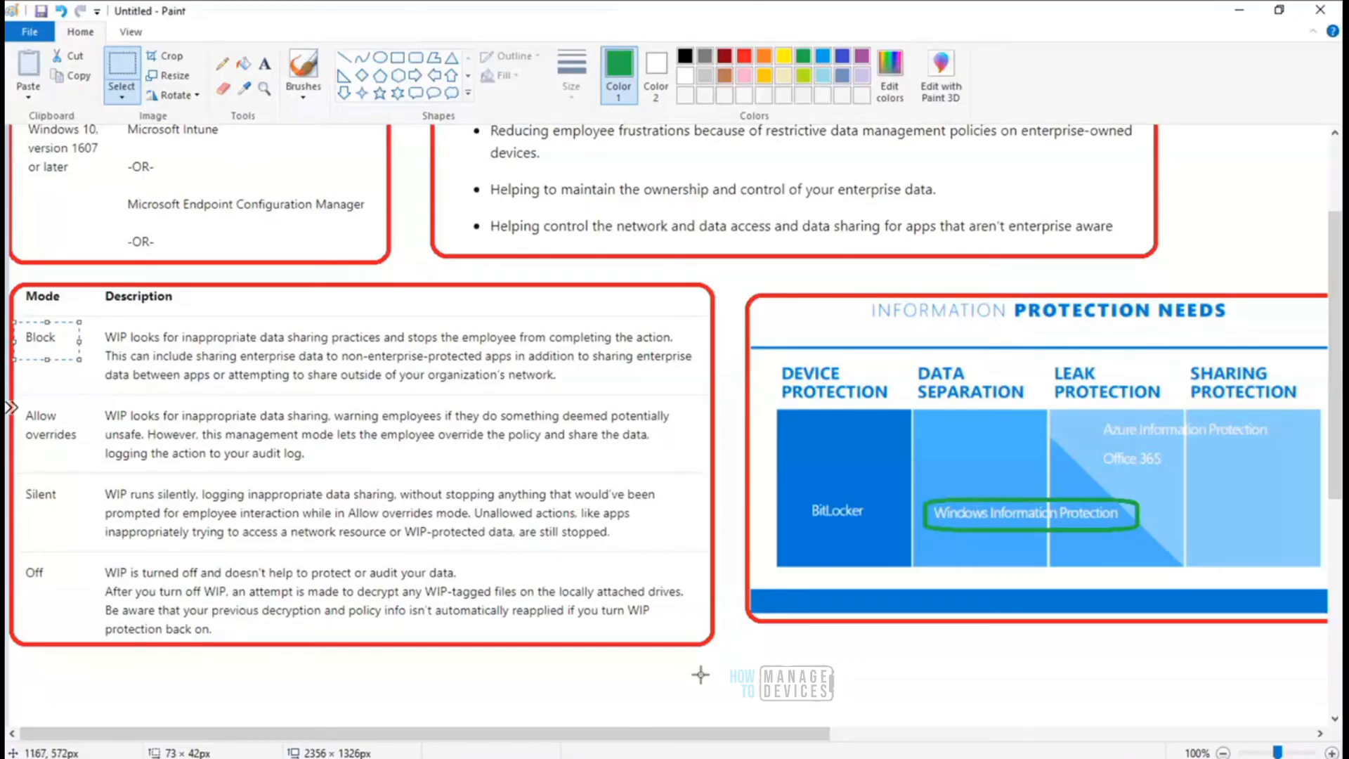
pyautogui.hotkey('alt', 'Tab')
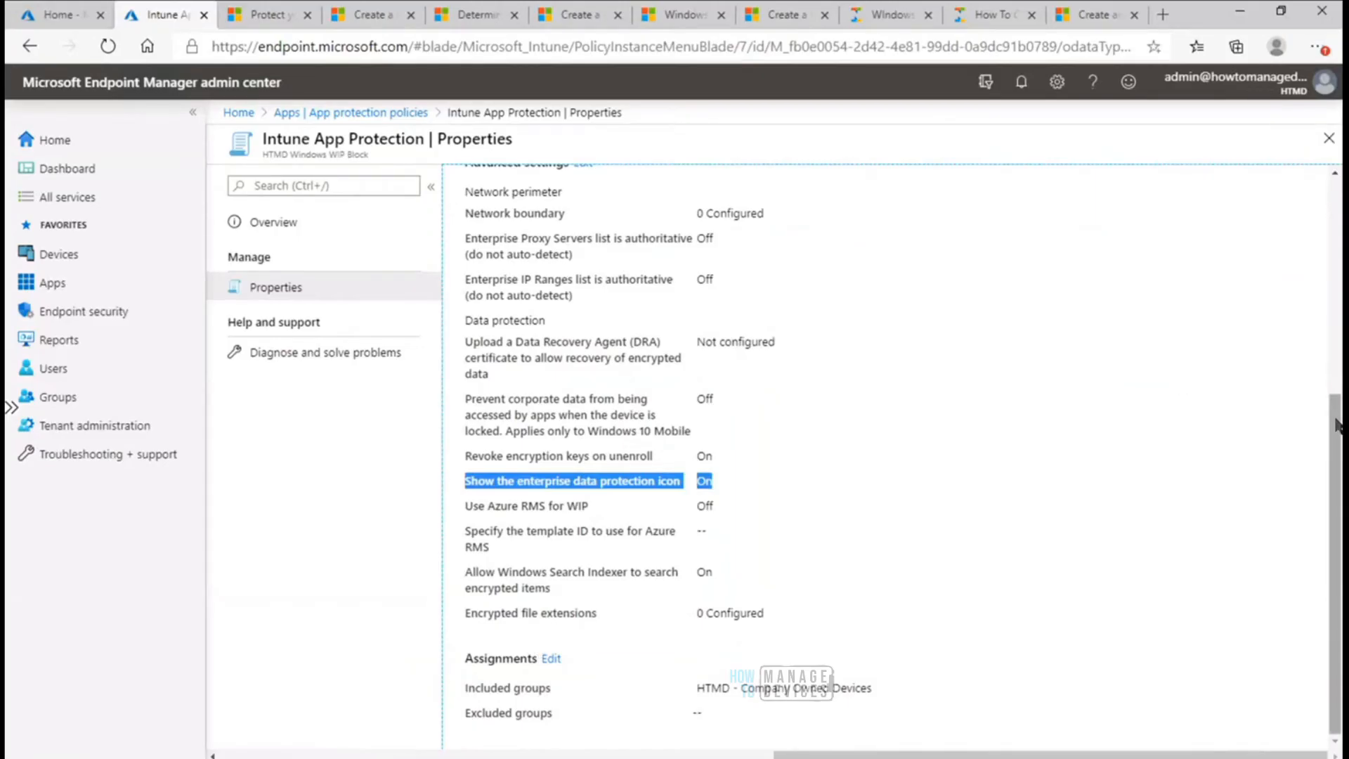
pyautogui.scroll(1, 1338, 436)
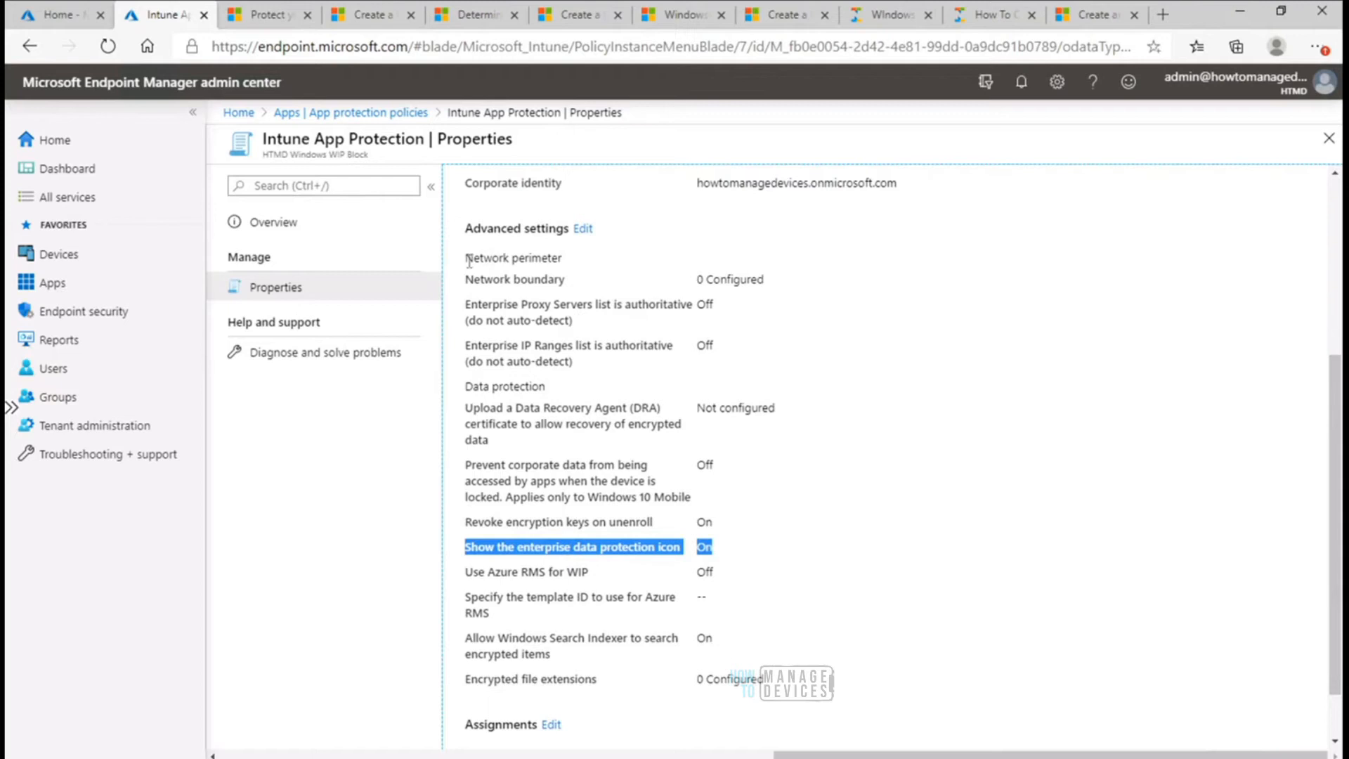
pyautogui.moveTo(469, 262); pyautogui.dragTo(779, 681)
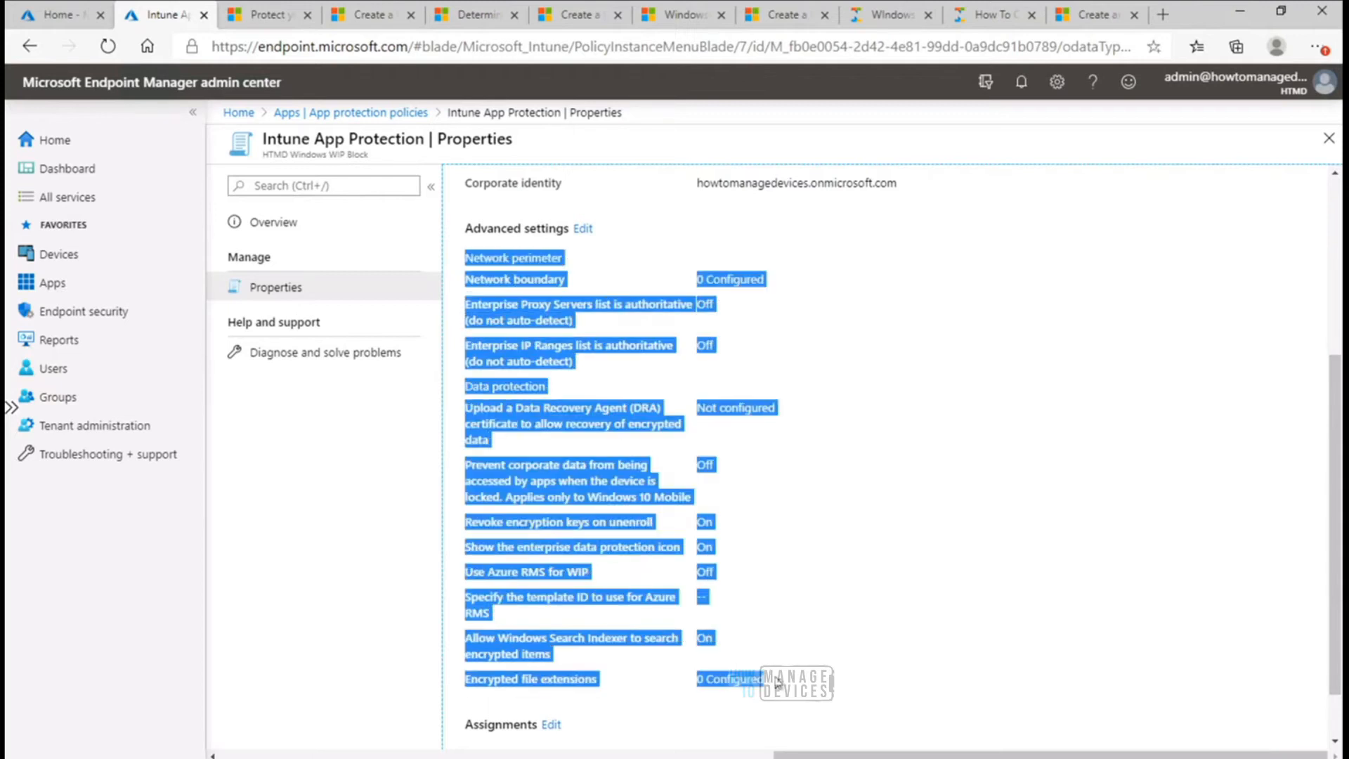
pyautogui.moveTo(568, 229); pyautogui.dragTo(540, 234)
pyautogui.click(464, 233)
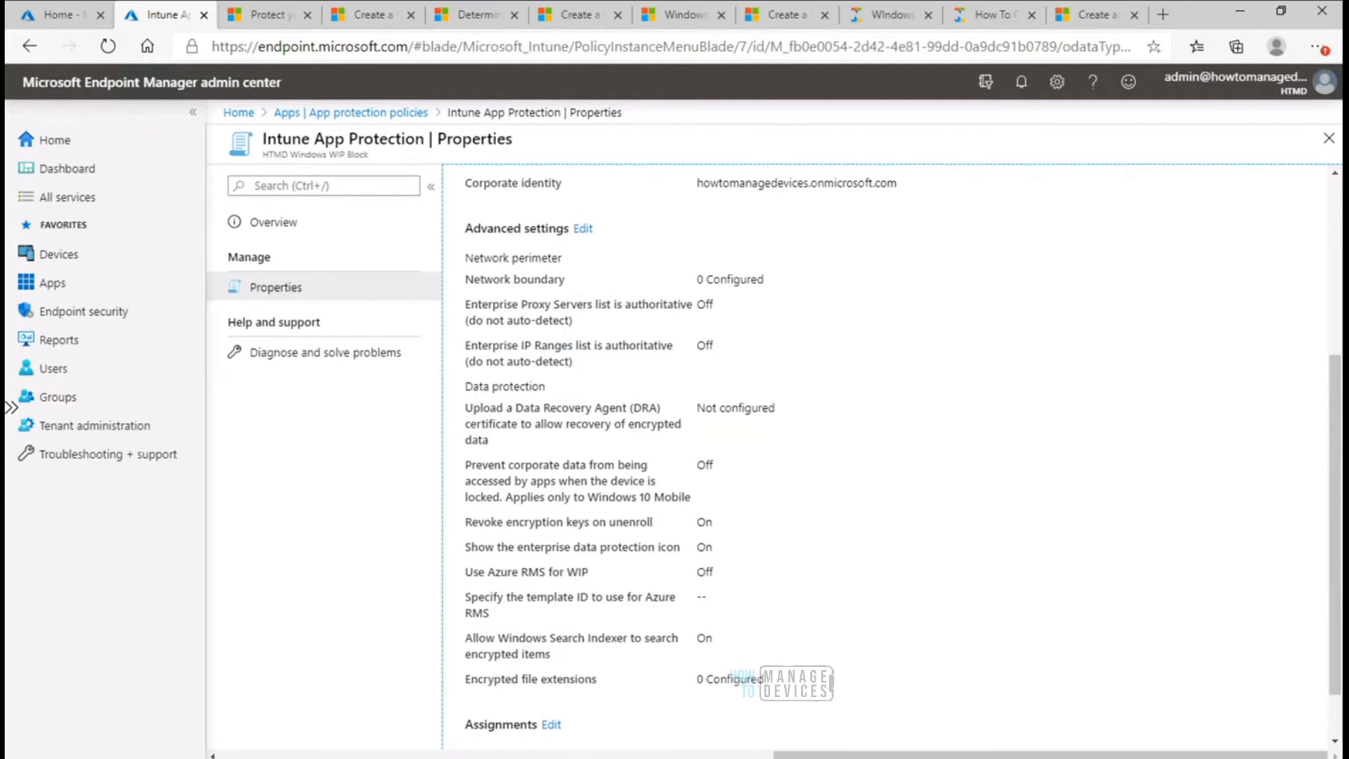
# - Return to the remote Registry Editor and view the EnterpriseInternalProxyServers and EnterpriseIPRange value data under NetworkIsolation, closing each dialog unchanged
pyautogui.click(950, 706)
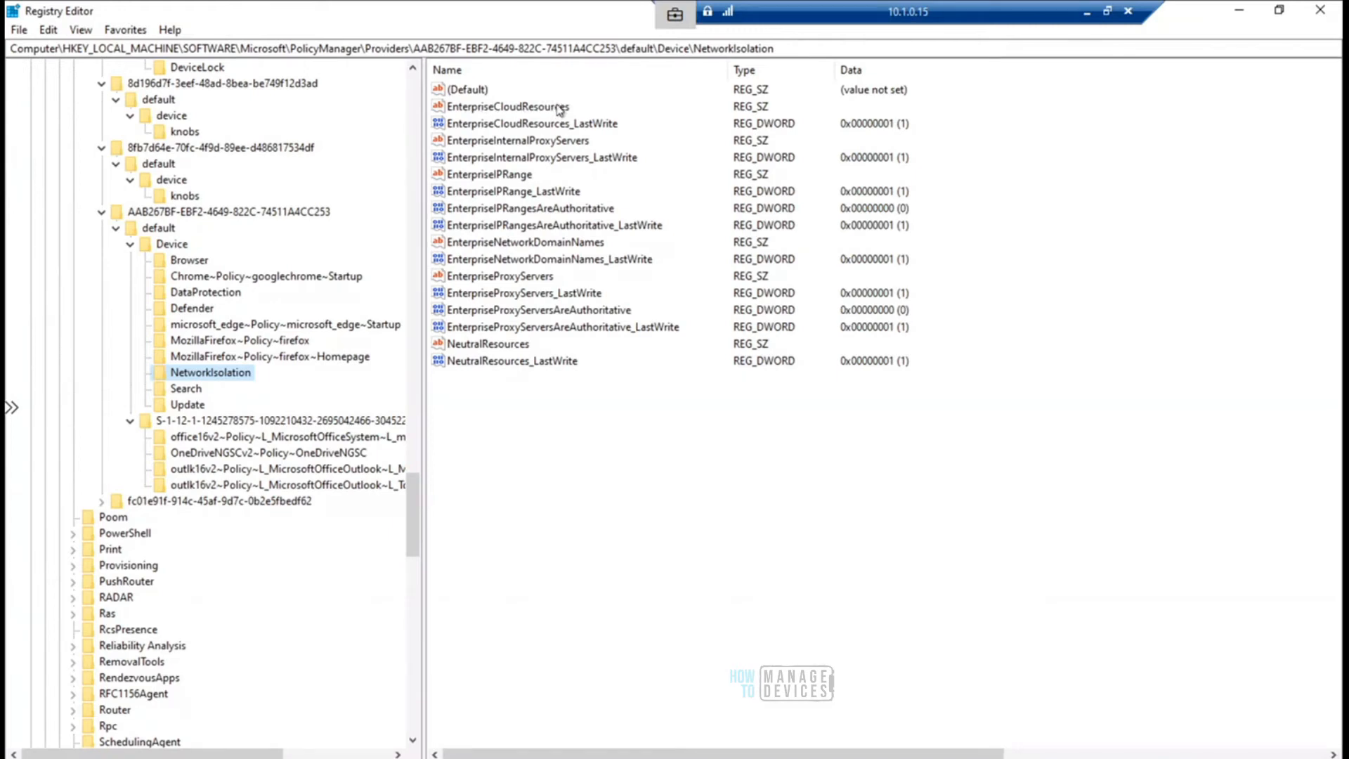
pyautogui.click(543, 144)
pyautogui.doubleClick(543, 144)
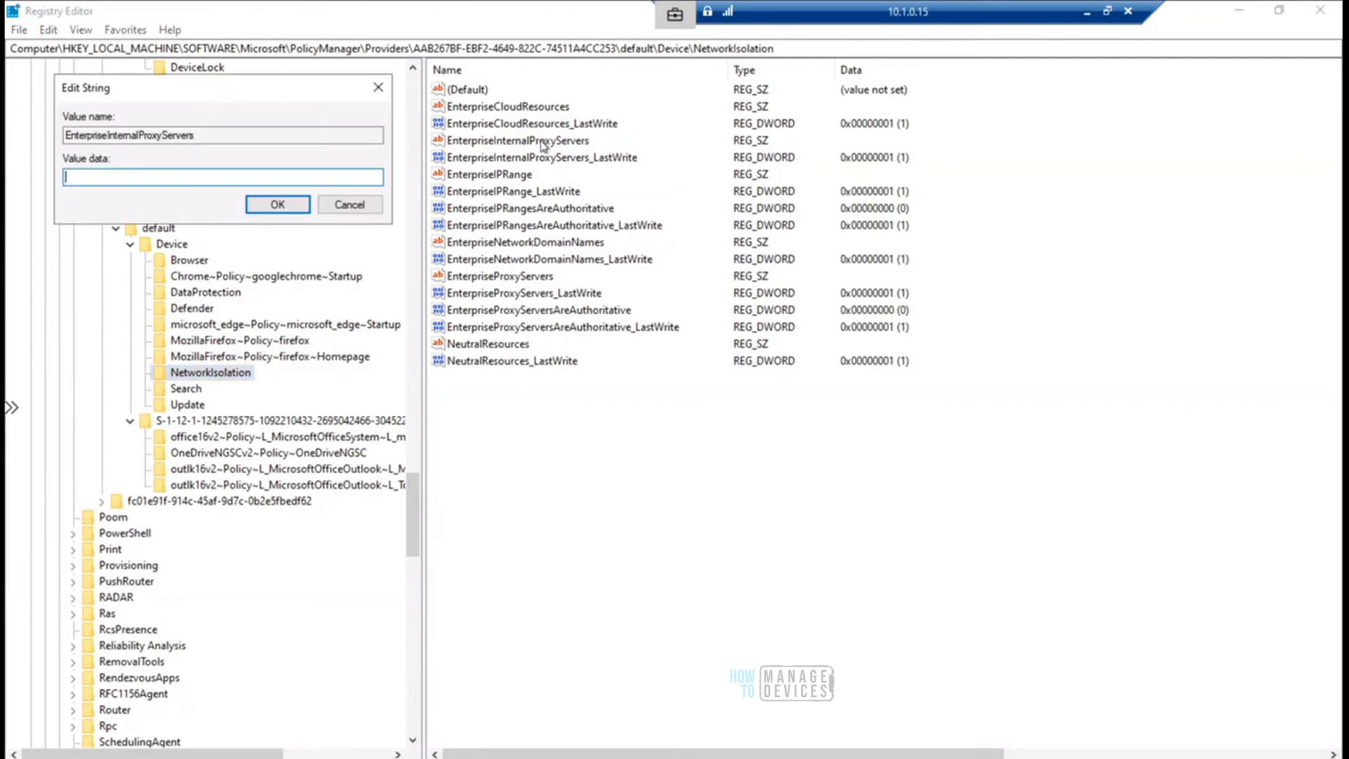
pyautogui.click(351, 205)
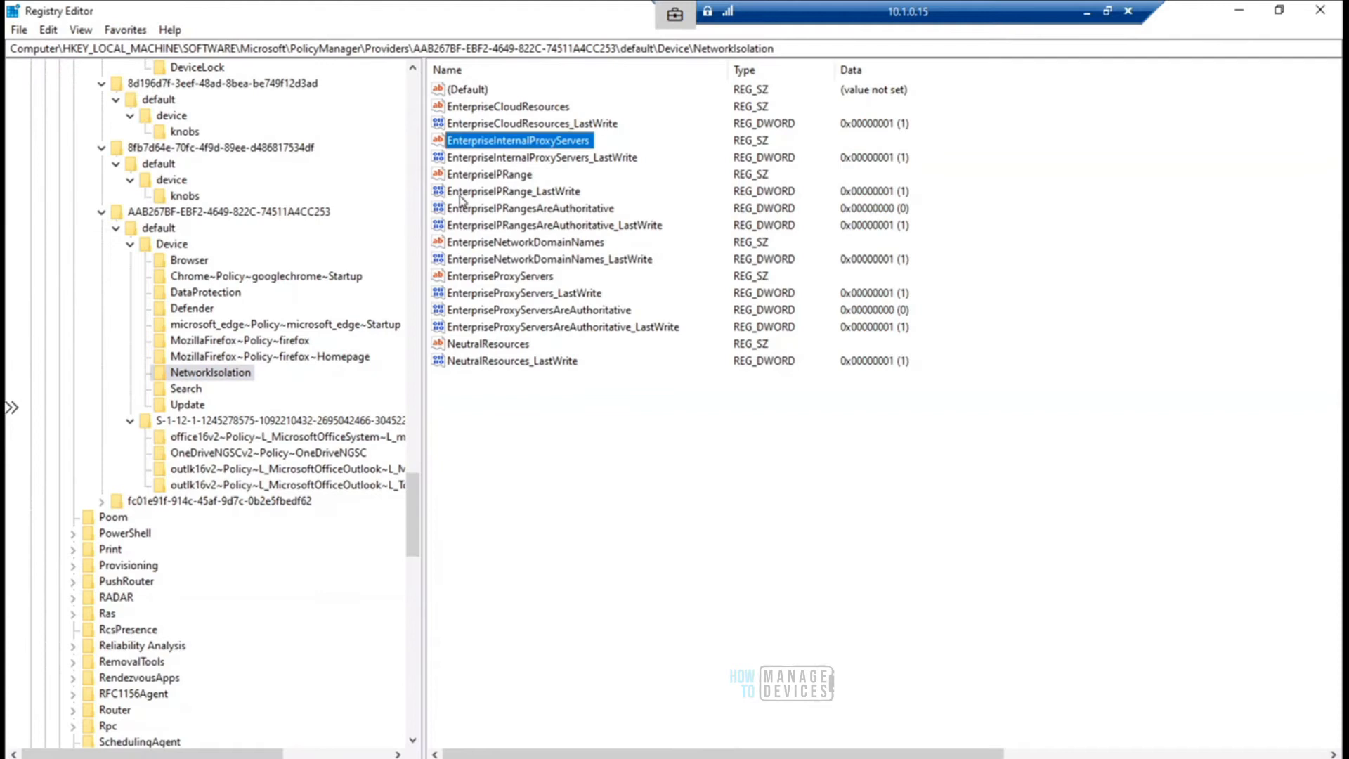
pyautogui.click(496, 176)
pyautogui.doubleClick(497, 175)
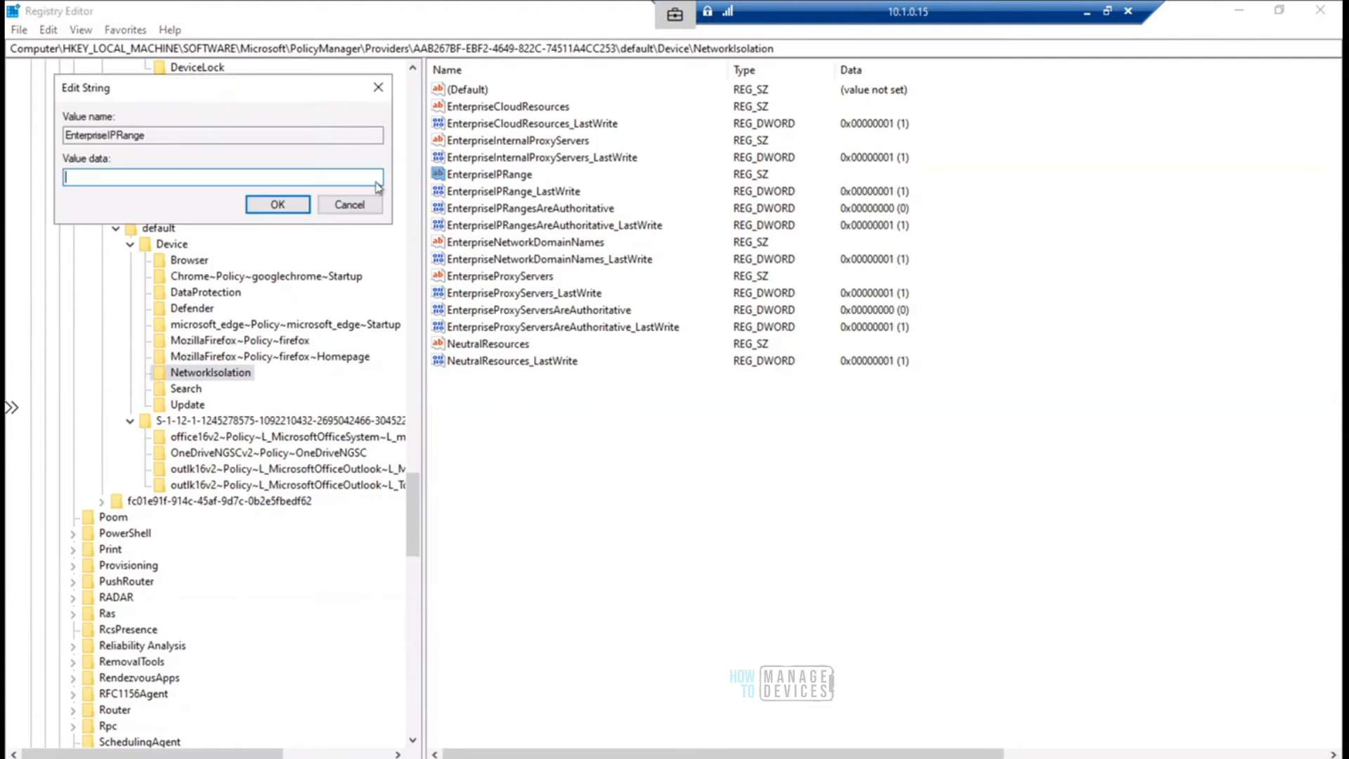
pyautogui.click(350, 204)
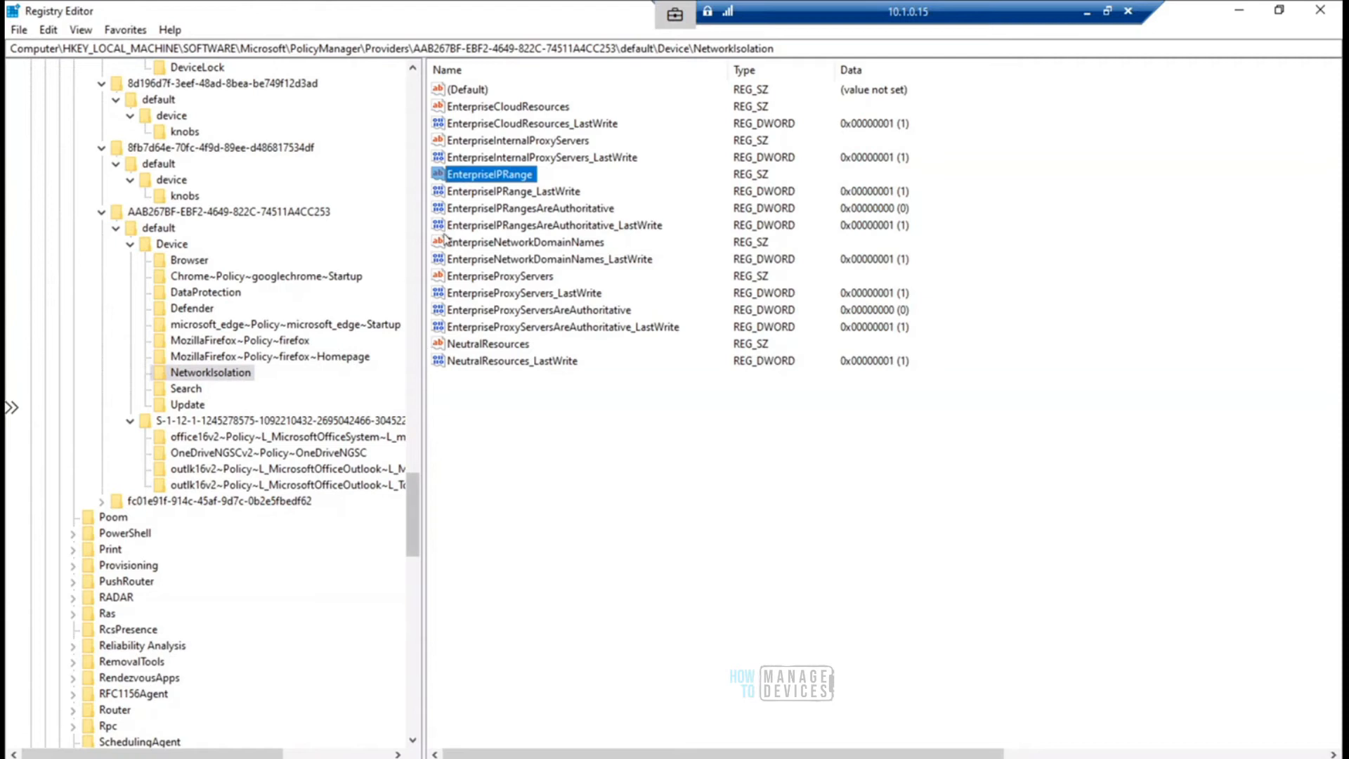
# - Open the provider's Search key and select the AllowIndexingEncryptedStoresOrItems value
pyautogui.click(184, 389)
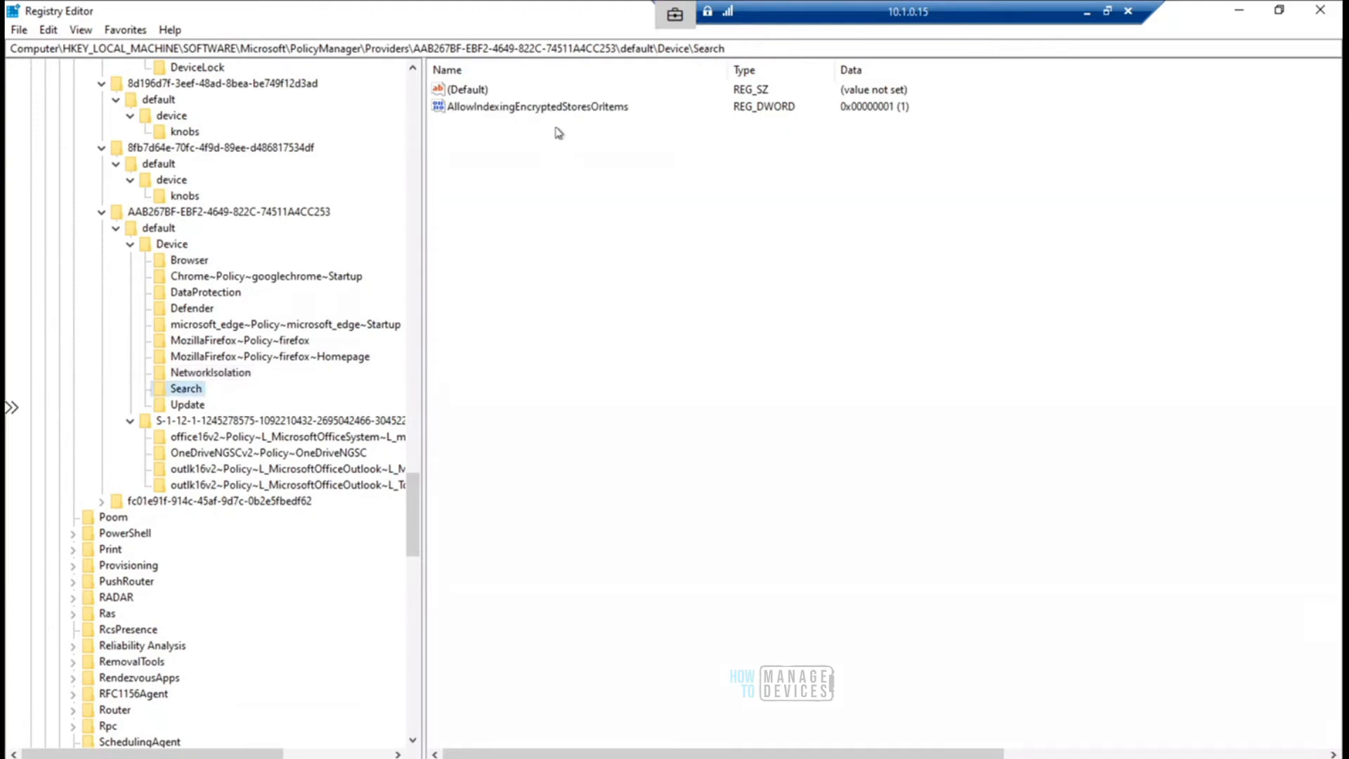
pyautogui.click(555, 112)
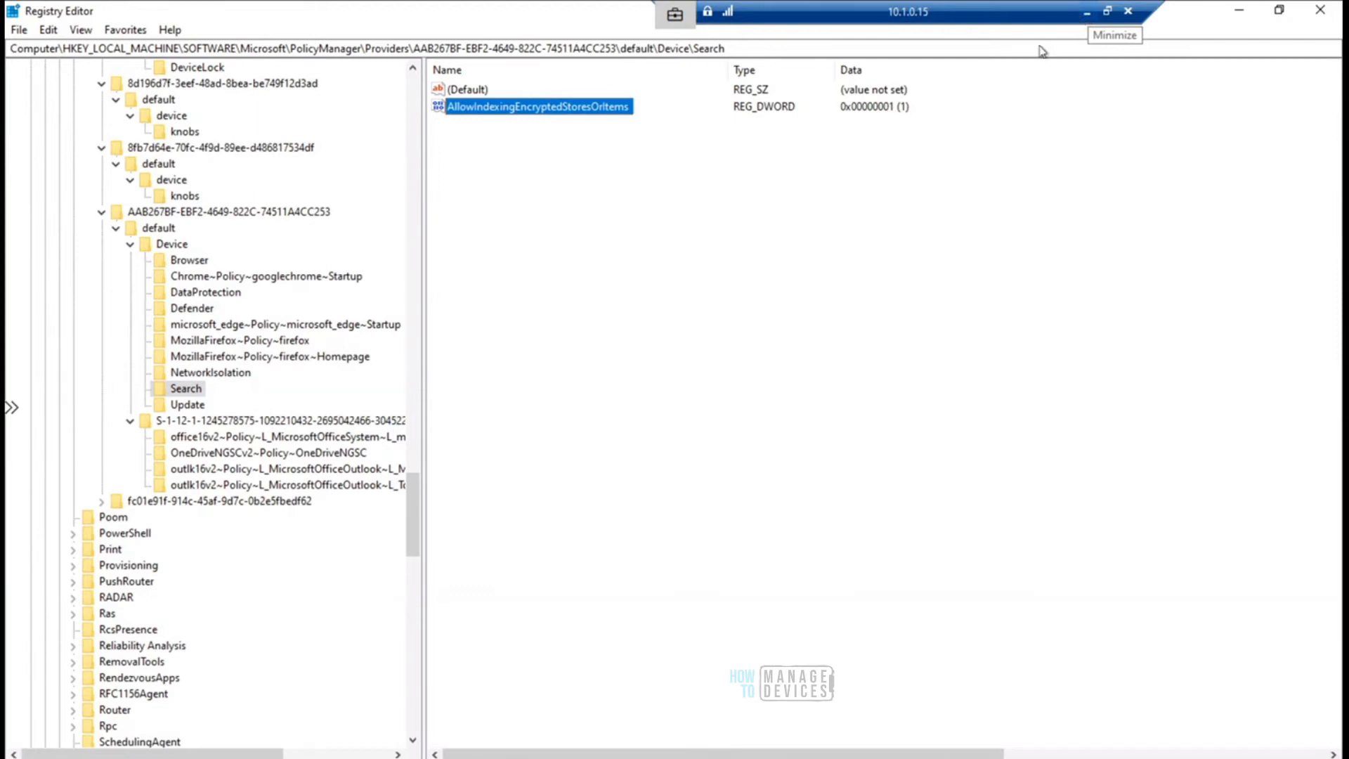
# - Highlight the Intune policy's Allow Windows Search Indexer to search encrypted items setting, and in the remote Registry Editor highlight the Search key's full path
pyautogui.click(1088, 14)
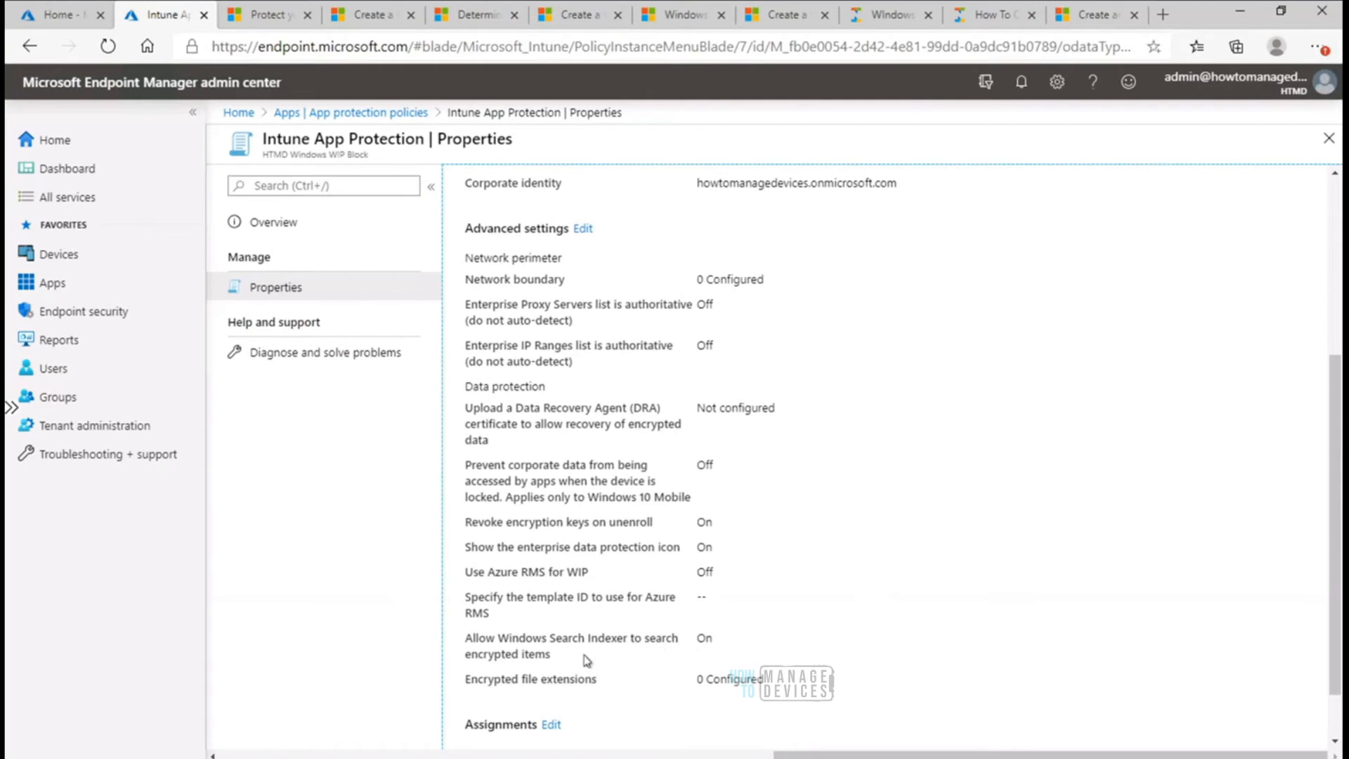
pyautogui.tripleClick(467, 632)
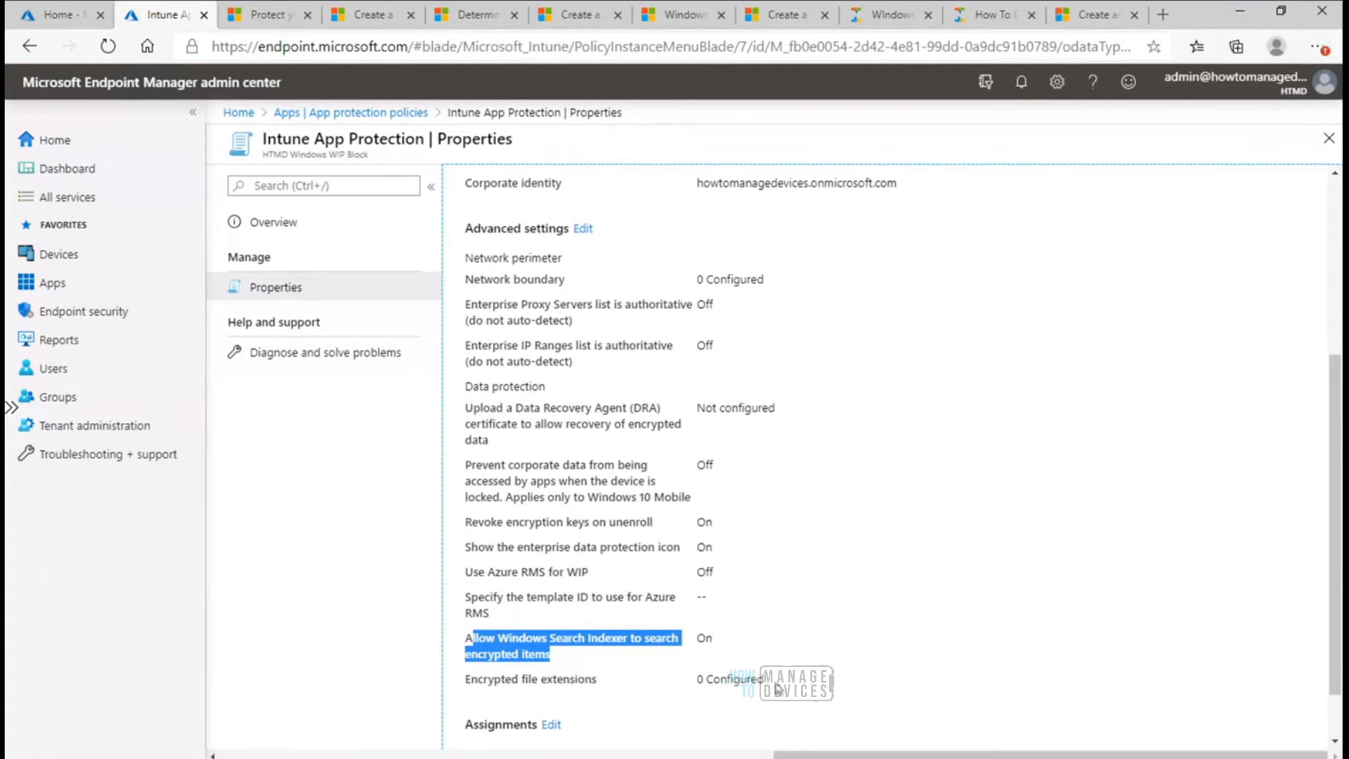
pyautogui.click(854, 758)
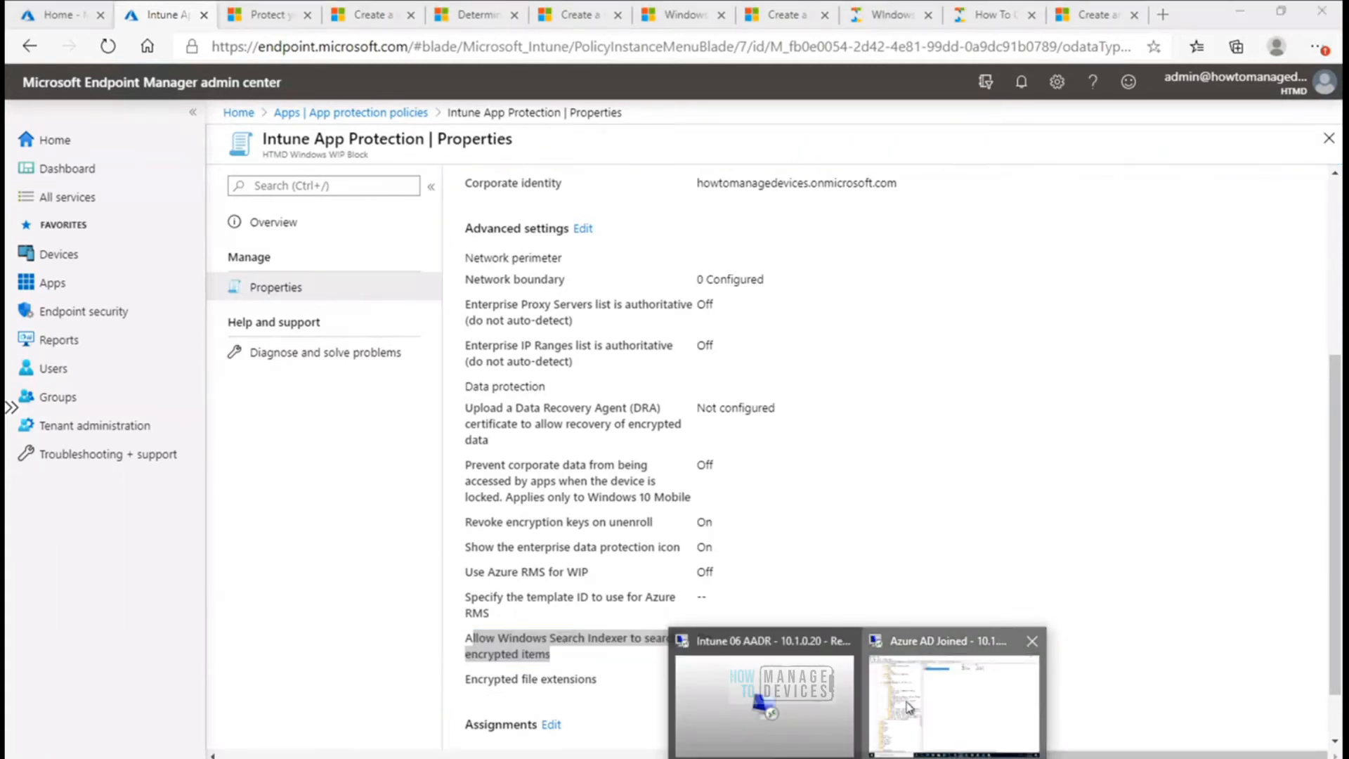
pyautogui.click(894, 646)
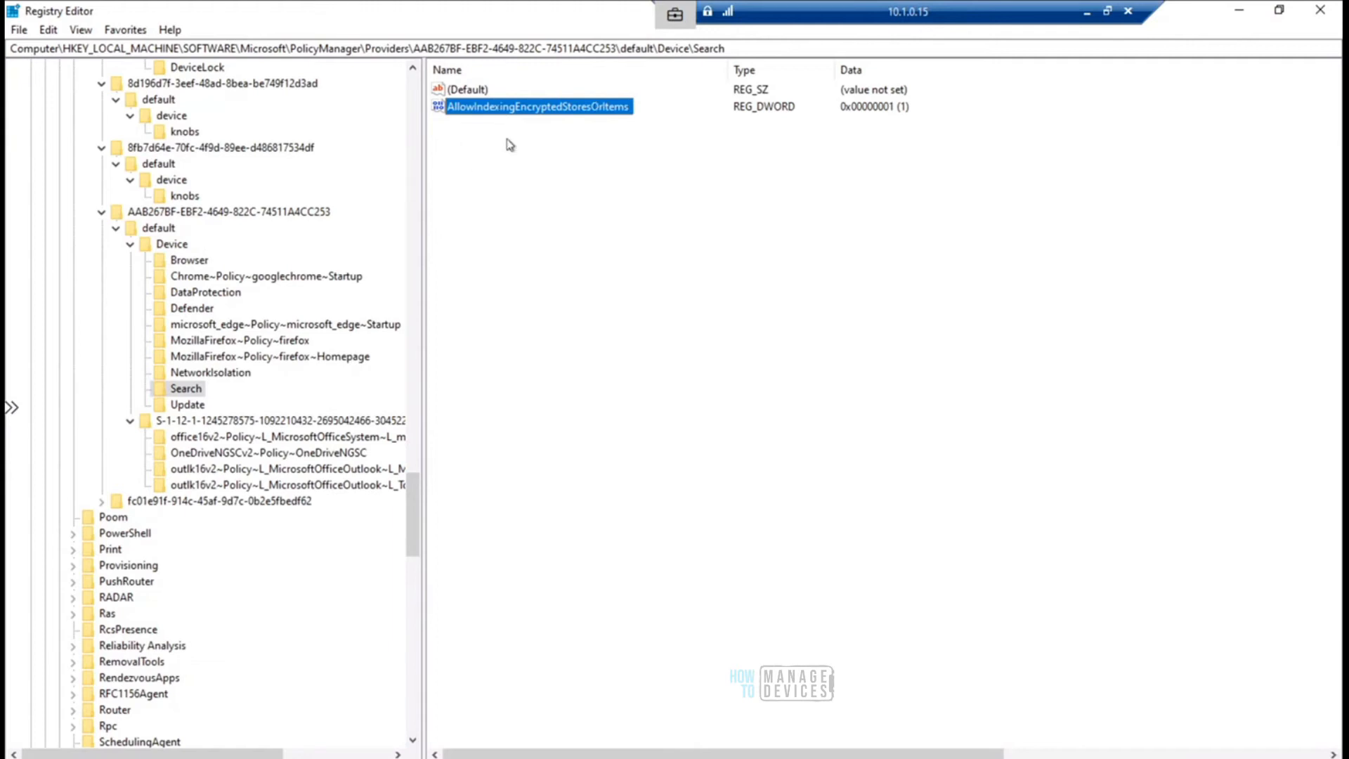
pyautogui.moveTo(725, 48); pyautogui.dragTo(9, 55)
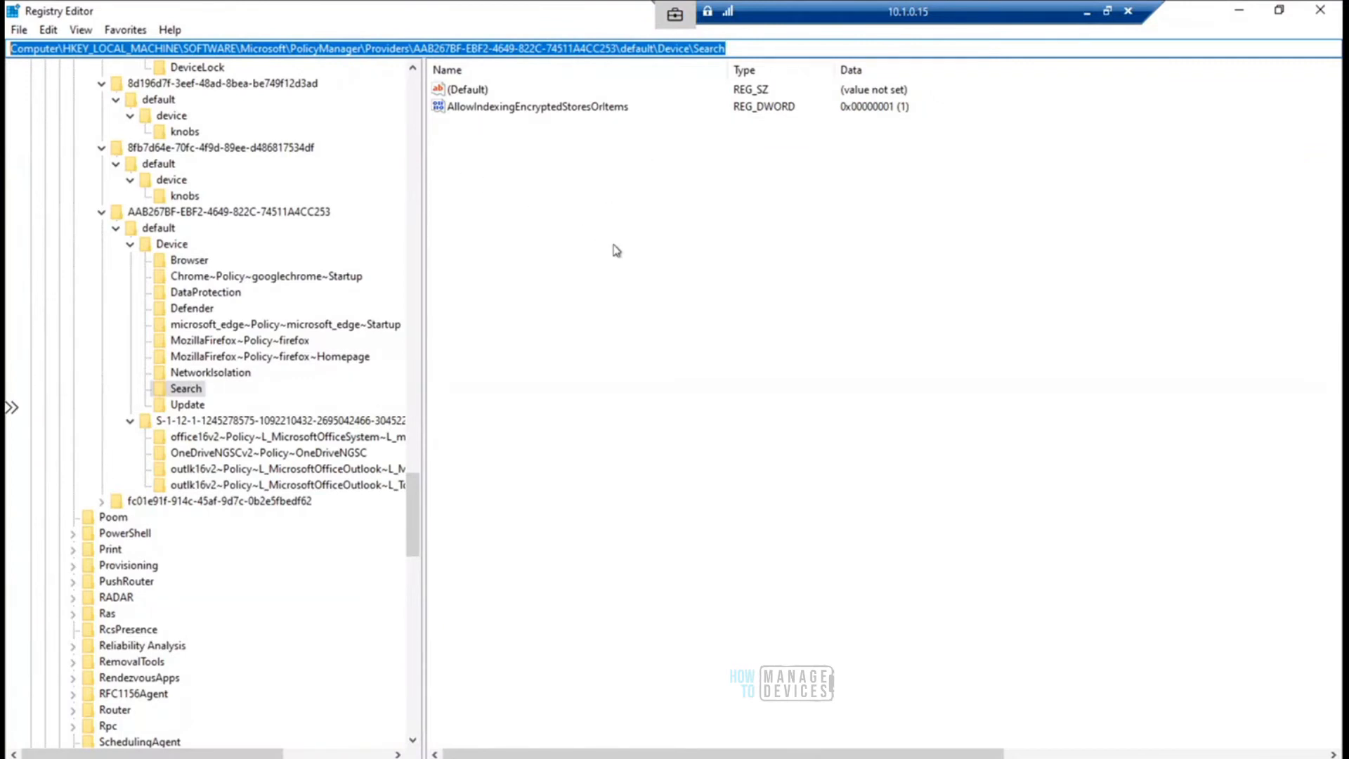
pyautogui.click(652, 229)
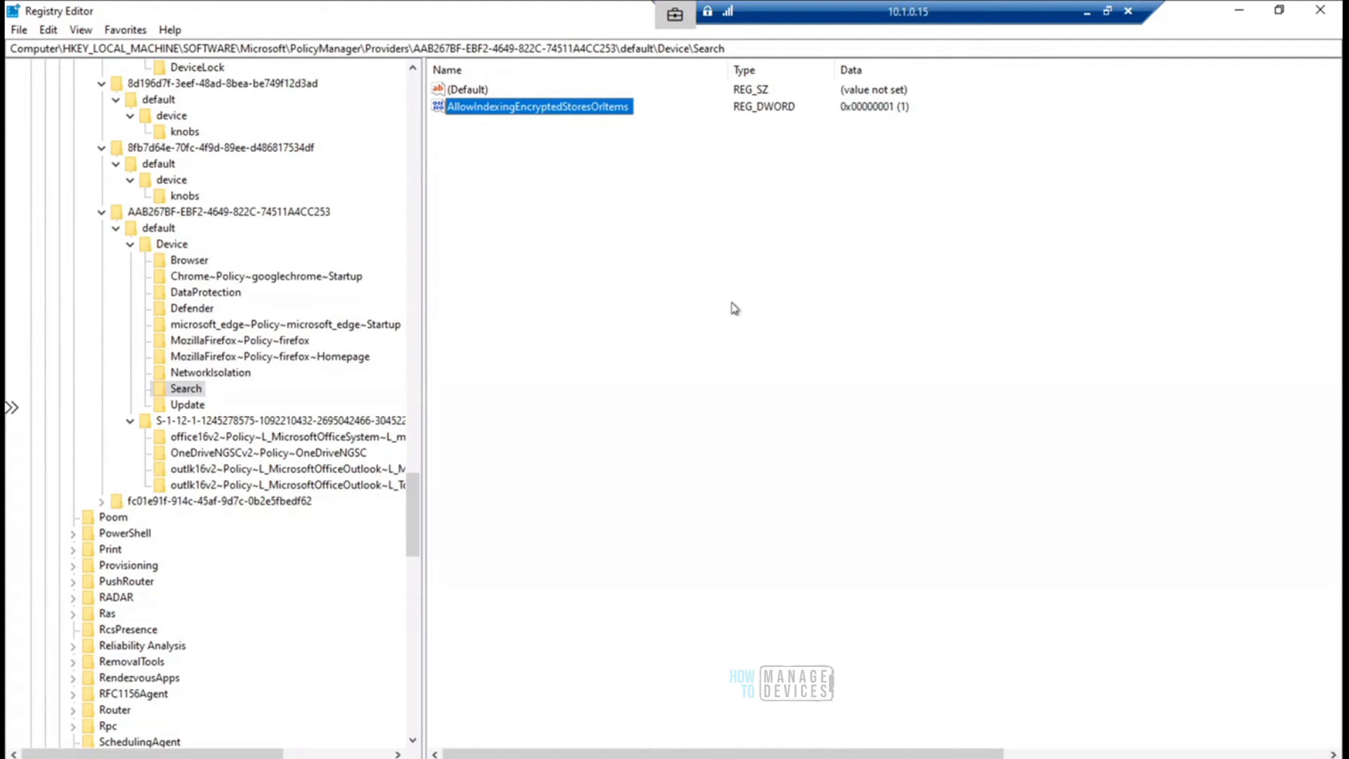
# - Minimize Registry Editor, switch to the Outlook inbox on the remote device, and move the connection bar and briefcase indicator apart
pyautogui.click(1240, 14)
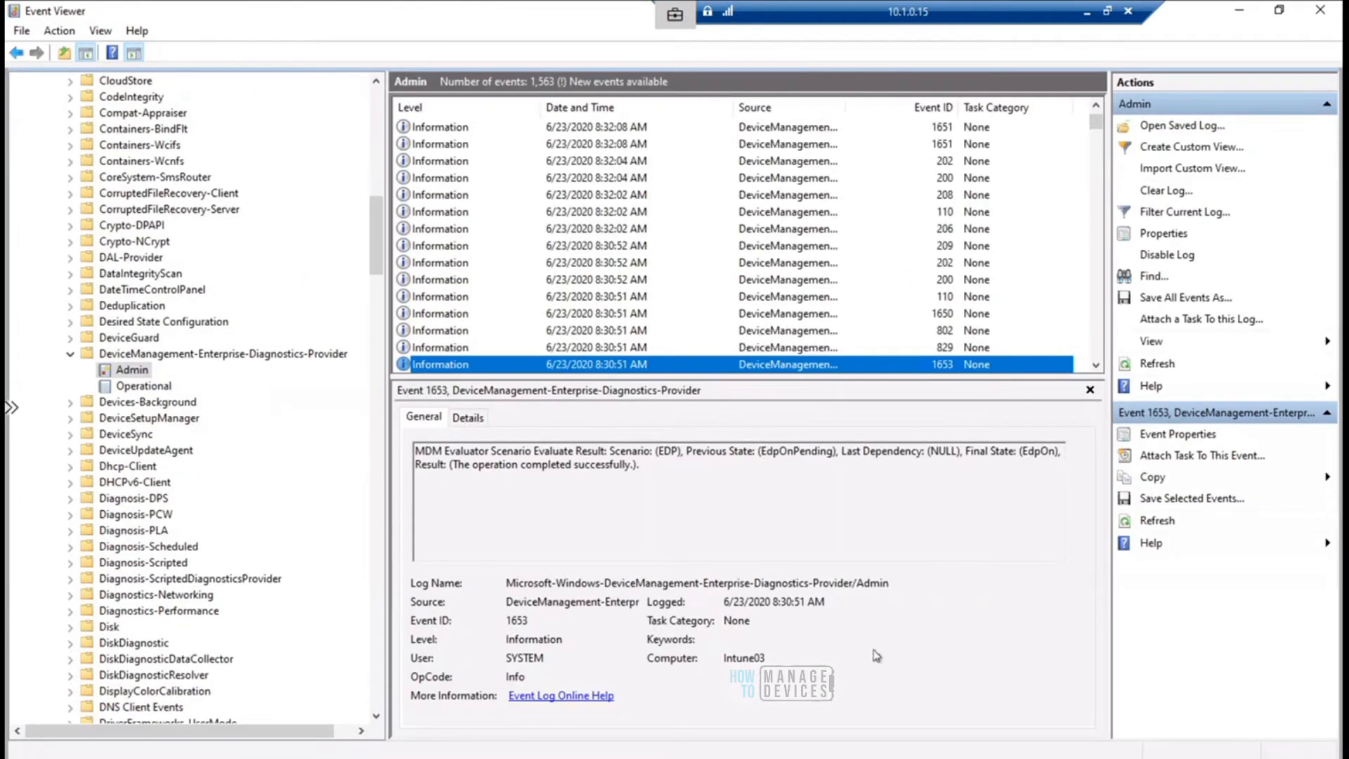
pyautogui.moveTo(901, 758)
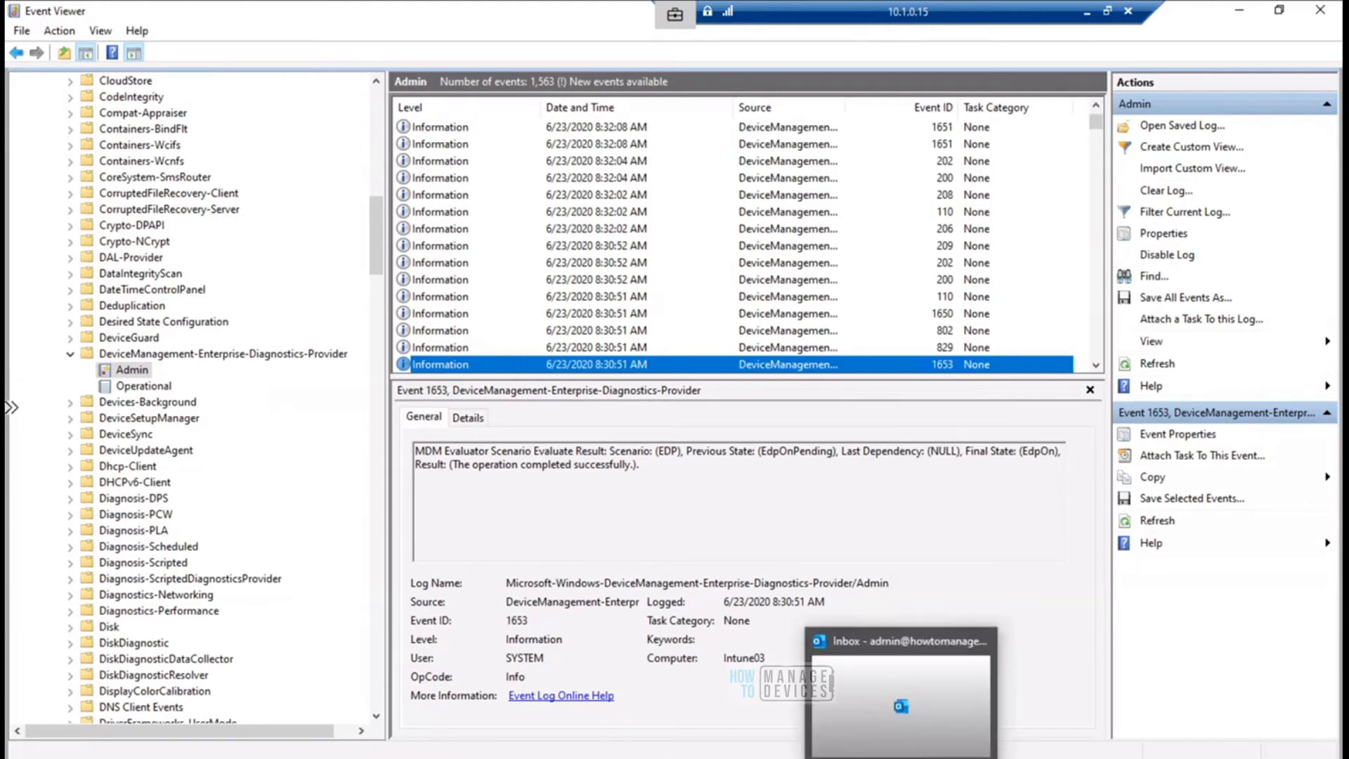
pyautogui.click(900, 702)
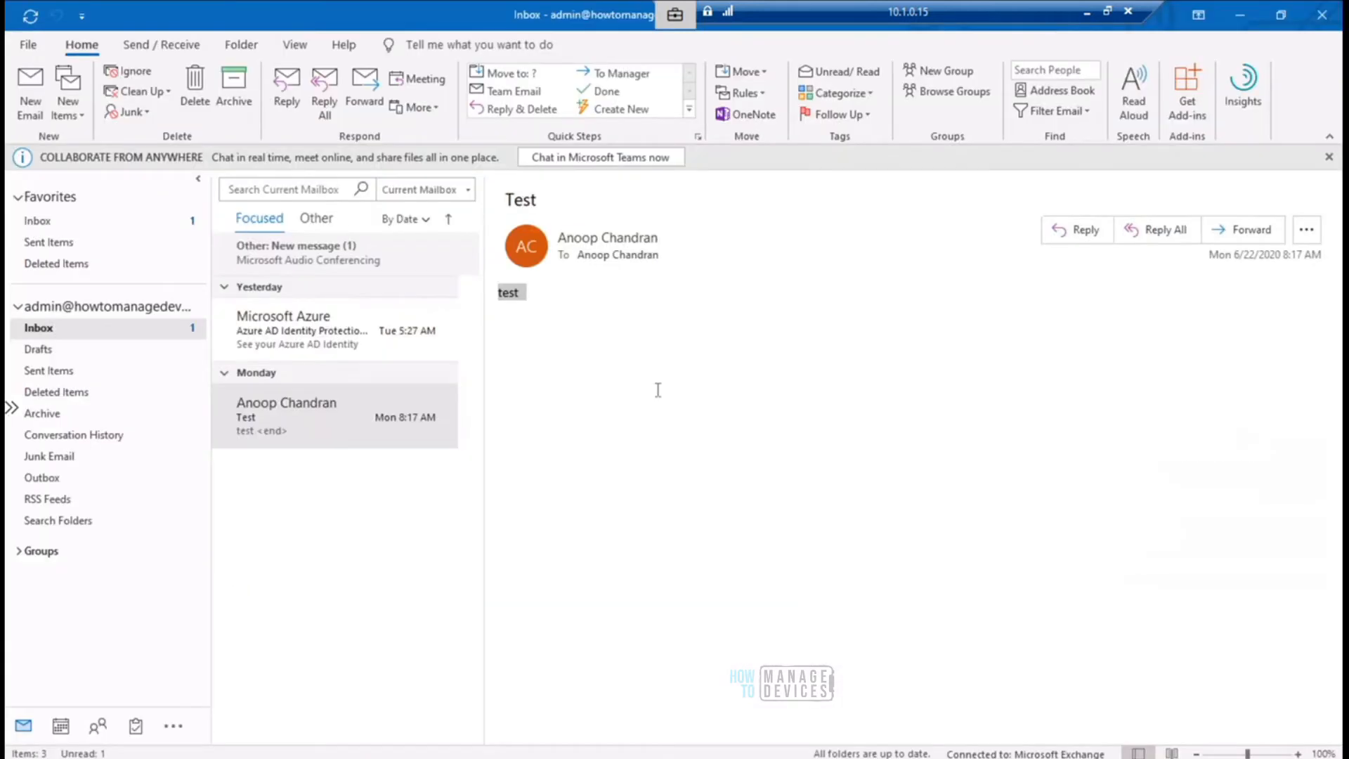
pyautogui.moveTo(942, 16); pyautogui.dragTo(429, 12)
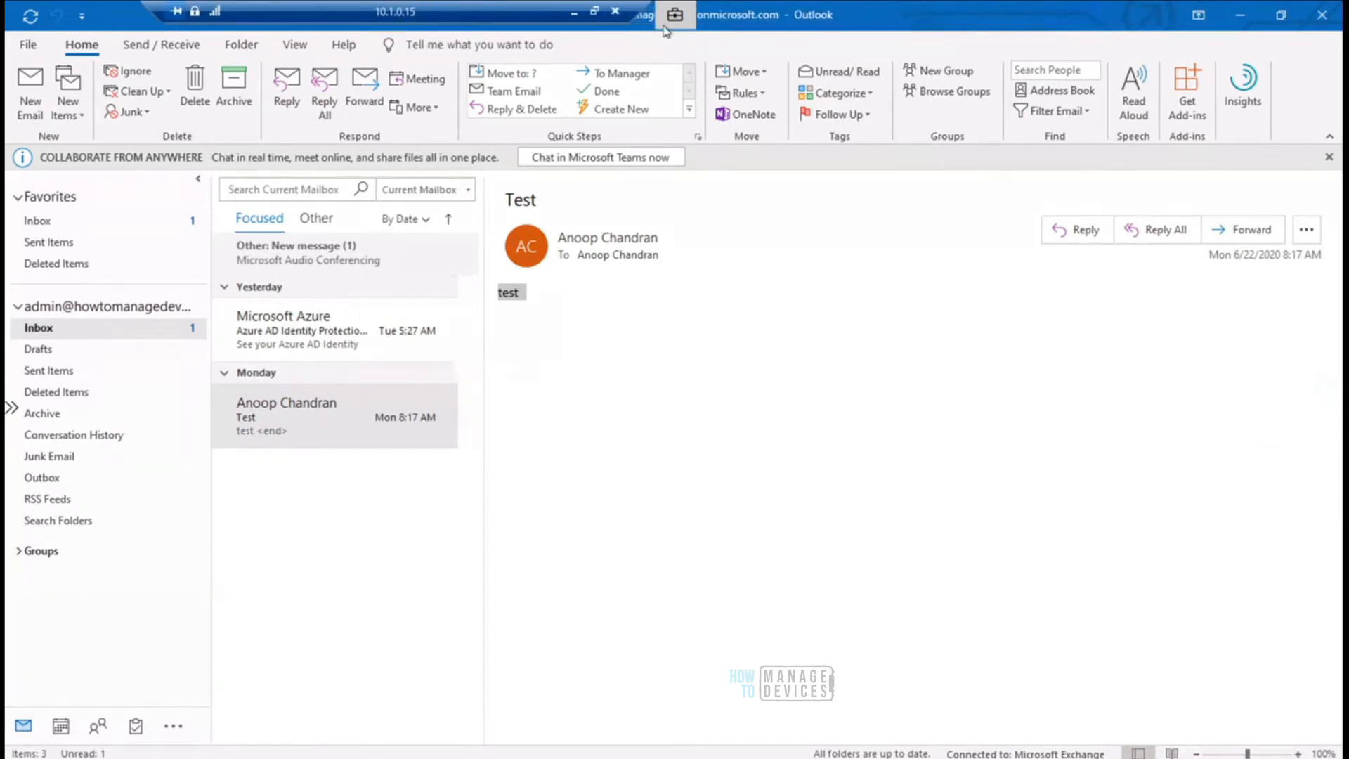
pyautogui.moveTo(684, 16); pyautogui.dragTo(1011, 18)
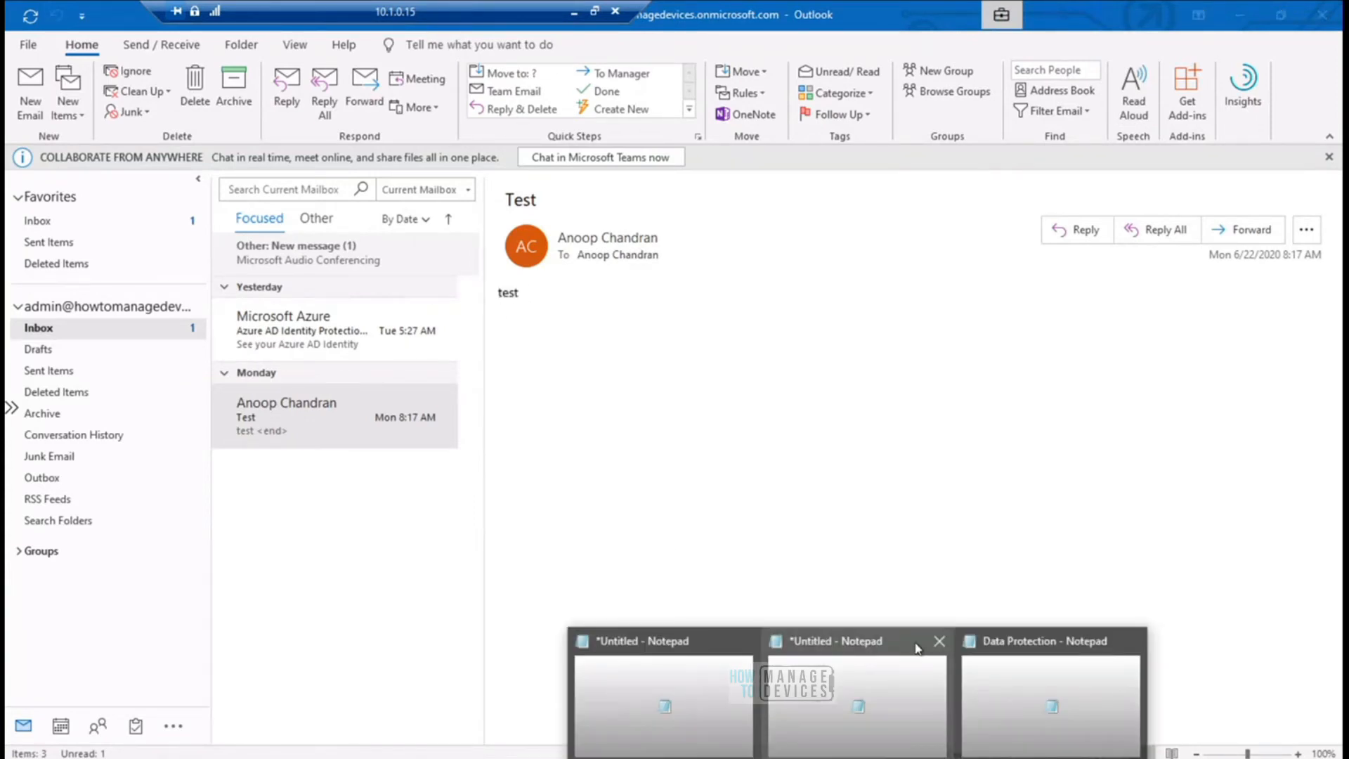
# - Close the Data Protection Notepad file and the untitled note containing "test"
pyautogui.click(1006, 678)
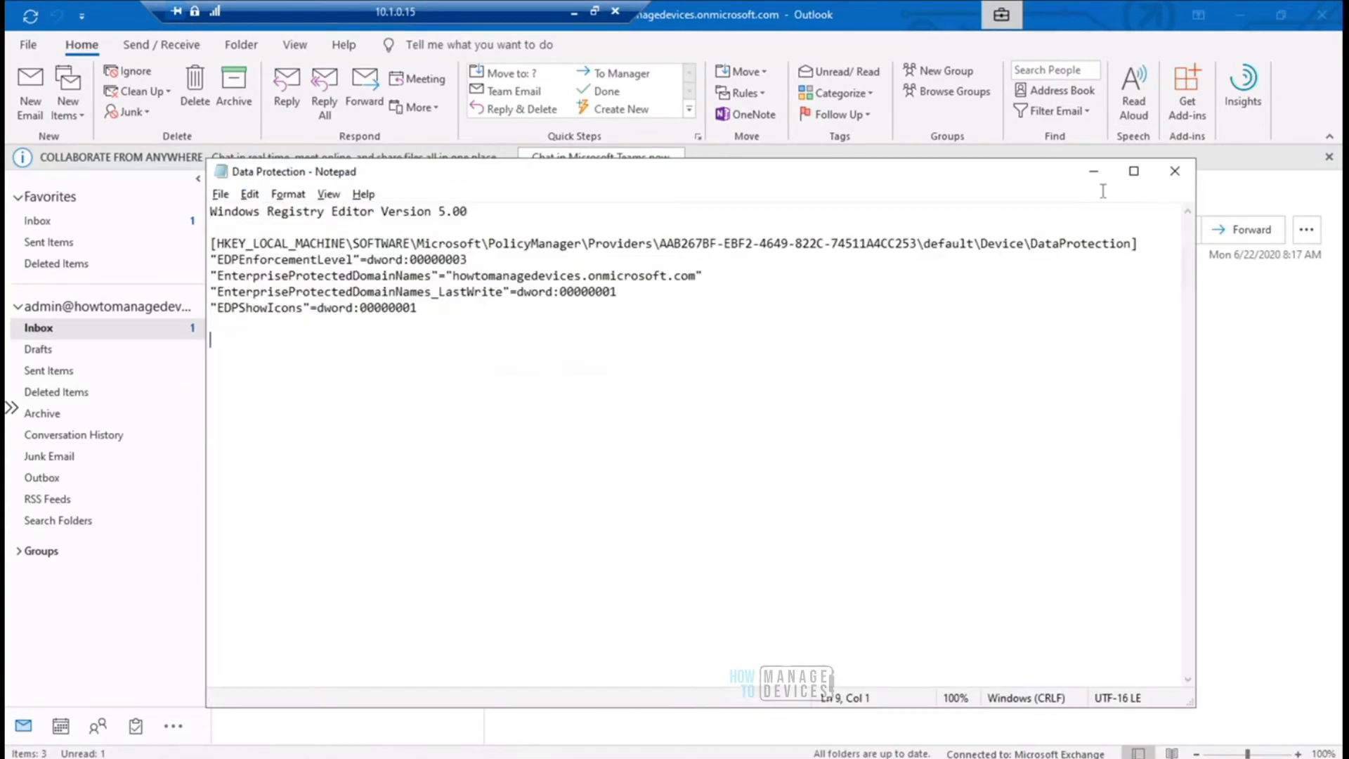
pyautogui.click(1174, 171)
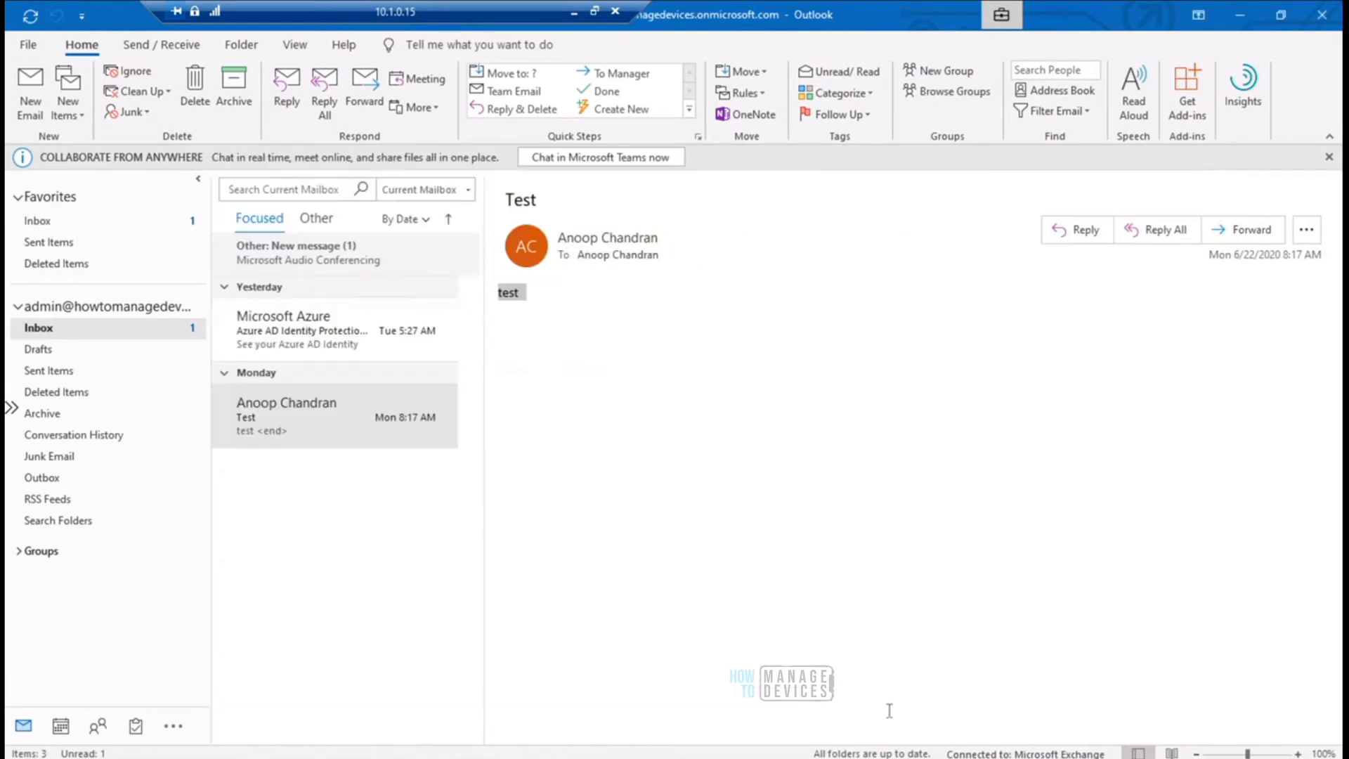
pyautogui.click(924, 712)
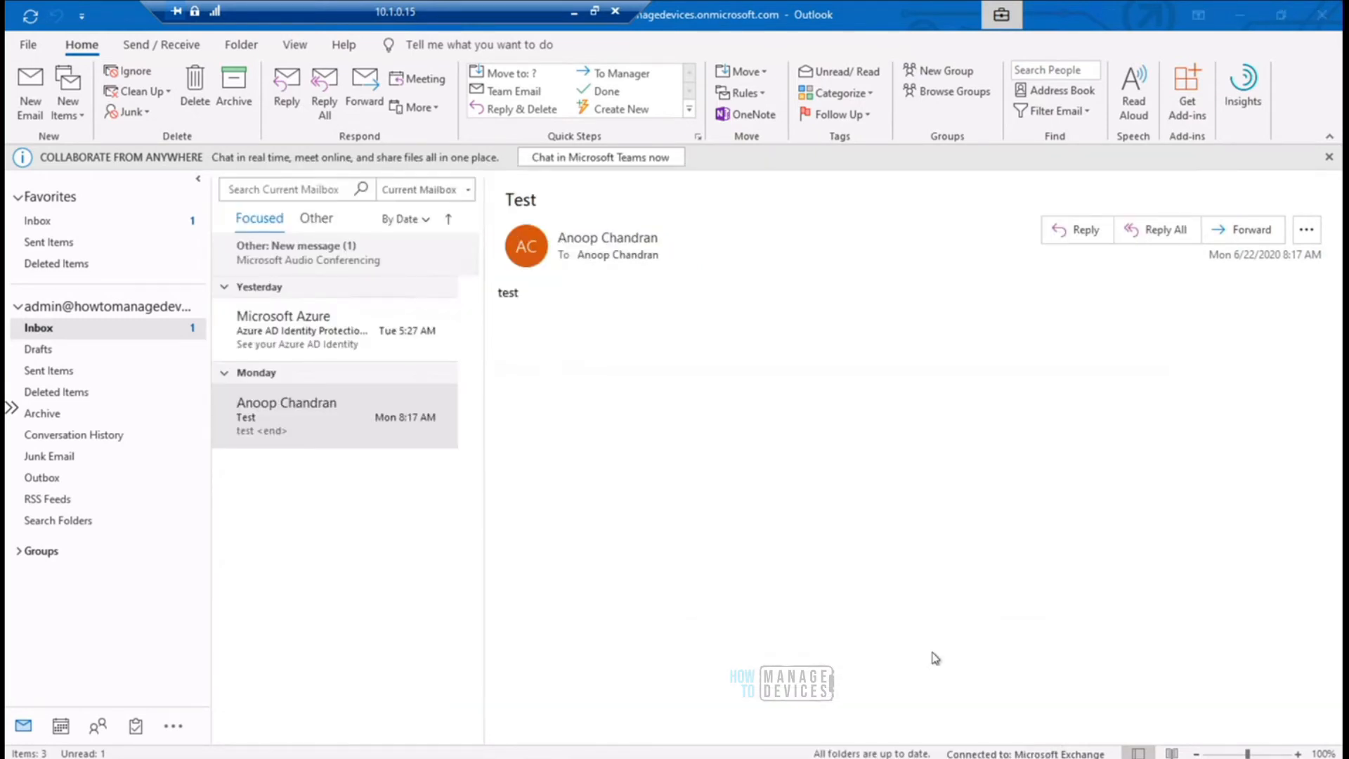
pyautogui.click(1176, 132)
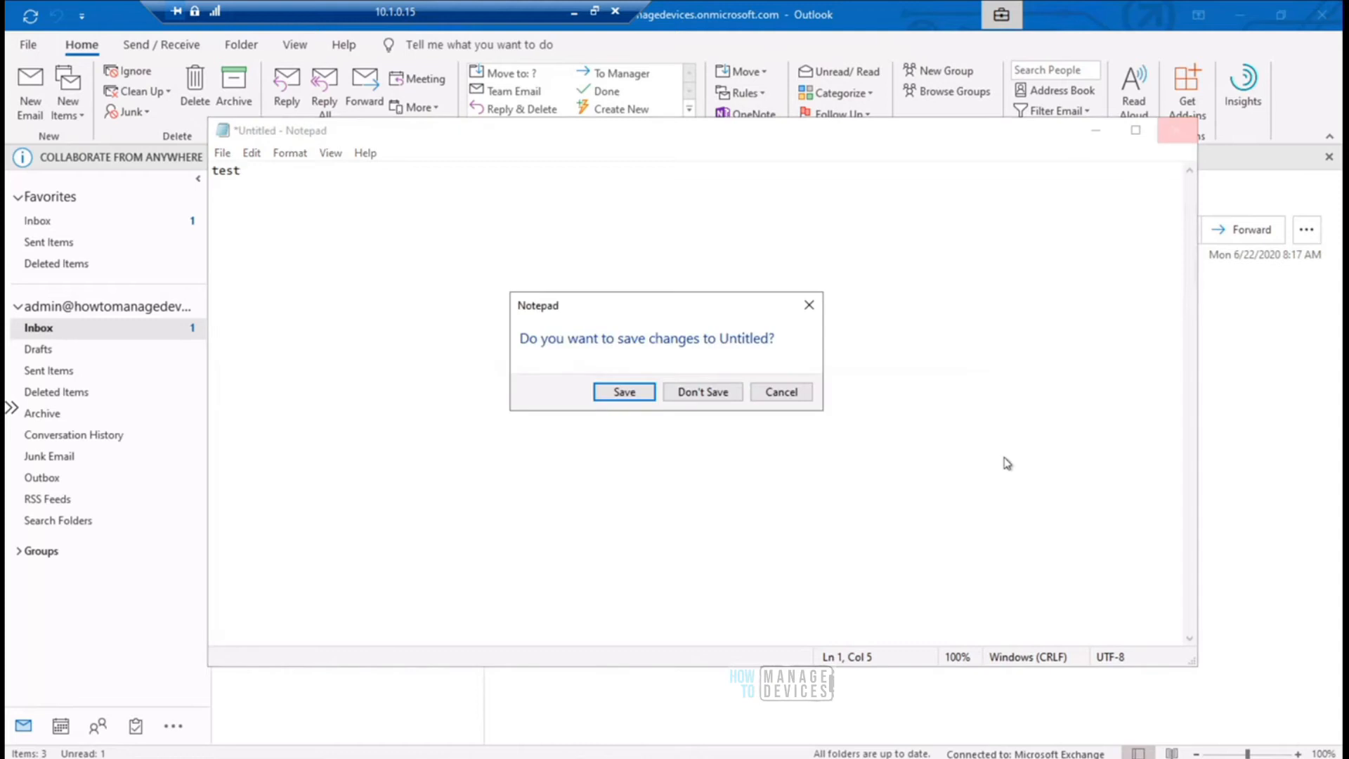
pyautogui.press('Return')
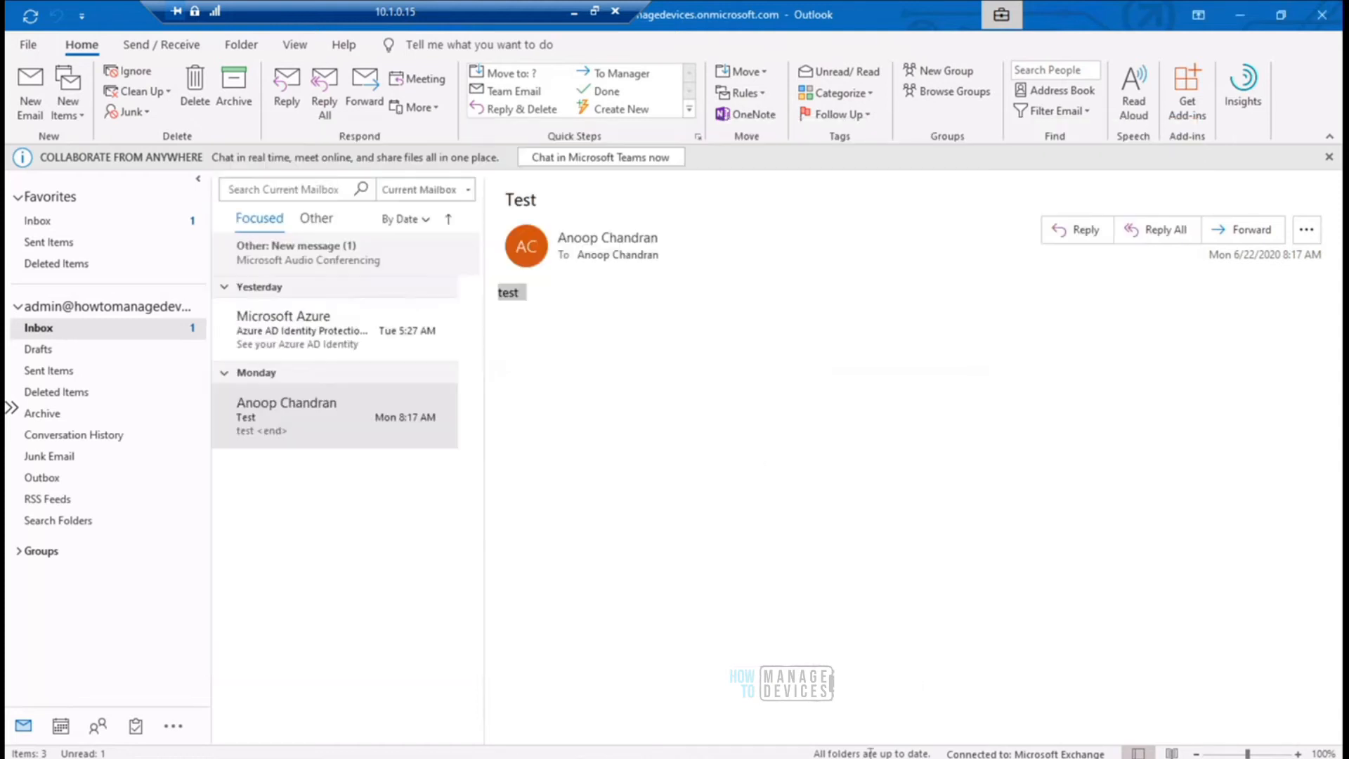
pyautogui.click(861, 757)
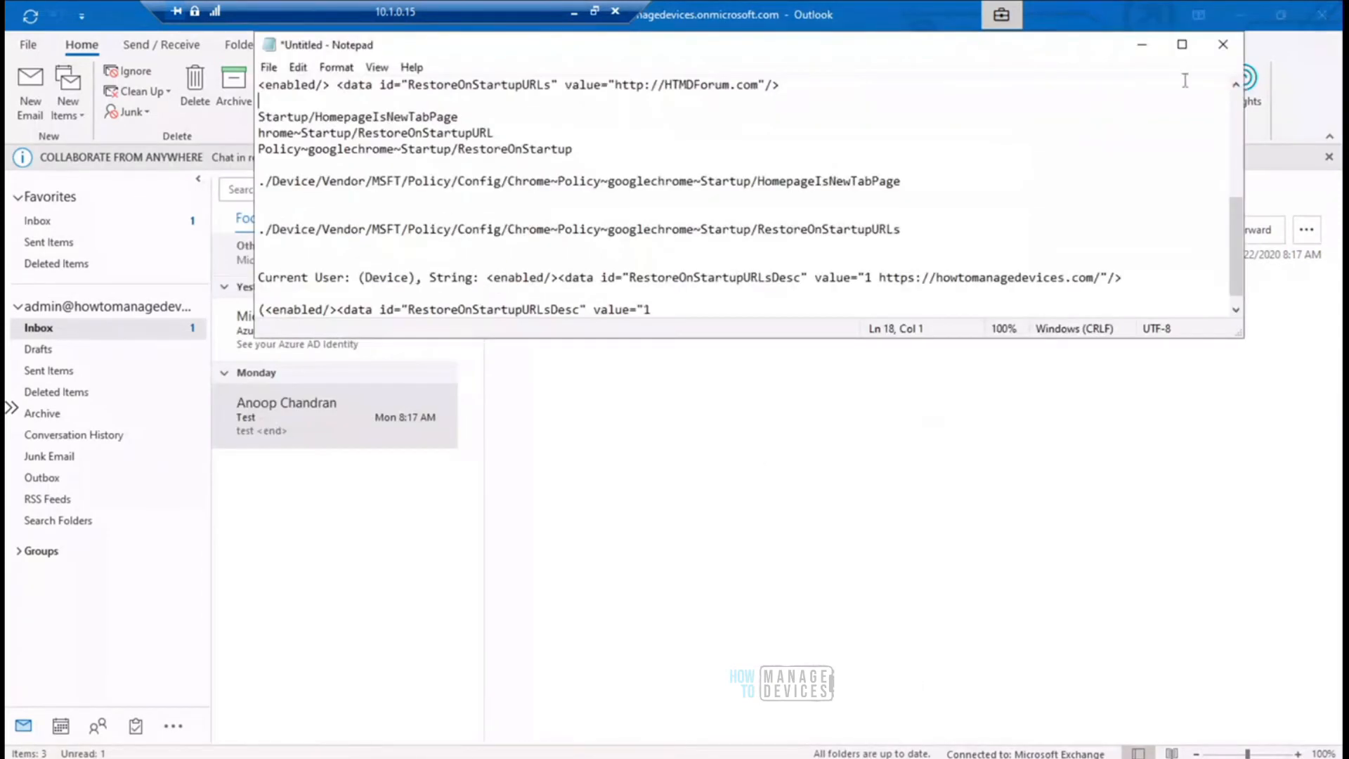
pyautogui.click(1215, 53)
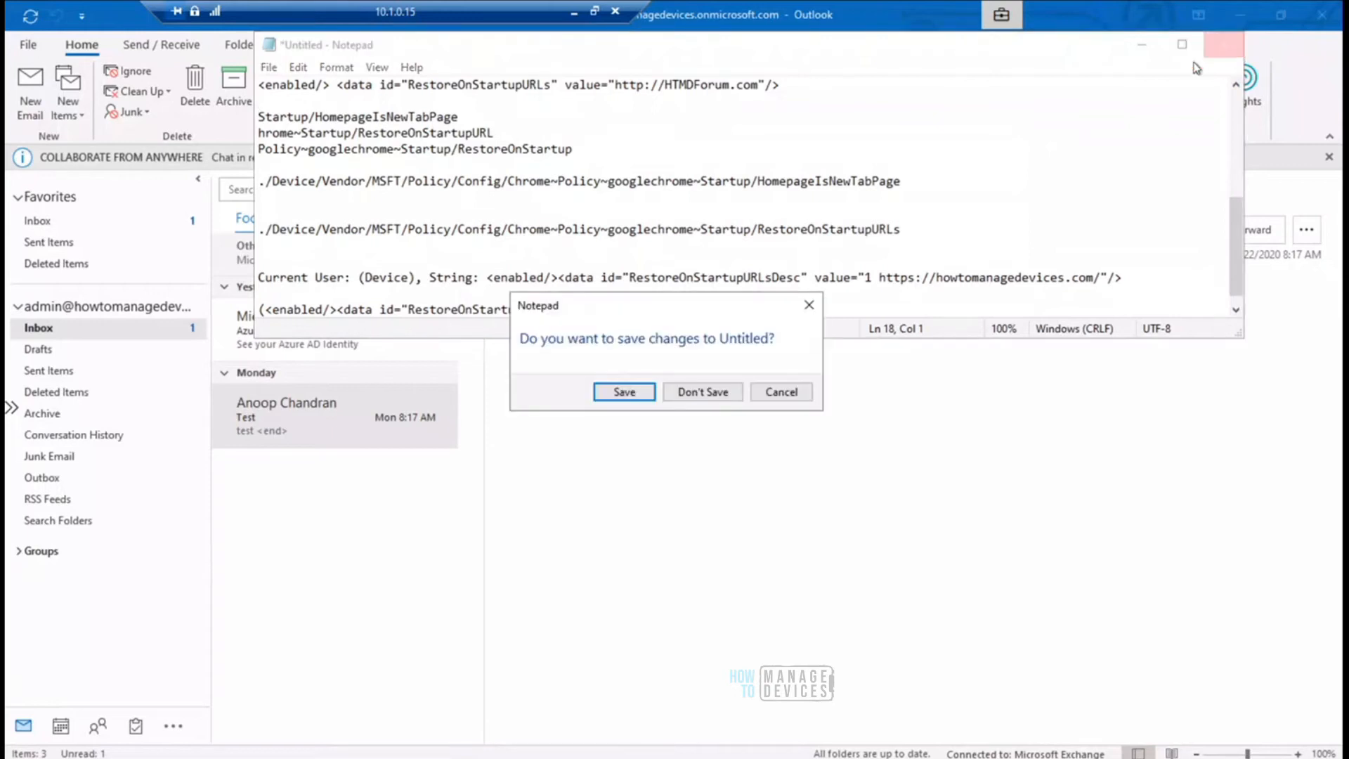
pyautogui.press('Escape')
pyautogui.click(1142, 44)
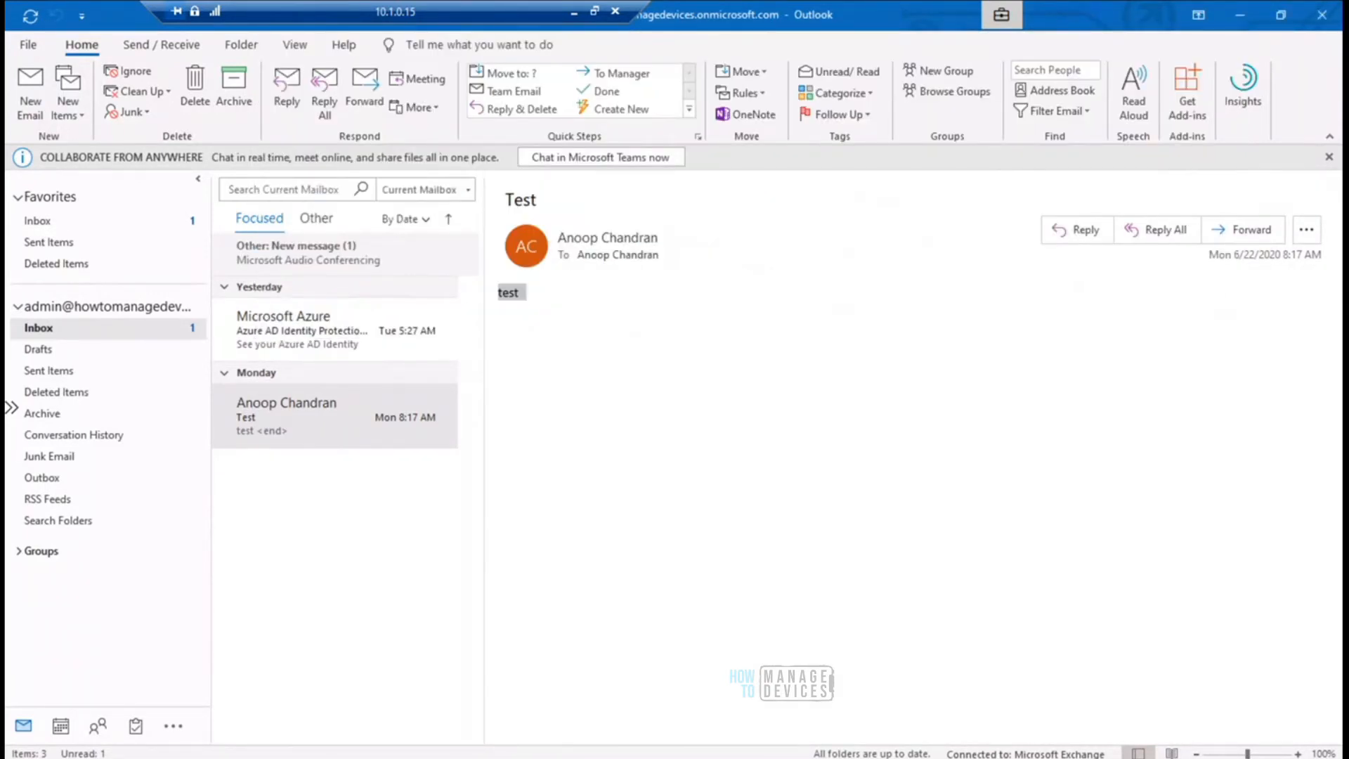
# - Start a new blank Notepad document on the remote device and open its Save As dialog
pyautogui.rightClick(857, 758)
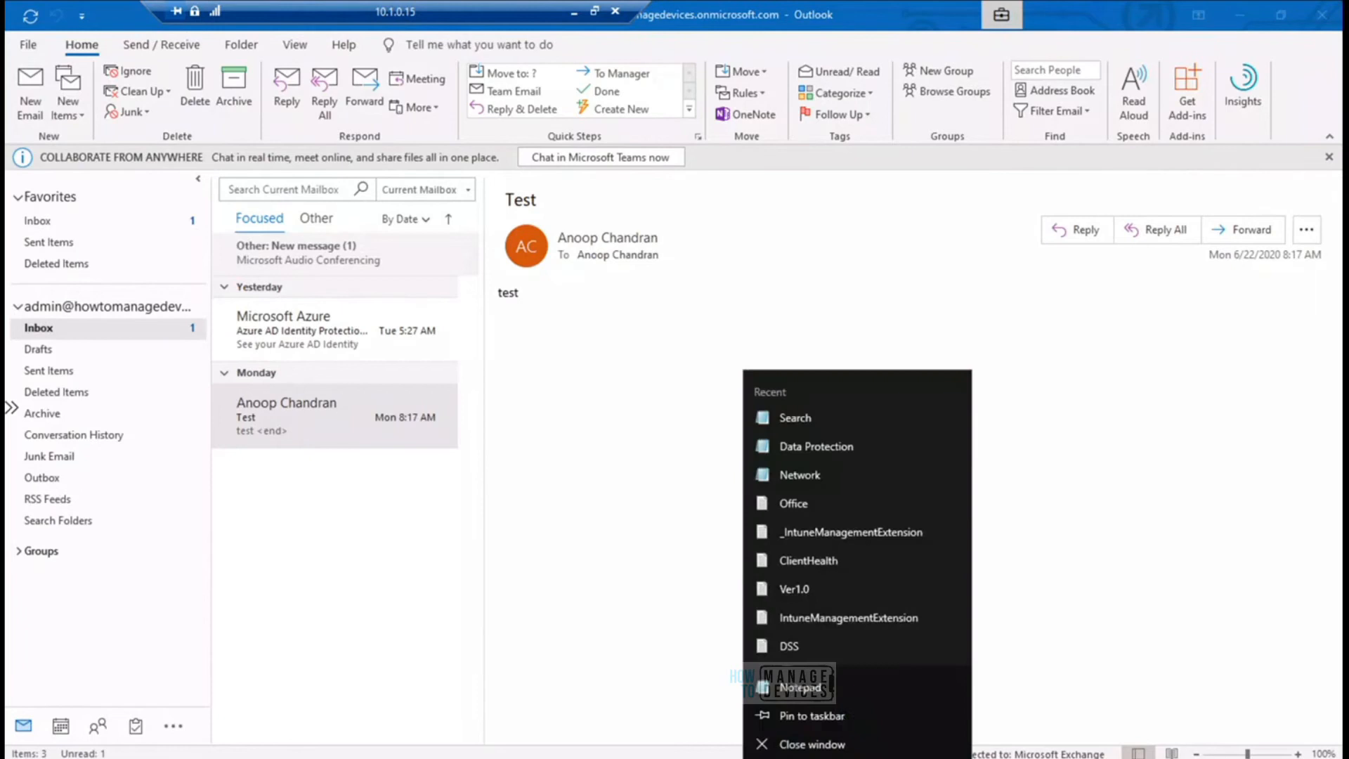
pyautogui.click(833, 692)
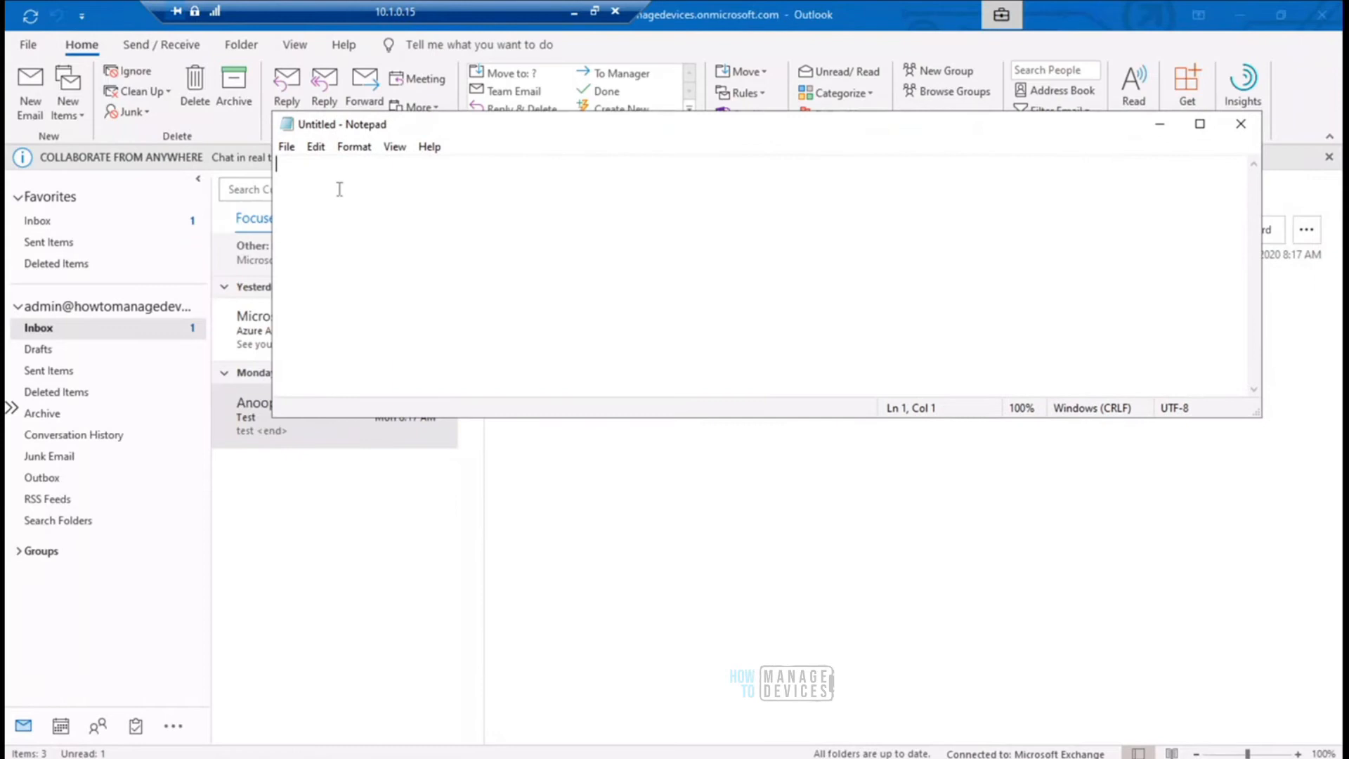
pyautogui.click(287, 149)
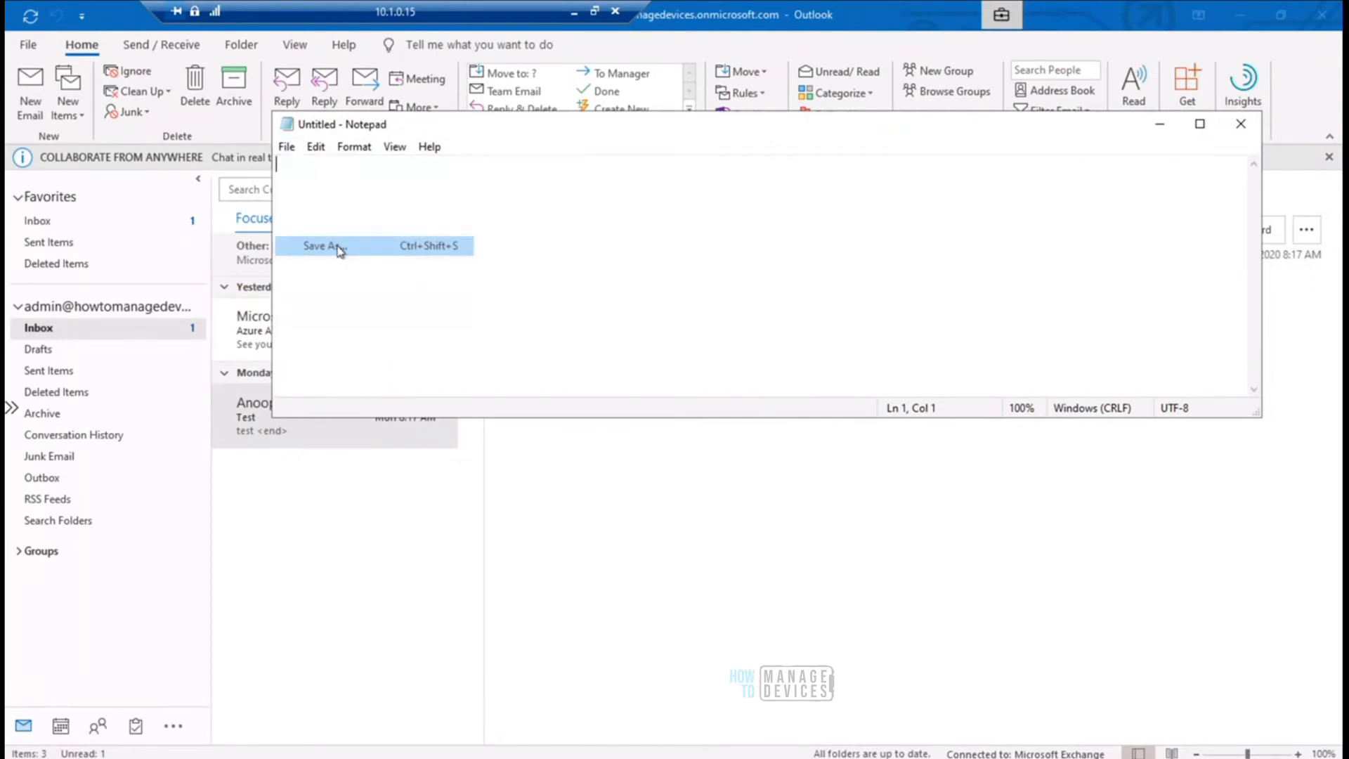
pyautogui.click(338, 247)
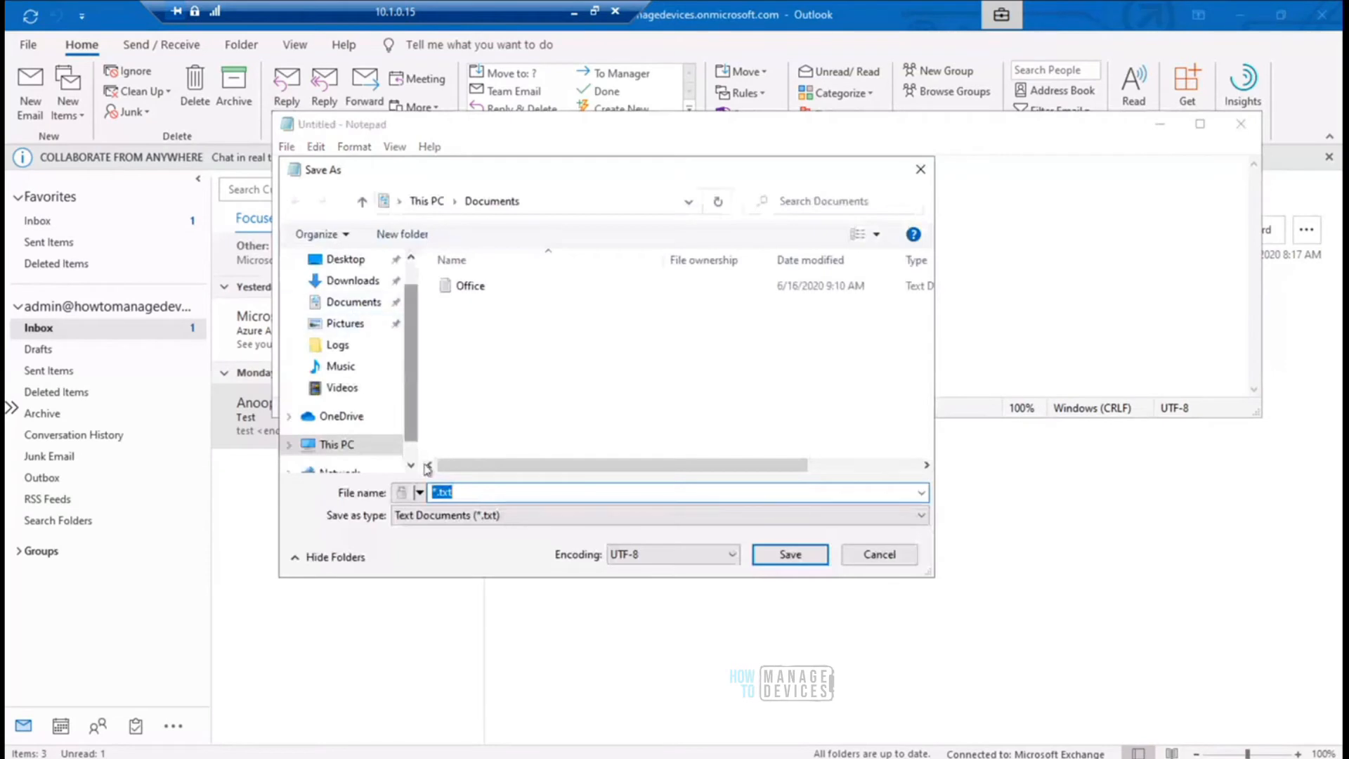
# - Examine the Work and Personal file ownership choices beside the file name in the Save As dialog
pyautogui.click(420, 493)
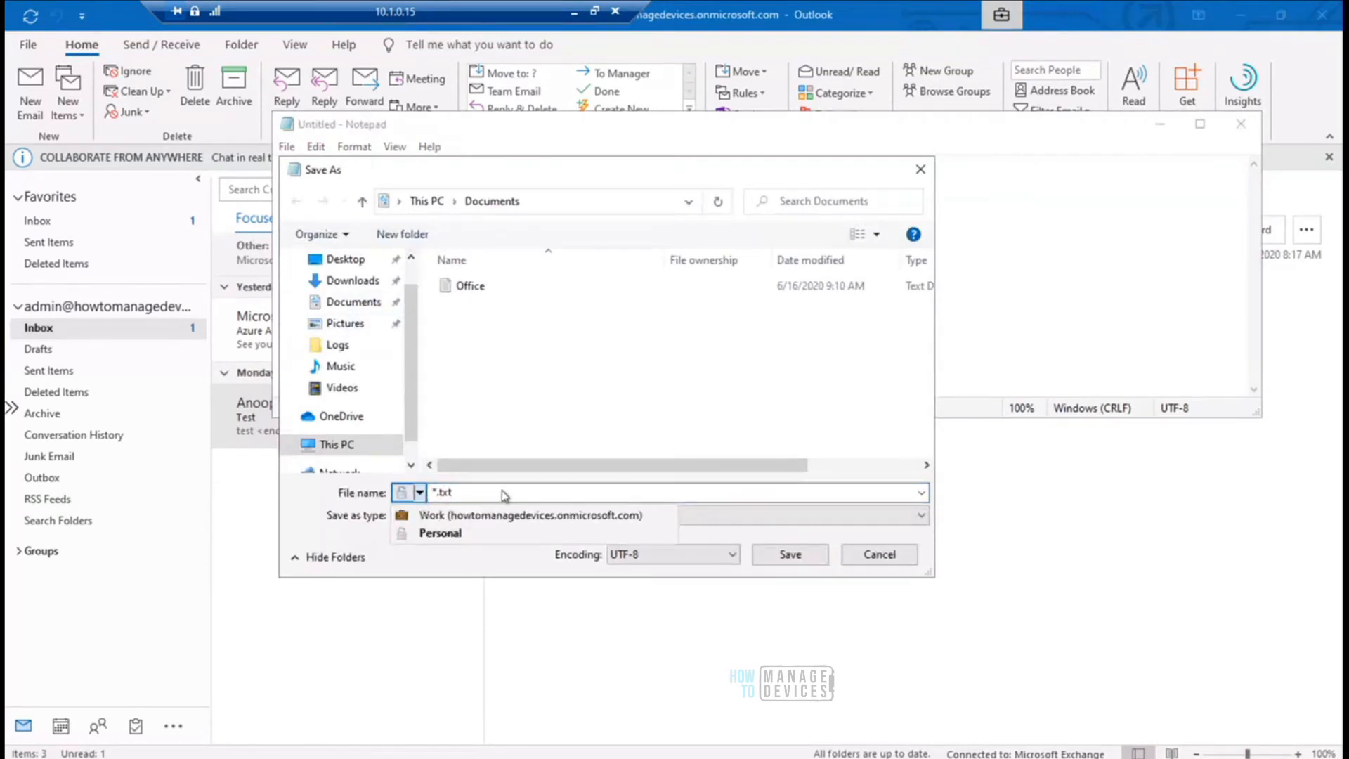
pyautogui.click(372, 568)
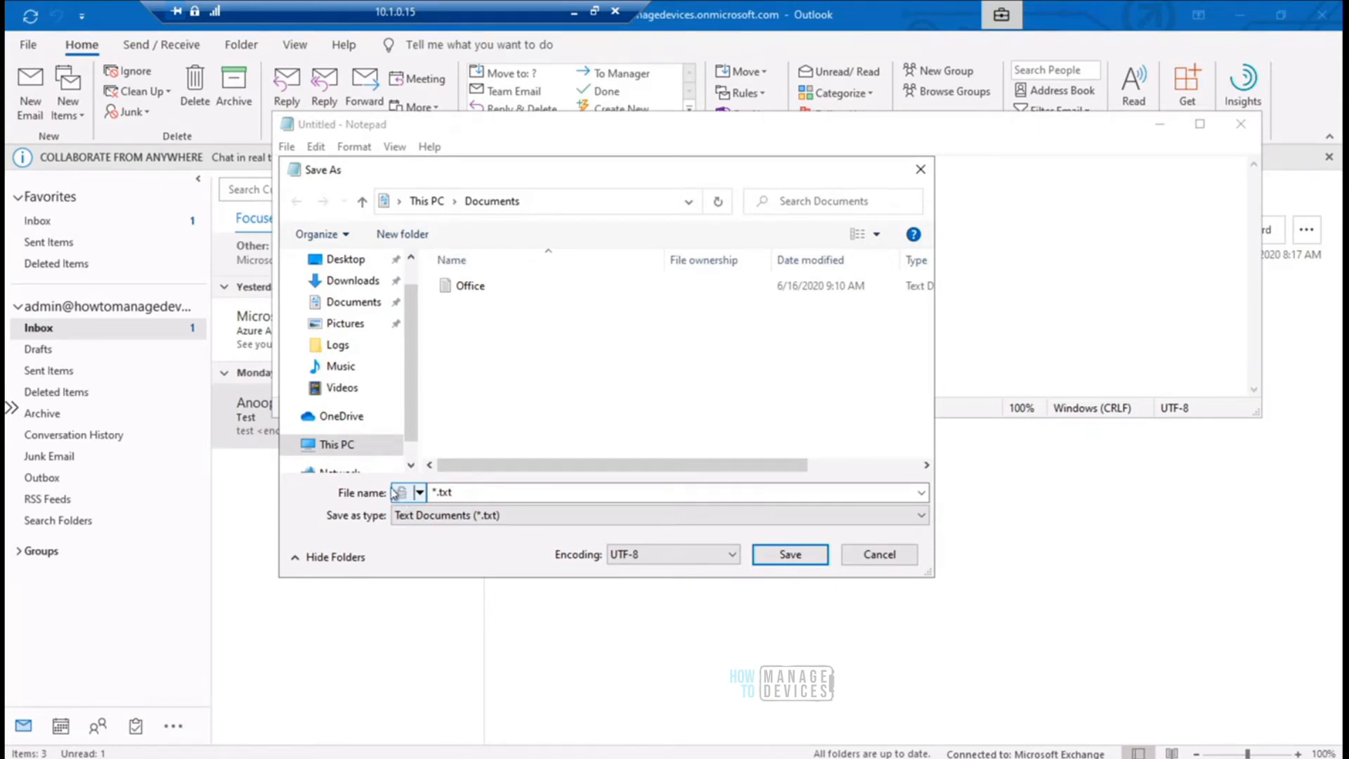
pyautogui.click(419, 494)
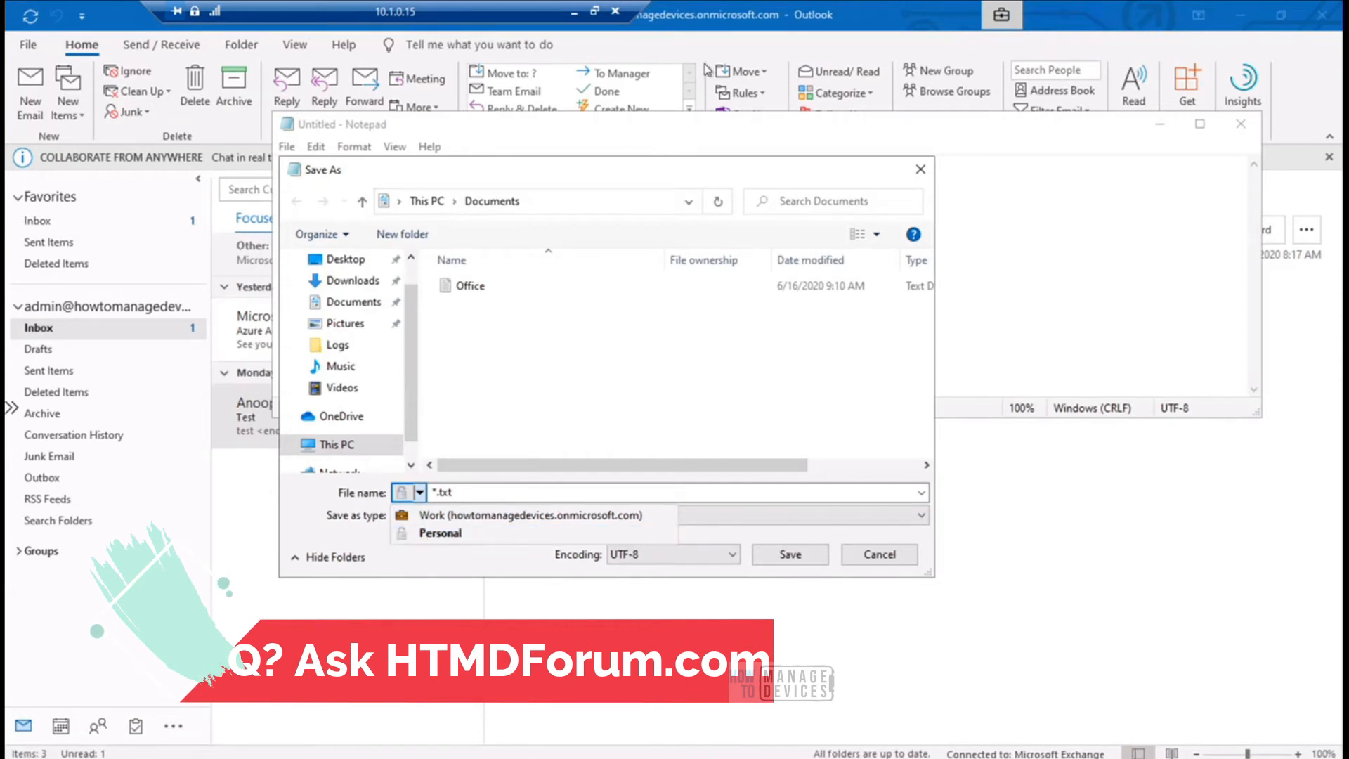
# - Minimize the 10.1.0.15 remote session and switch to the Intune 06 AADR session at 10.1.0.20
pyautogui.moveTo(552, 21); pyautogui.dragTo(1166, 19)
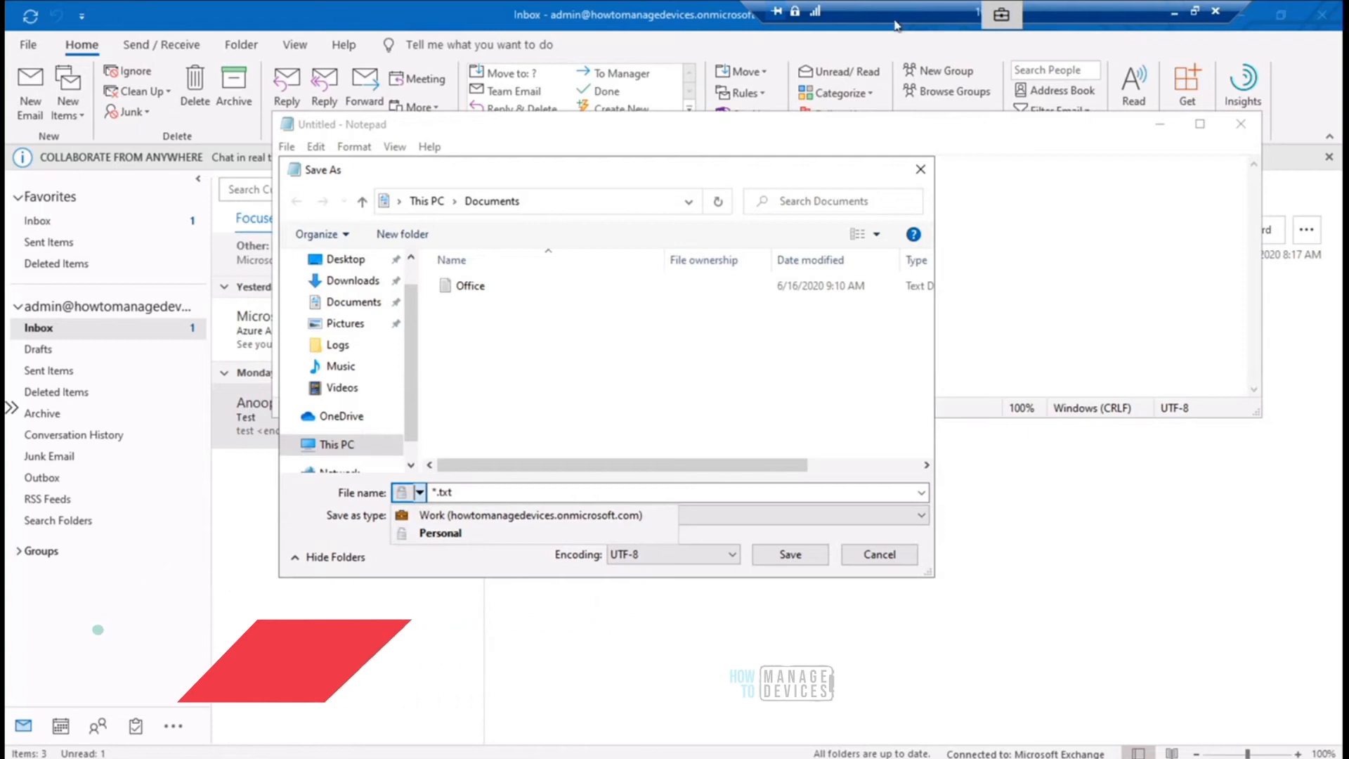
pyautogui.click(1173, 14)
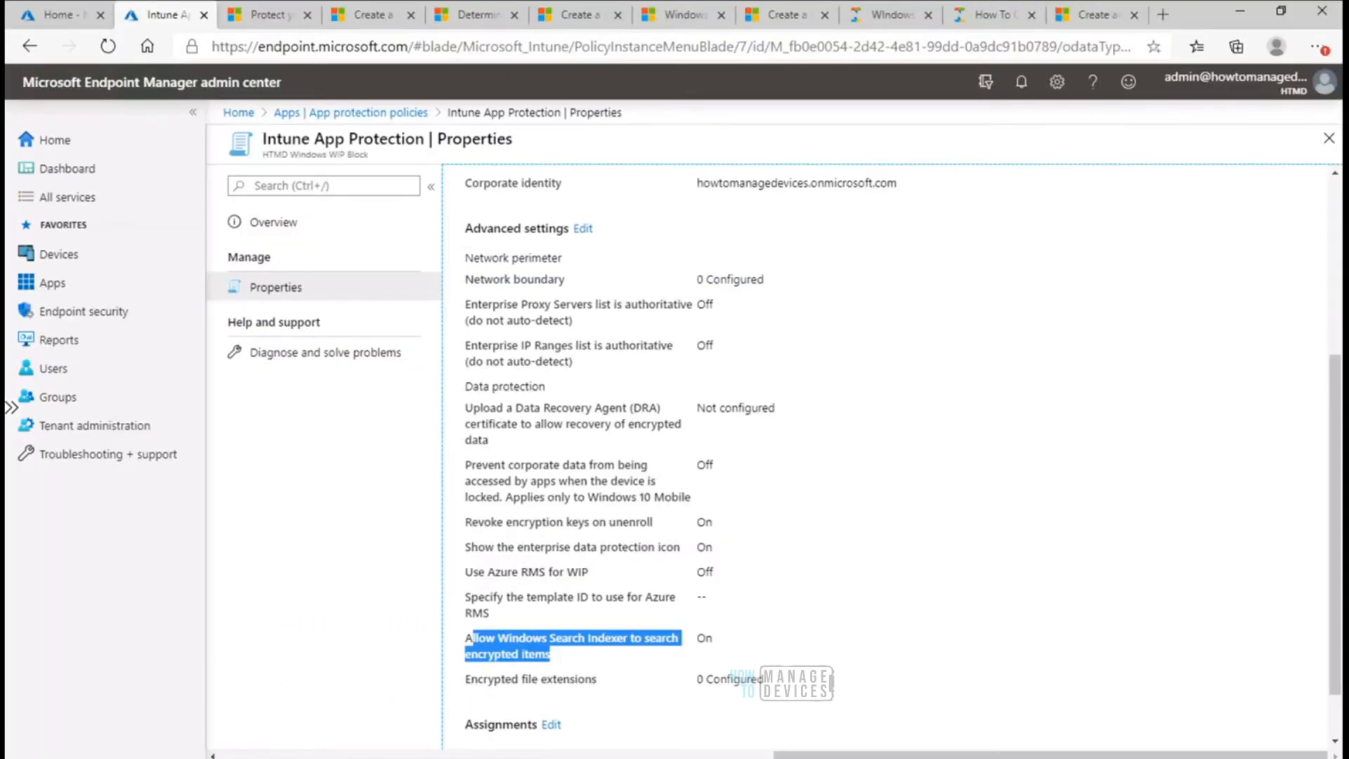
pyautogui.moveTo(803, 727)
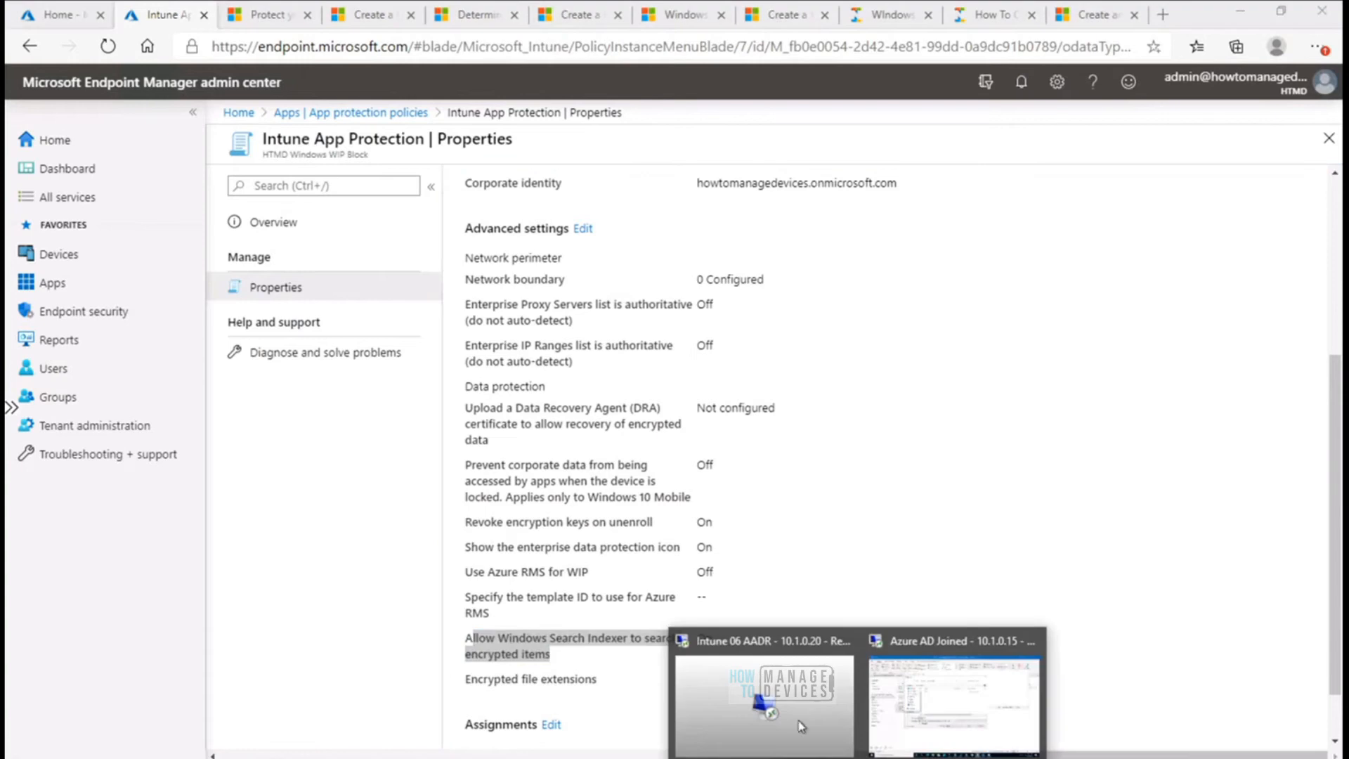
pyautogui.click(746, 696)
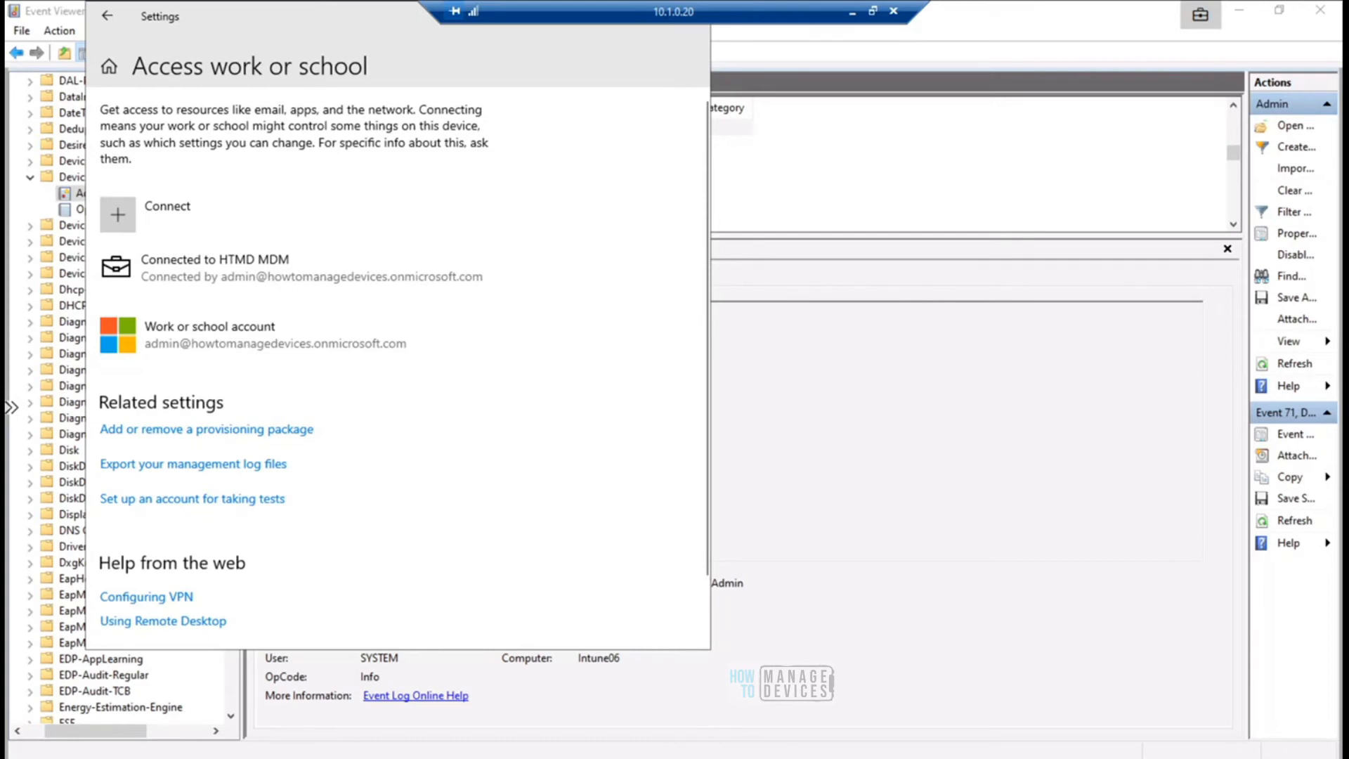
# - Launch Notepad with the Run command "notepad" and open the Save As dialog for the blank document
pyautogui.press('super+x')
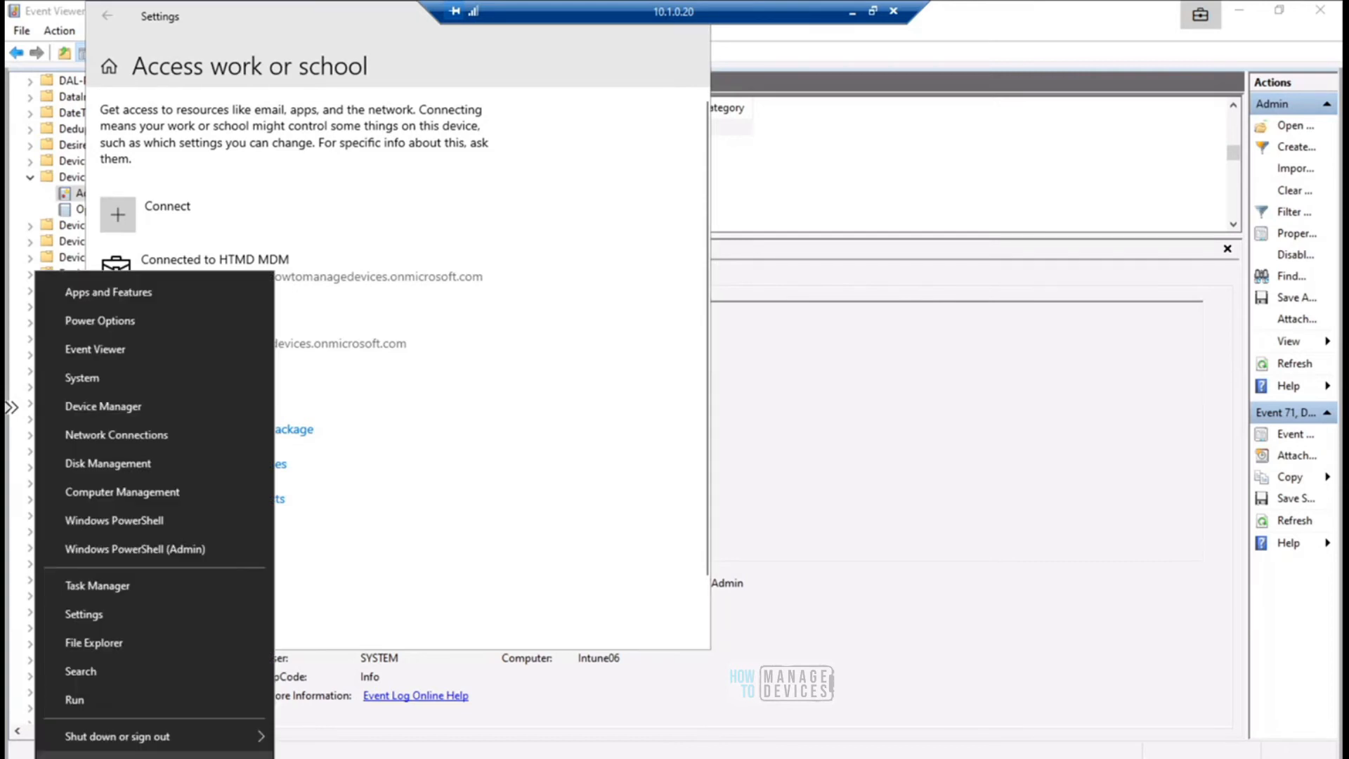
pyautogui.click(88, 704)
pyautogui.write('note')
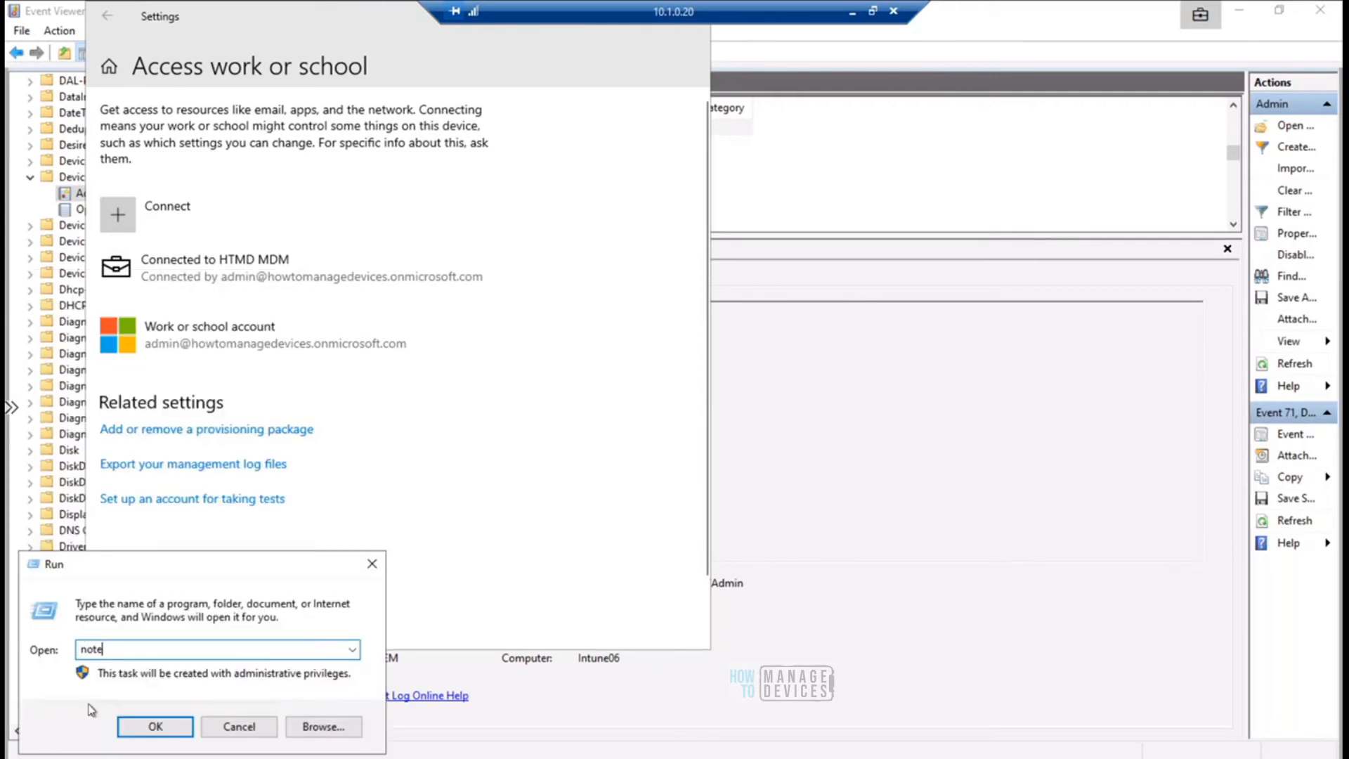
pyautogui.write('pad')
pyautogui.press('Return')
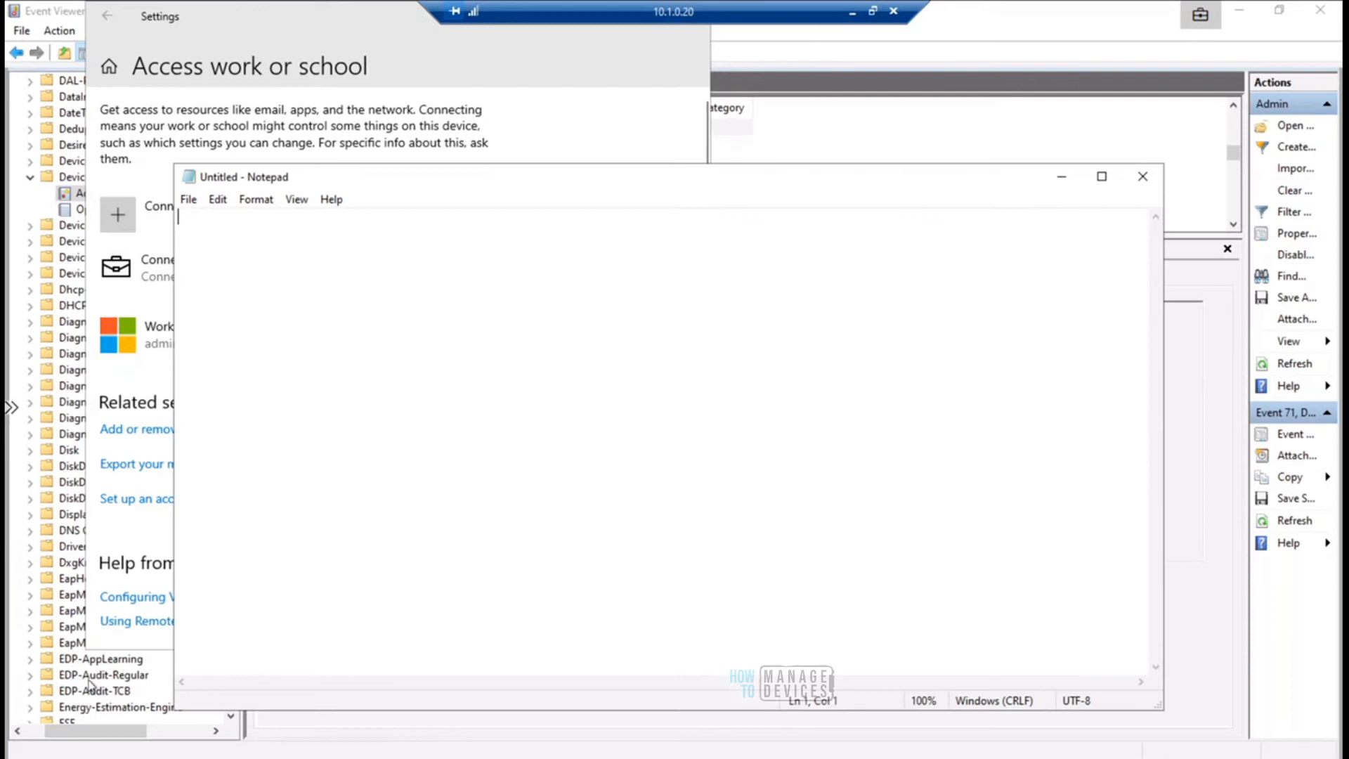
pyautogui.click(189, 200)
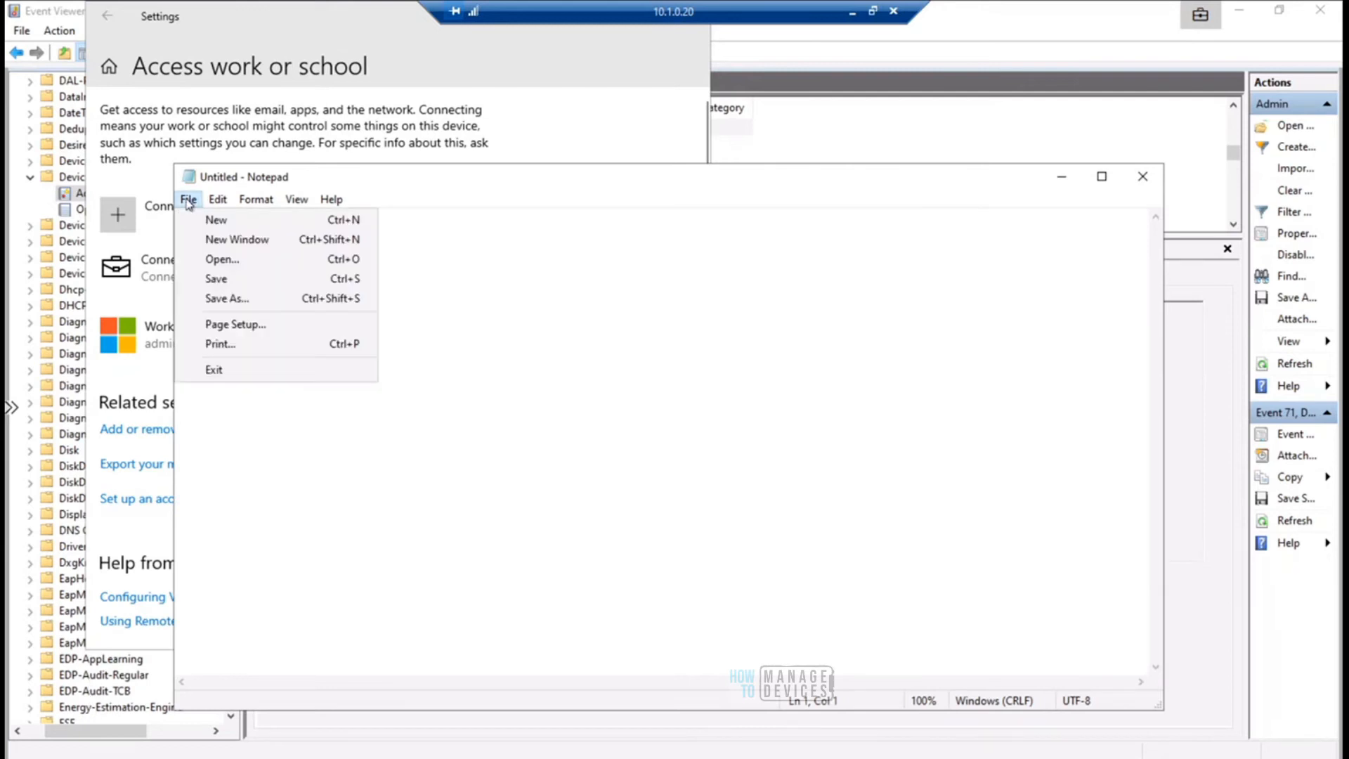
pyautogui.click(226, 298)
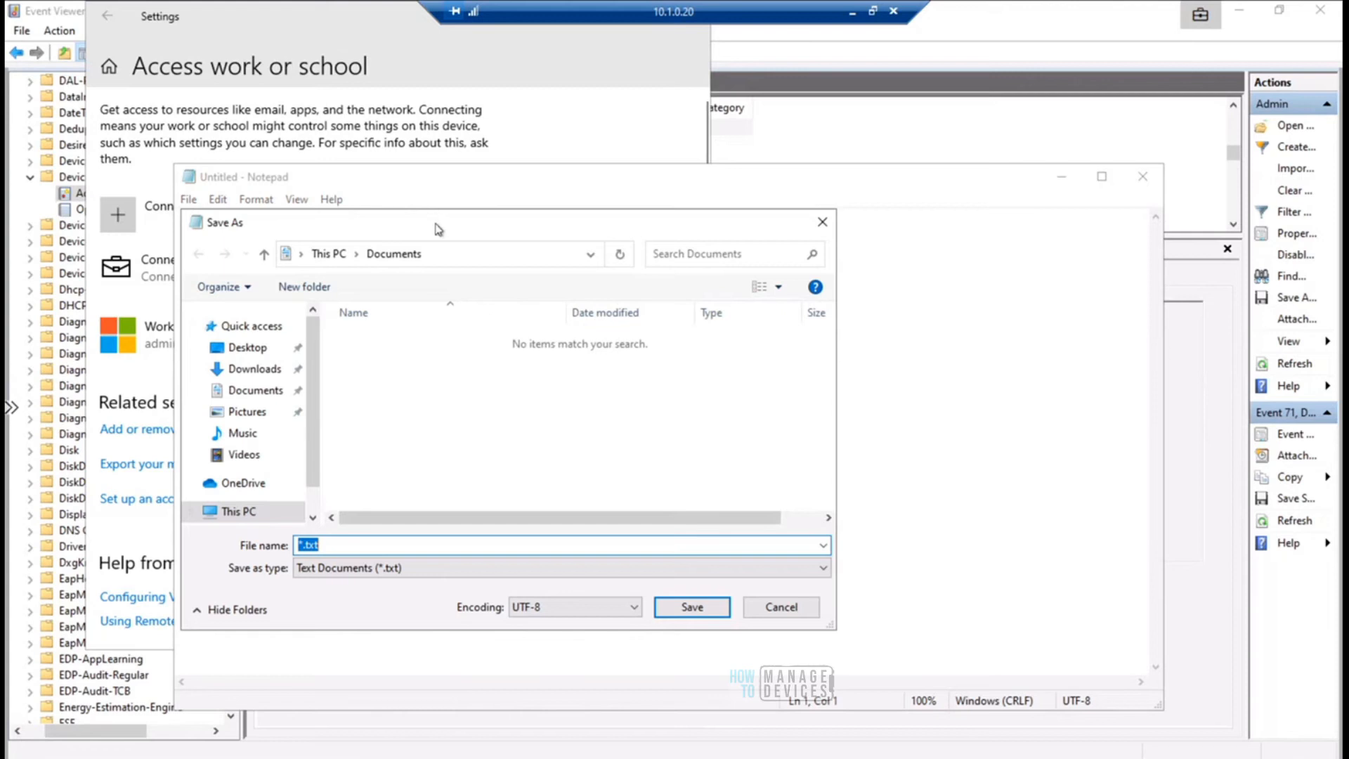
# - Open Task Manager in the 10.1.0.20 session with more details, and show the process Details list maximized
pyautogui.moveTo(441, 226); pyautogui.dragTo(588, 177)
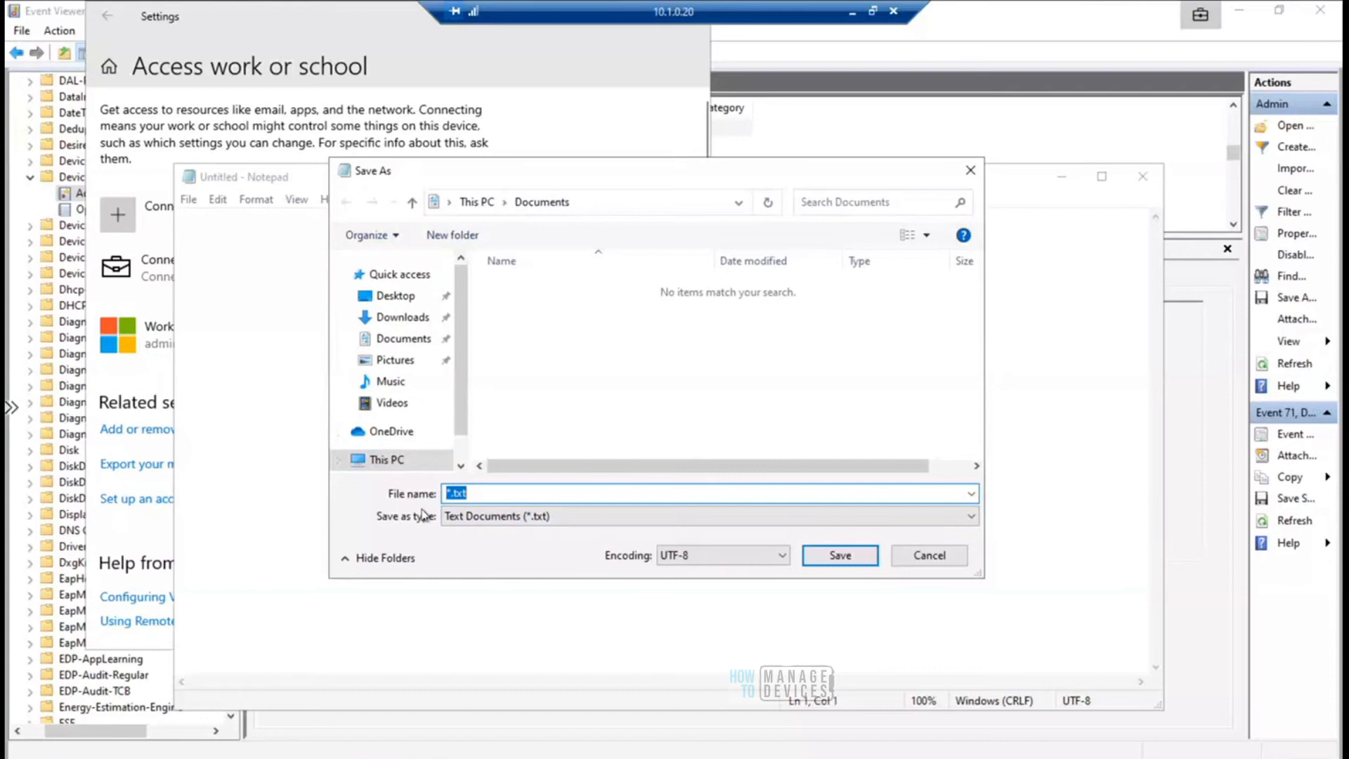
pyautogui.rightClick(822, 755)
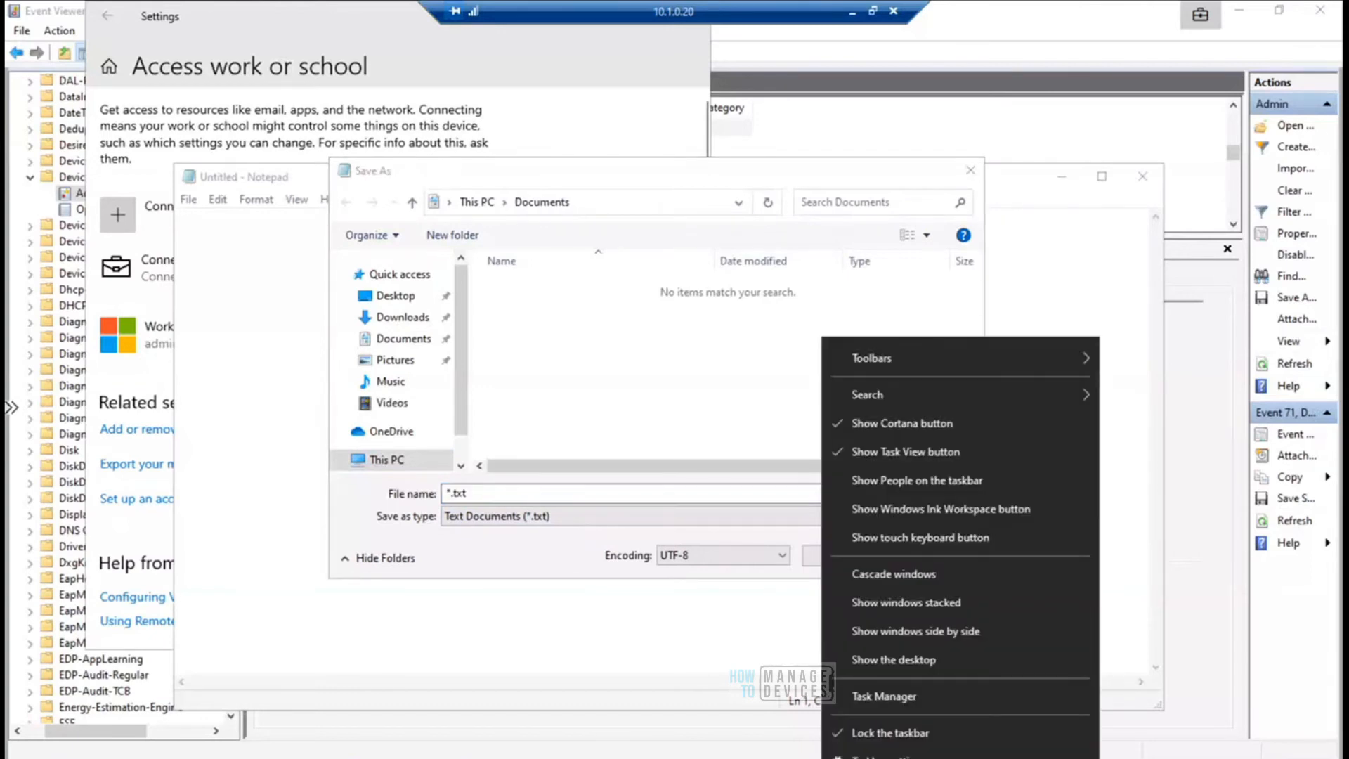
pyautogui.click(912, 698)
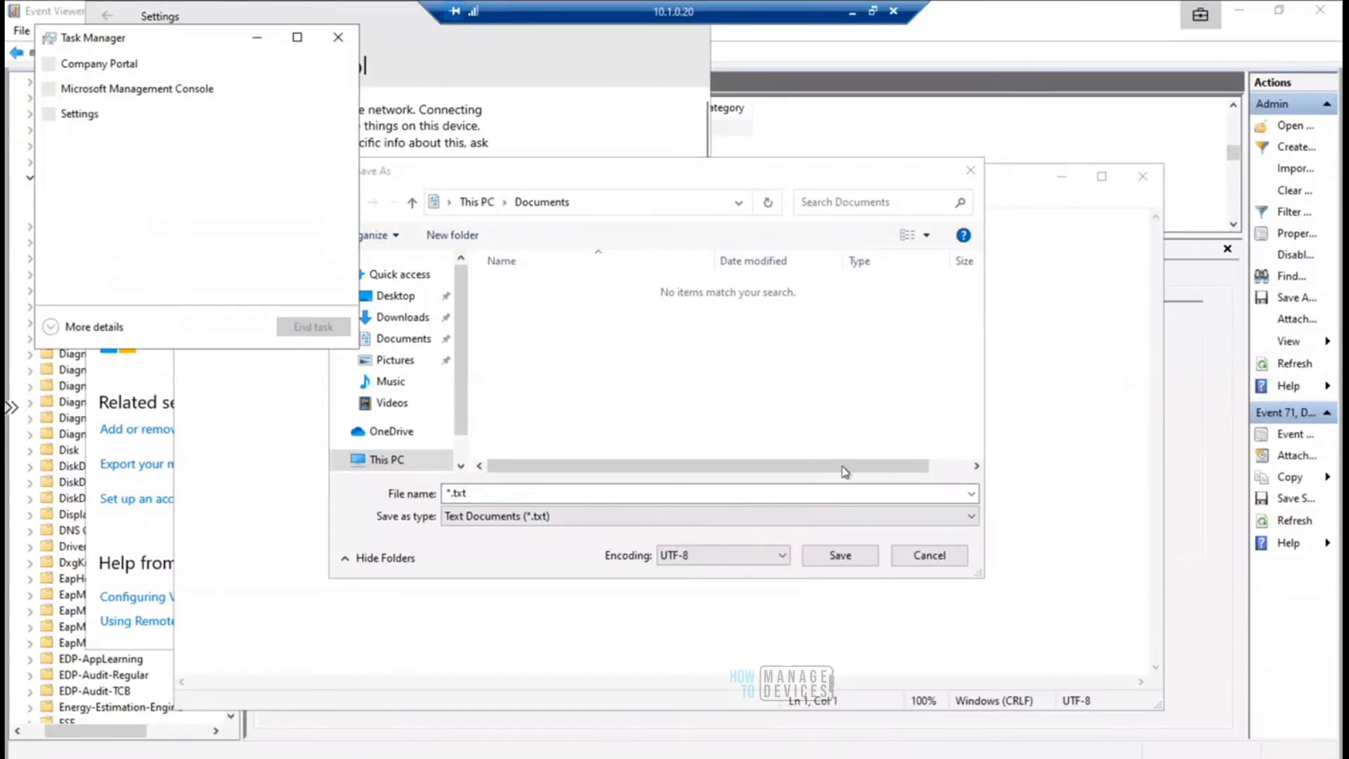
pyautogui.moveTo(244, 56); pyautogui.dragTo(617, 132)
pyautogui.click(425, 402)
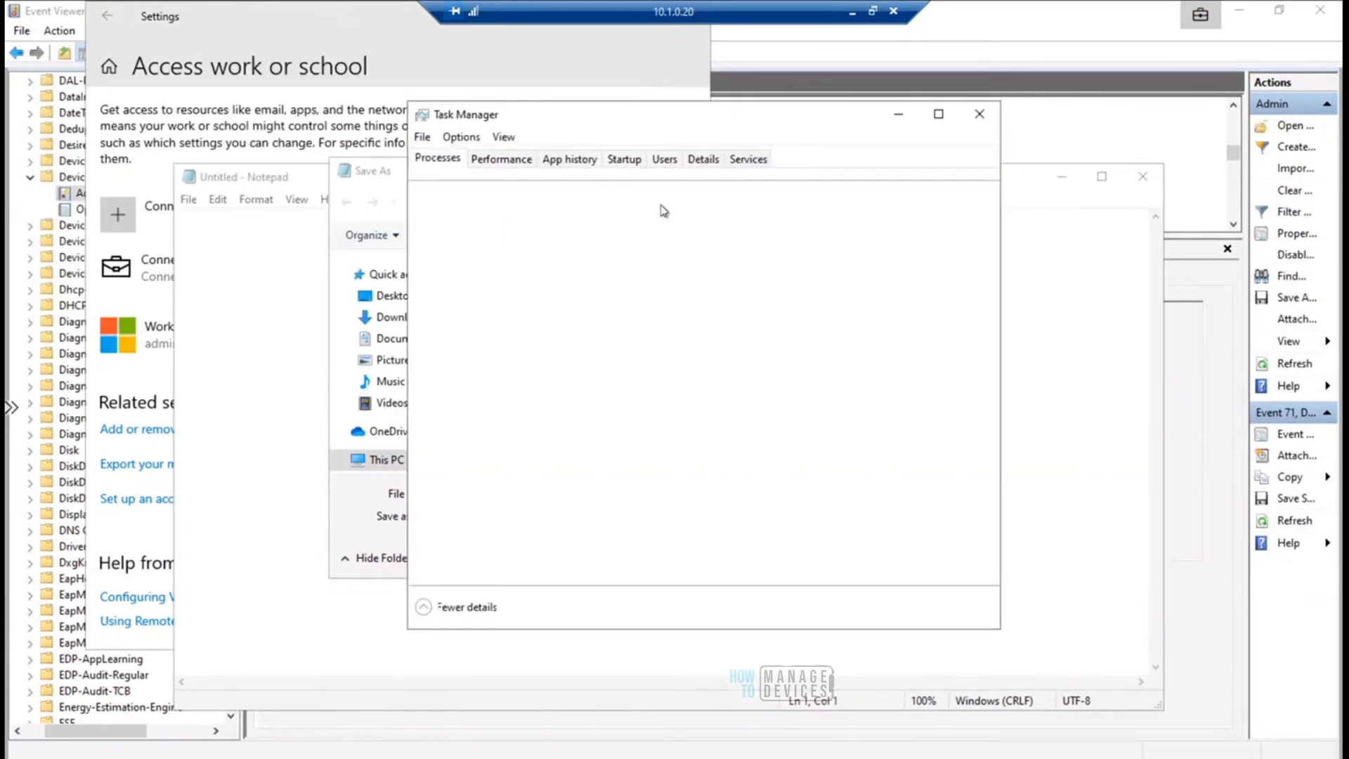
pyautogui.click(702, 158)
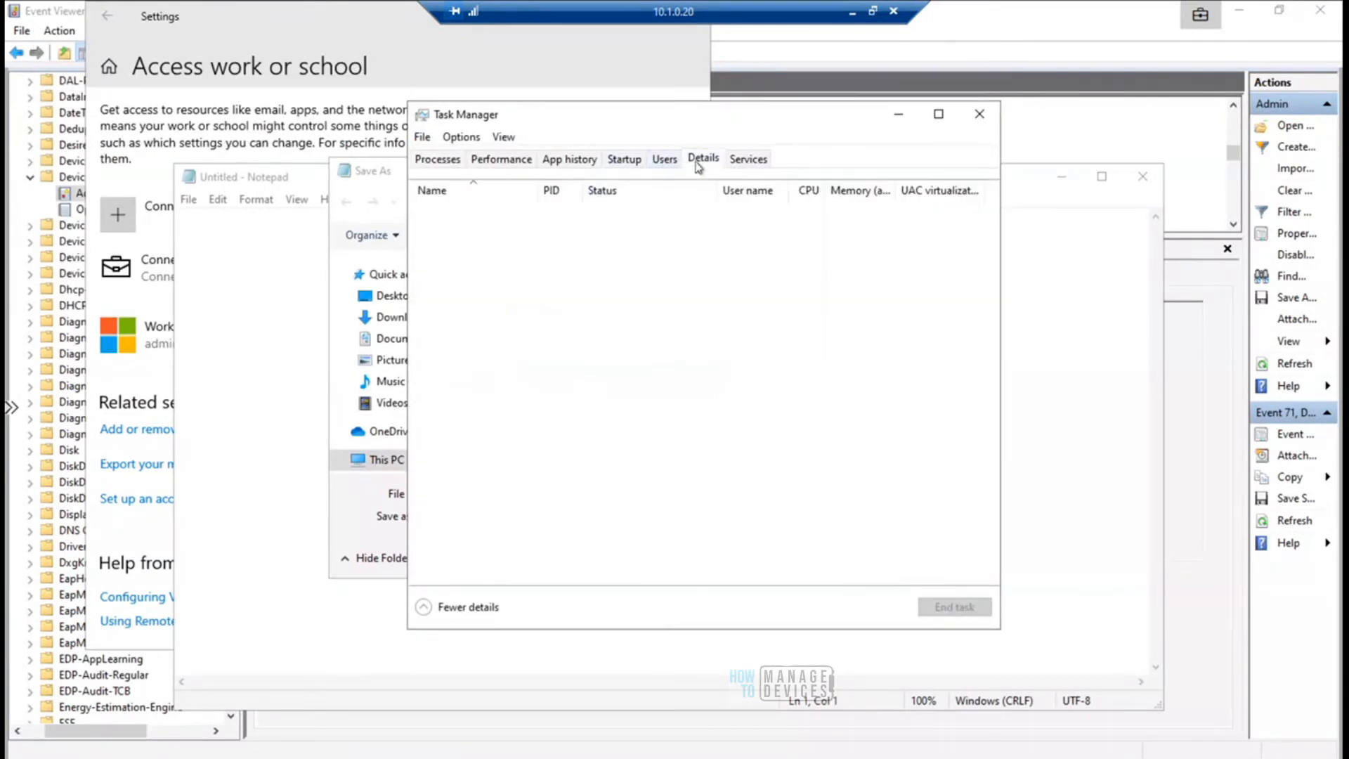
pyautogui.click(939, 114)
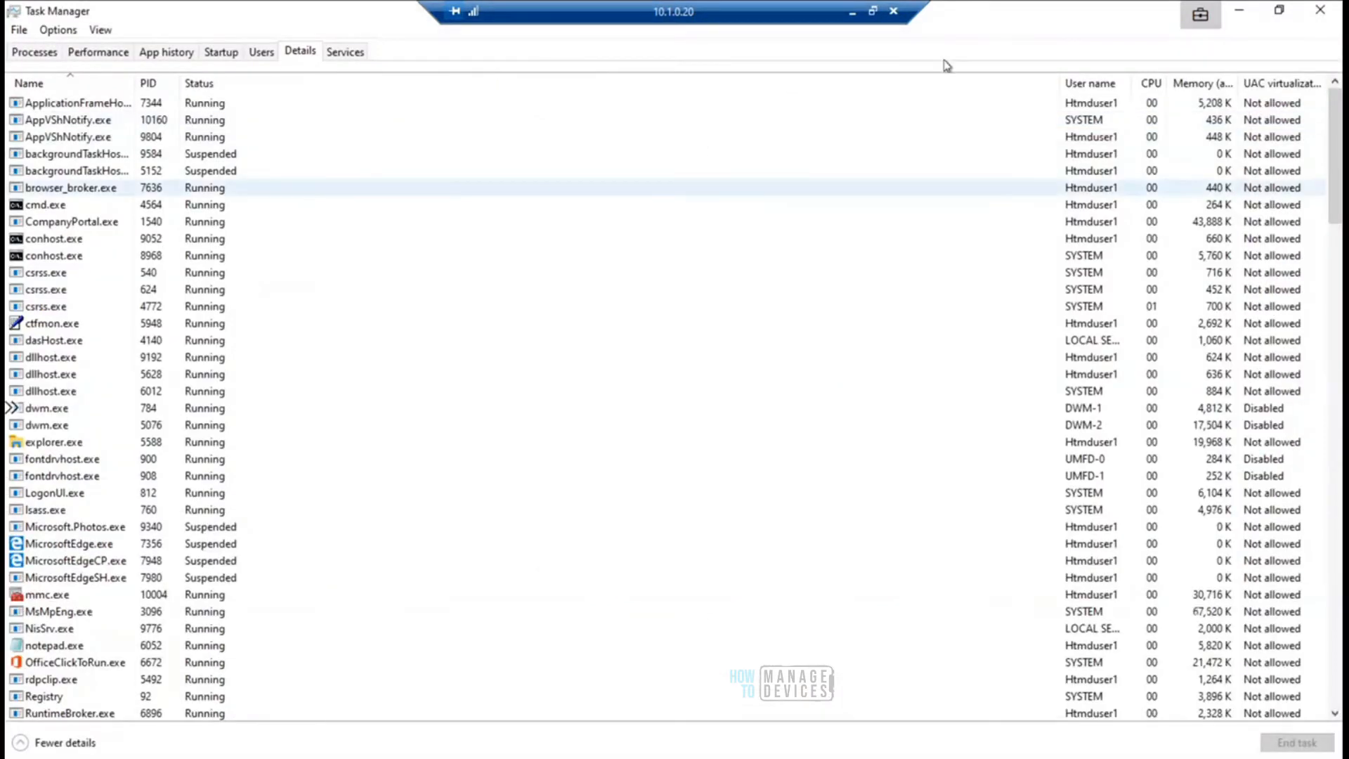
# - Narrow the Status column and add the Enterprise context column to the process details list
pyautogui.moveTo(1059, 86); pyautogui.dragTo(305, 98)
pyautogui.rightClick(634, 88)
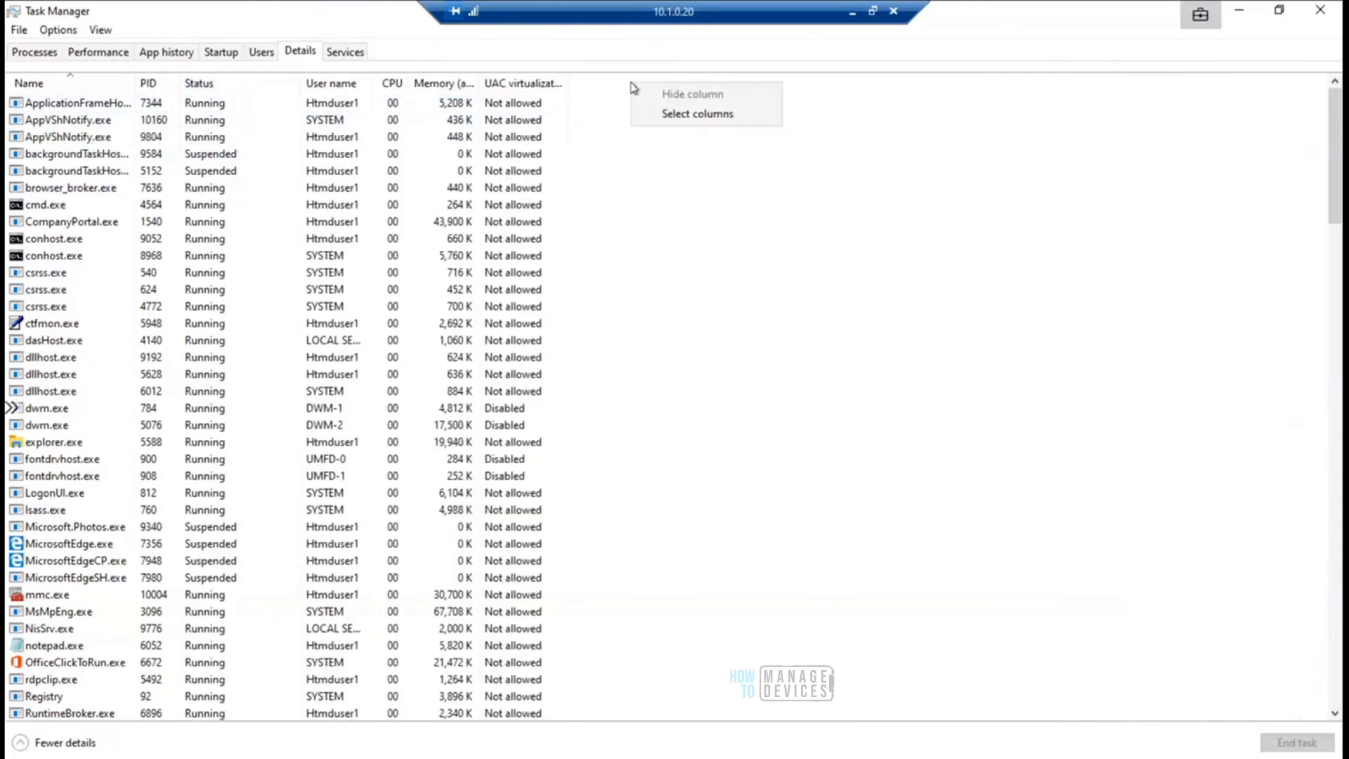
pyautogui.click(682, 117)
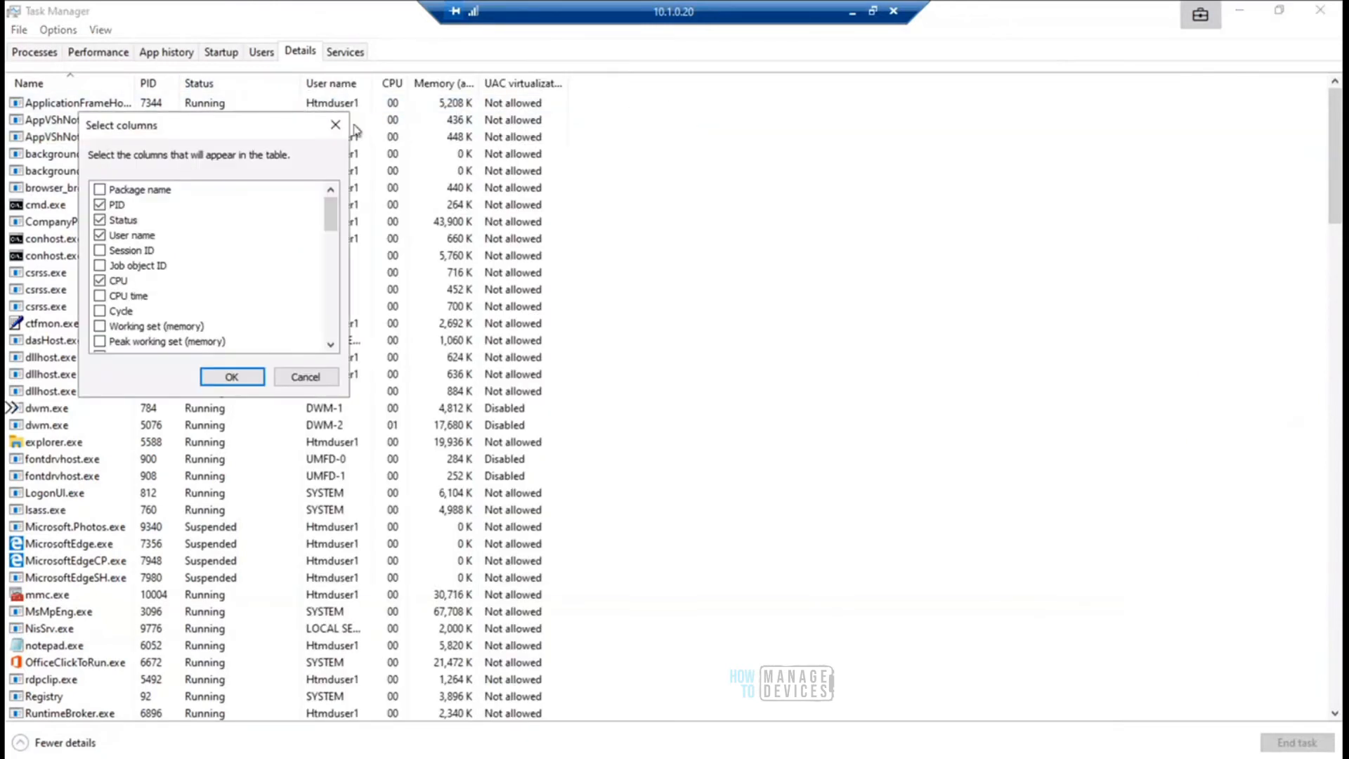
pyautogui.moveTo(260, 133); pyautogui.dragTo(730, 124)
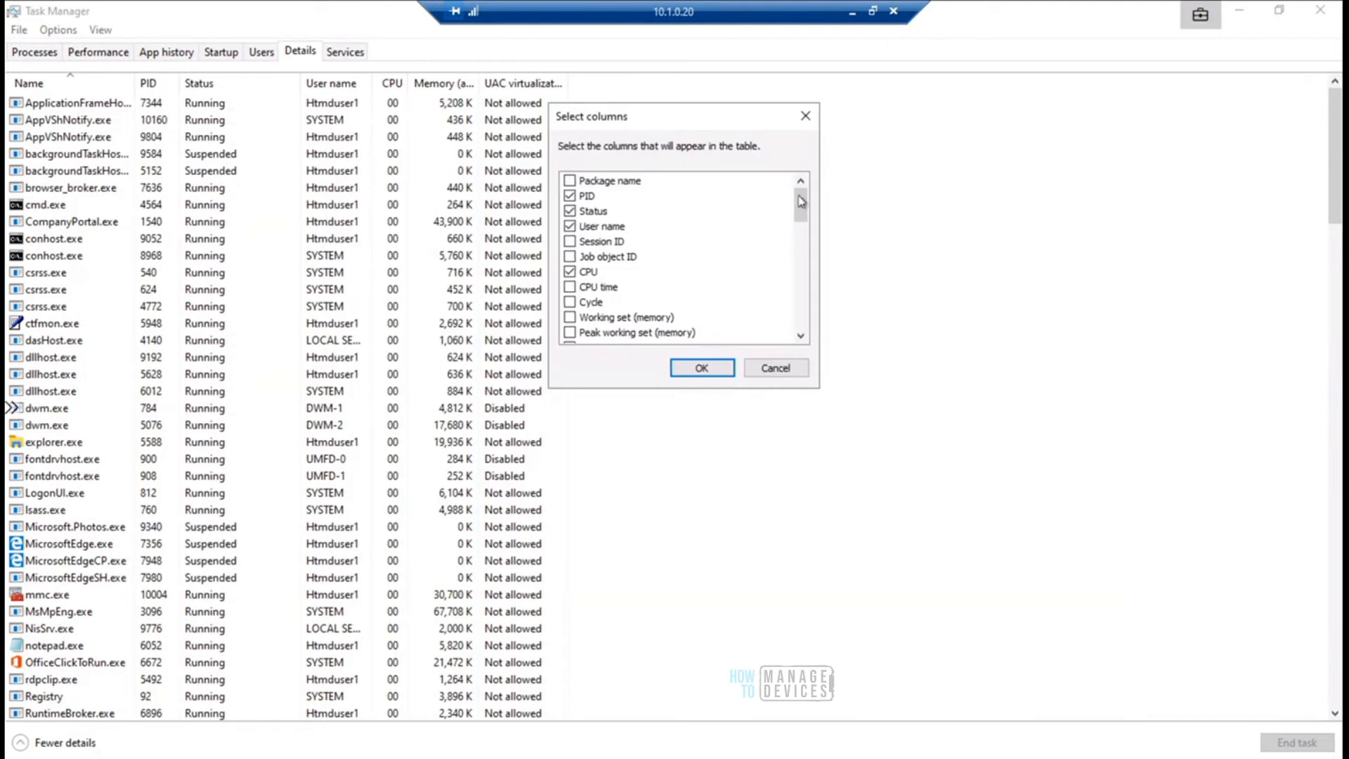
pyautogui.moveTo(805, 209); pyautogui.dragTo(803, 310)
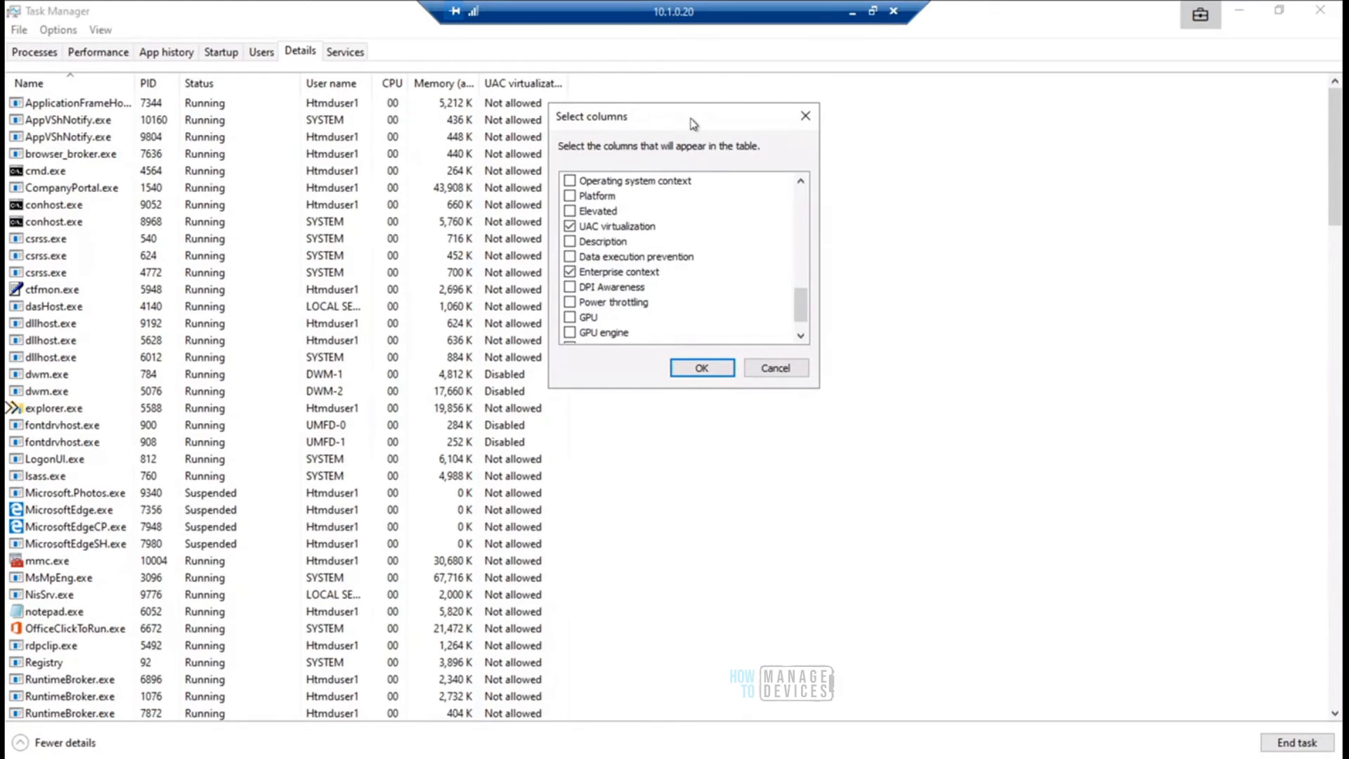
pyautogui.moveTo(781, 119); pyautogui.dragTo(925, 124)
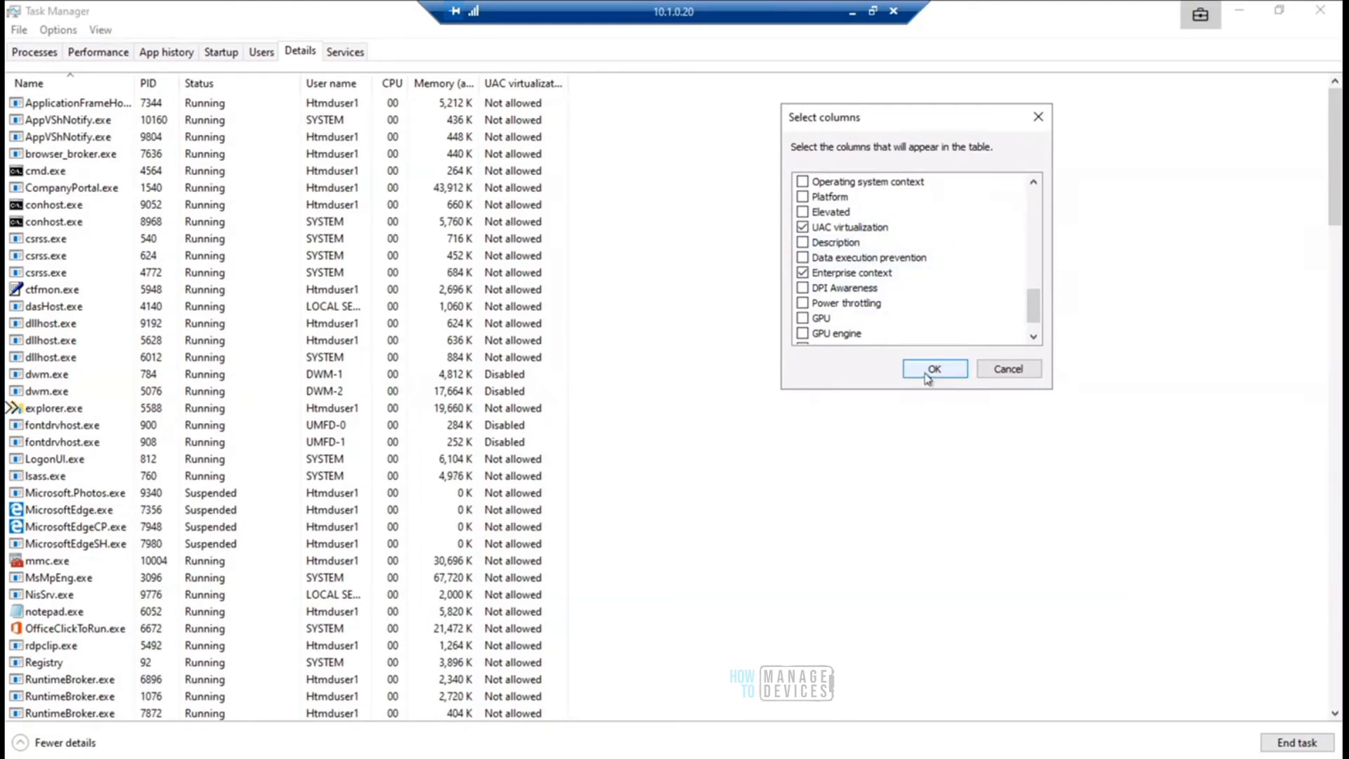
pyautogui.click(925, 375)
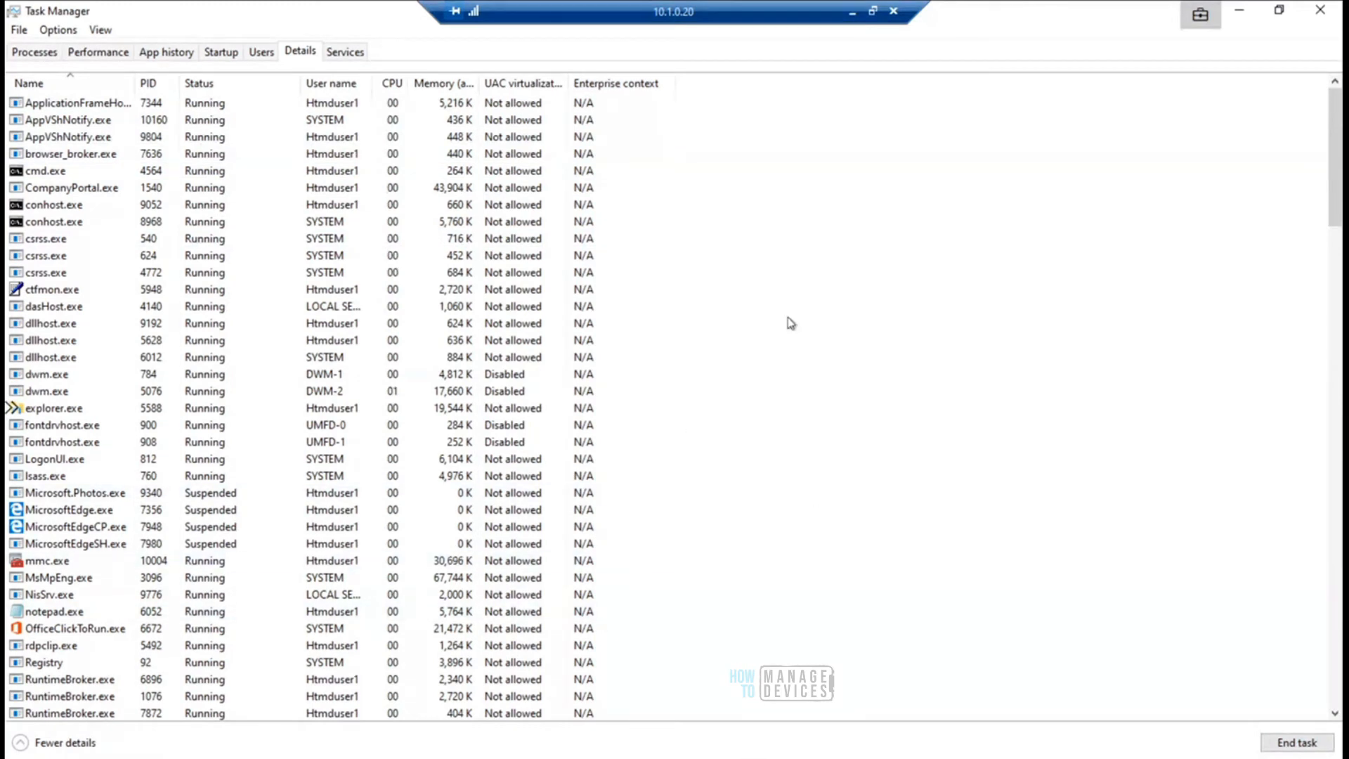
# - Minimize the 10.1.0.20 session and switch to the Azure AD Joined session at 10.1.0.15
pyautogui.click(847, 16)
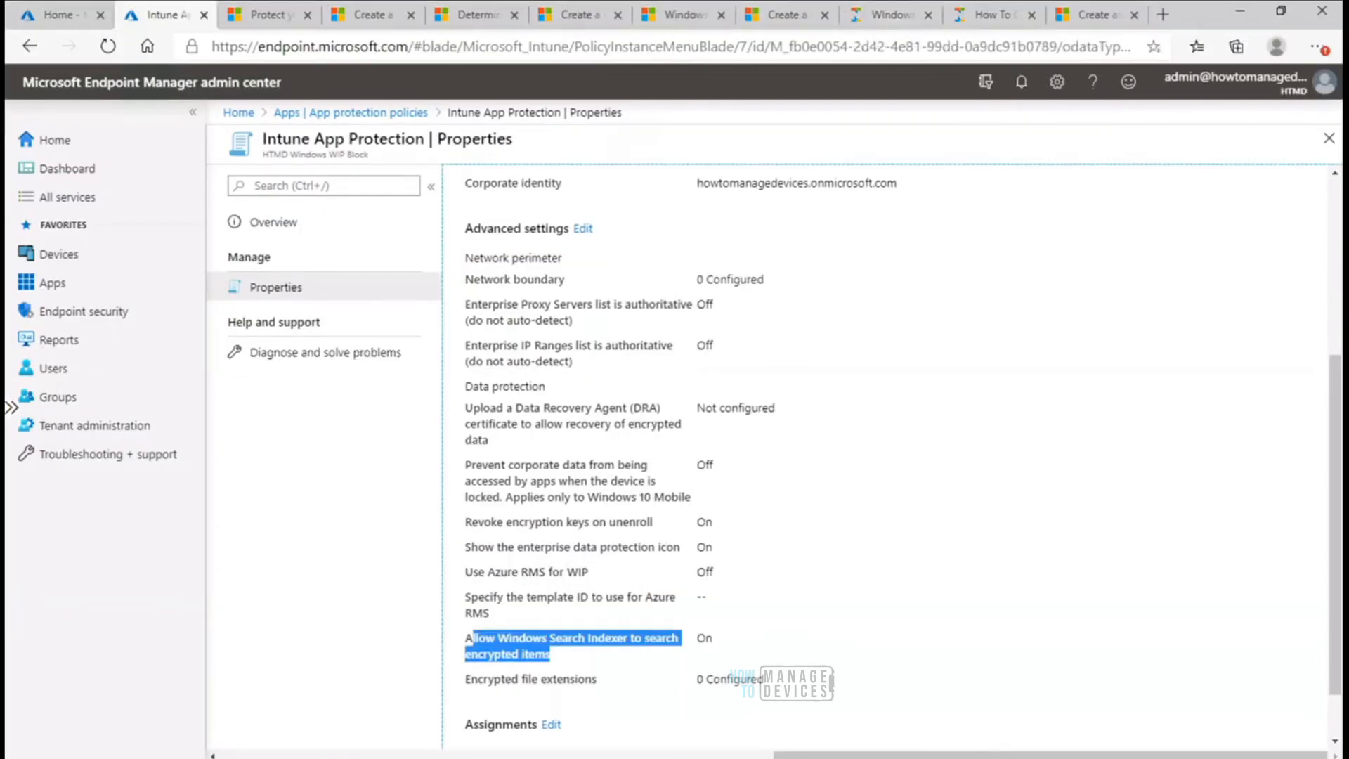
pyautogui.moveTo(857, 753)
pyautogui.click(937, 683)
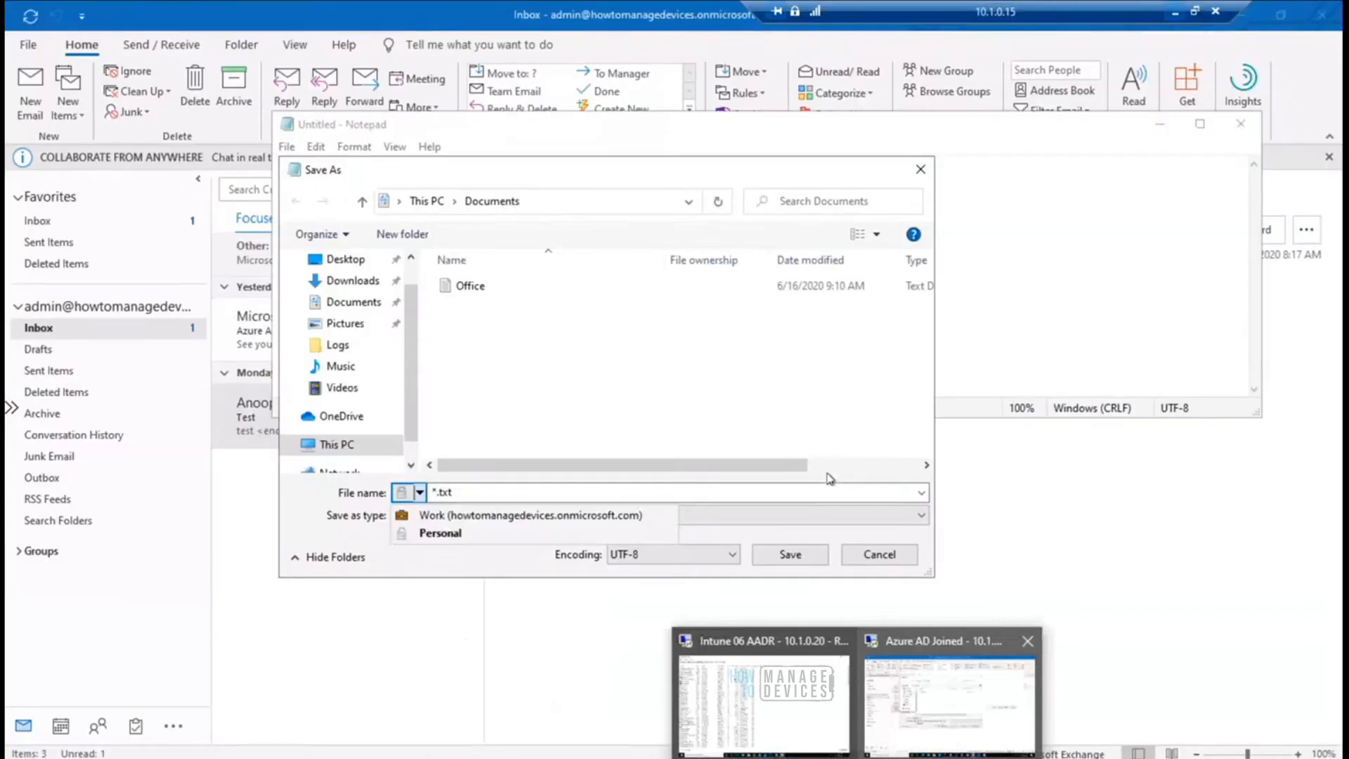
# - Save the blank Notepad document in Documents as "WIP Test" with Work file ownership
pyautogui.moveTo(679, 160); pyautogui.dragTo(841, 143)
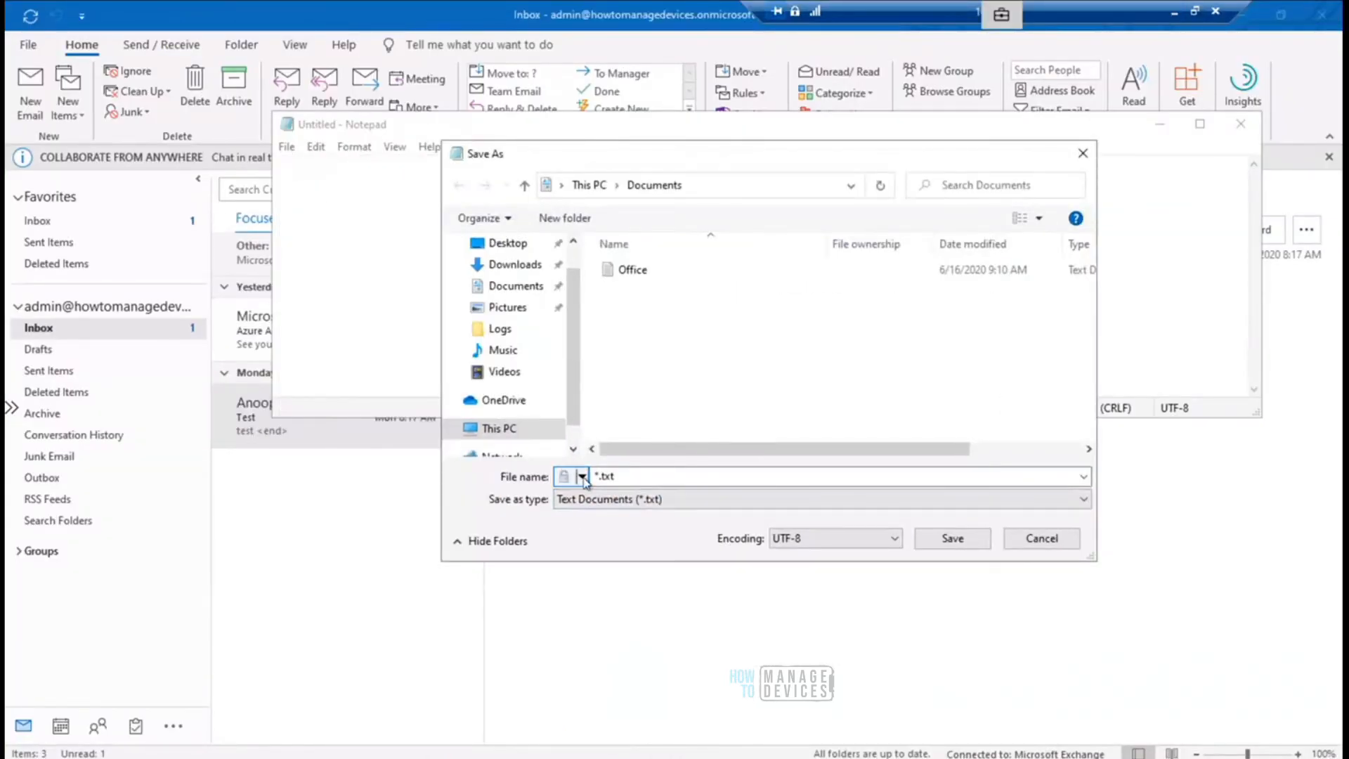
pyautogui.click(583, 477)
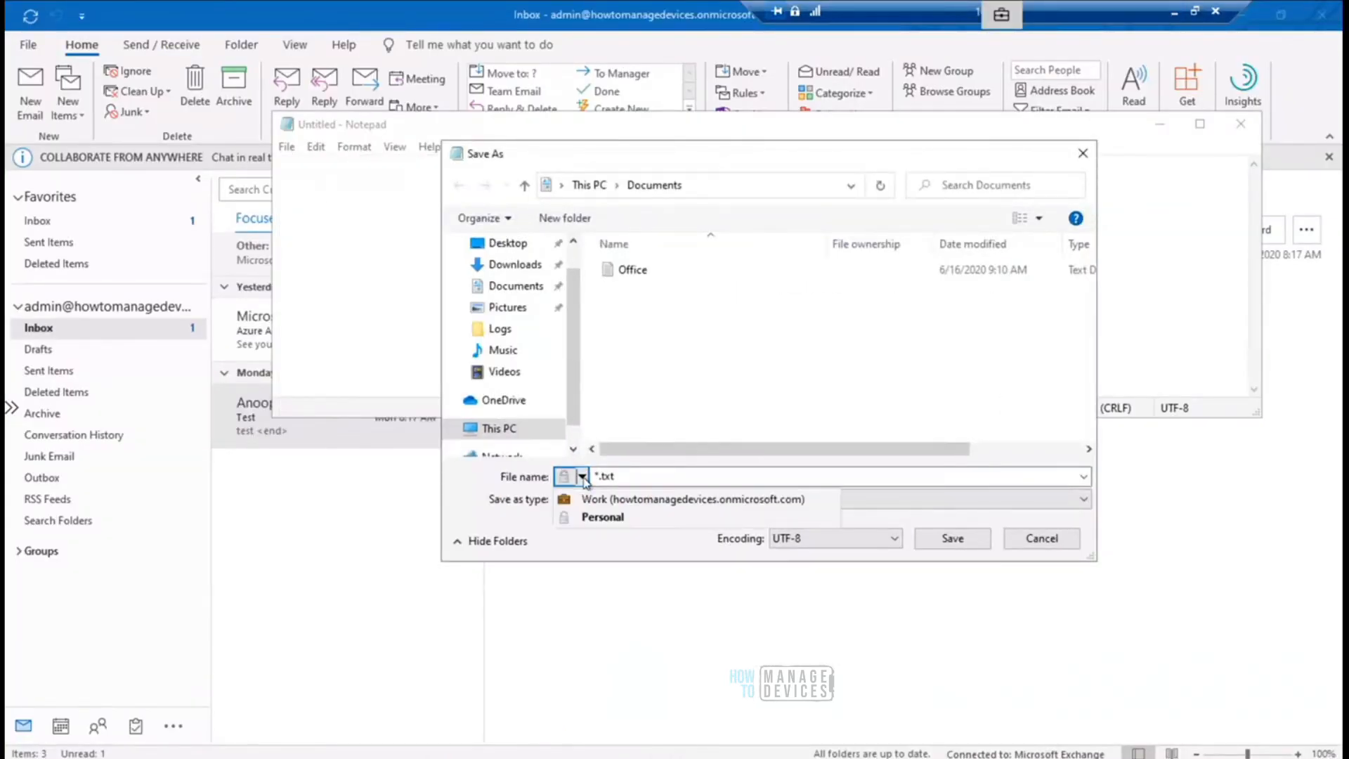
pyautogui.click(634, 499)
pyautogui.click(647, 476)
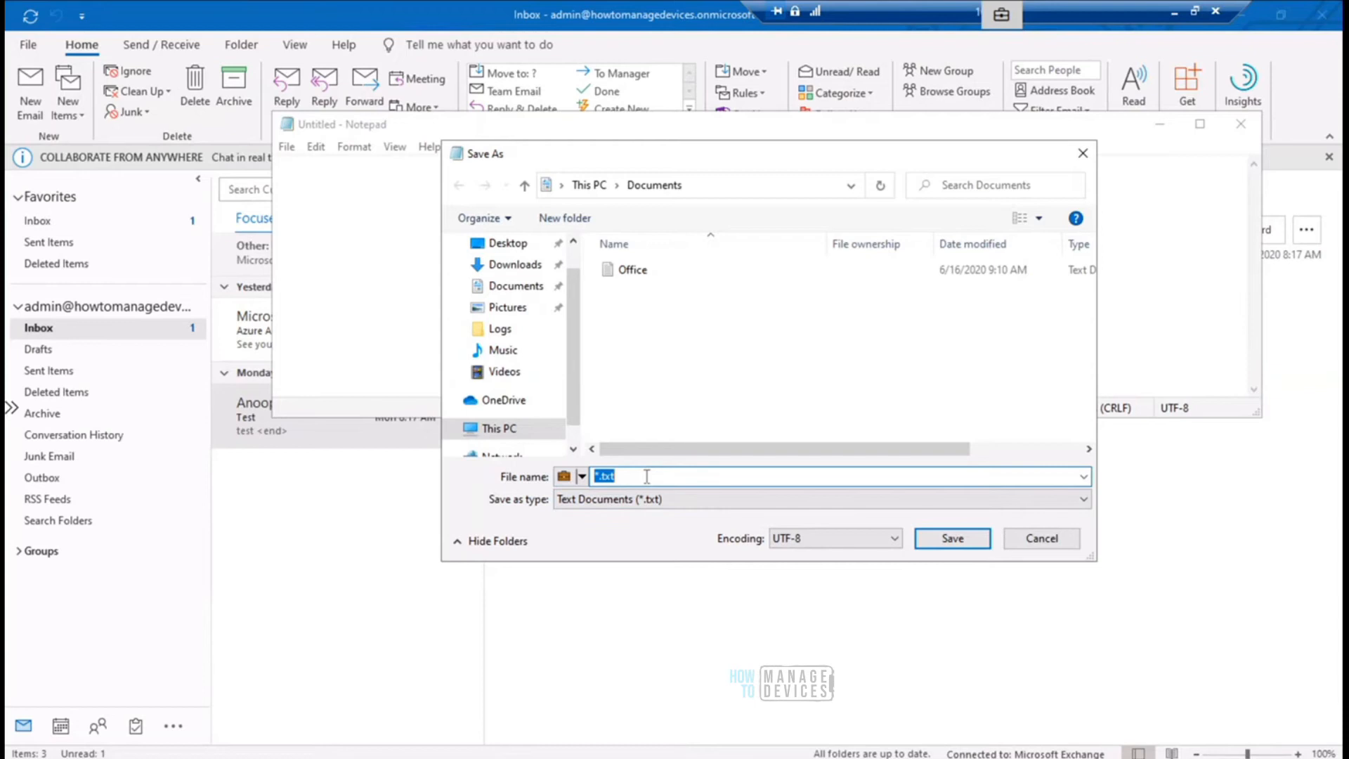
pyautogui.write('jhsdjkh')
pyautogui.click(950, 538)
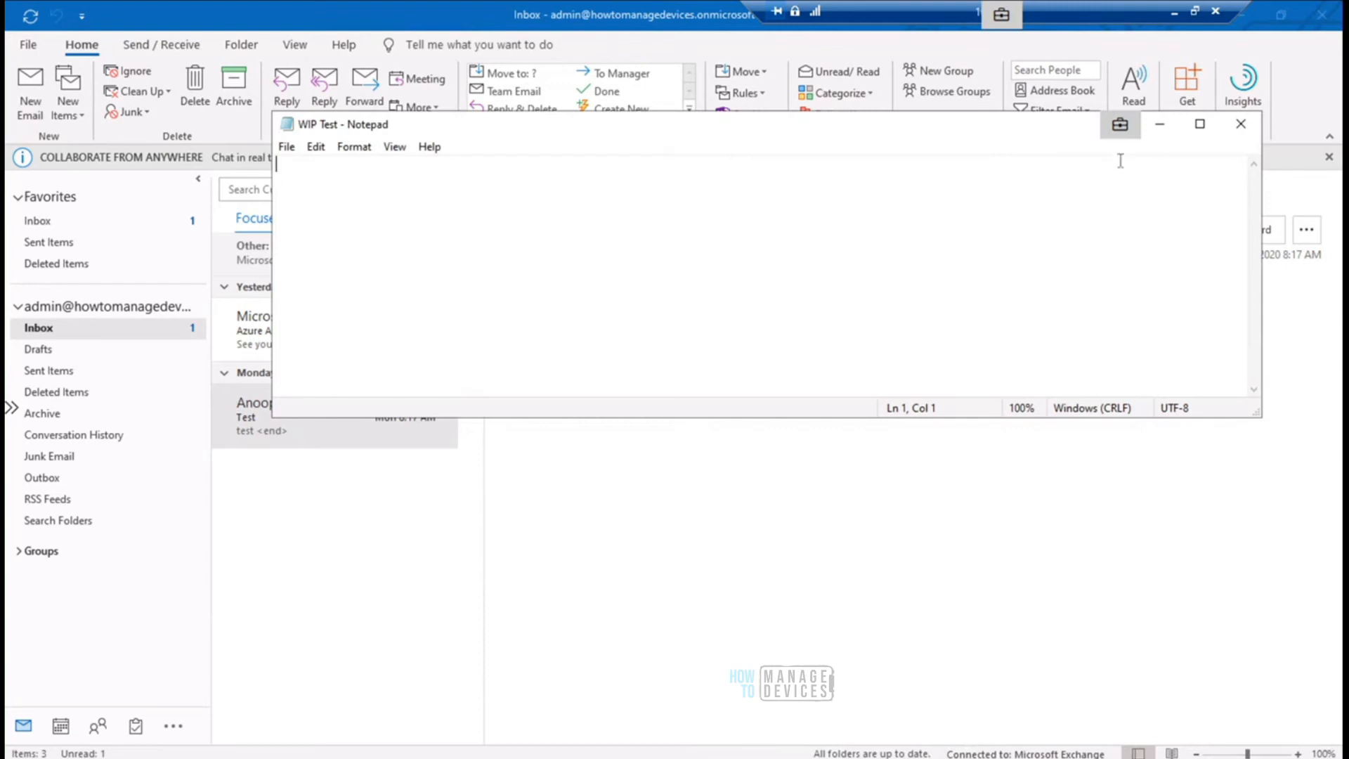
# - Bring up the untitled Notepad document with the Chrome policy text and place it below the WIP Test window
pyautogui.moveTo(1121, 124); pyautogui.dragTo(1048, 127)
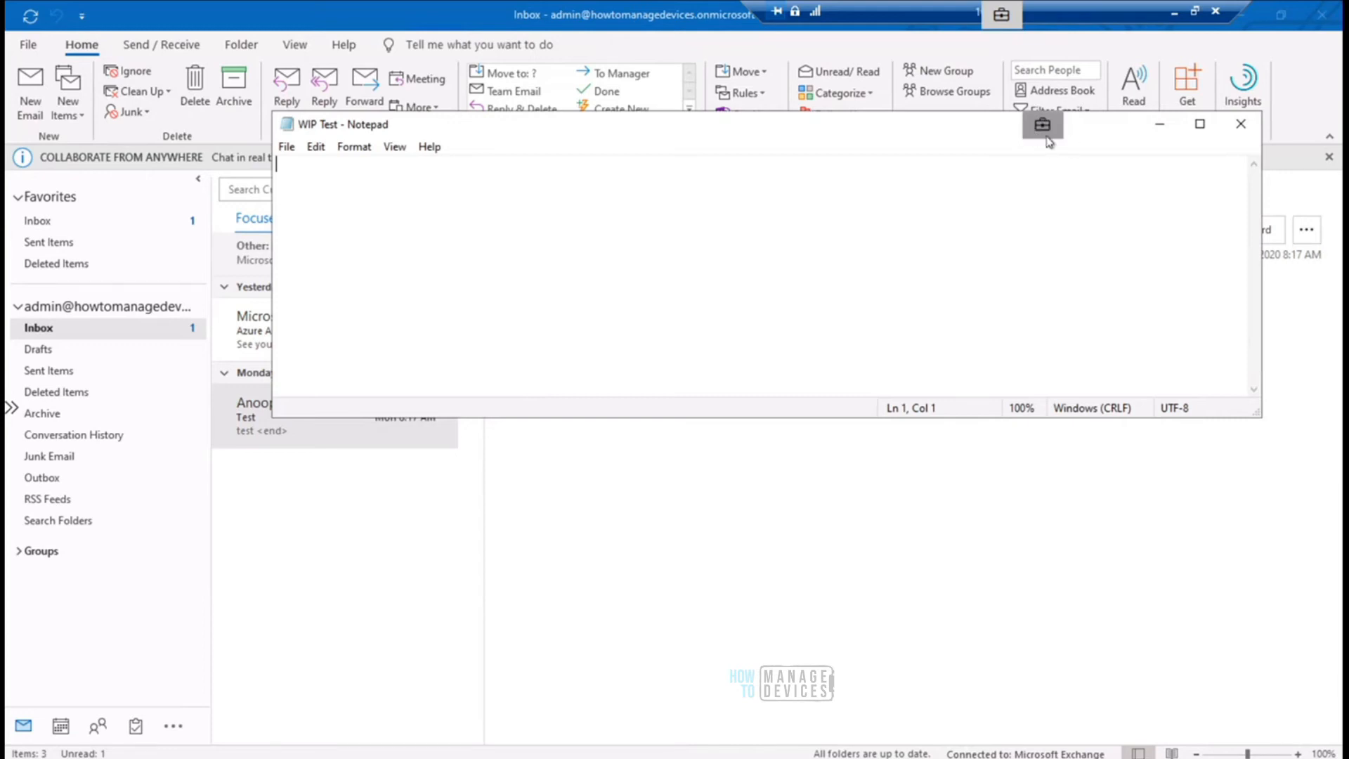
pyautogui.moveTo(725, 758)
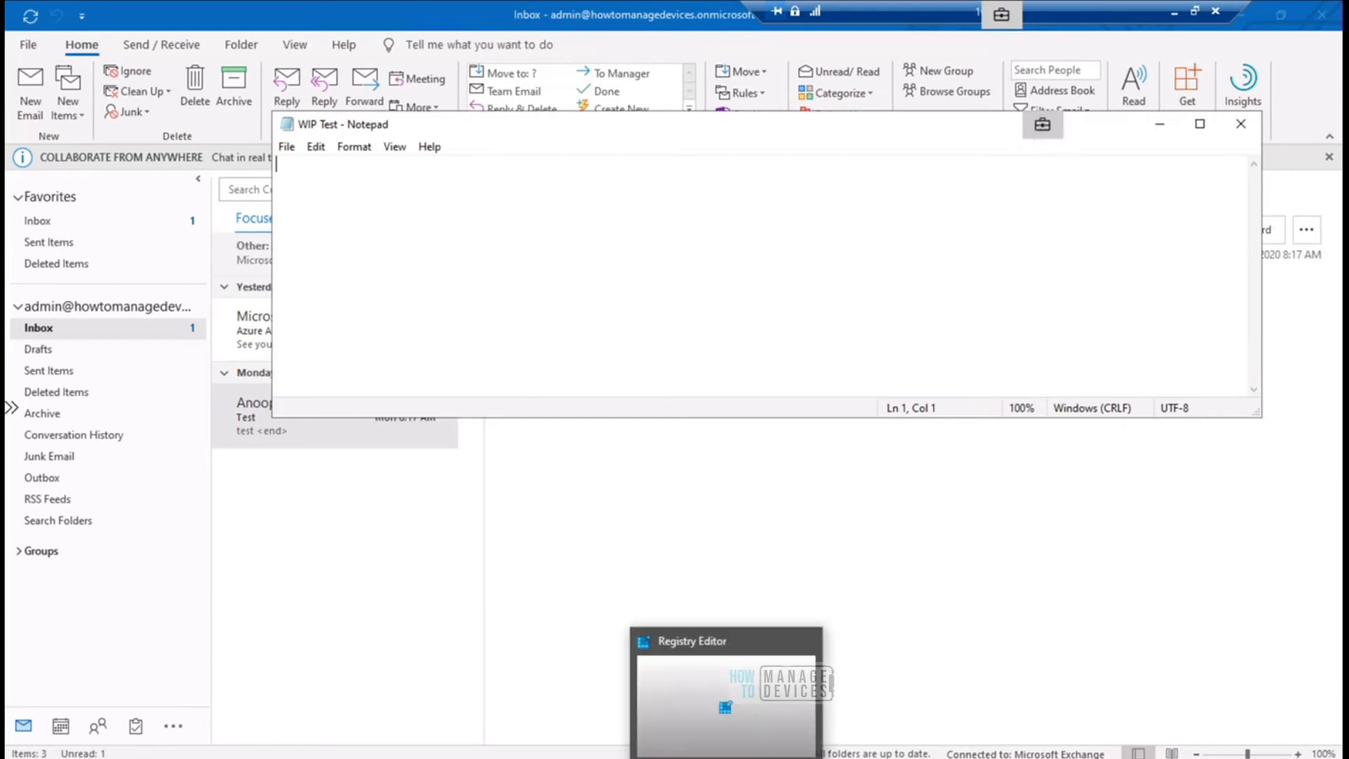
pyautogui.moveTo(855, 758)
pyautogui.click(787, 703)
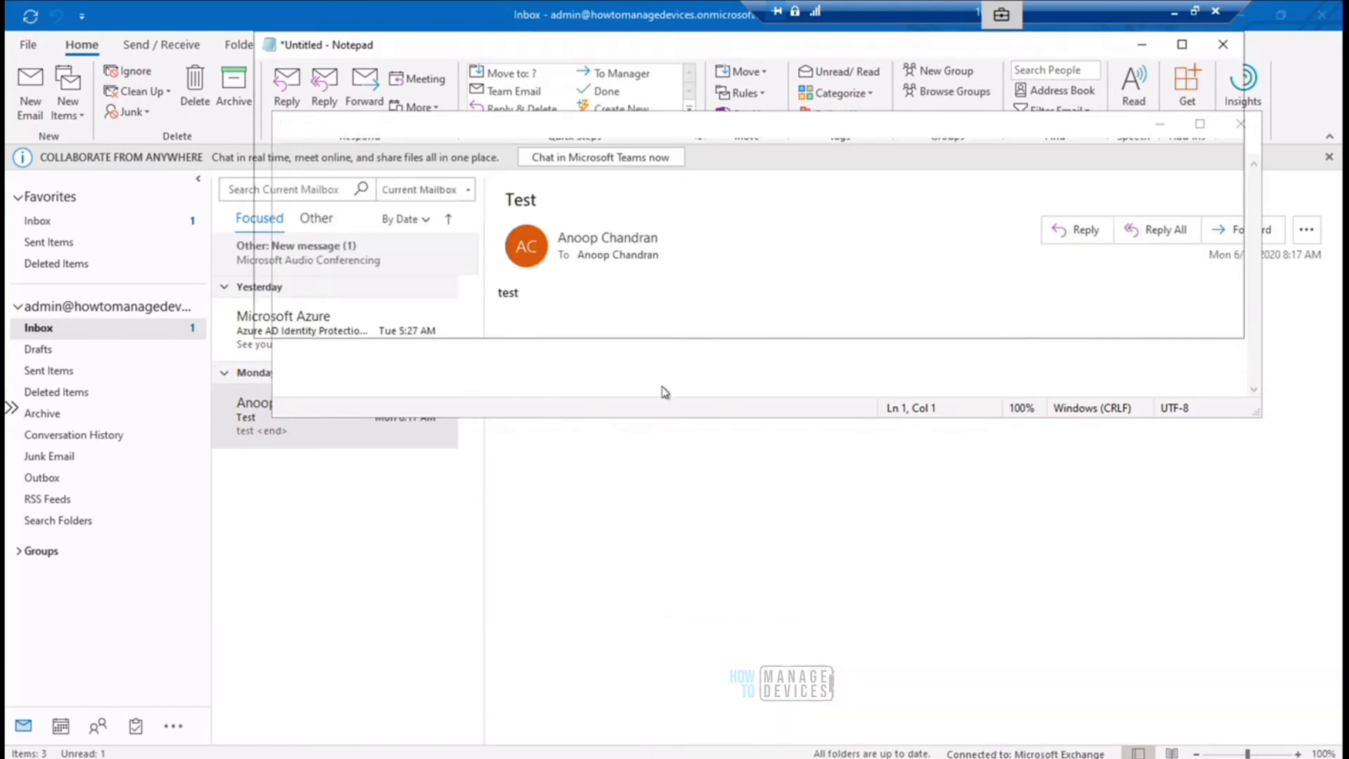
pyautogui.moveTo(636, 50); pyautogui.dragTo(579, 395)
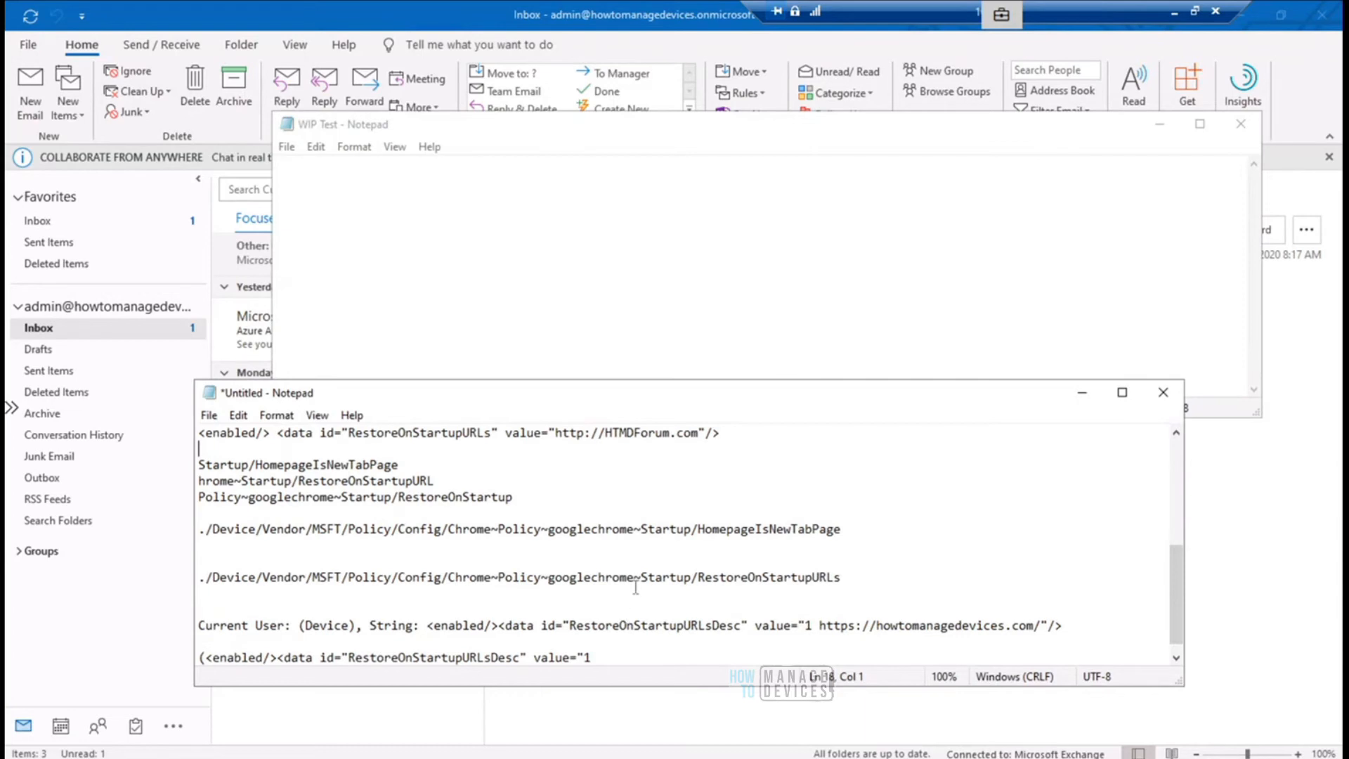
pyautogui.moveTo(633, 541); pyautogui.dragTo(299, 465)
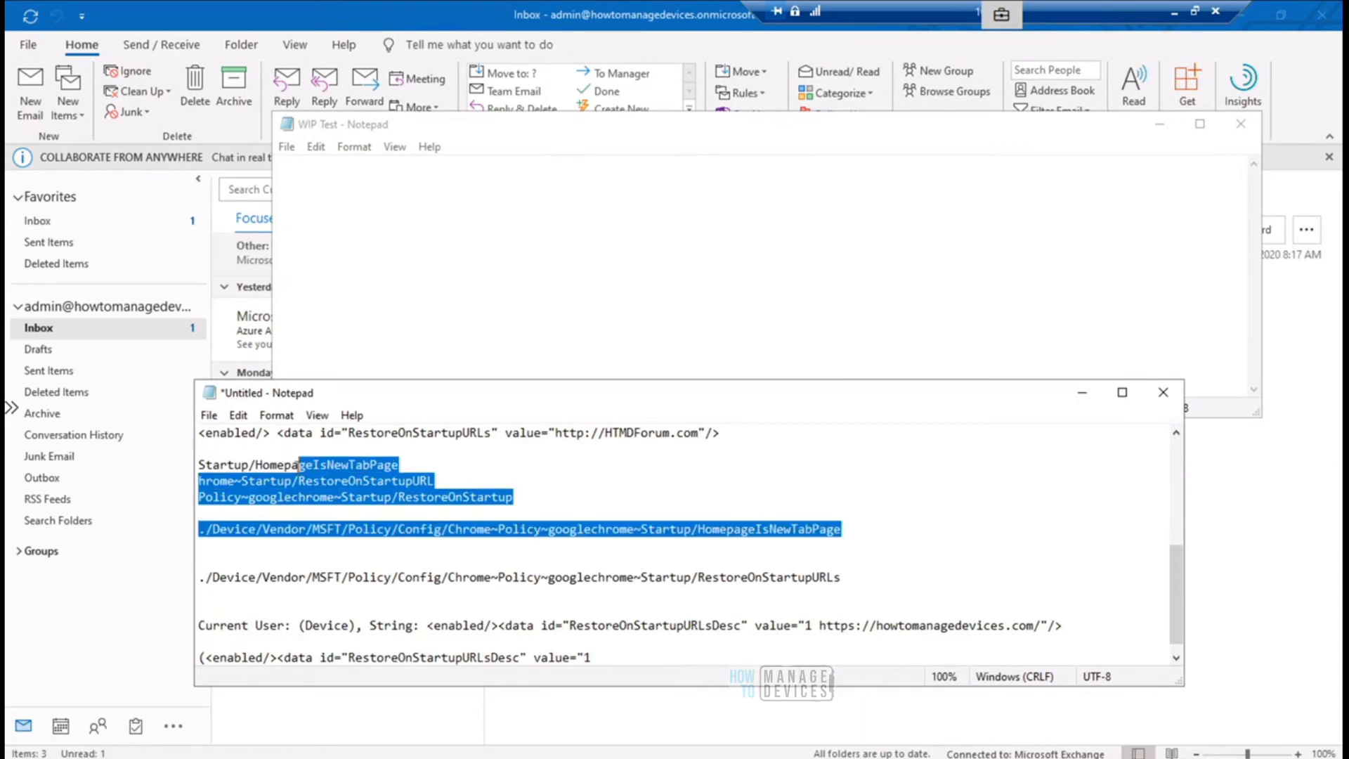
# - Write "Let's try copy from Enterprise context to personal" in WIP Test, select the sentence and move the window clear of the untitled document
pyautogui.click(474, 193)
pyautogui.write('sjdjkhsdkjha')
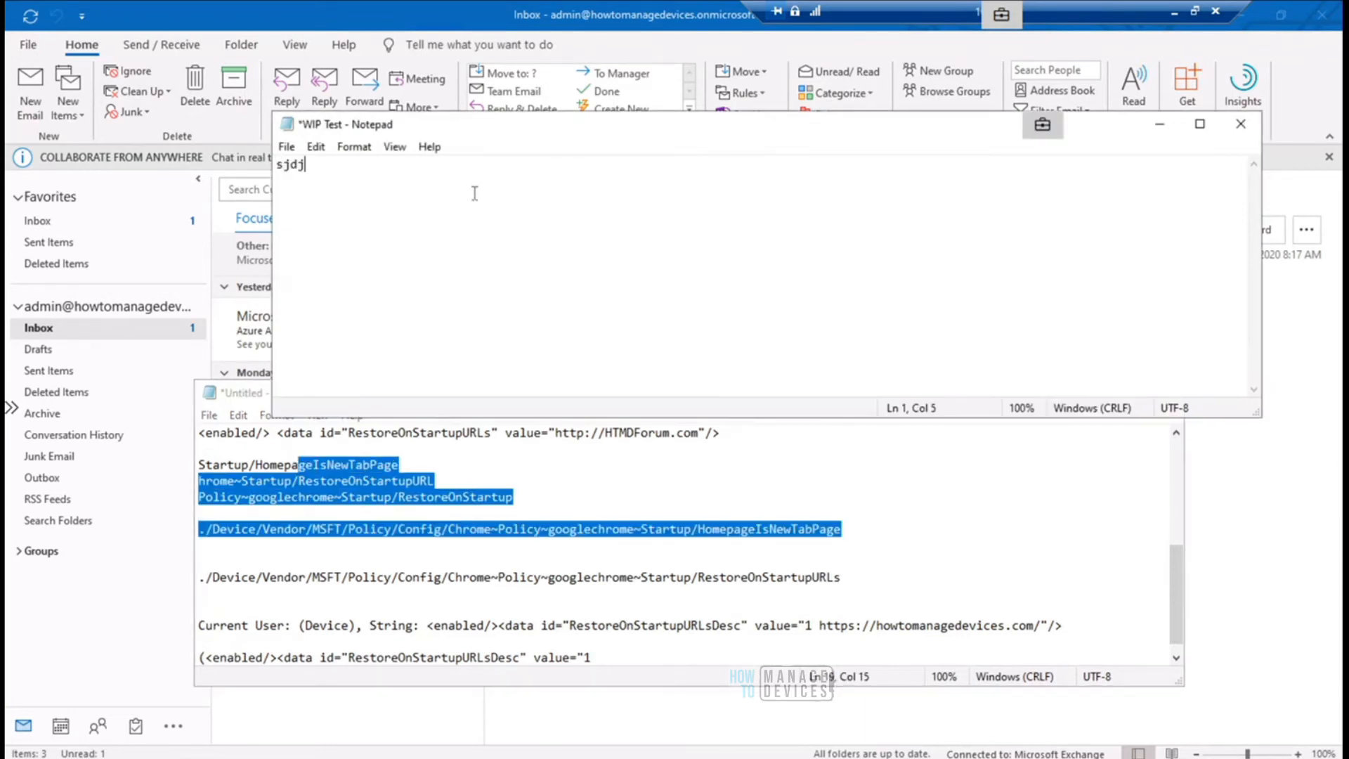
pyautogui.press('BackSpace')
pyautogui.press('BackSpace')
pyautogui.press('BackSpace')
pyautogui.press('BackSpace')
pyautogui.press('BackSpace')
pyautogui.press('BackSpace')
pyautogui.press('BackSpace')
pyautogui.press('BackSpace')
pyautogui.press('BackSpace')
pyautogui.press('BackSpace')
pyautogui.press('BackSpace')
pyautogui.press('BackSpace')
pyautogui.write("Let's try")
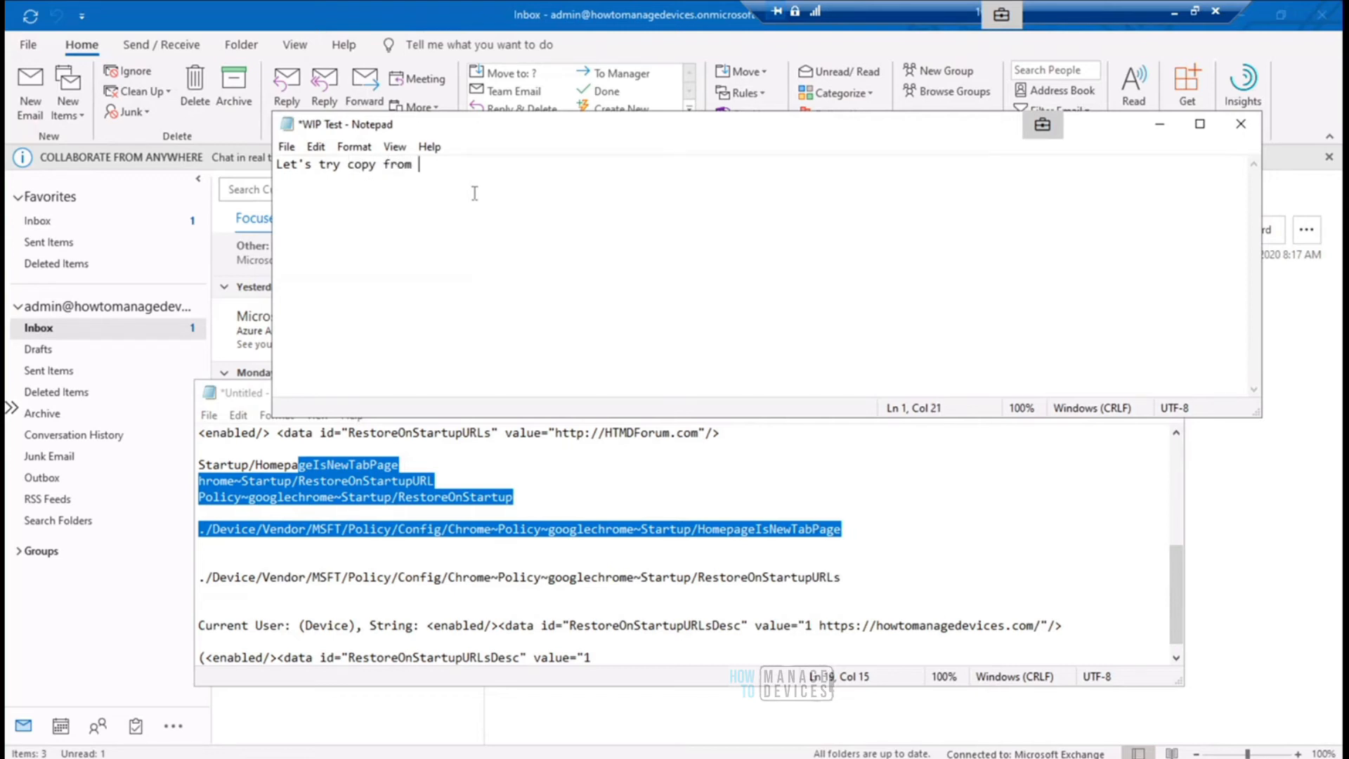
pyautogui.write('copy from Enterprise contex')
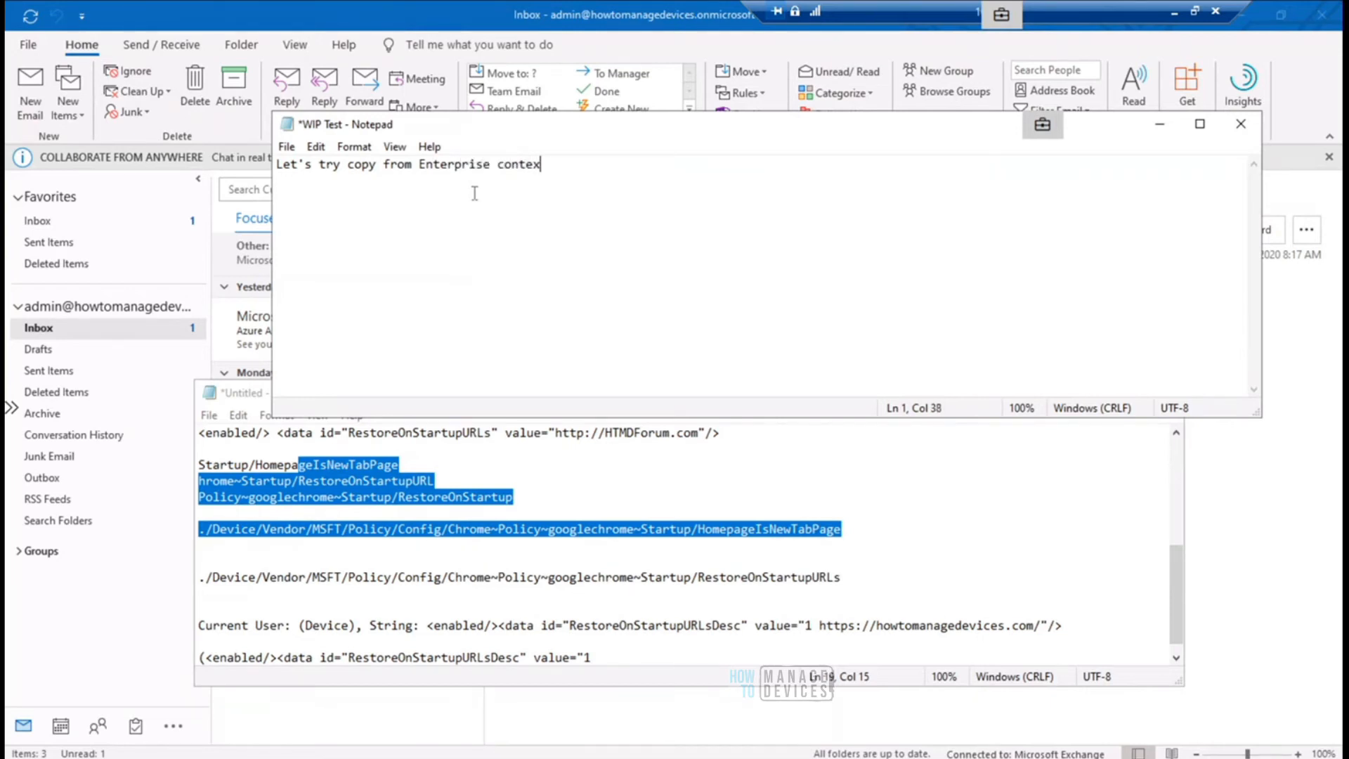
pyautogui.write('t to personal')
pyautogui.moveTo(634, 163); pyautogui.dragTo(266, 161)
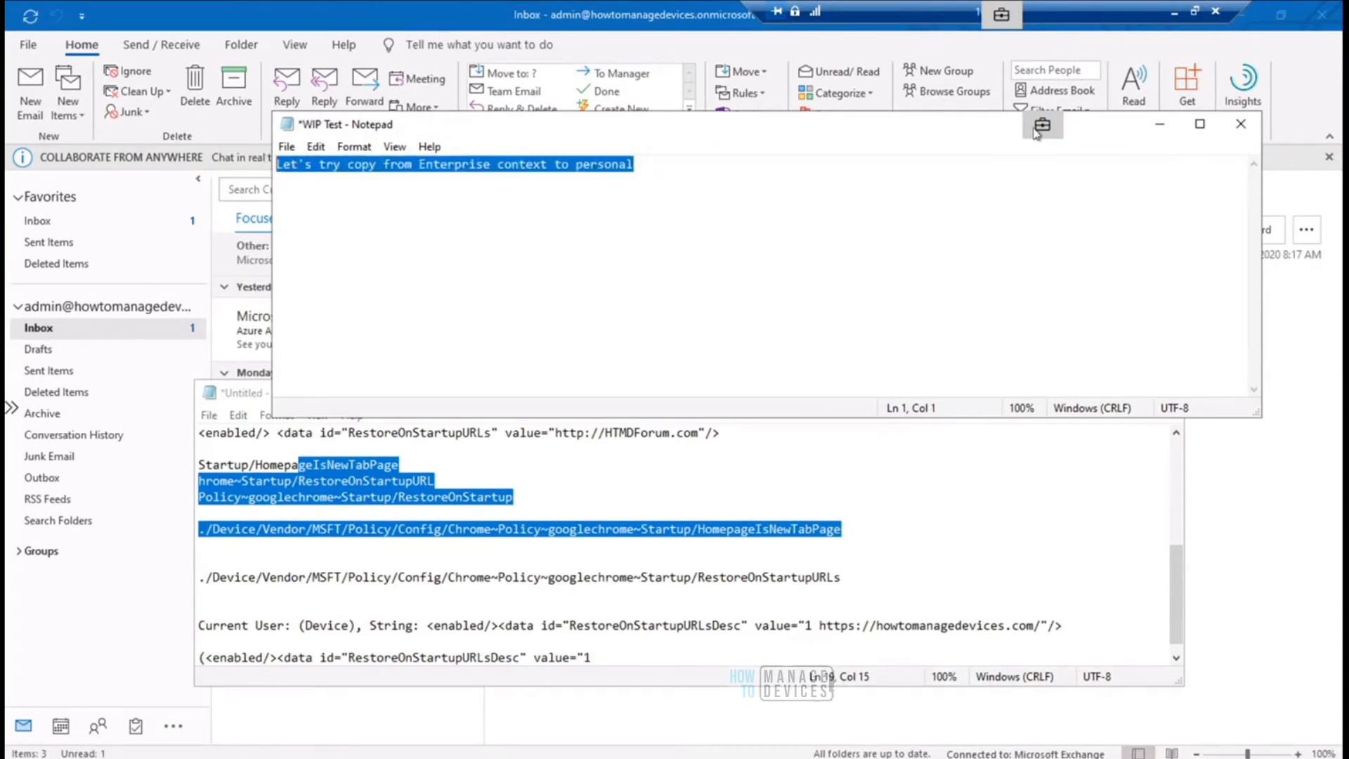
pyautogui.moveTo(949, 134); pyautogui.dragTo(935, 73)
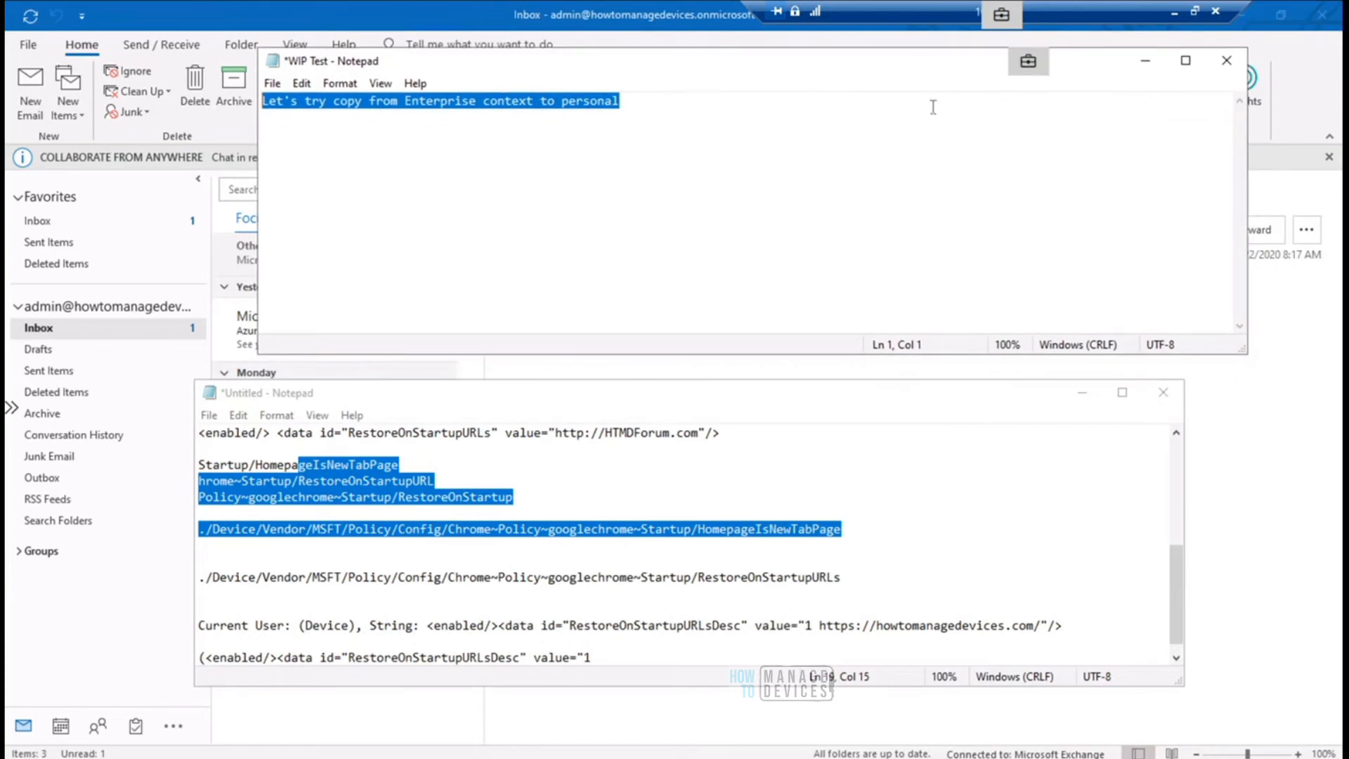
# - Save the untitled Chrome policy document in Documents as "Personal Google" with Personal ownership, and return to the WIP Test window
pyautogui.click(765, 399)
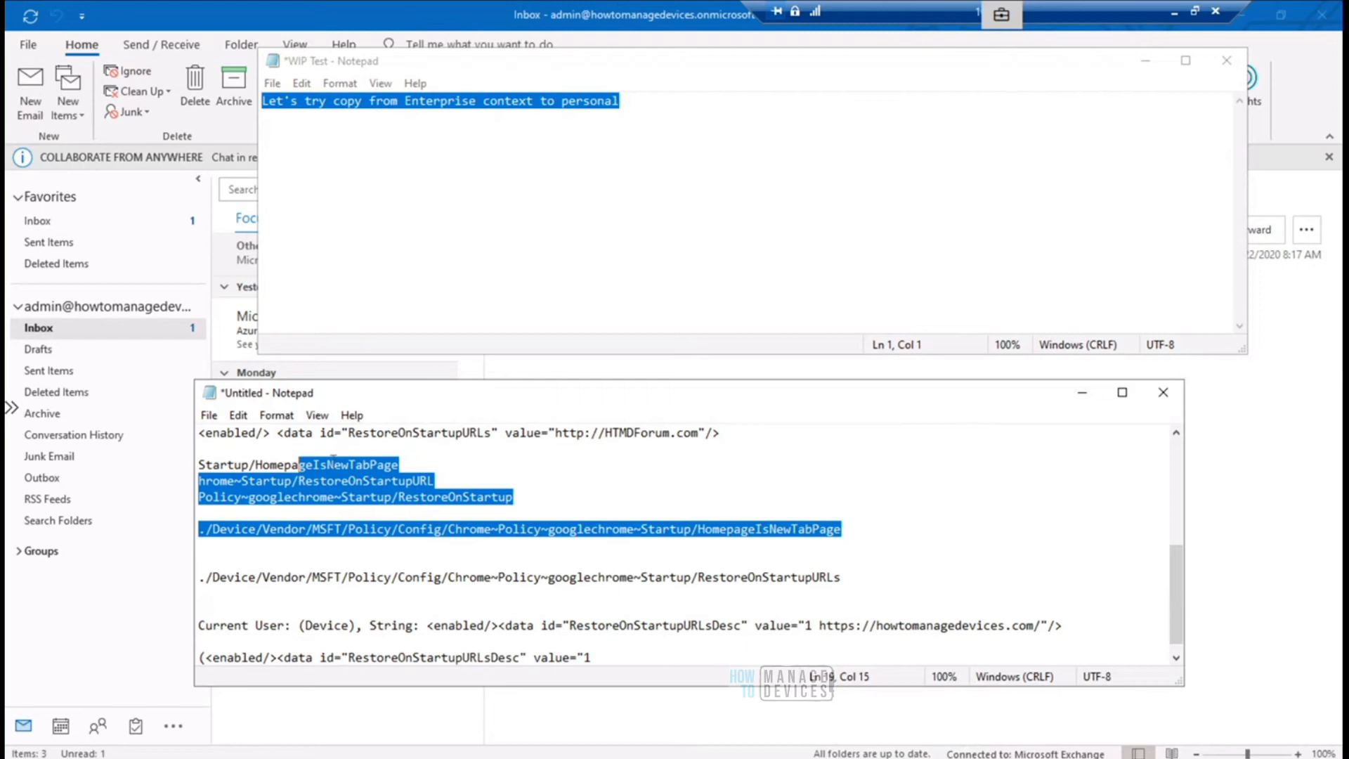
pyautogui.click(211, 415)
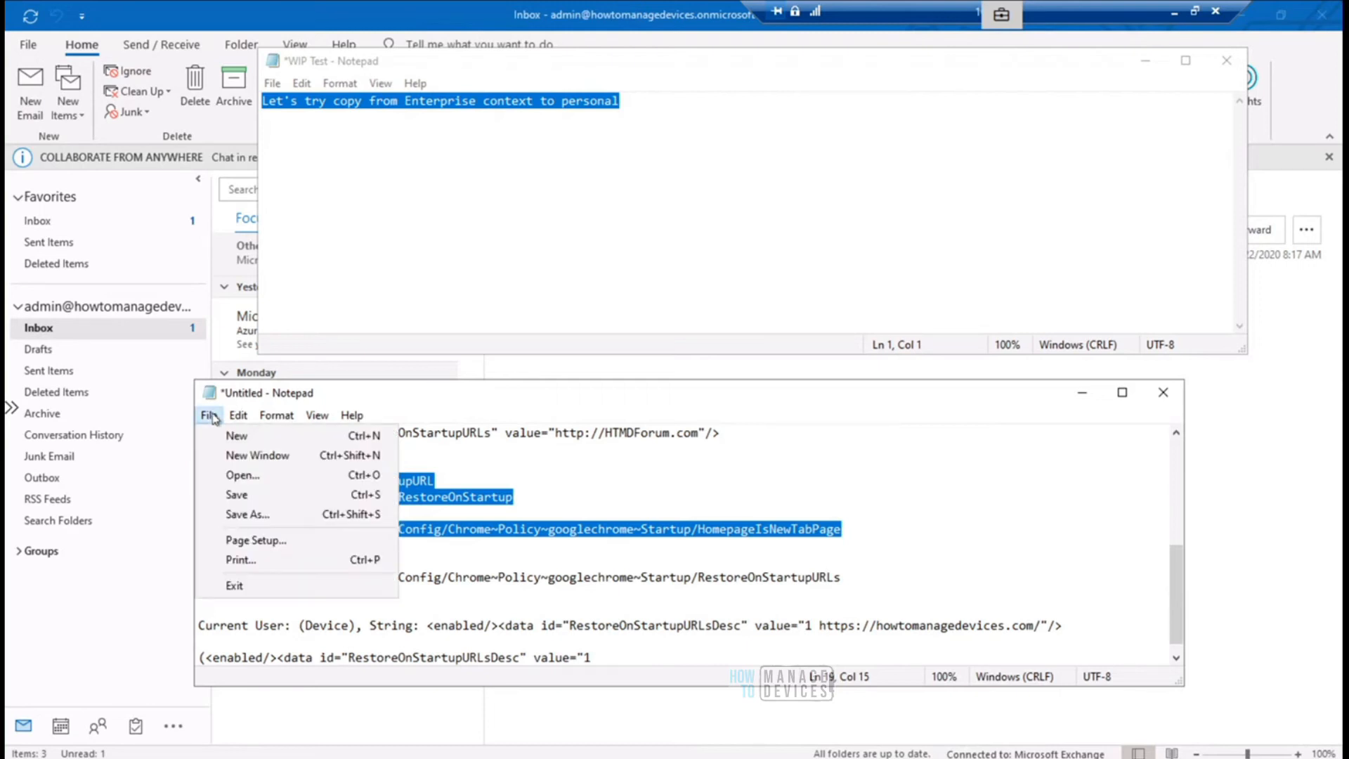
pyautogui.click(241, 515)
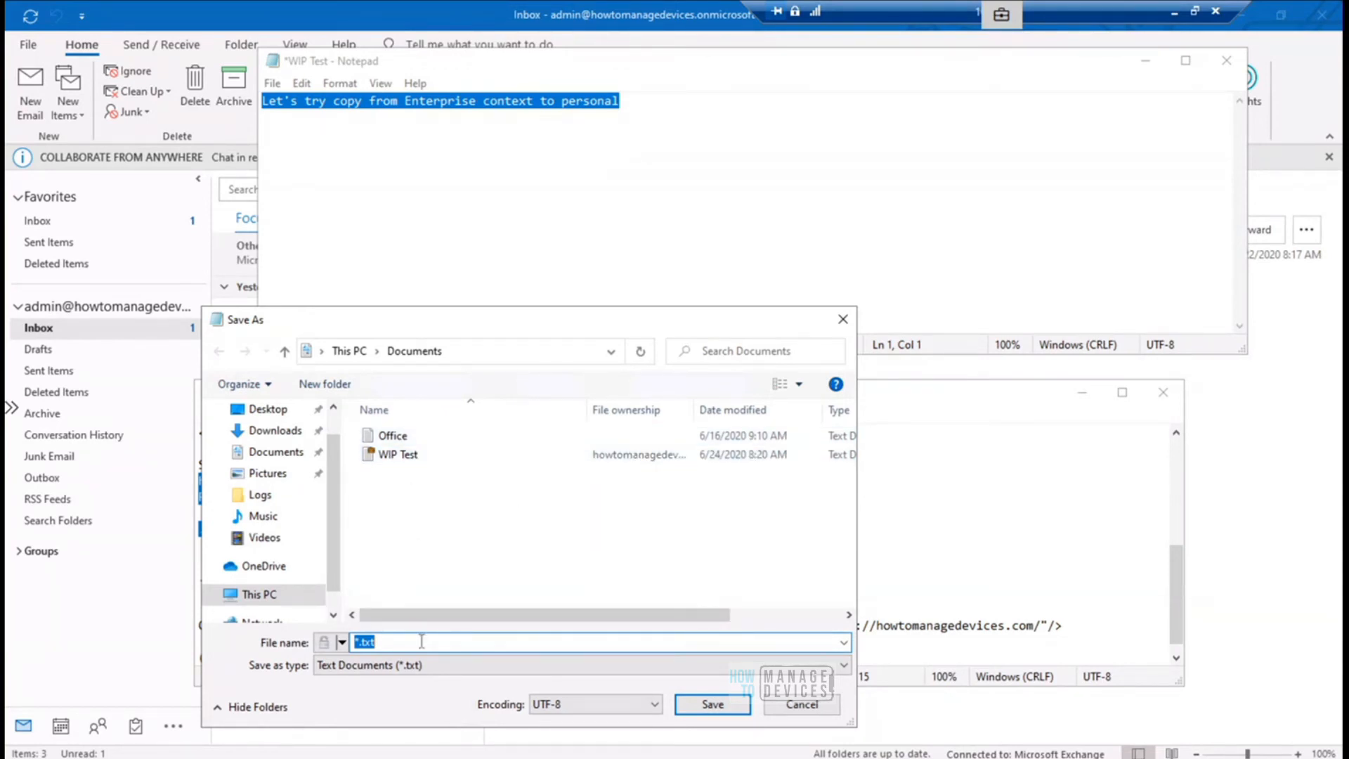
pyautogui.write('G')
pyautogui.write('Personal')
pyautogui.click(712, 704)
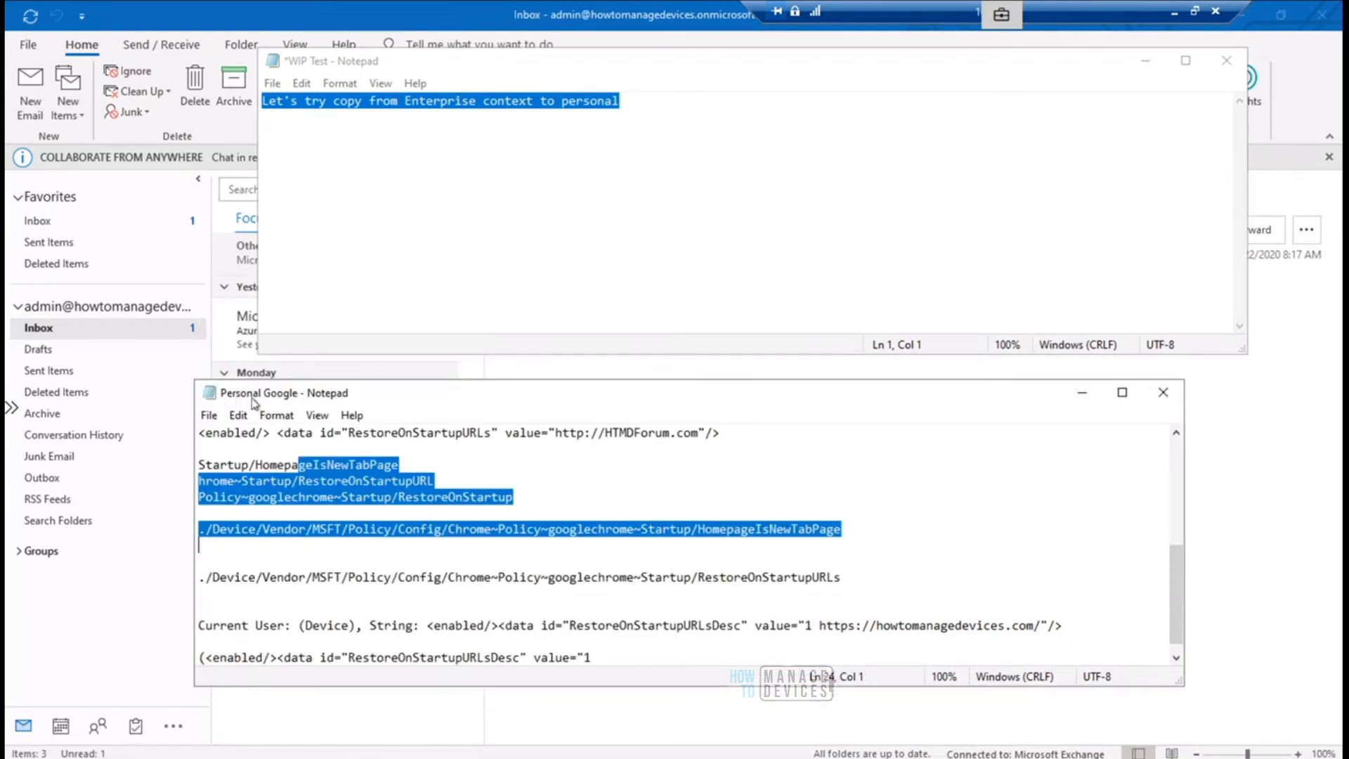
pyautogui.click(608, 71)
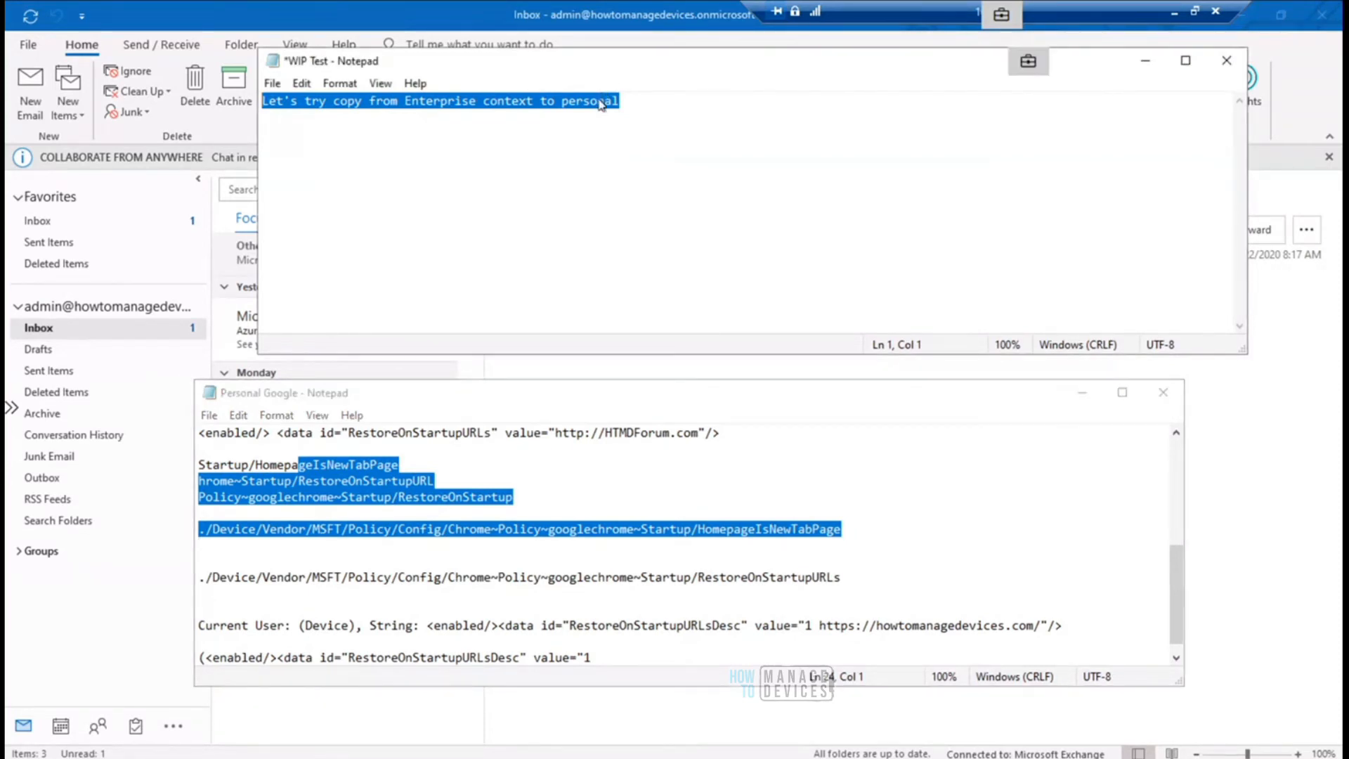
# - Copy the selected WIP Test sentence and try to paste it on a new blank line above the "<enabled/>" text in Personal Google
pyautogui.rightClick(601, 104)
pyautogui.click(643, 156)
pyautogui.click(202, 437)
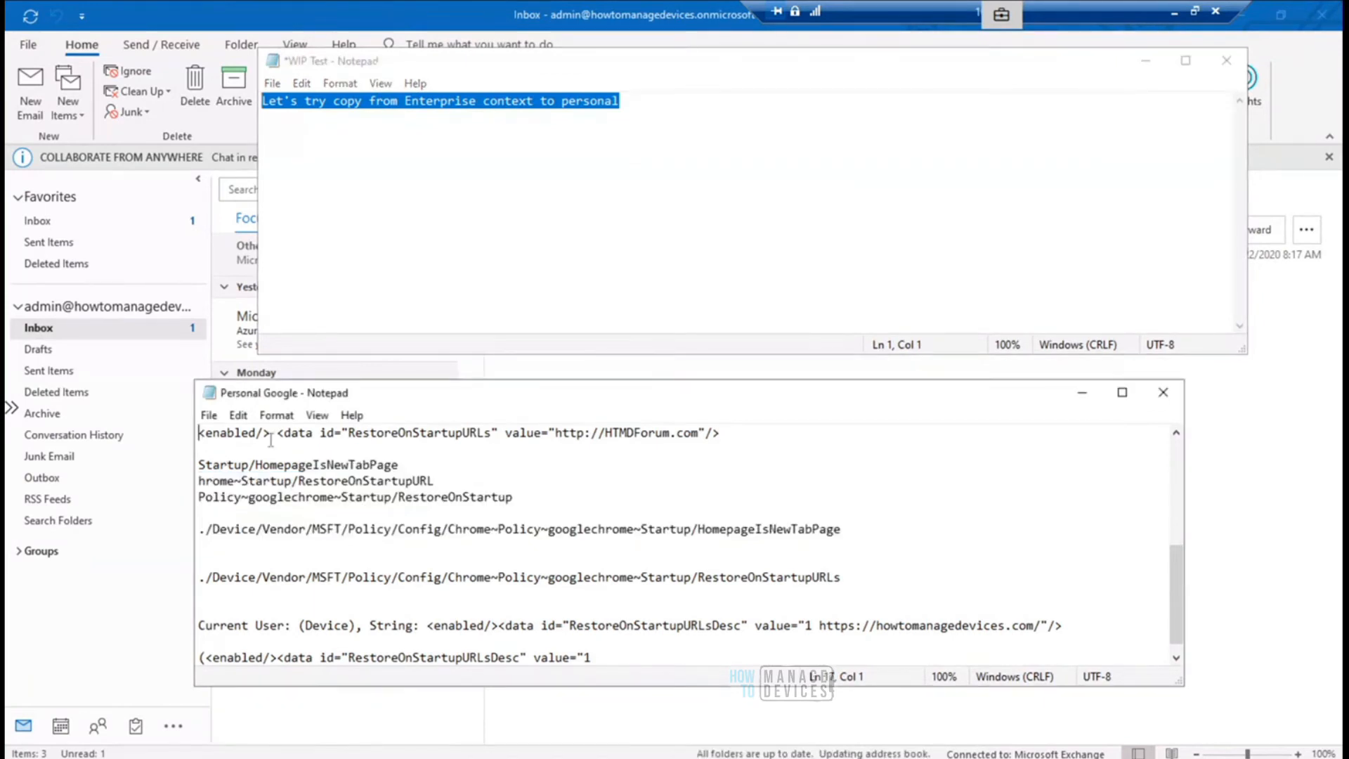
pyautogui.press('Return')
pyautogui.press('Return')
pyautogui.press('Return')
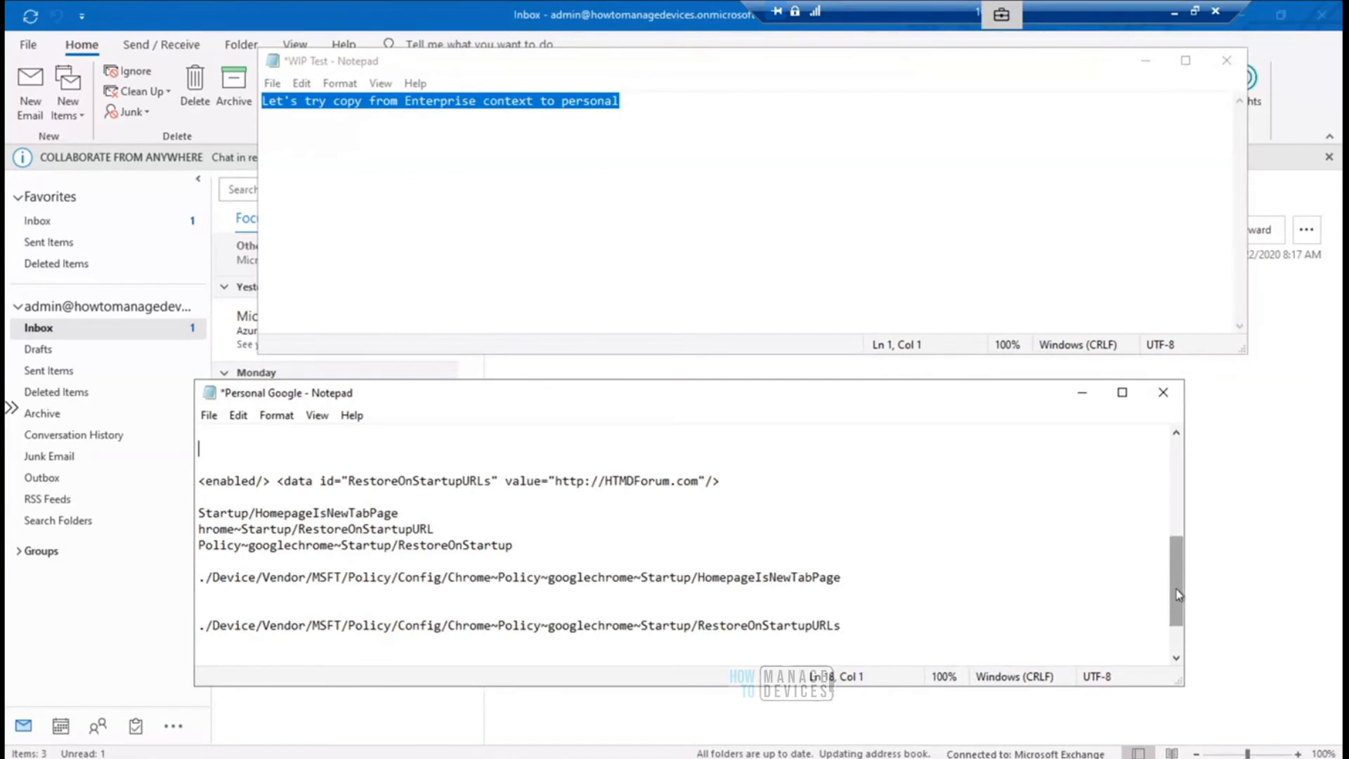
pyautogui.hotkey('ctrl', 'v')
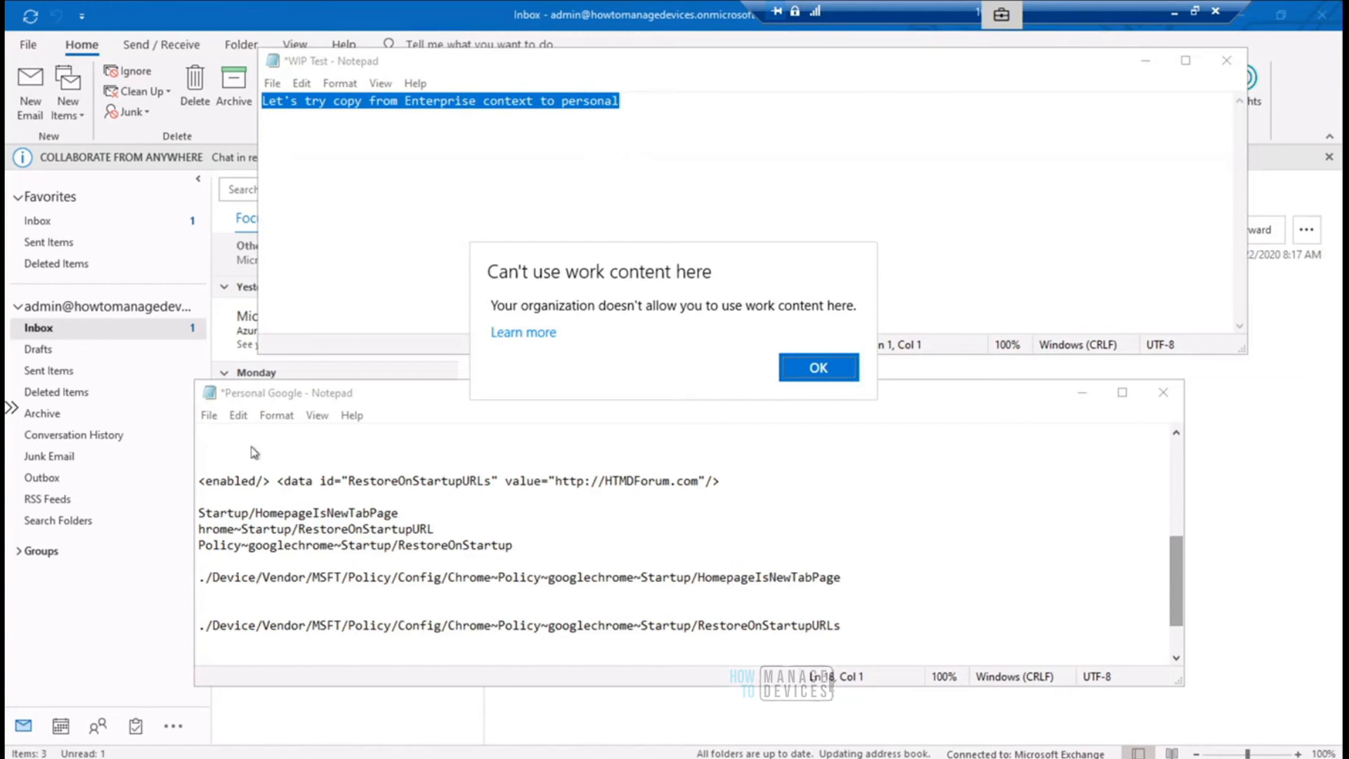
pyautogui.click(244, 447)
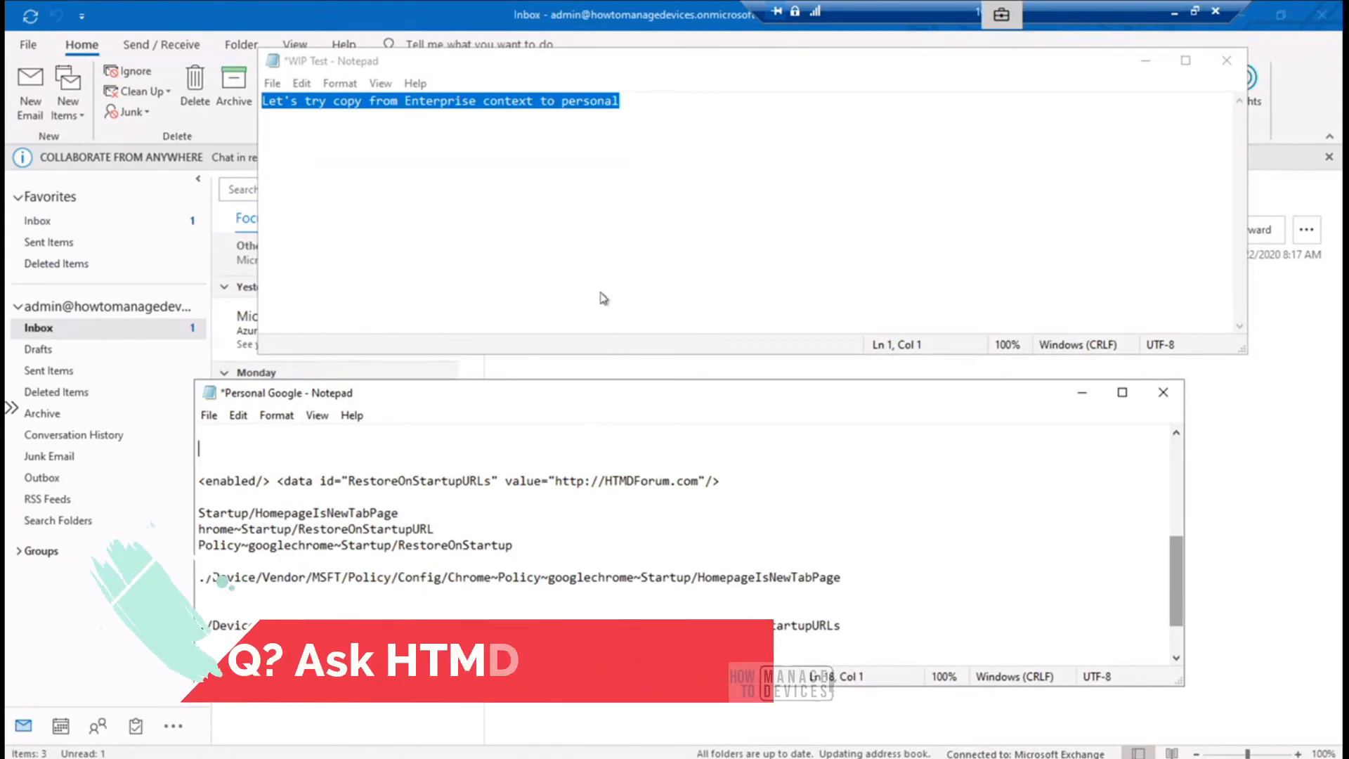
# - Copy the WIP Test sentence again and return to the blank line in Personal Google
pyautogui.rightClick(602, 96)
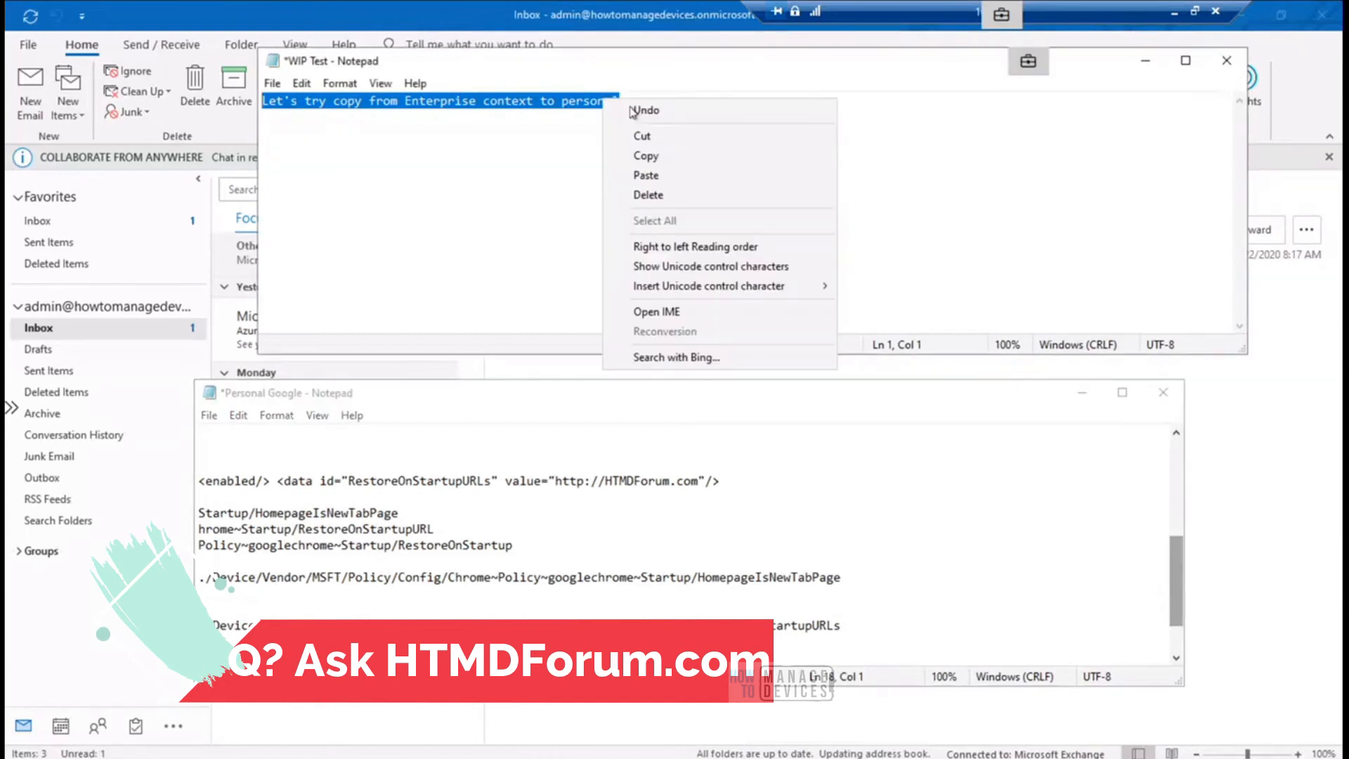
pyautogui.click(657, 155)
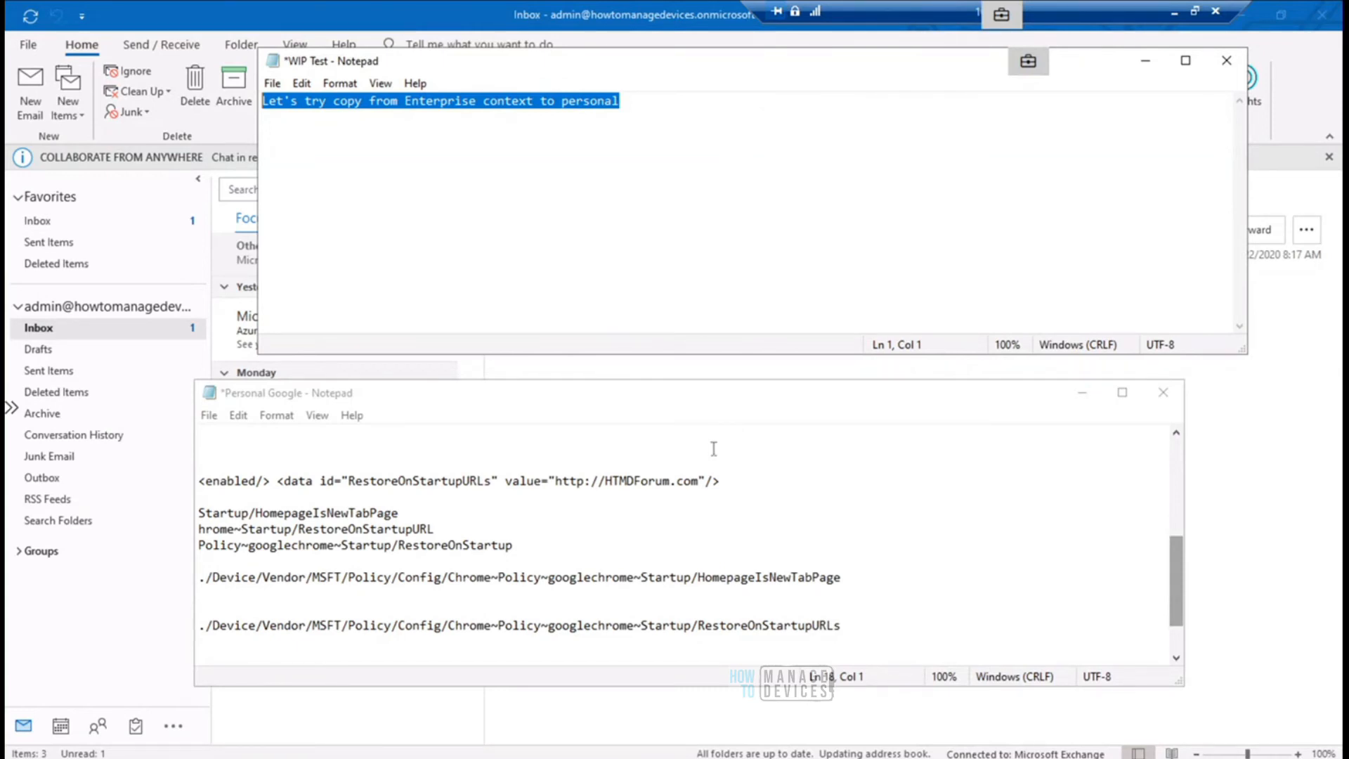
pyautogui.click(649, 442)
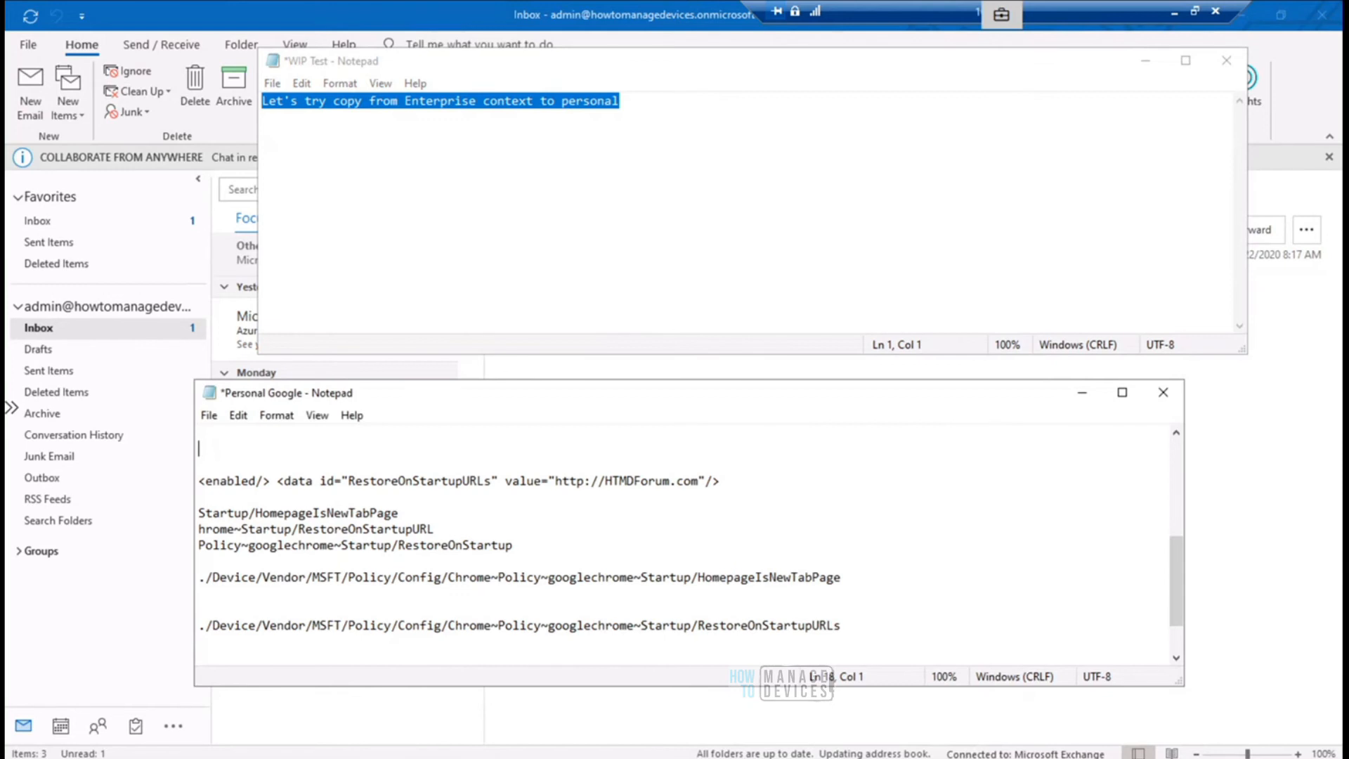
# - Bring up the Company Portal, return to the WIP Test document and start a new line below the sentence
pyautogui.click(622, 757)
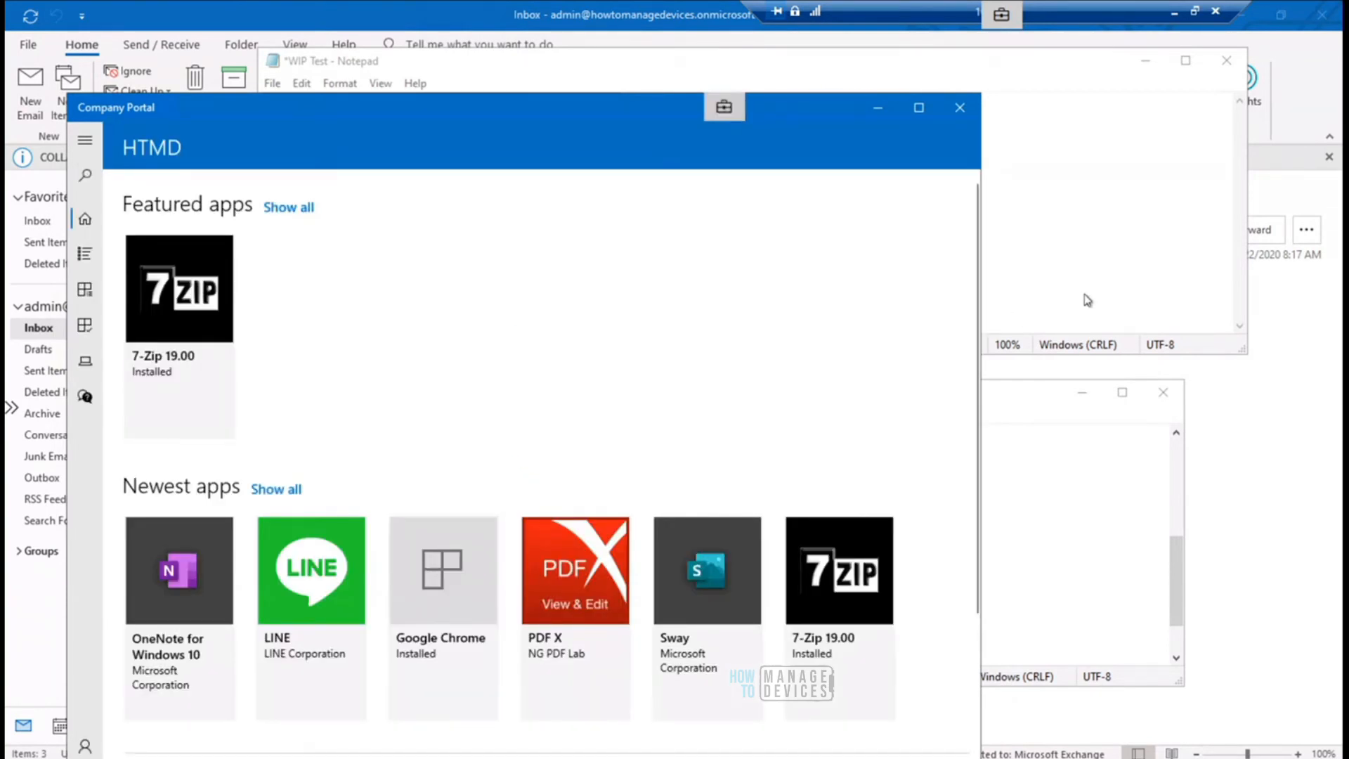
pyautogui.click(1107, 270)
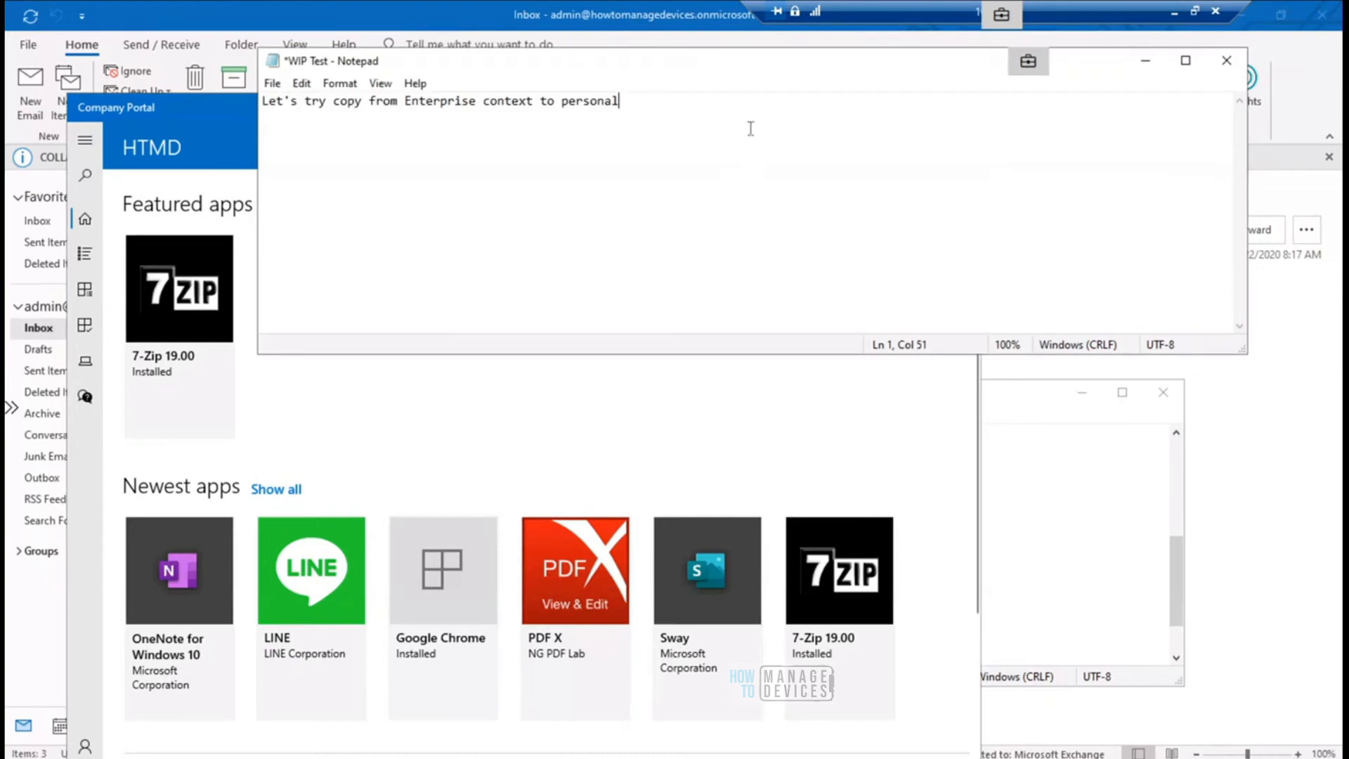
pyautogui.press('Return')
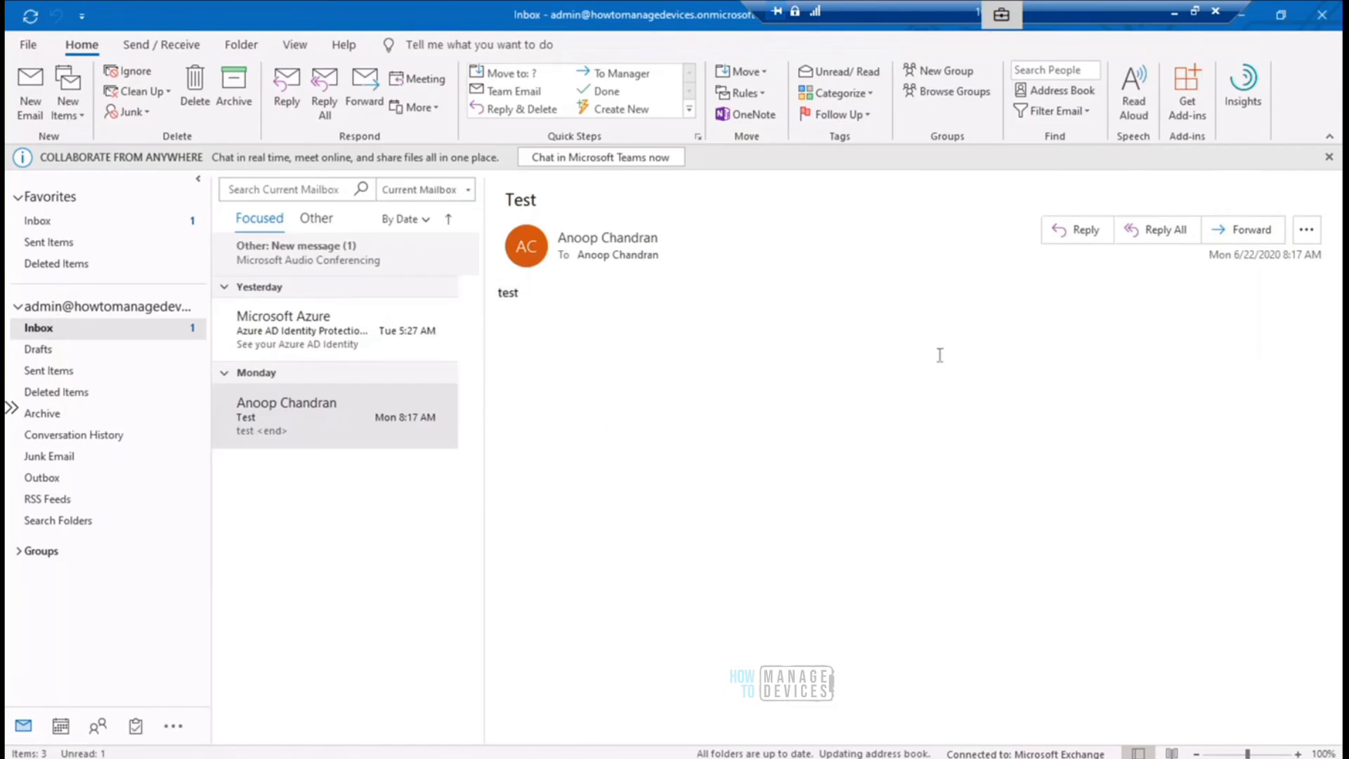
# - Start forwarding the "Test" email in Outlook and copy the whole body of the forward draft
pyautogui.click(1247, 235)
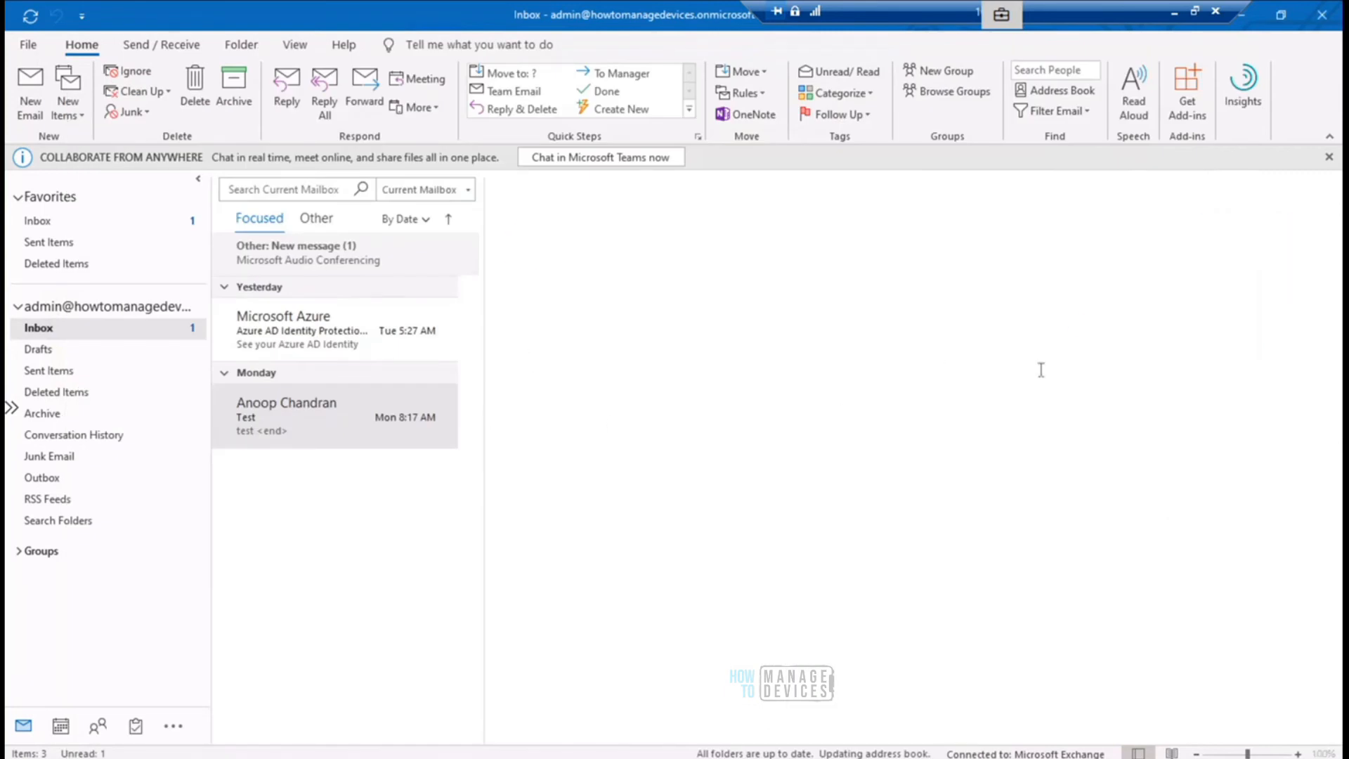
pyautogui.moveTo(599, 457); pyautogui.dragTo(472, 359)
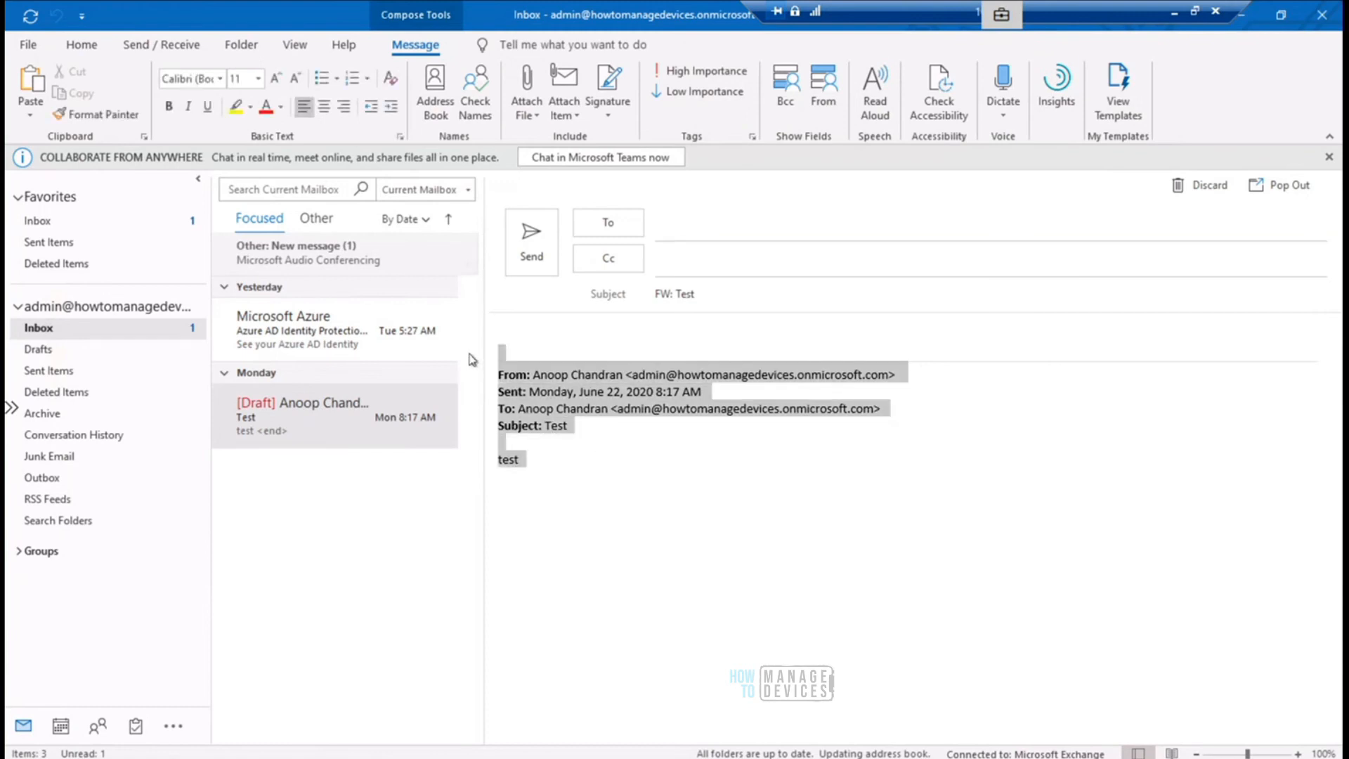
pyautogui.rightClick(555, 374)
pyautogui.click(605, 411)
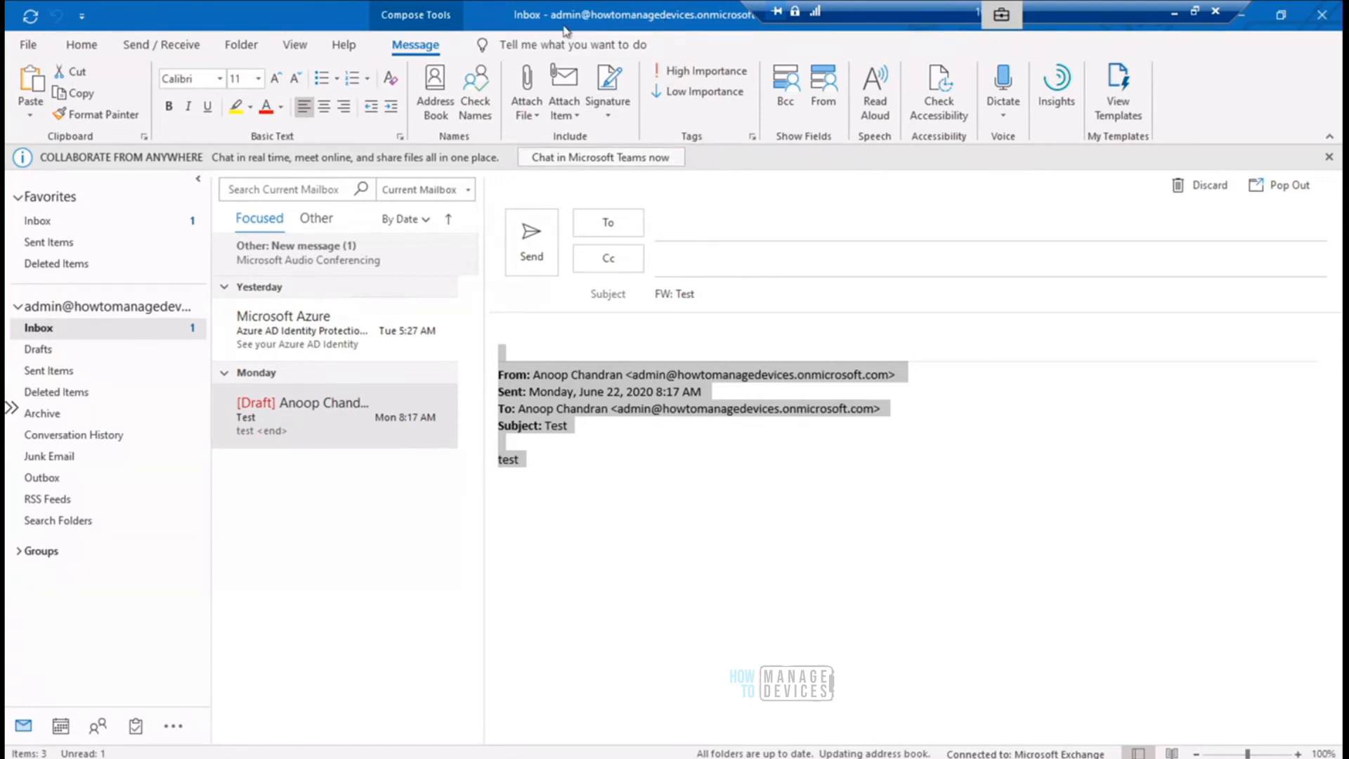
# - Copy the selected body of the forward draft again and open google.com in a new Microsoft Edge tab
pyautogui.rightClick(573, 391)
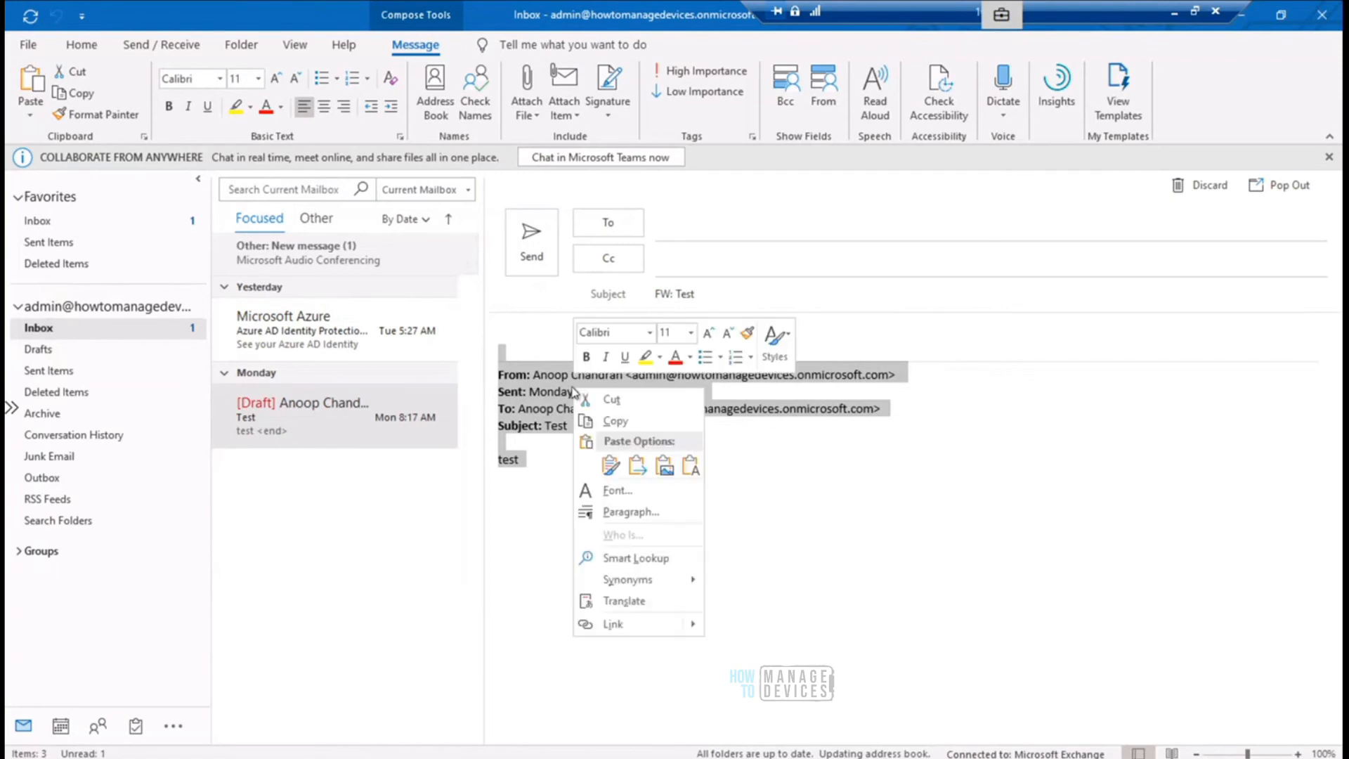
pyautogui.click(645, 423)
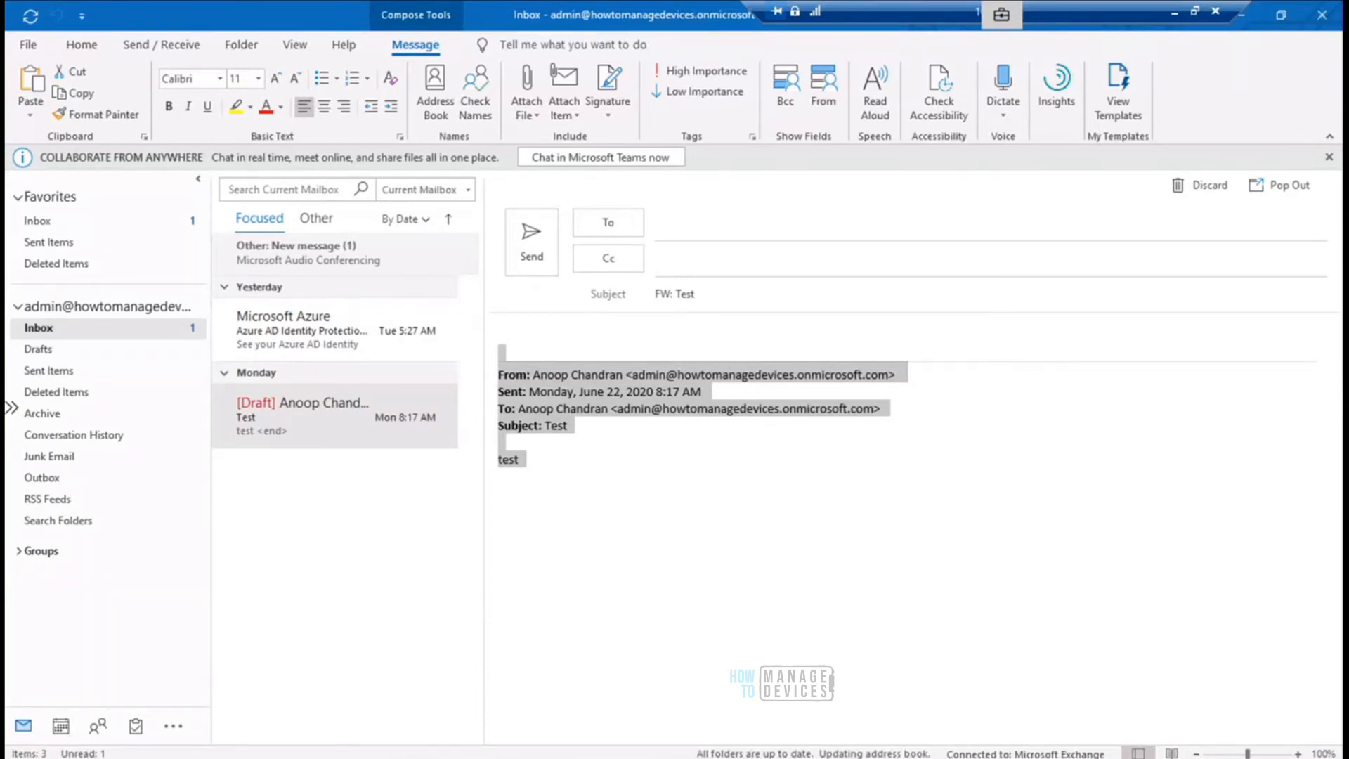
pyautogui.click(485, 757)
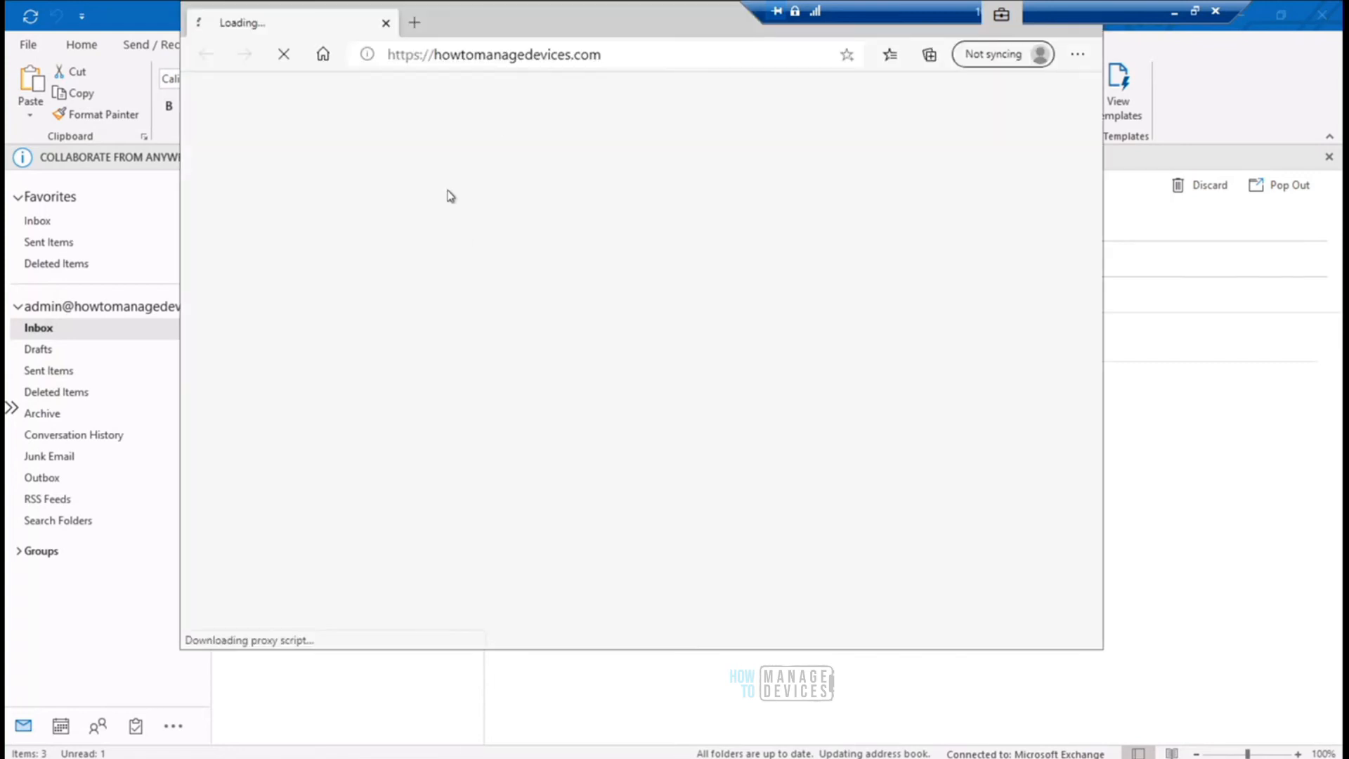
pyautogui.click(415, 24)
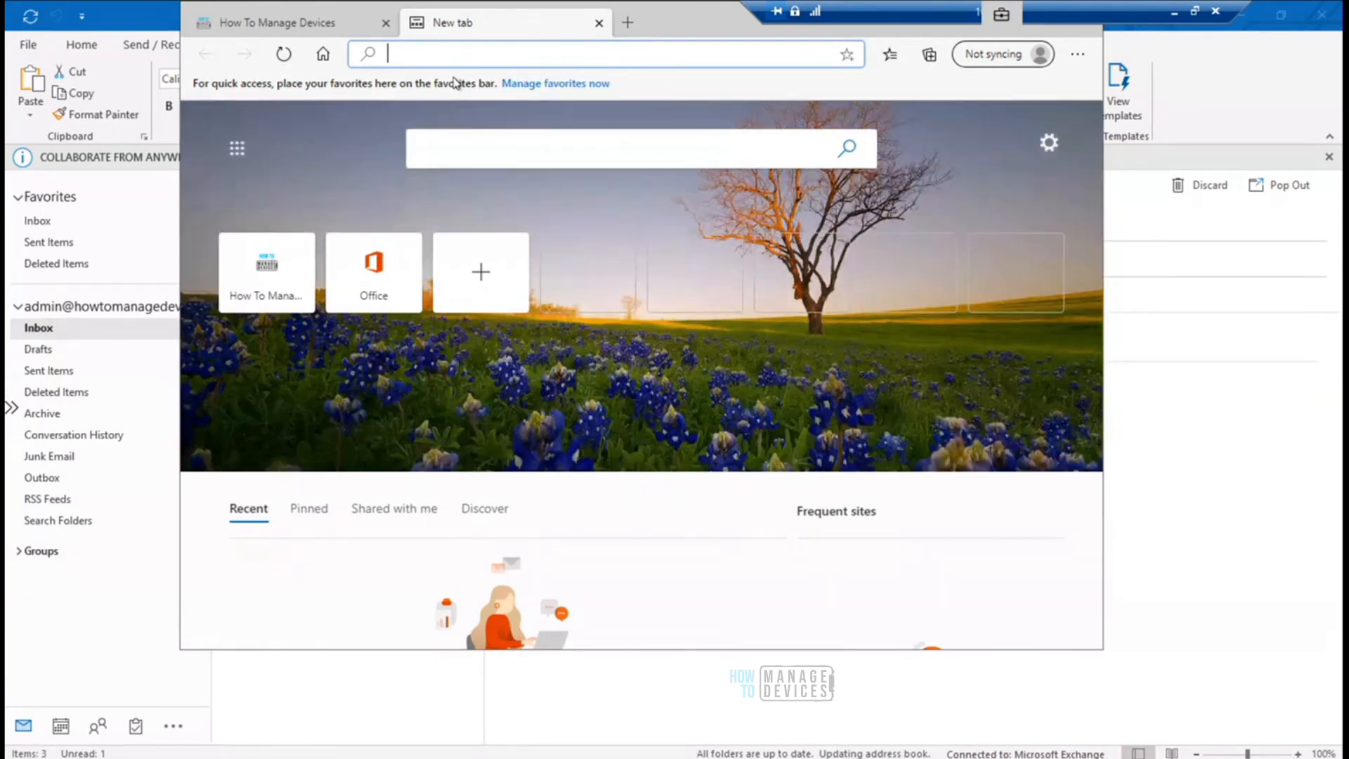
pyautogui.write('goog')
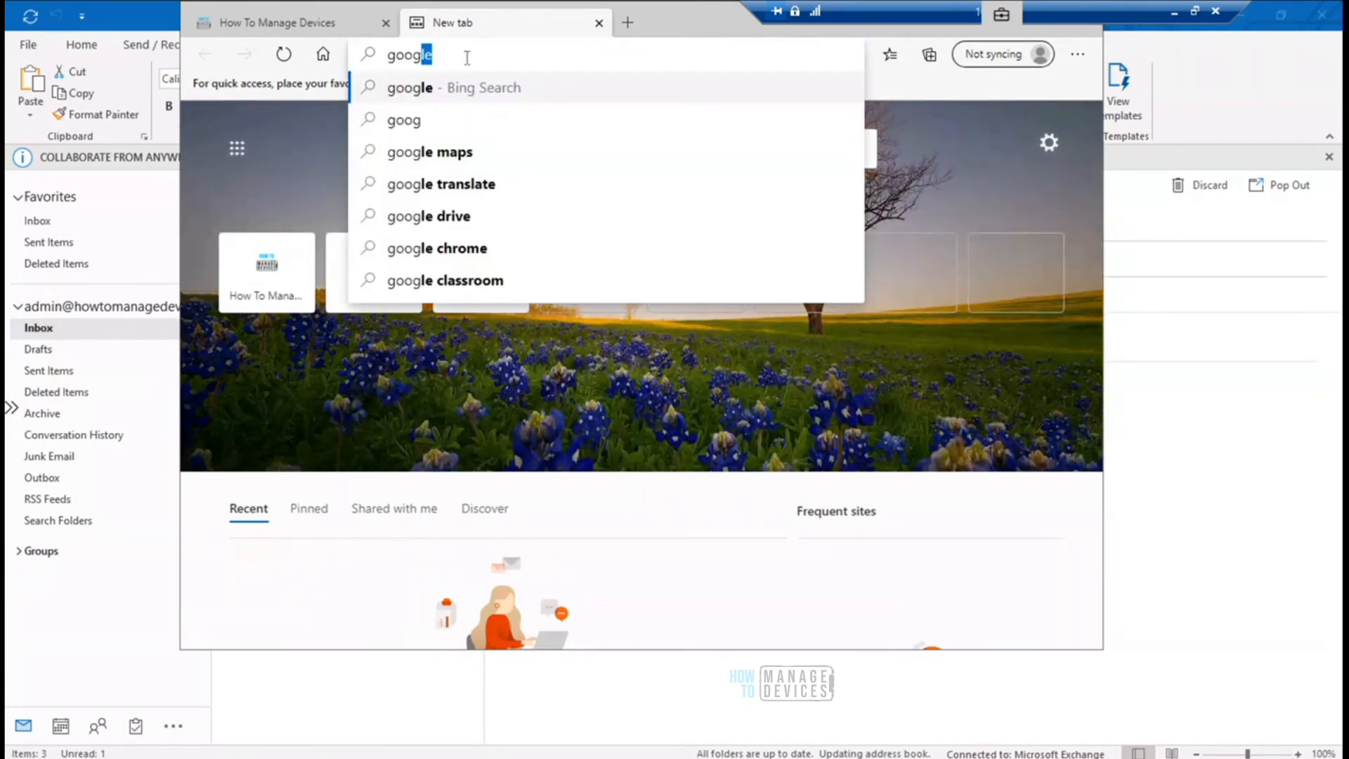
pyautogui.write('le.com')
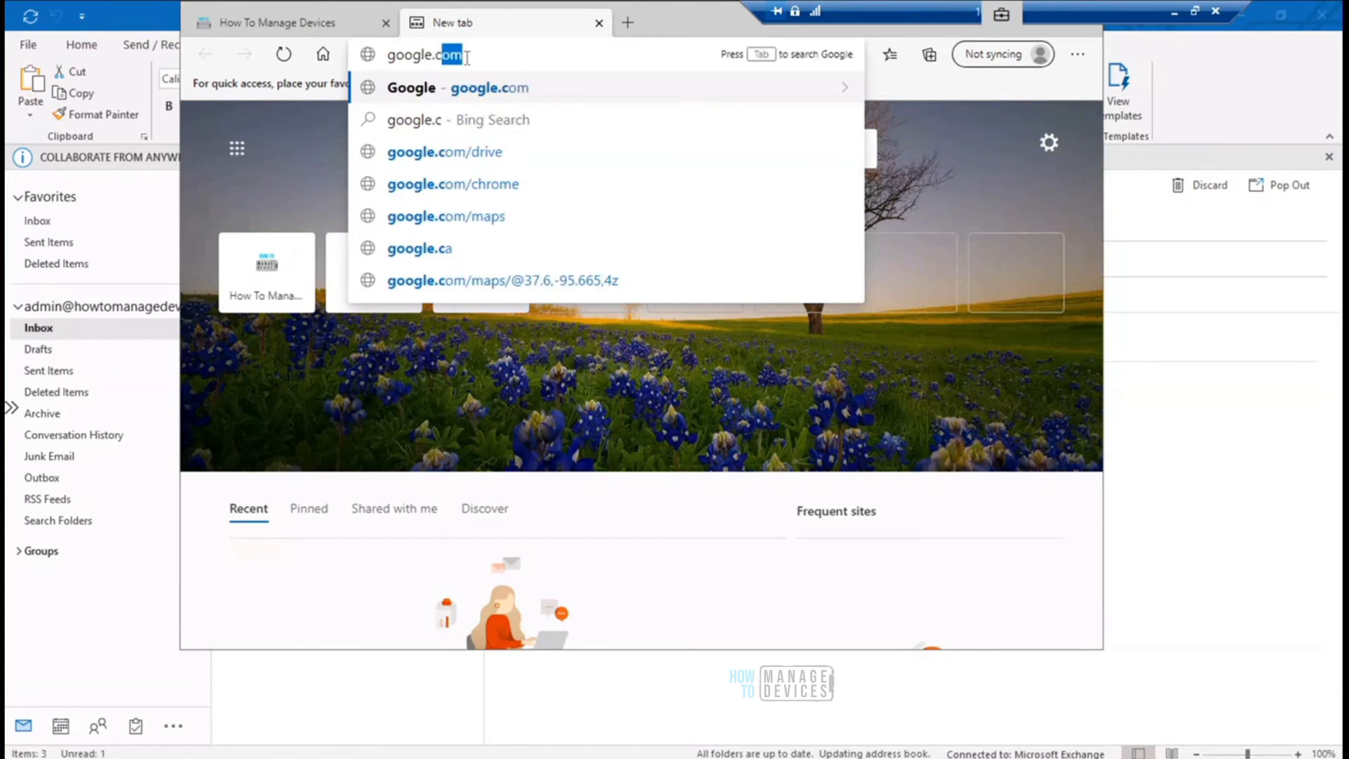
pyautogui.press('Return')
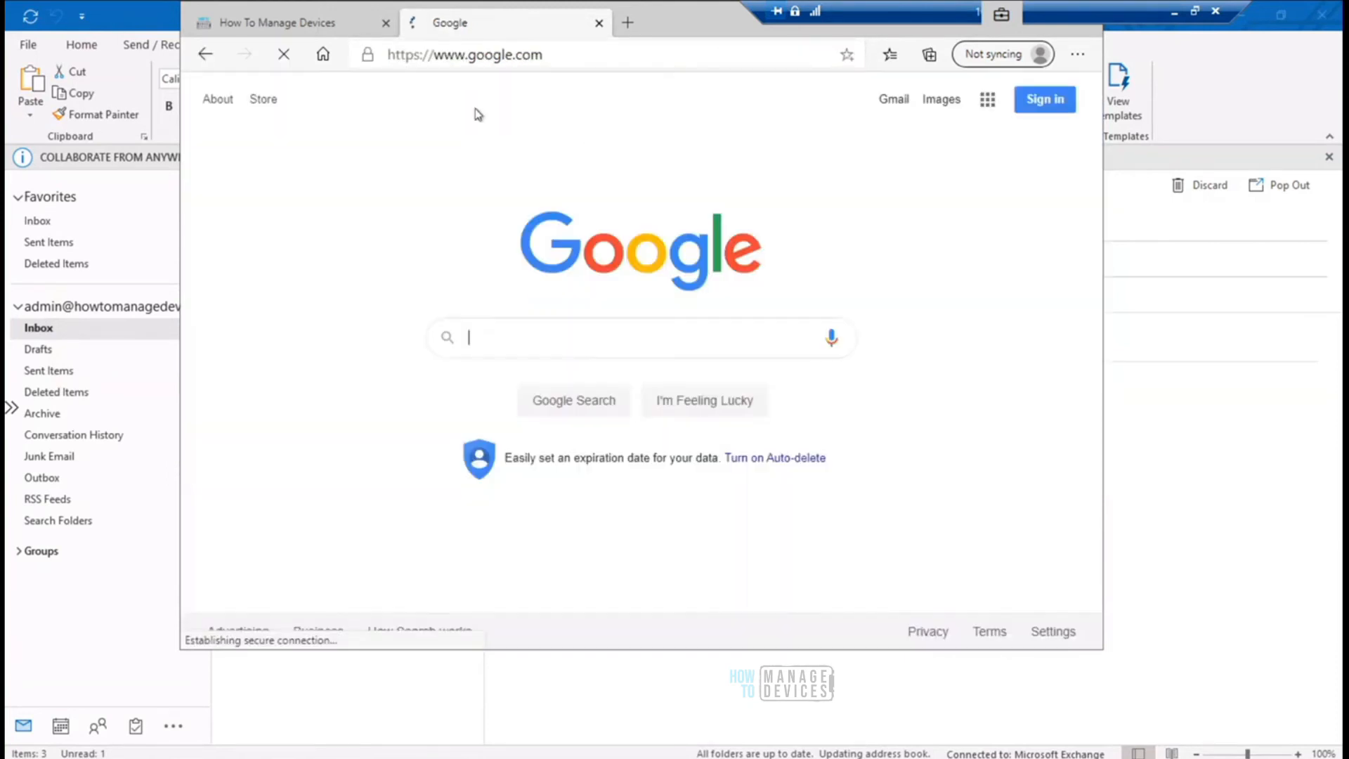
# - Try pasting the copied email text into the Google search box, clear it, and close the Chrome download page opened from the offer
pyautogui.click(537, 338)
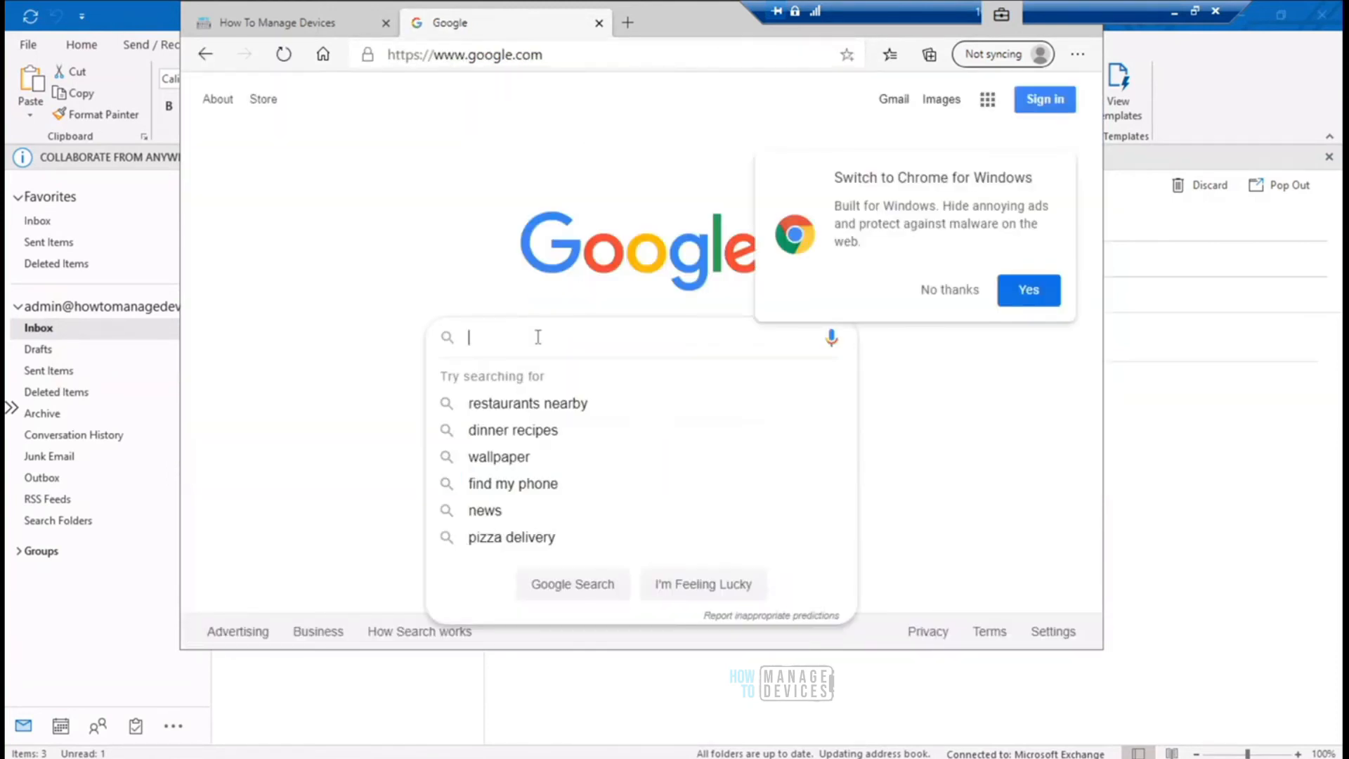
pyautogui.hotkey('ctrl', 'v')
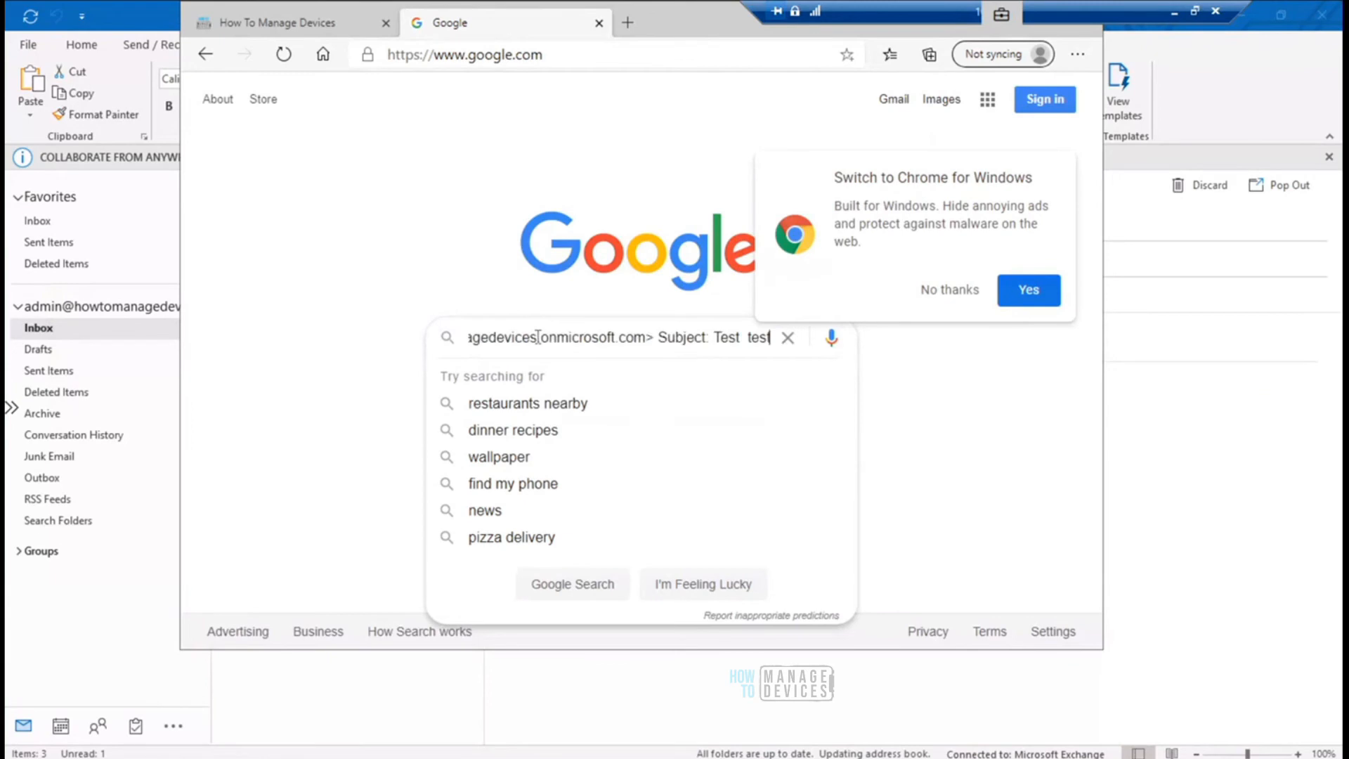
pyautogui.click(786, 338)
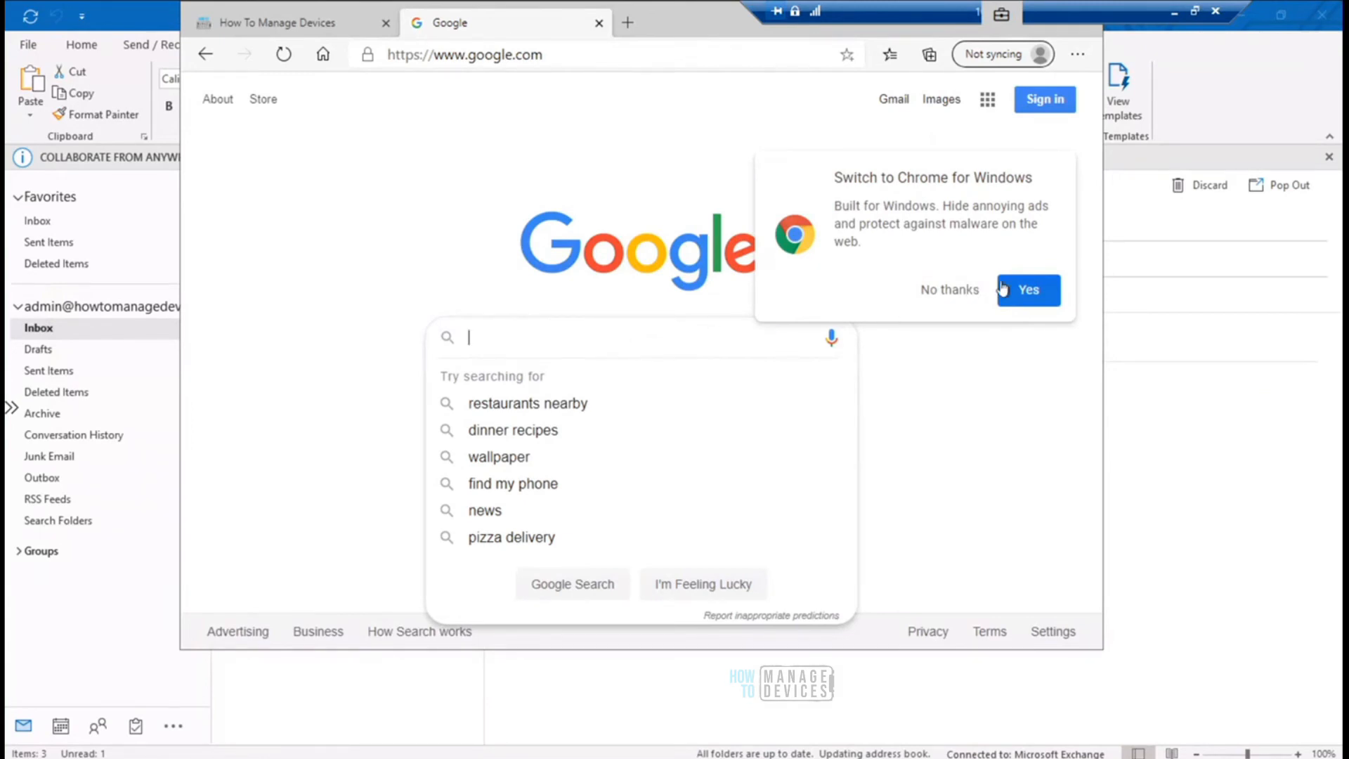
pyautogui.click(1028, 289)
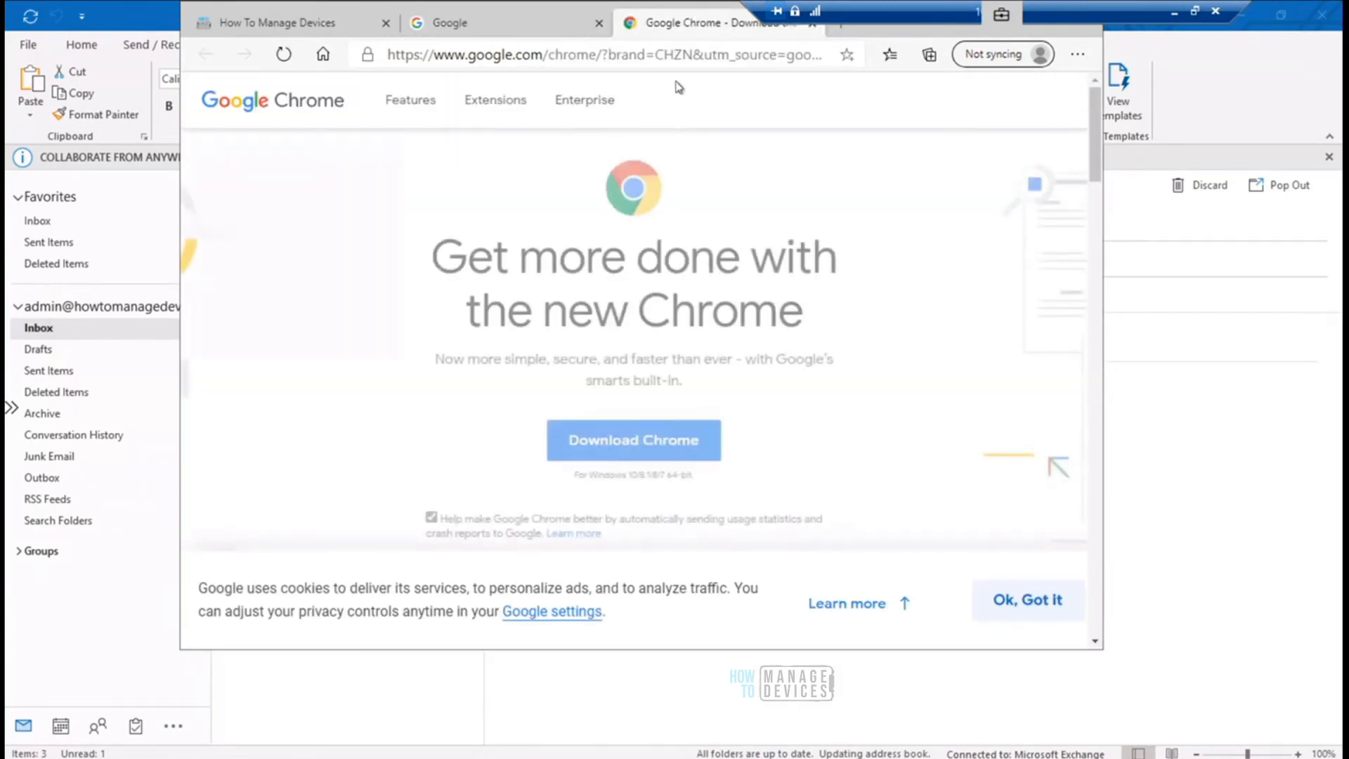
pyautogui.click(812, 26)
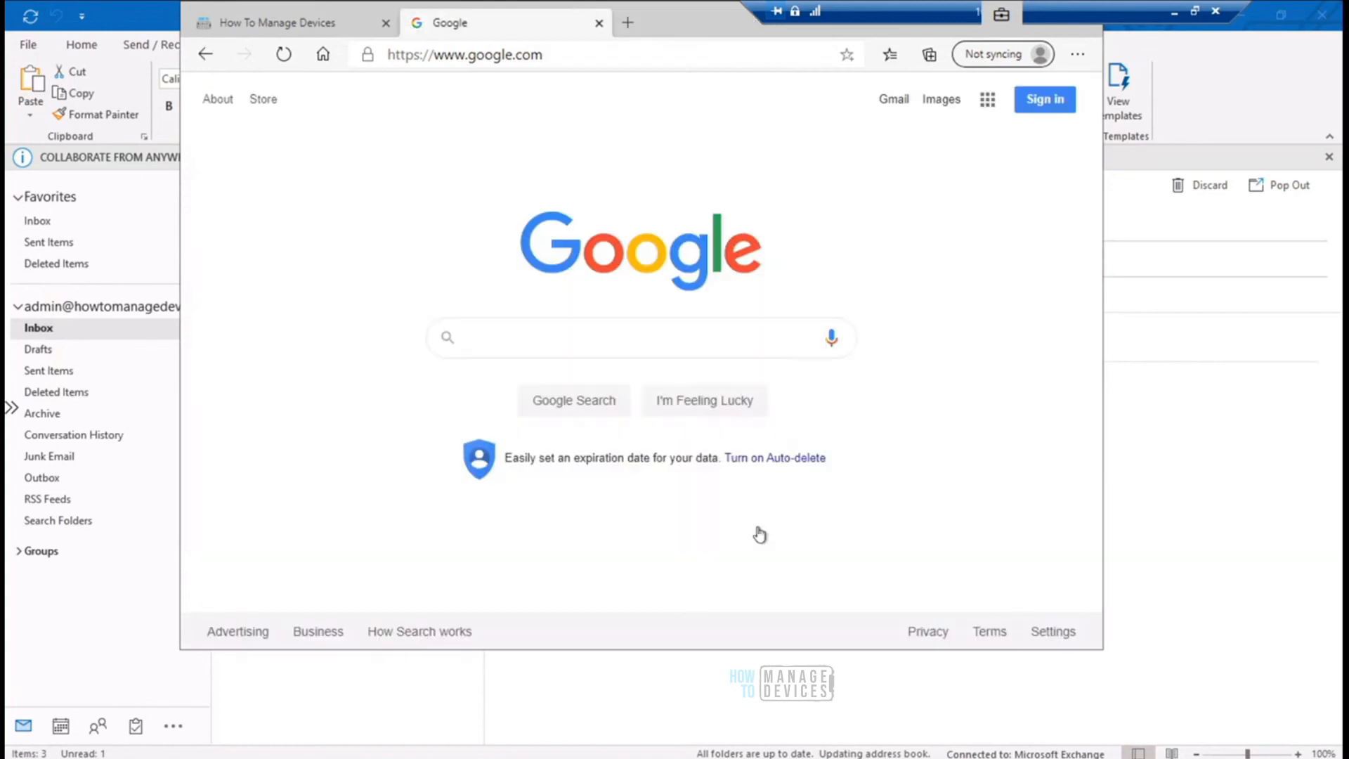
# - Switch to the Personal Google document in Notepad and paste the copied email text on the blank line above the RestoreOnStartupURLs entry
pyautogui.click(857, 758)
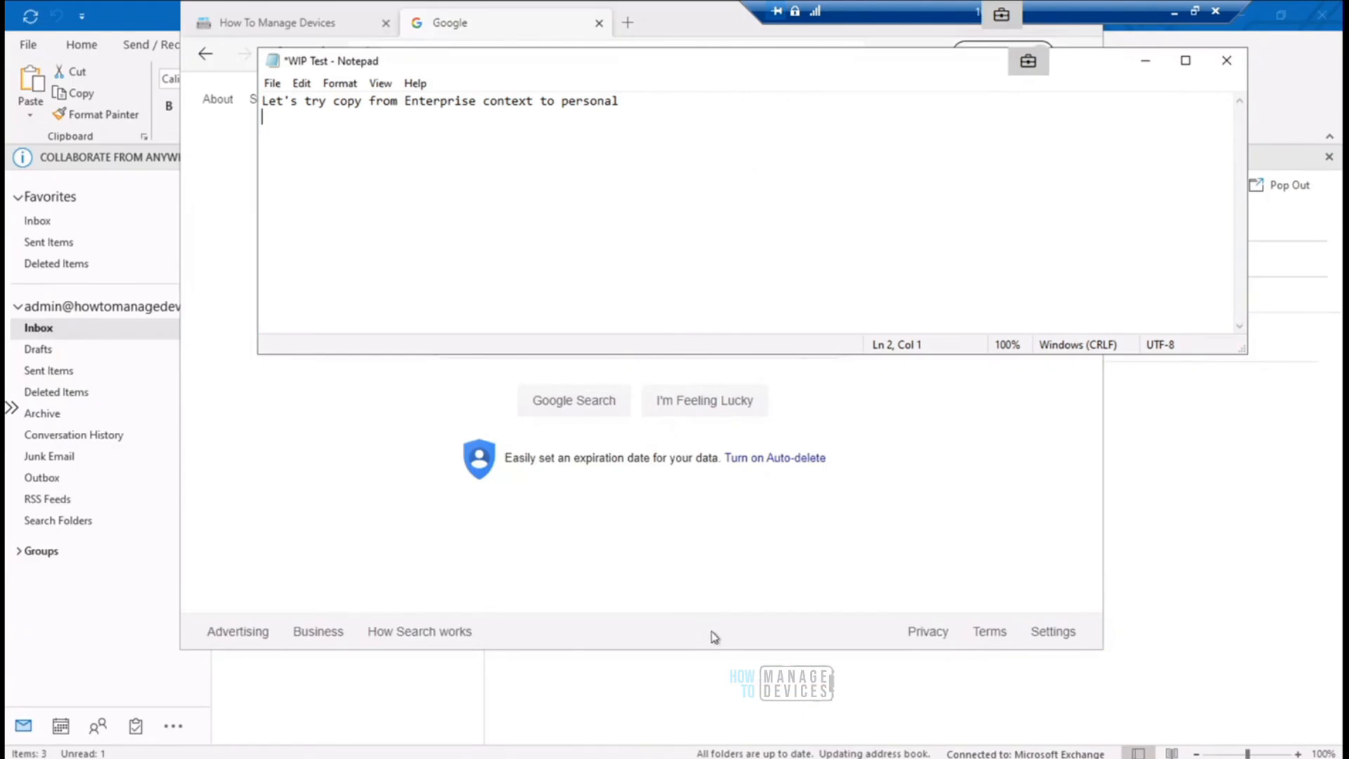
pyautogui.moveTo(857, 757)
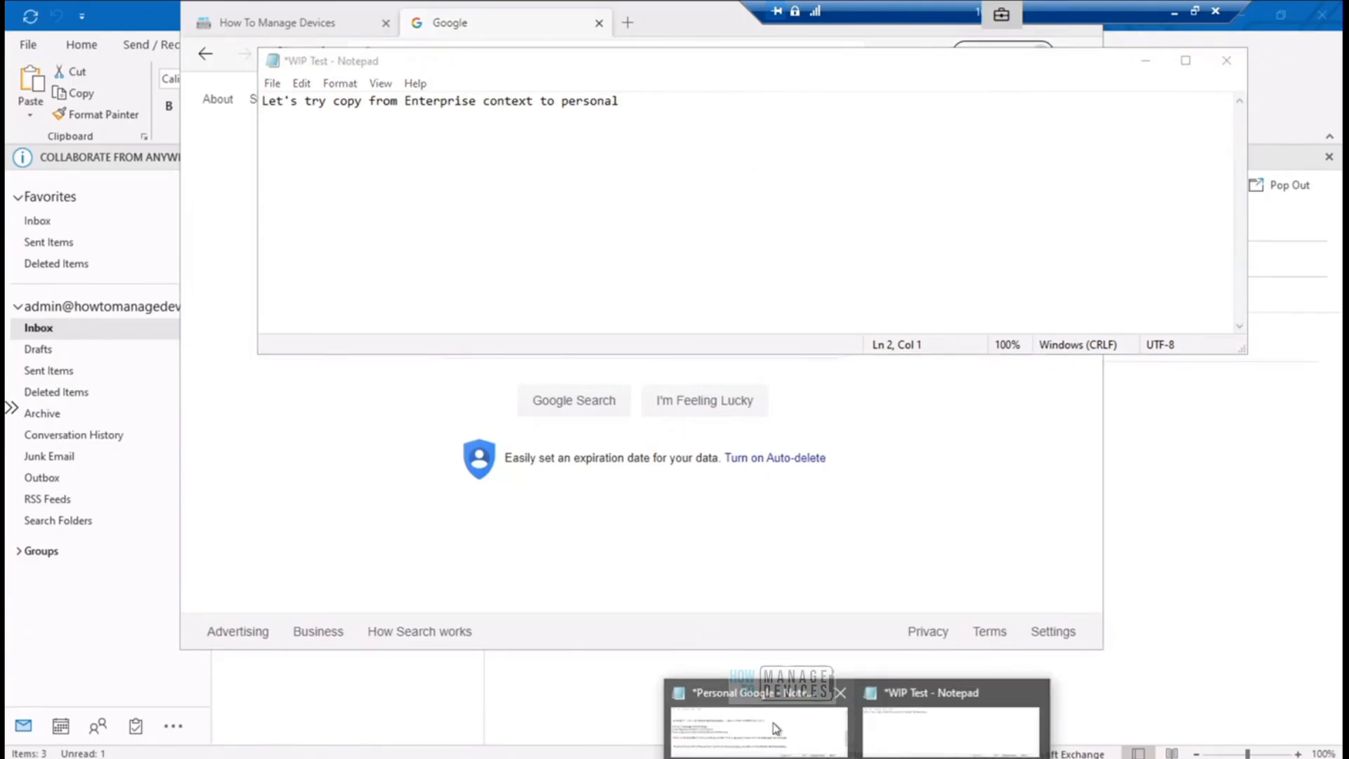
pyautogui.click(777, 730)
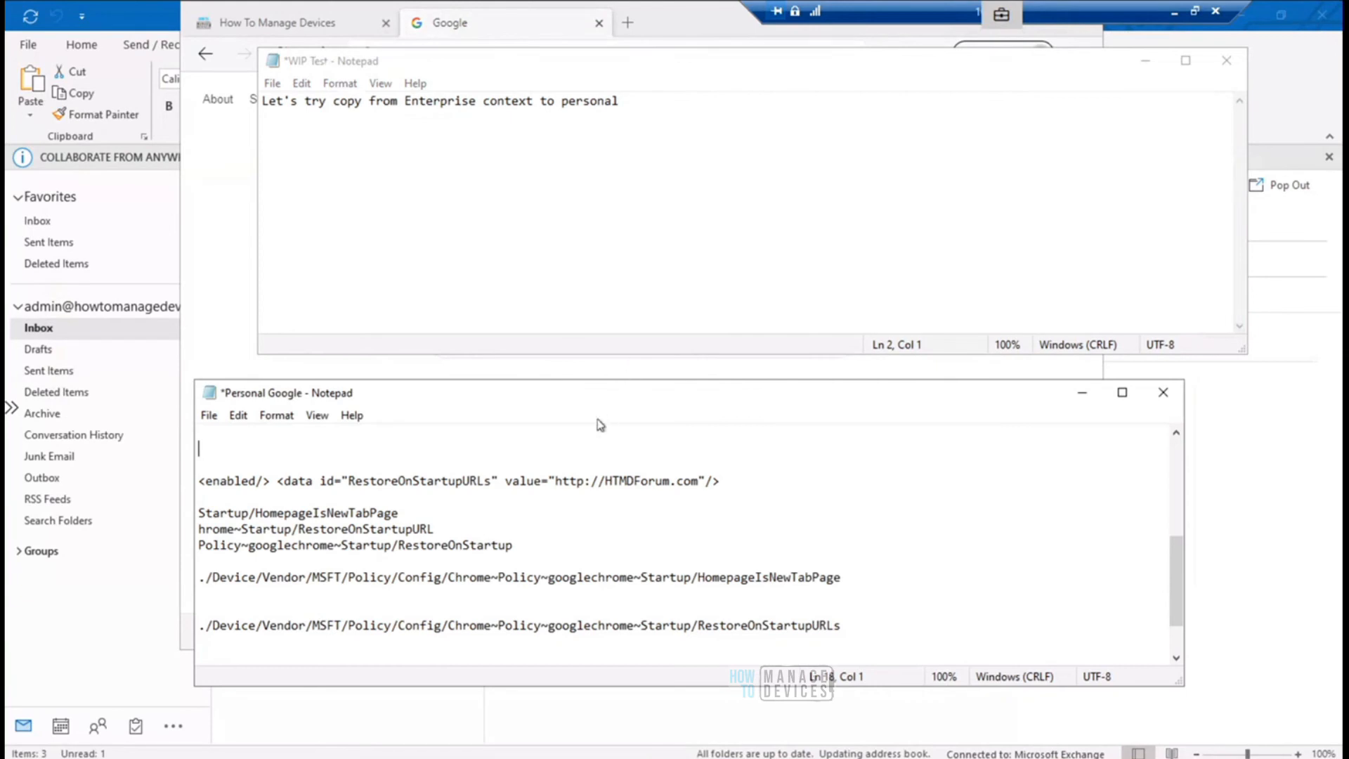
pyautogui.hotkey('ctrl', 'v')
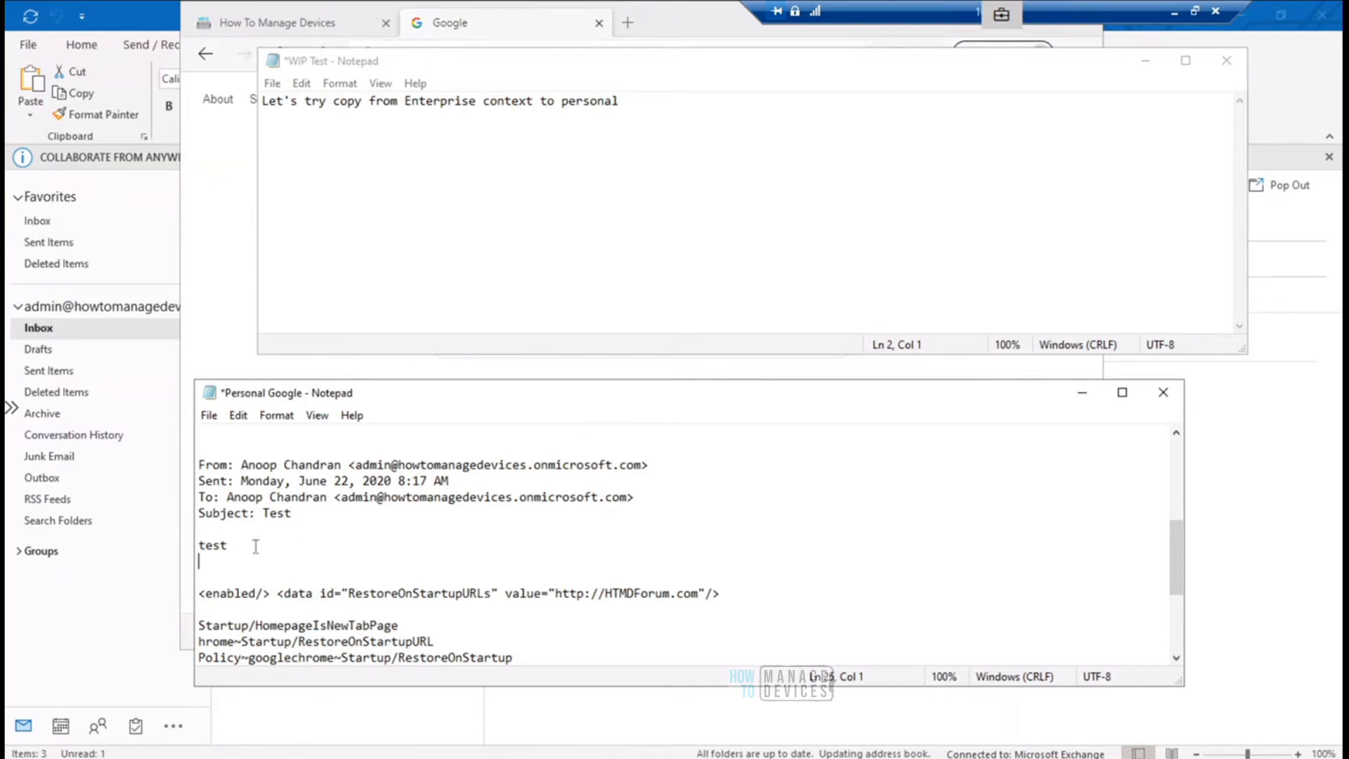
# - Delete the pasted email text from Personal Google and paste it again at the same place
pyautogui.moveTo(240, 554); pyautogui.dragTo(196, 453)
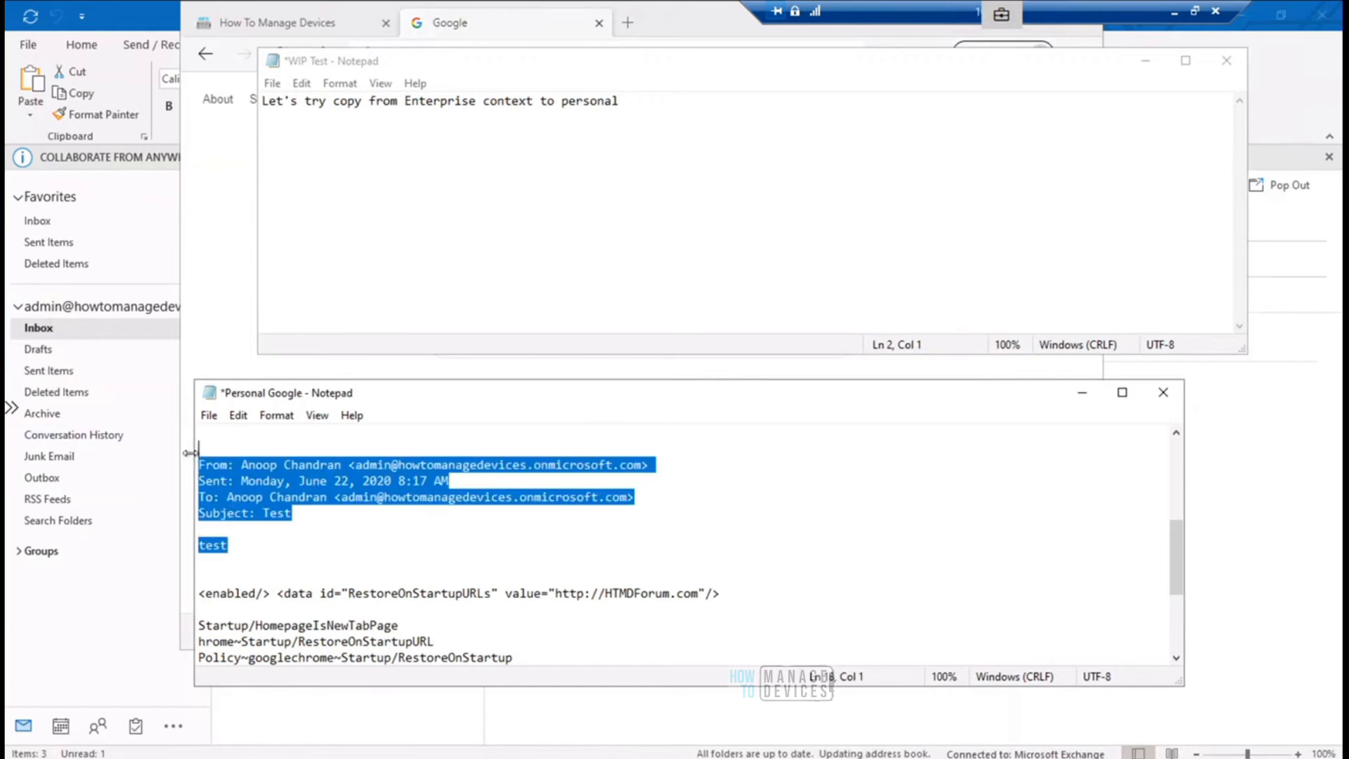
pyautogui.press('Delete')
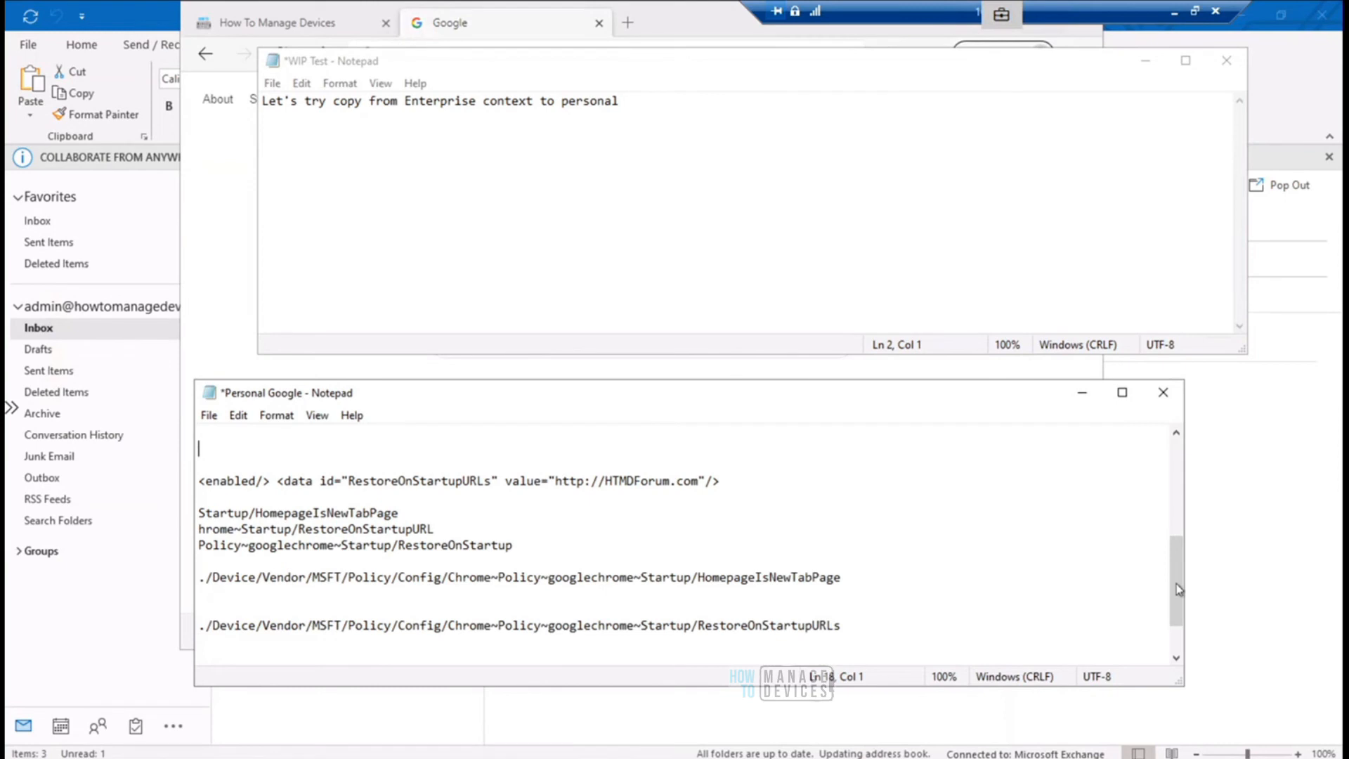
pyautogui.moveTo(1179, 573); pyautogui.dragTo(1180, 538)
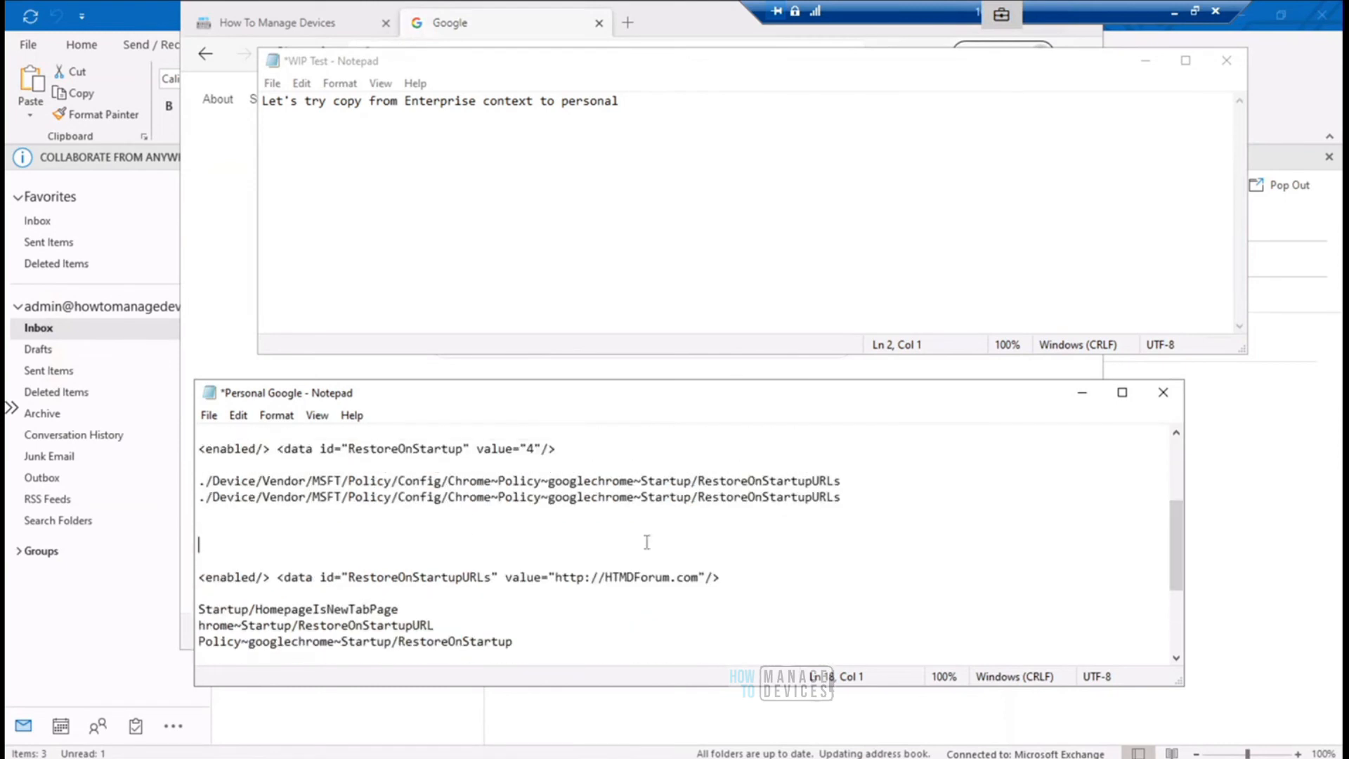
pyautogui.hotkey('ctrl', 'v')
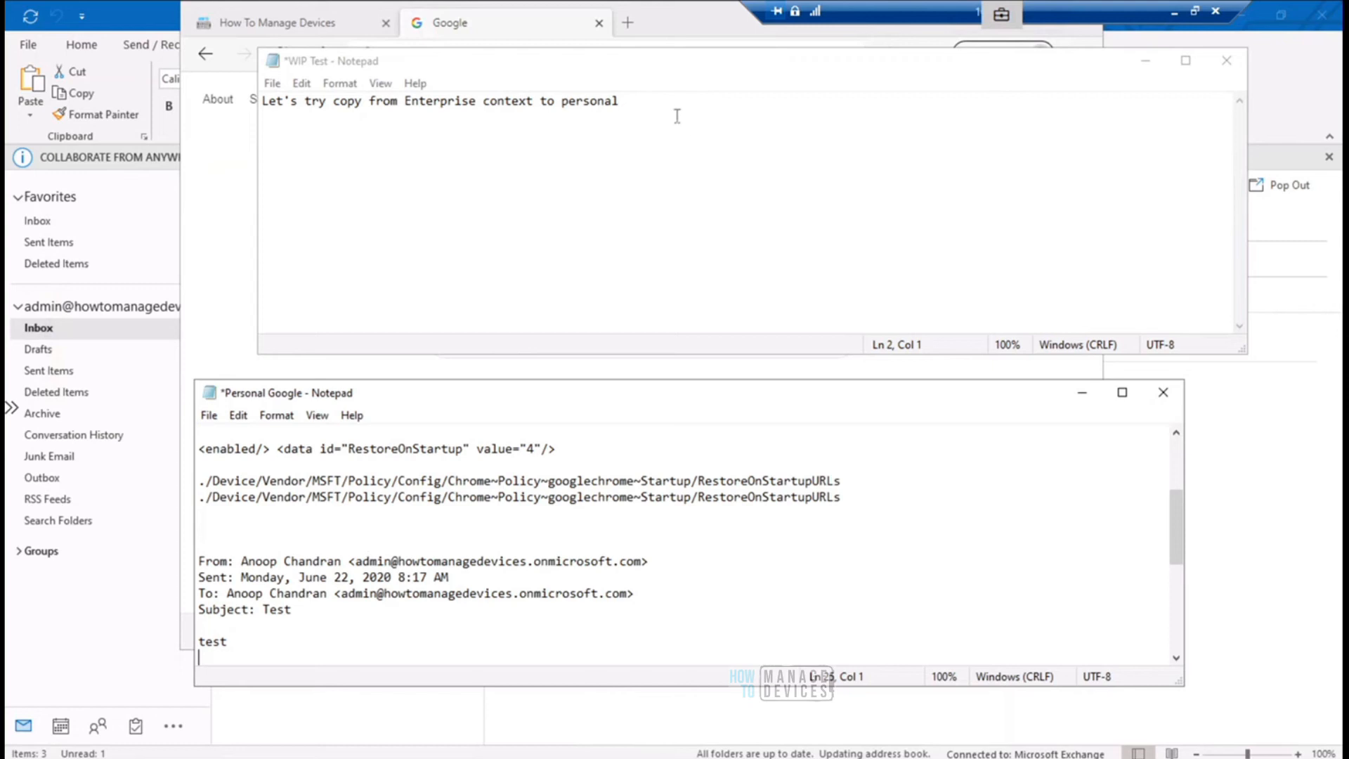
# - Close Outlook and launch it again by searching for "outlook"
pyautogui.click(1251, 494)
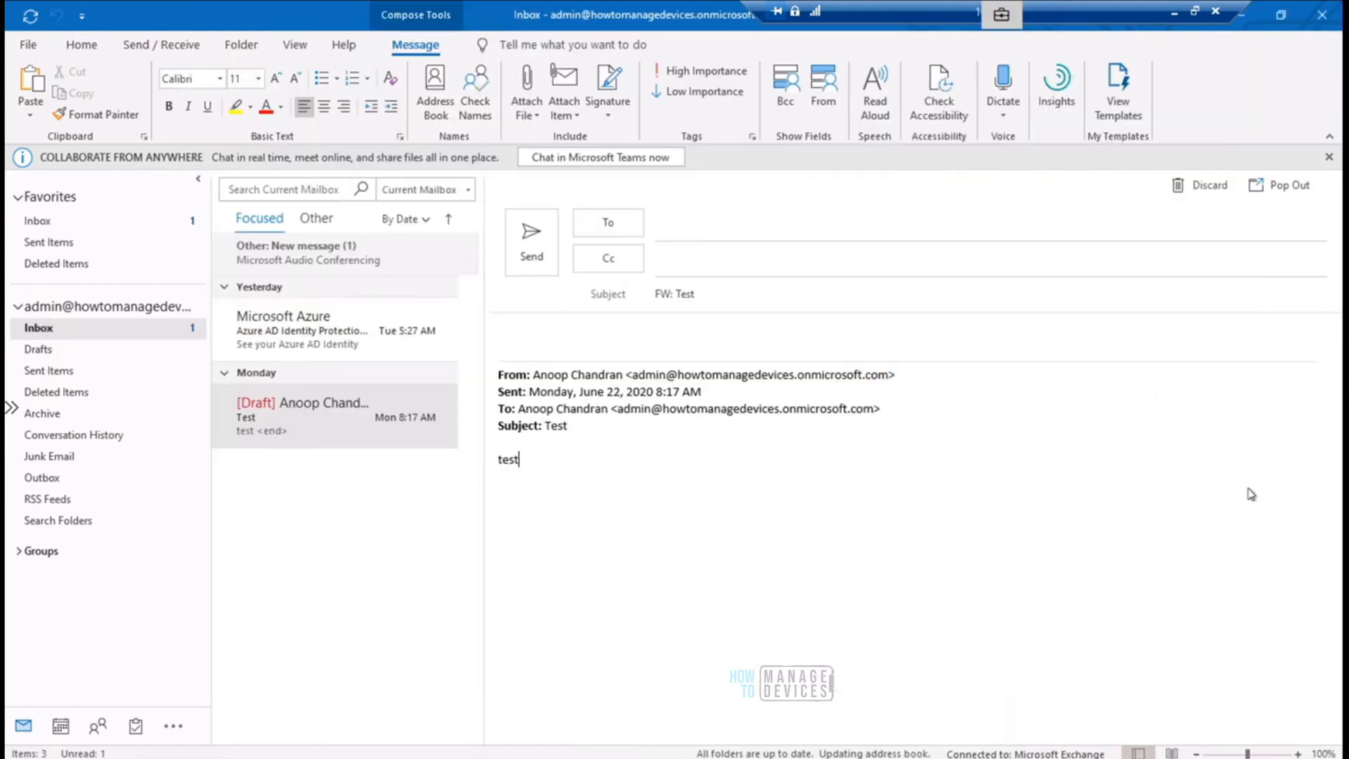
pyautogui.click(1325, 17)
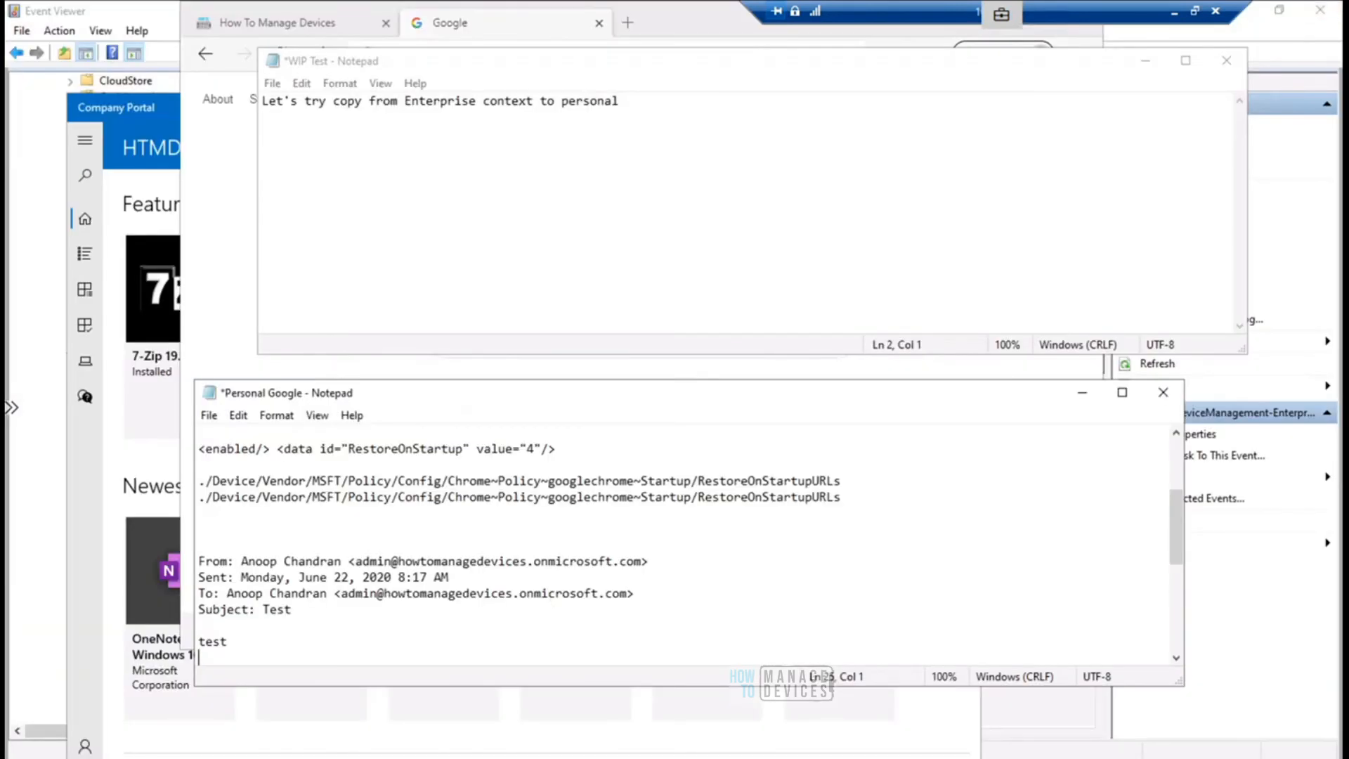
pyautogui.press('super')
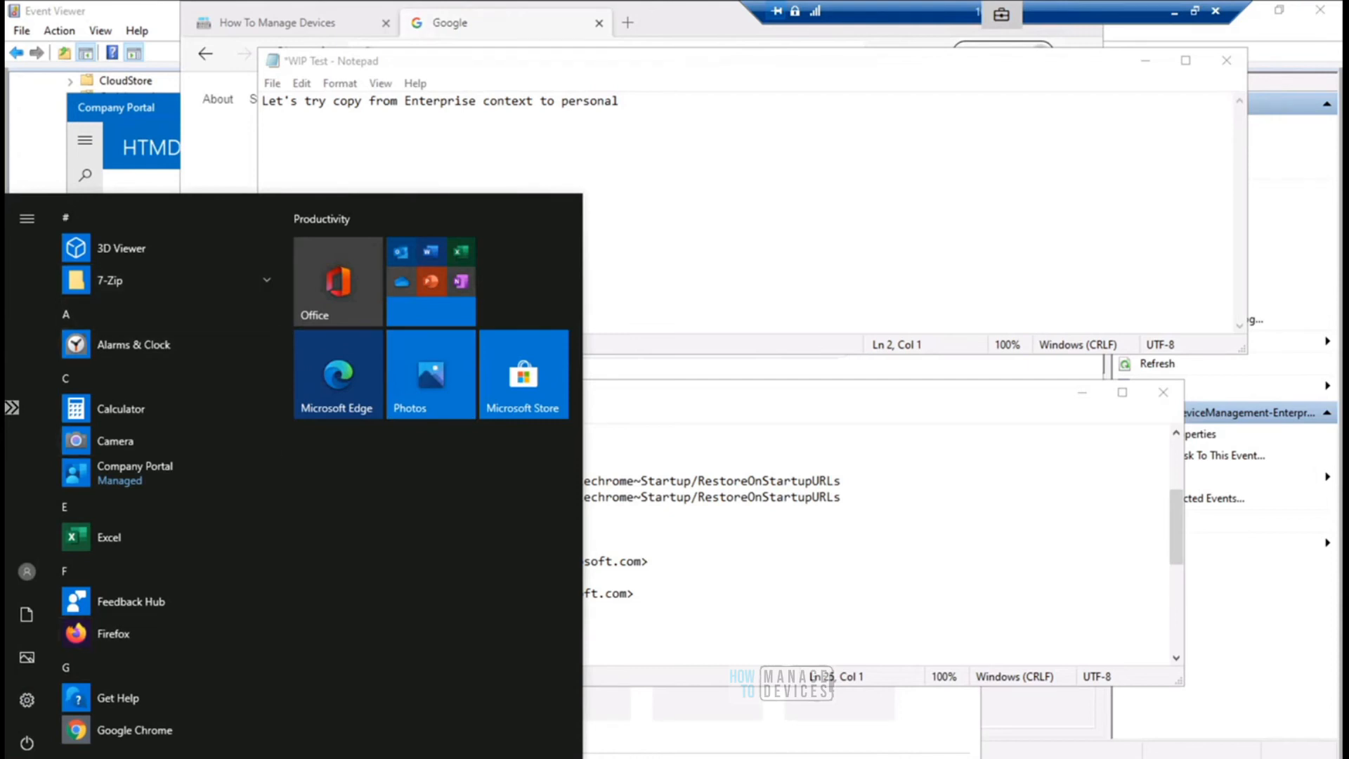
pyautogui.click(121, 758)
pyautogui.write('o')
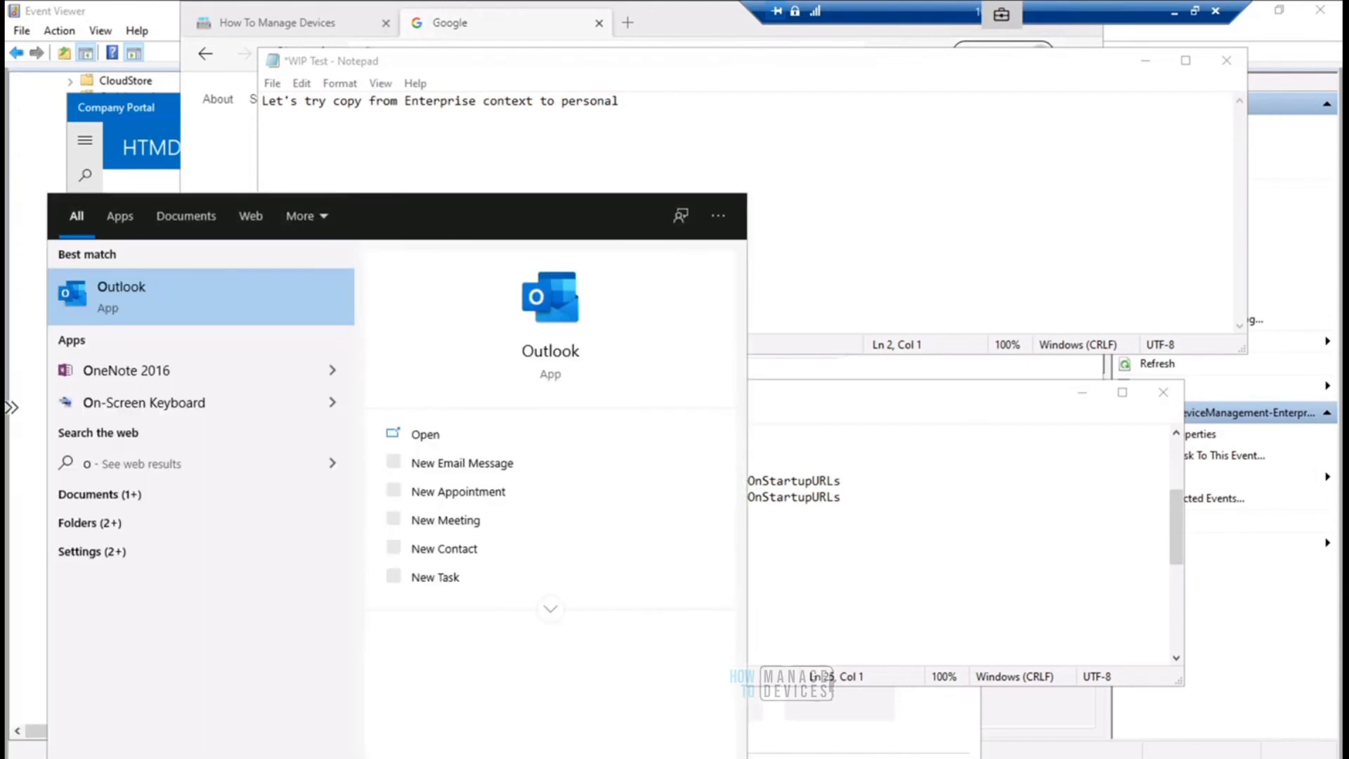
pyautogui.write('utlook')
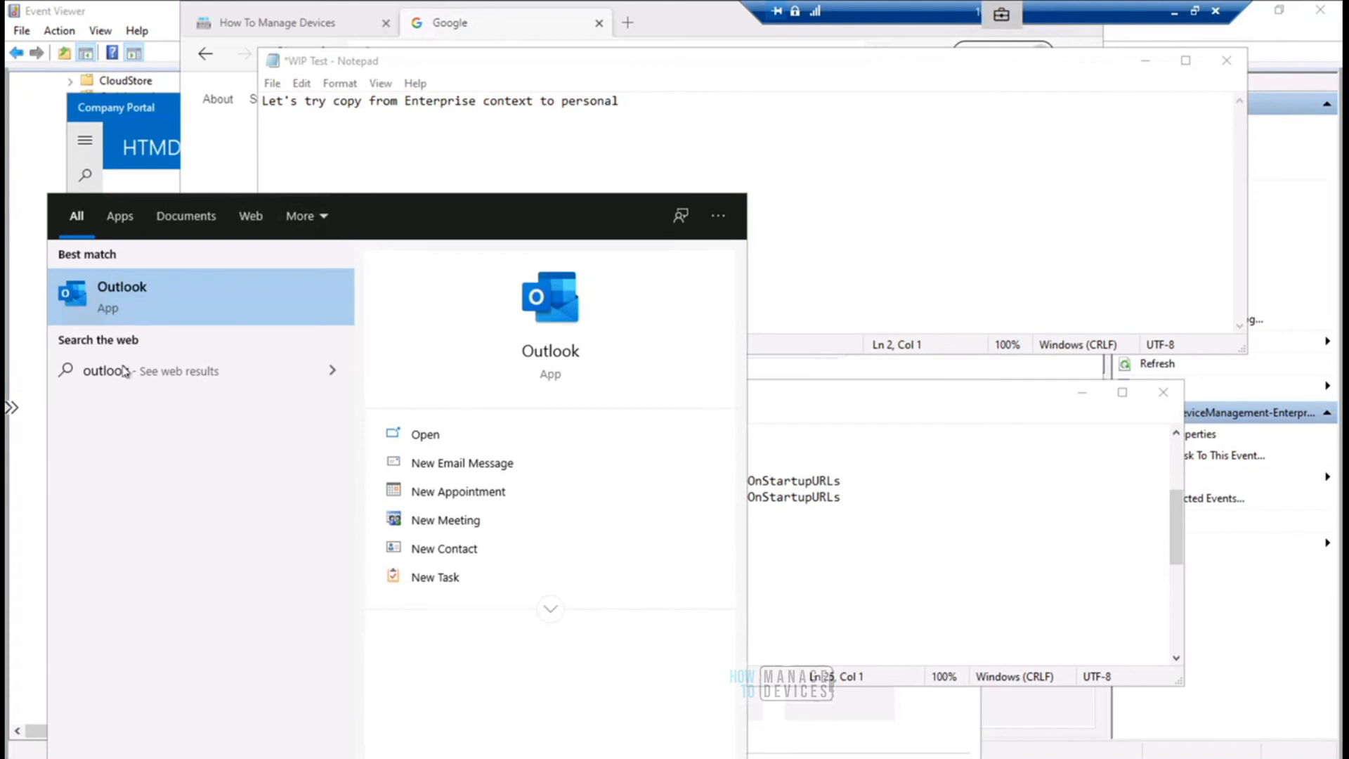
pyautogui.click(130, 292)
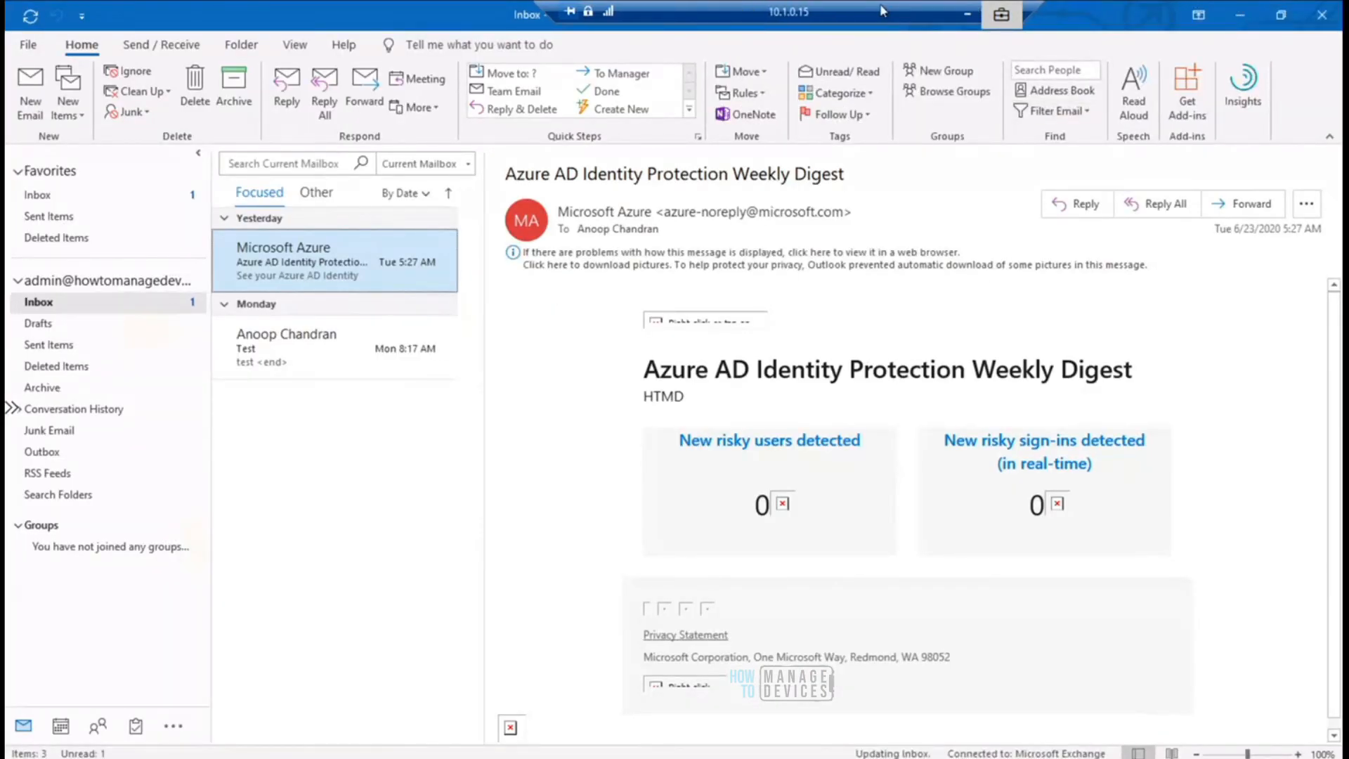
# - Start forwarding the "Azure AD Identity Protection Weekly Digest" email with its external content downloaded and copy the digest content from the draft
pyautogui.click(1305, 204)
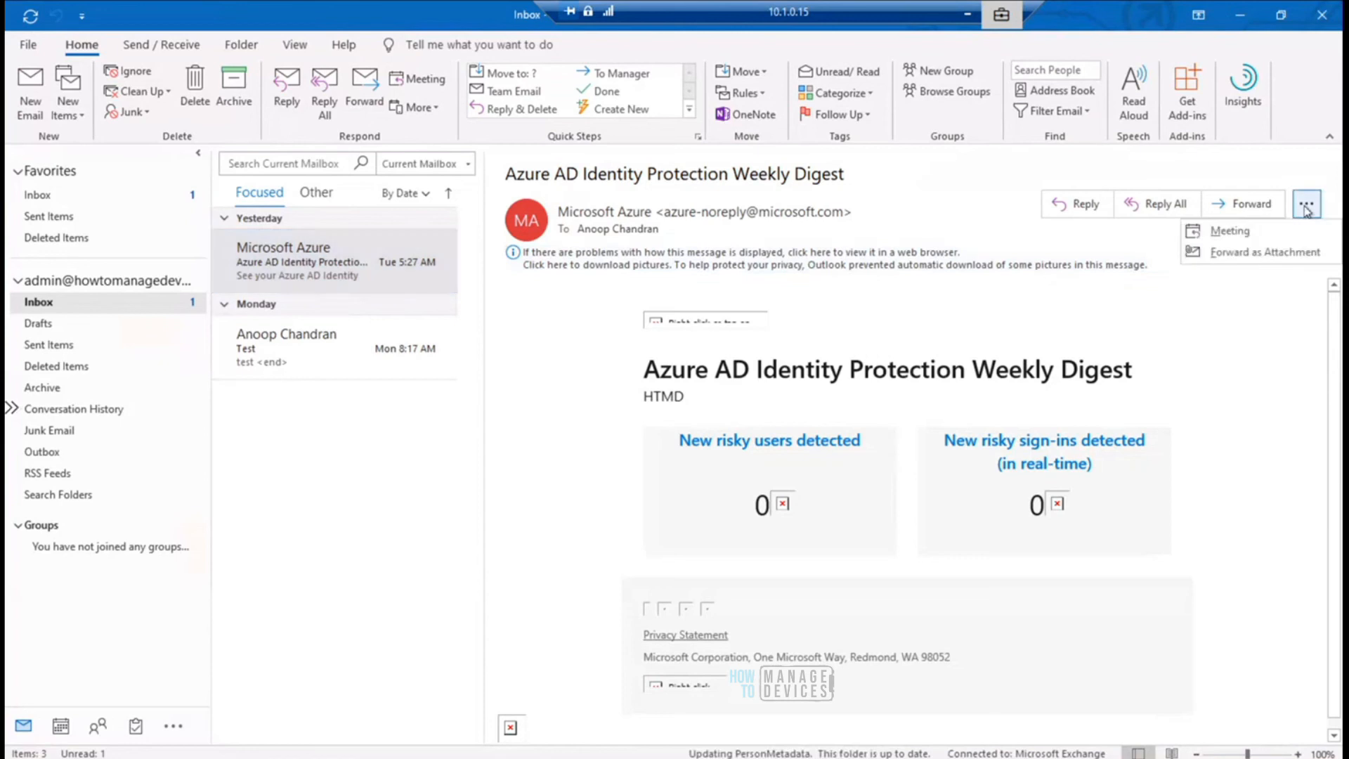
pyautogui.click(1245, 205)
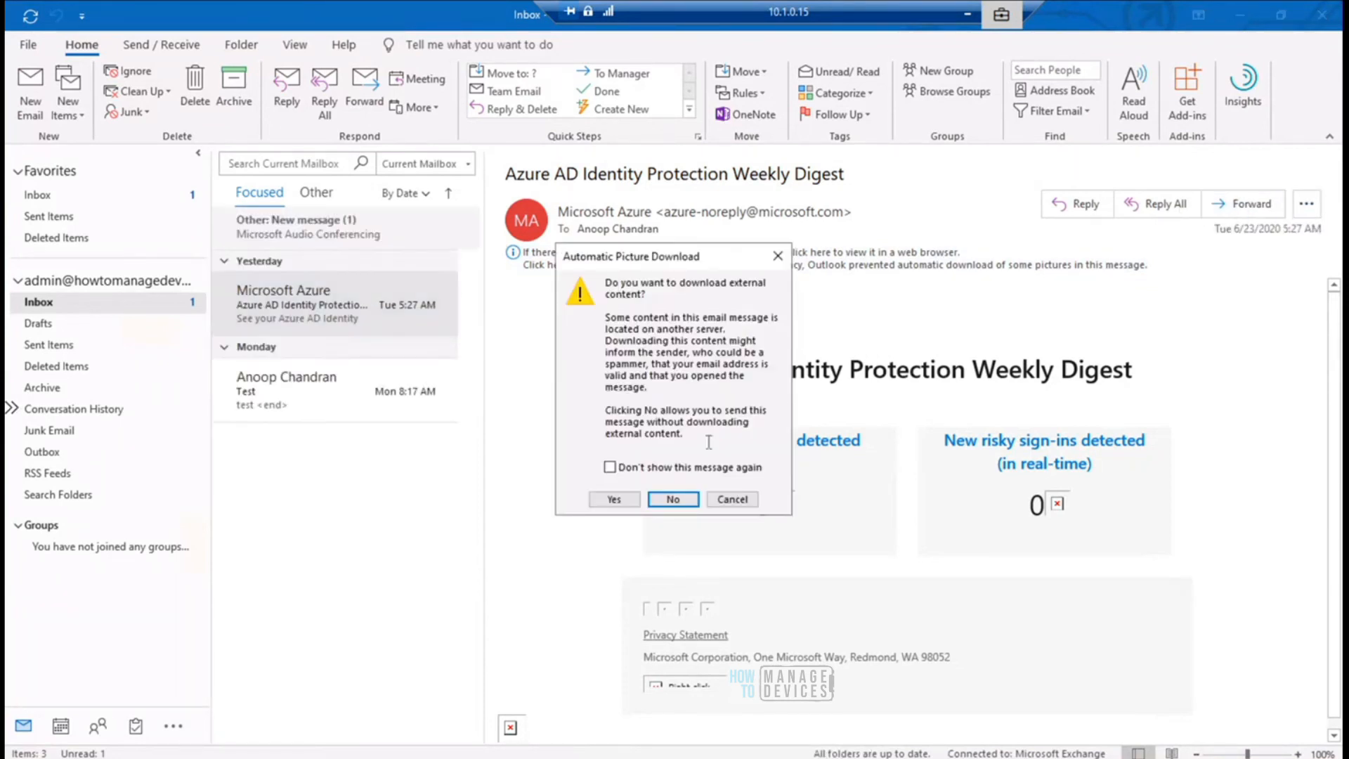
pyautogui.click(628, 502)
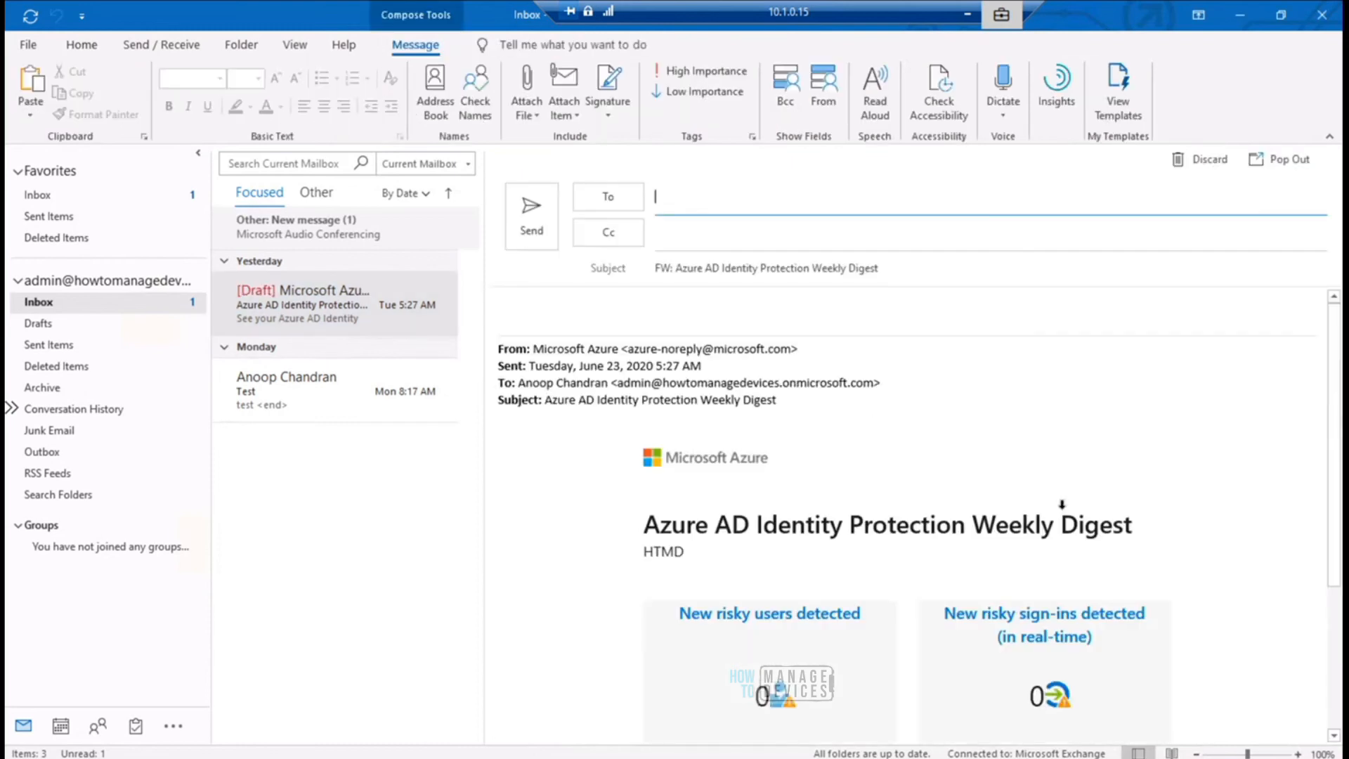
pyautogui.moveTo(1129, 532); pyautogui.dragTo(587, 531)
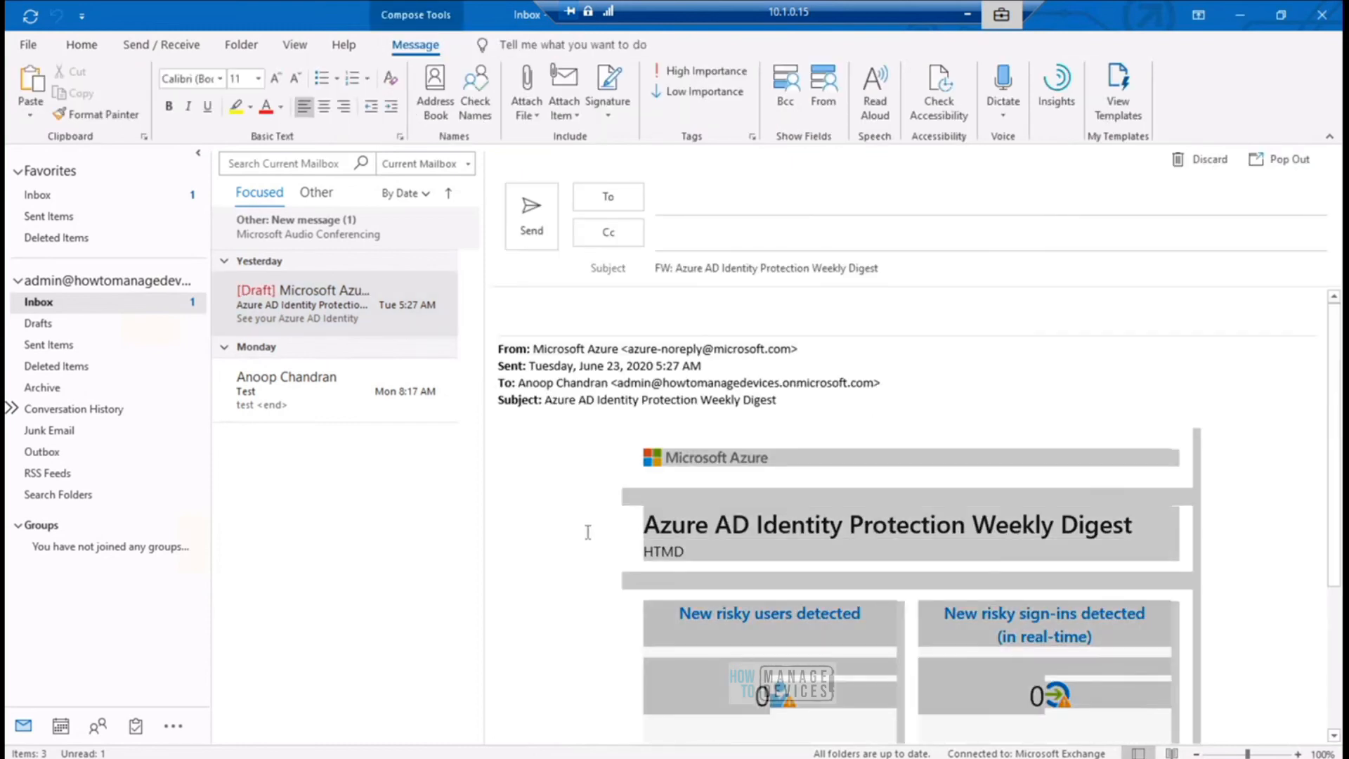
pyautogui.click(661, 555)
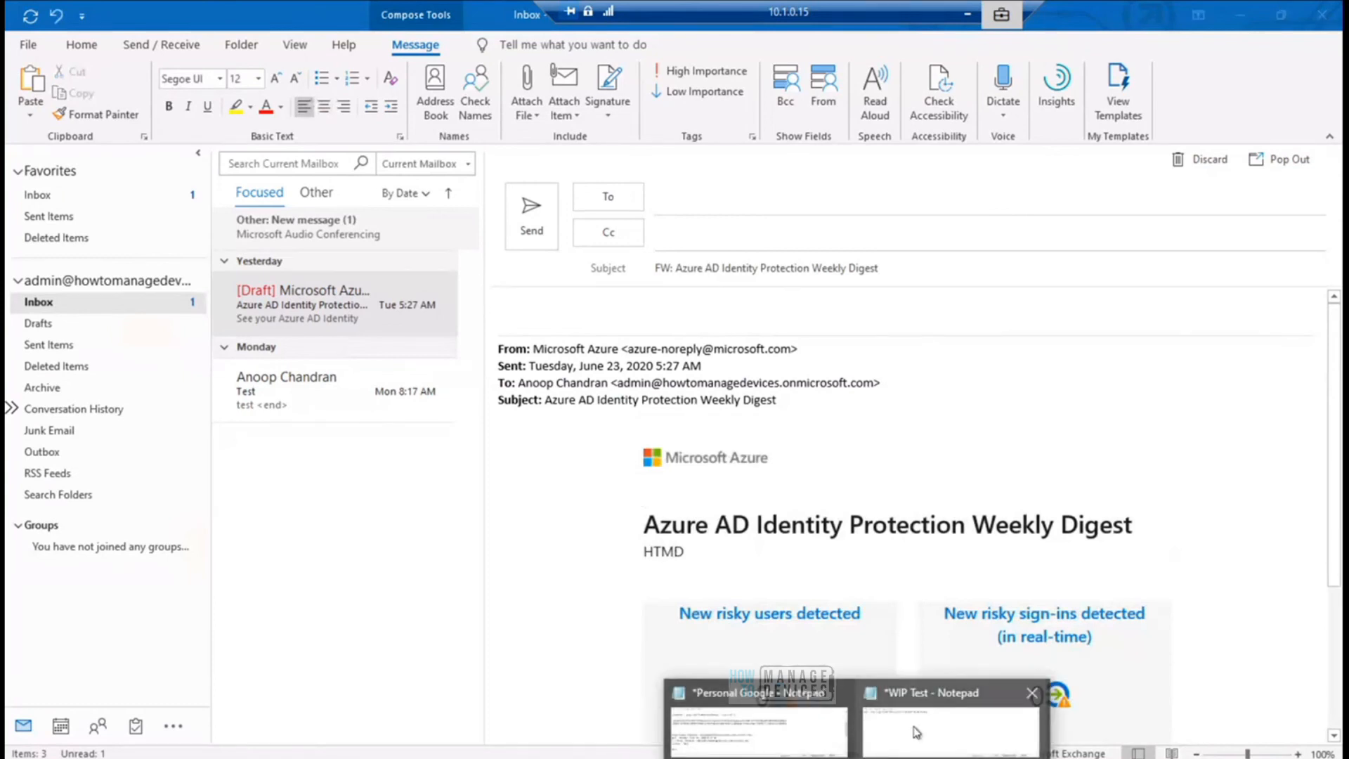
# - Return to Personal Google in Notepad, clear its entire contents and try to paste the copied digest content
pyautogui.click(948, 709)
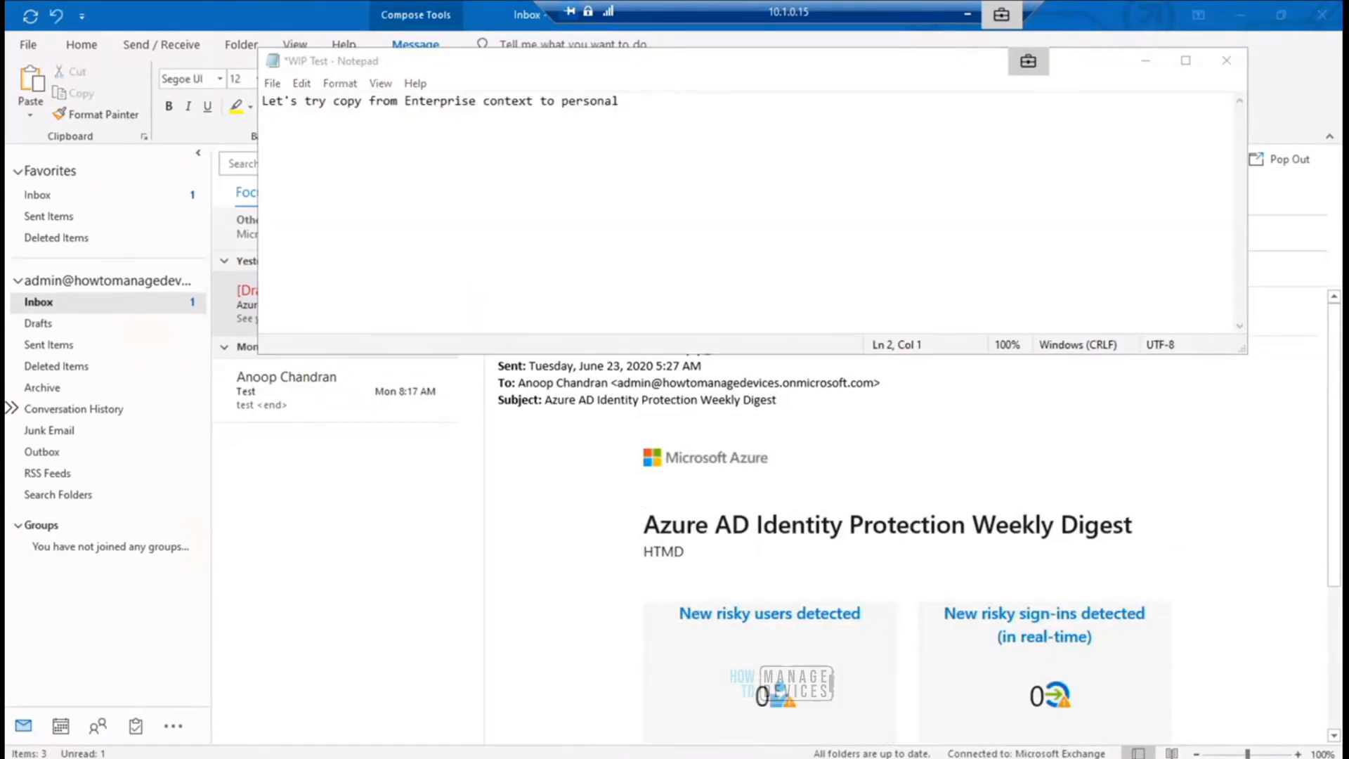
pyautogui.moveTo(854, 756)
pyautogui.click(758, 717)
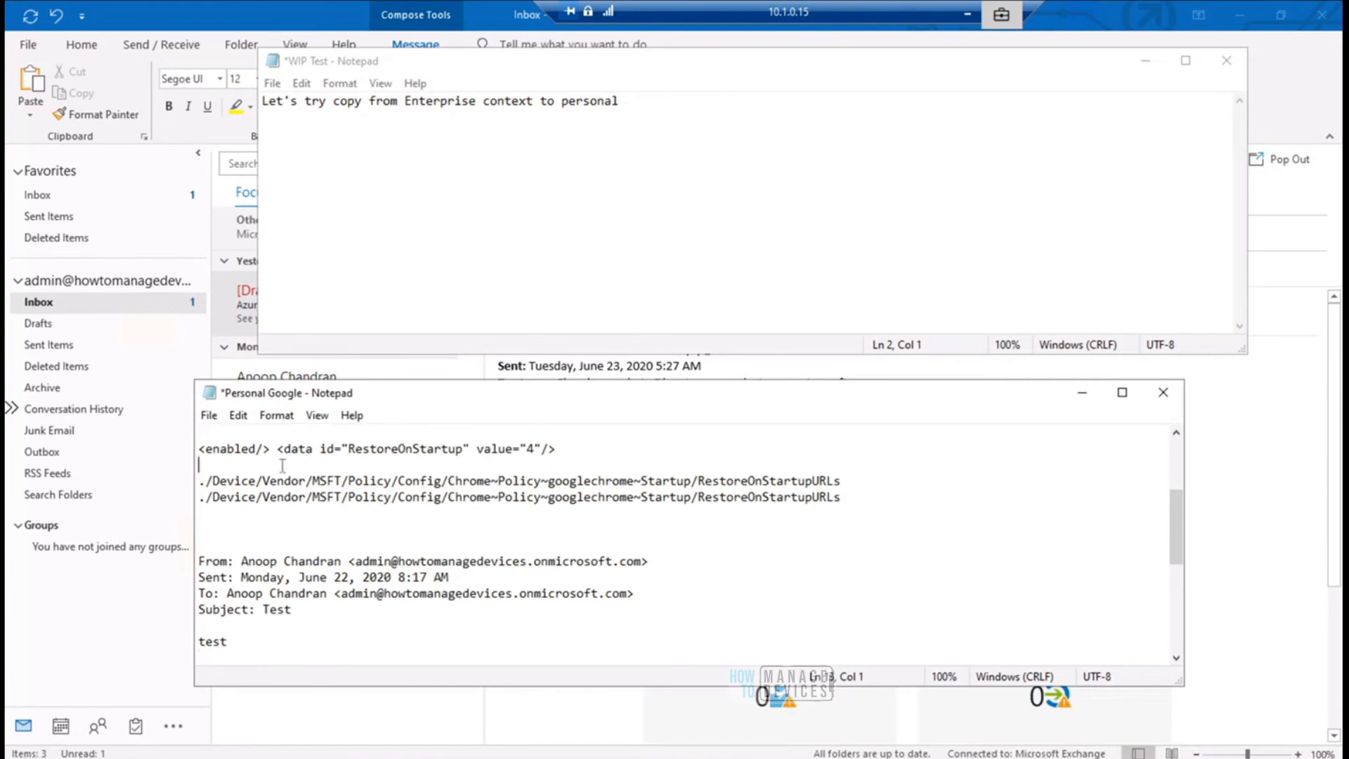
pyautogui.hotkey('ctrl', 'a')
pyautogui.press('Delete')
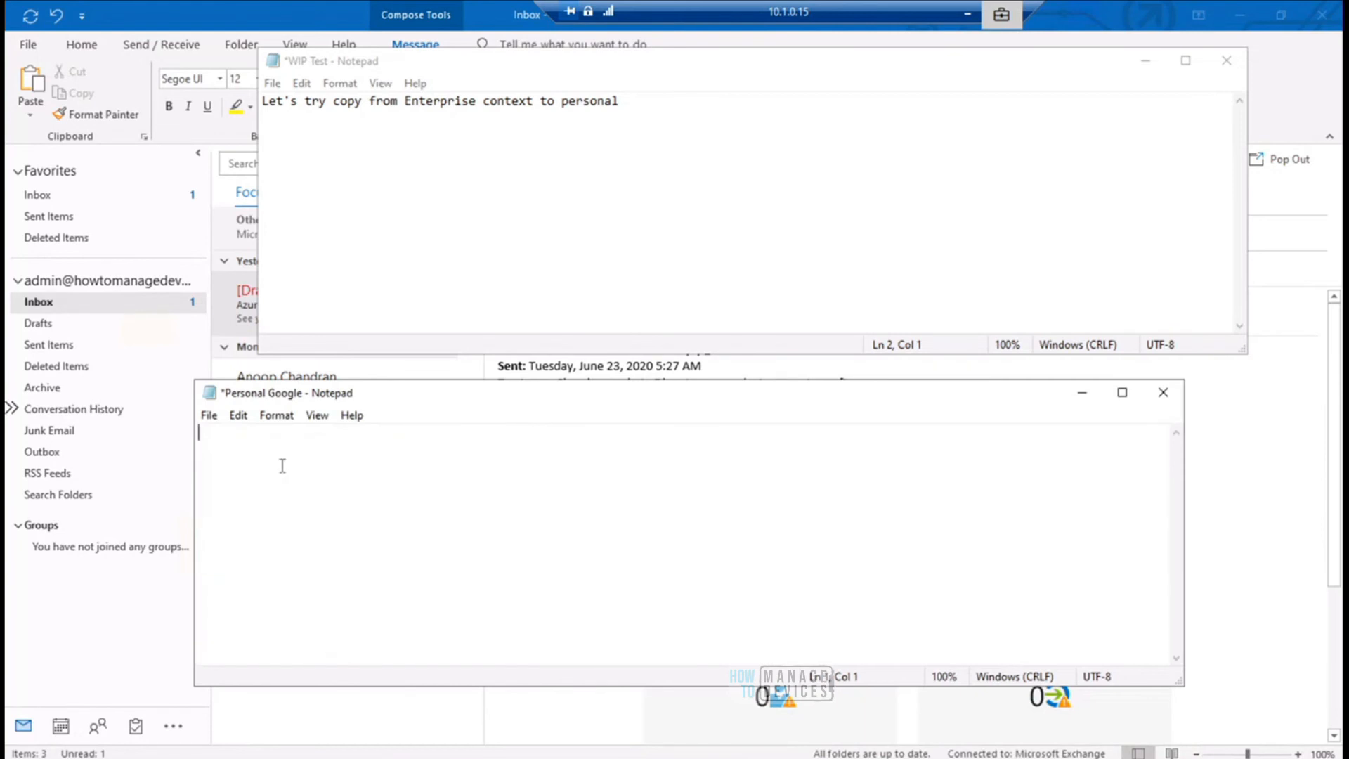
pyautogui.hotkey('ctrl', 'v')
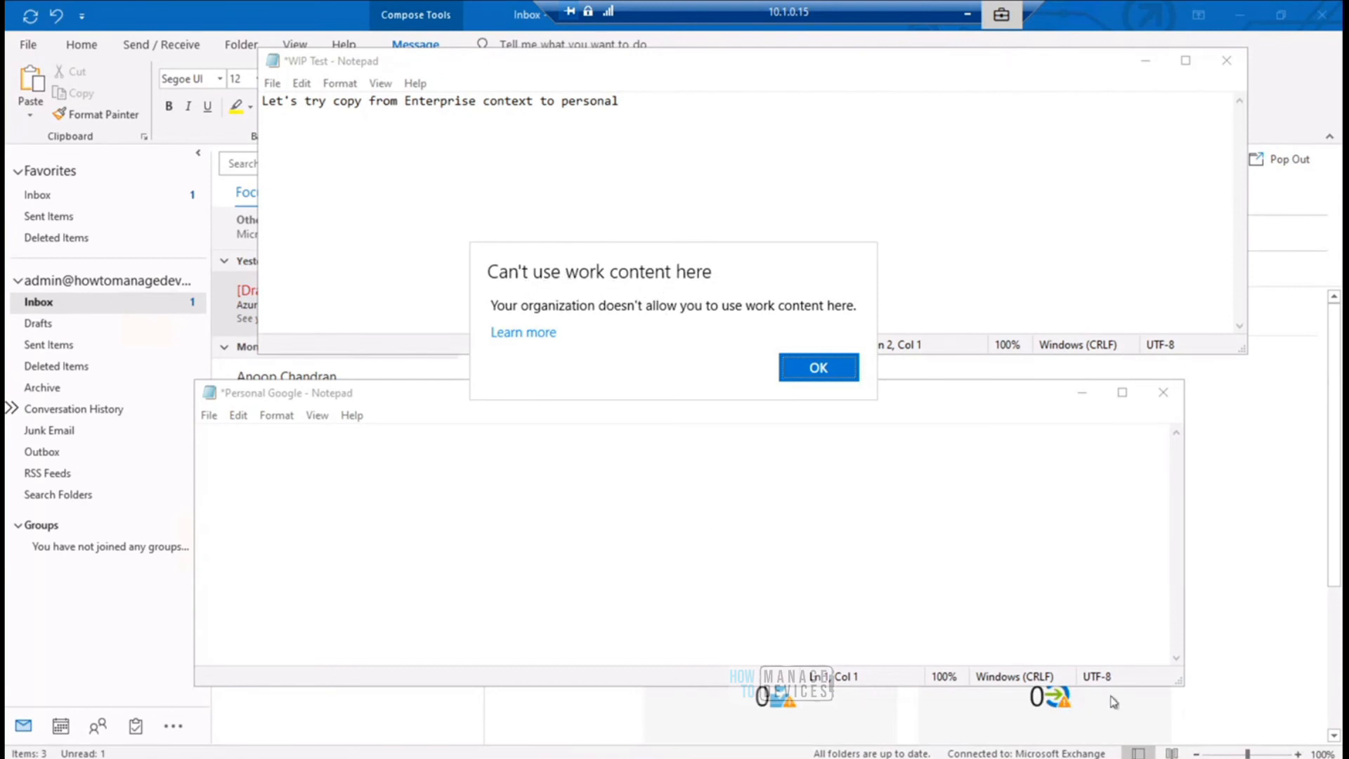
# - Copy the "Azure AD Identity Protection Weekly Digest" heading from the forwarded message draft in Outlook
pyautogui.press('Return')
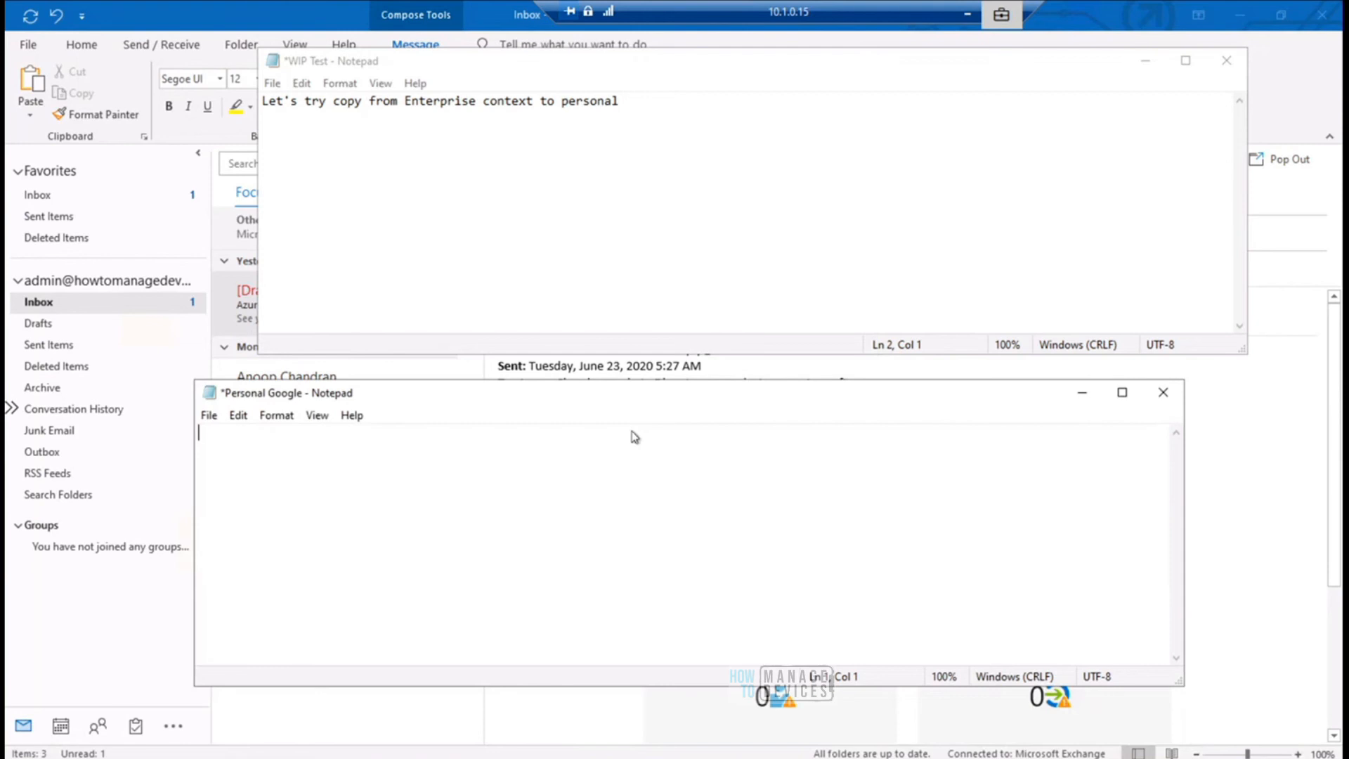
pyautogui.press('alt')
pyautogui.click(1262, 477)
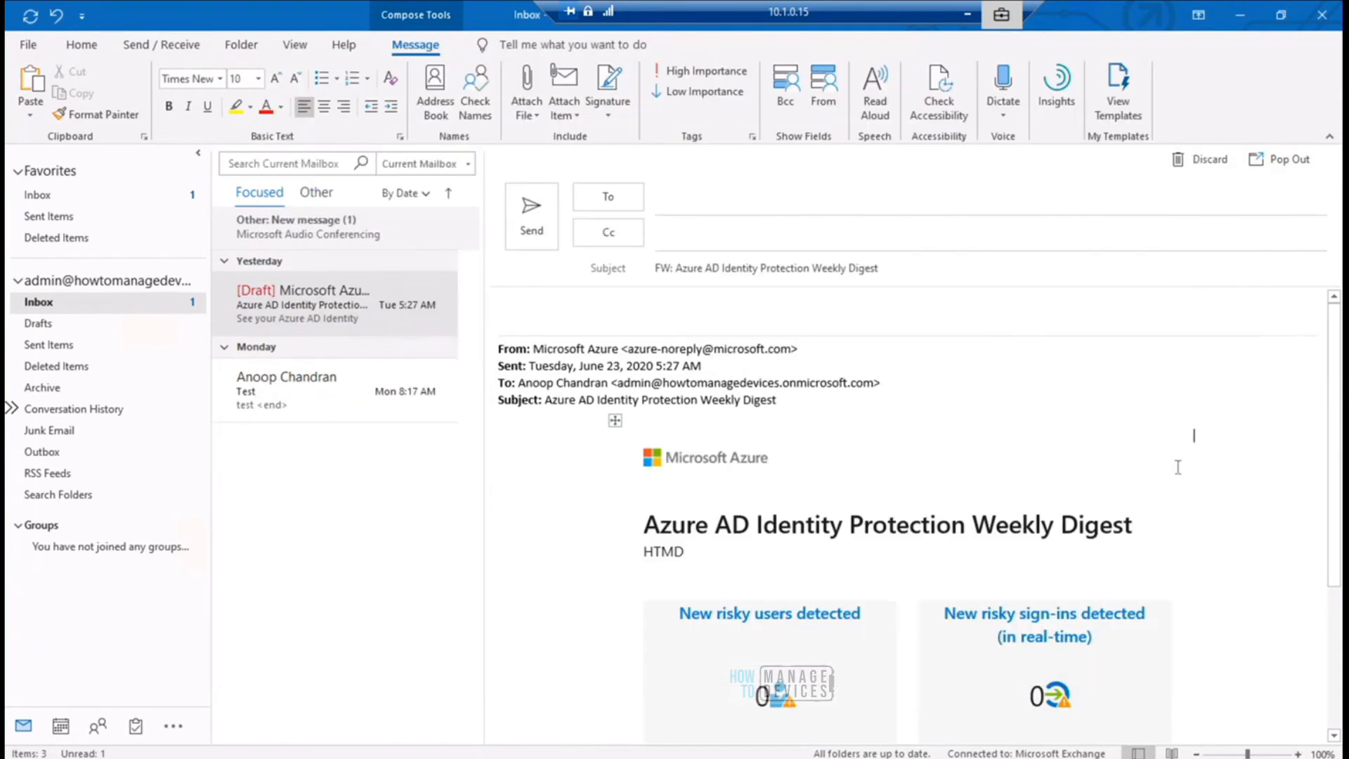
pyautogui.moveTo(1062, 531); pyautogui.dragTo(651, 516)
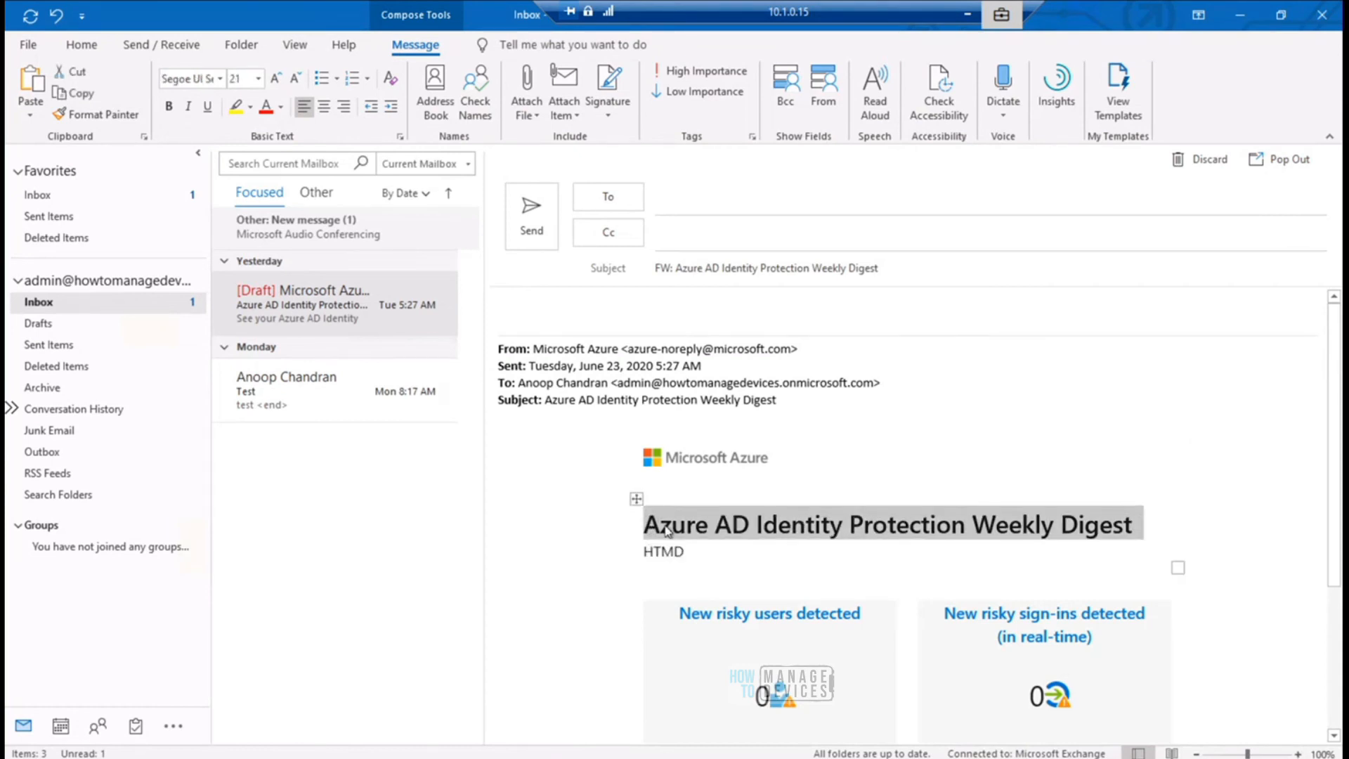
pyautogui.rightClick(667, 527)
pyautogui.click(706, 560)
# - Switch to Personal Google in Notepad and try to paste the copied digest heading there
pyautogui.click(856, 758)
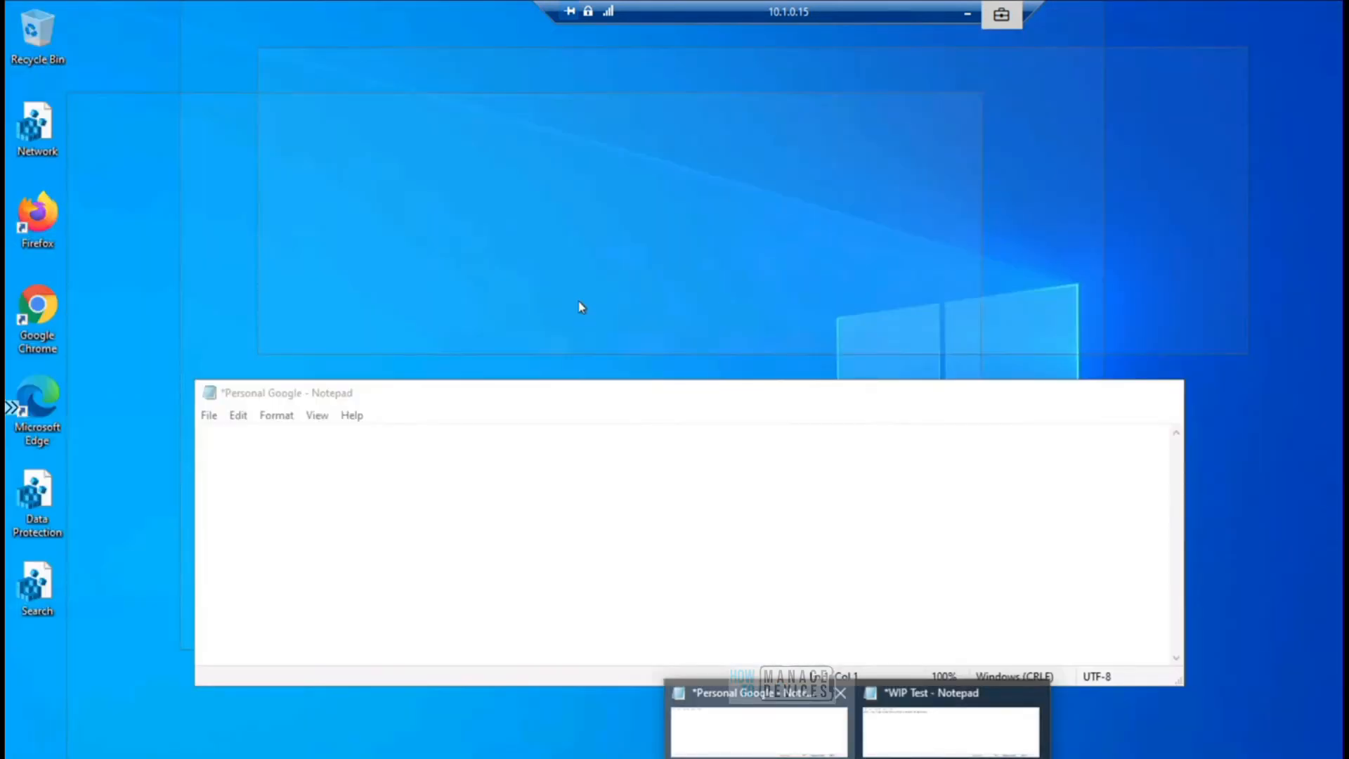
pyautogui.click(773, 738)
pyautogui.hotkey('ctrl', 'v')
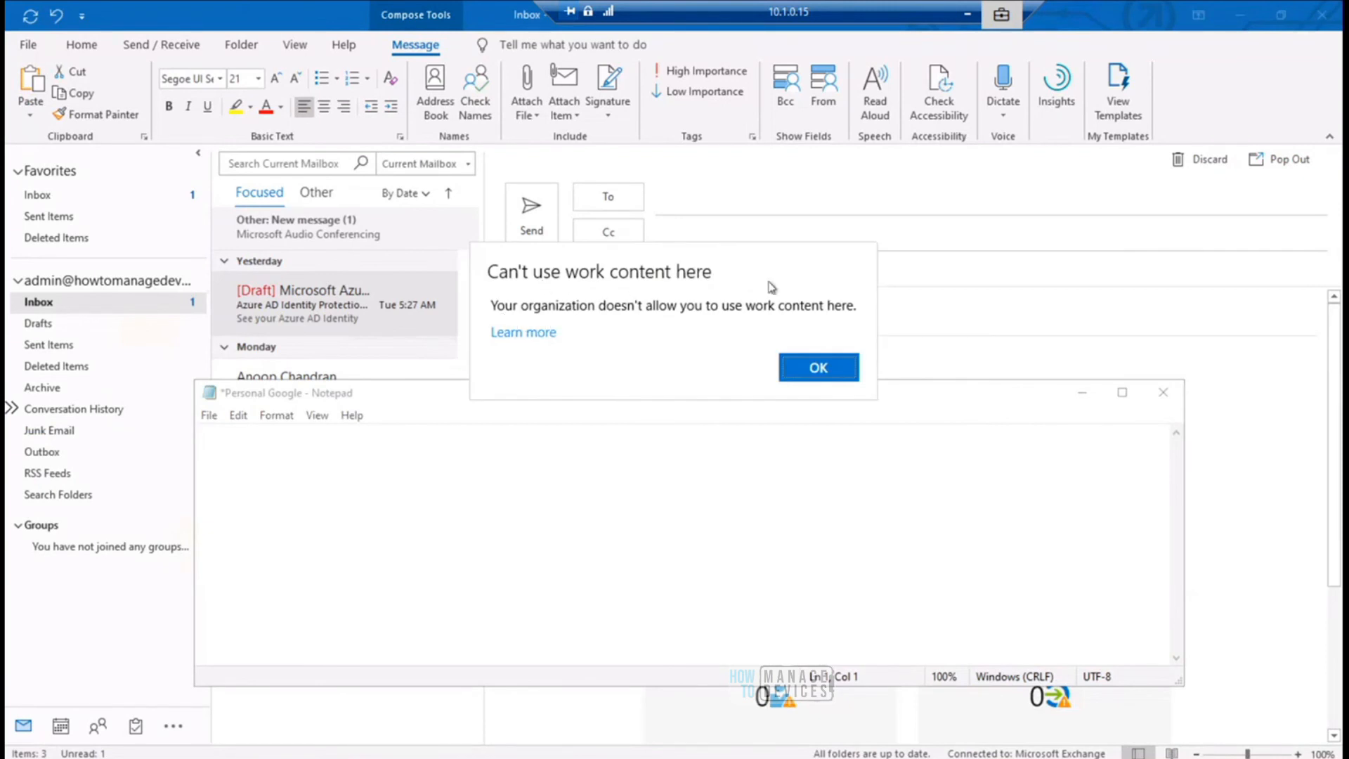
pyautogui.click(813, 358)
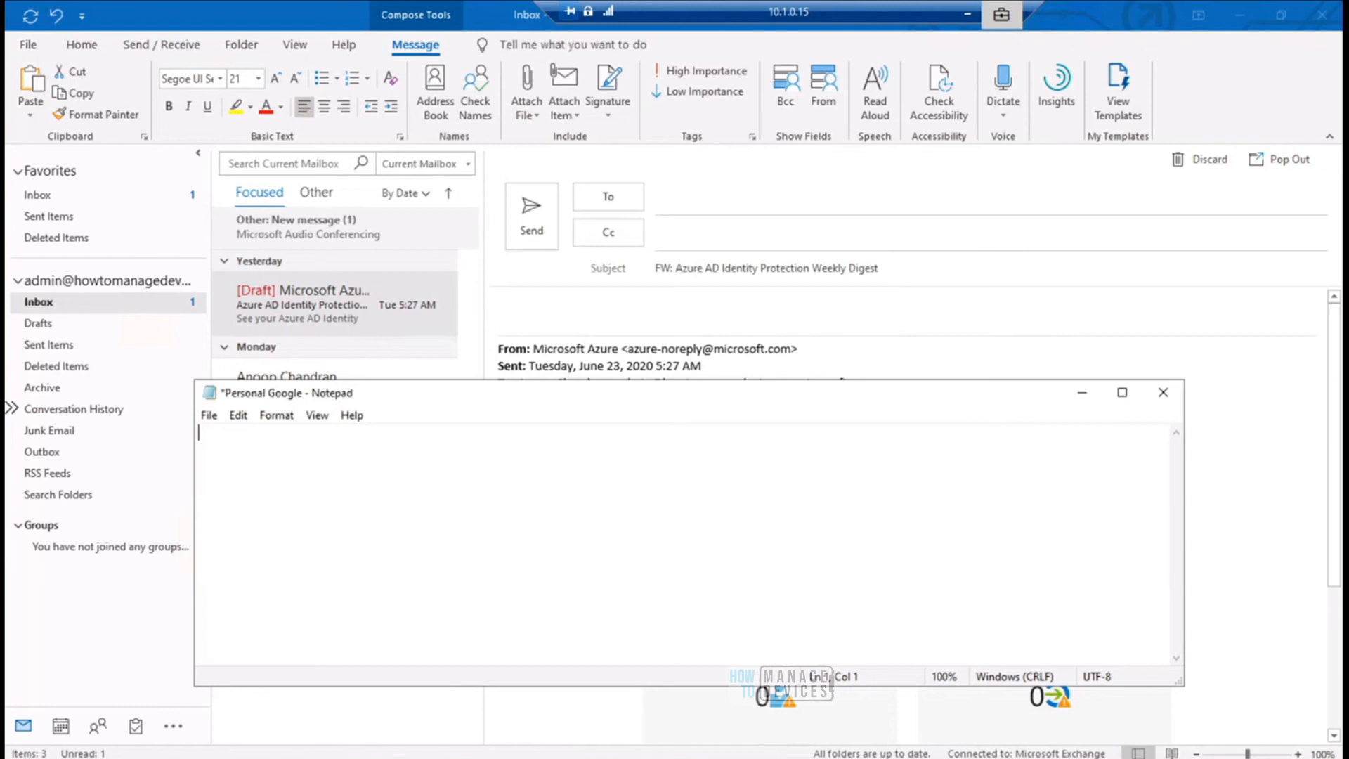
# - Switch to WIP Test in Notepad and paste the copied heading below the existing line
pyautogui.click(940, 700)
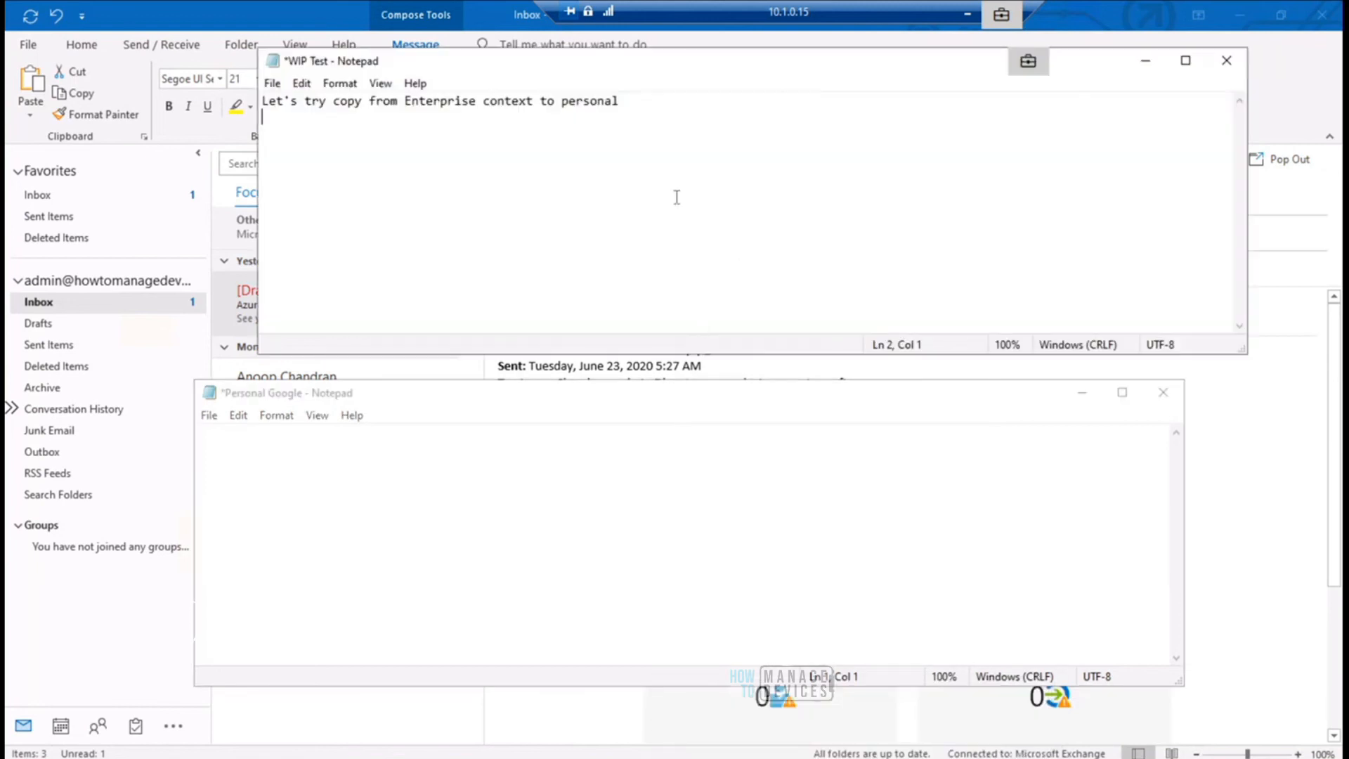
pyautogui.press('Return')
pyautogui.hotkey('ctrl', 'v')
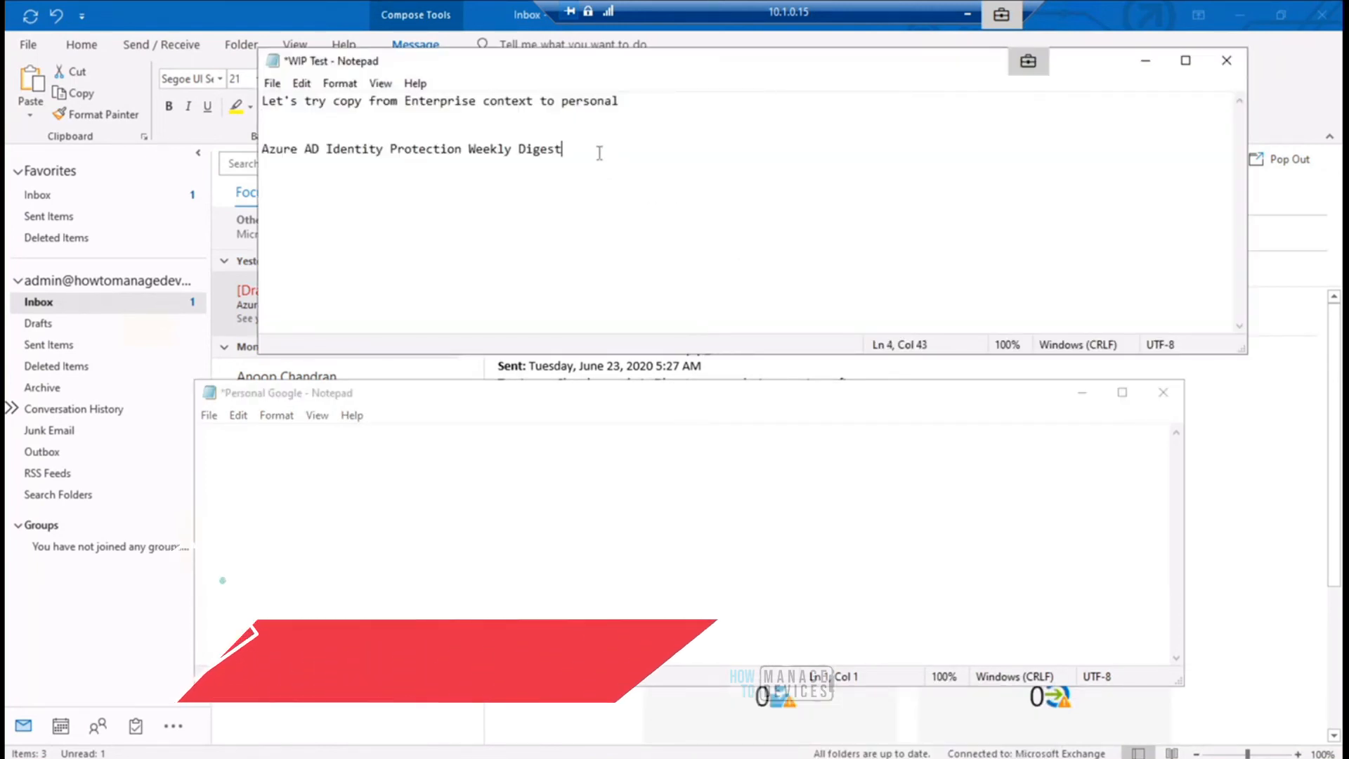
# - Copy the "Azure AD Identity Protection Weekly Digest" line from WIP Test and try to paste it into the Google search box in Microsoft Edge
pyautogui.keyDown('shift'); pyautogui.click(266, 150); pyautogui.keyUp('shift')
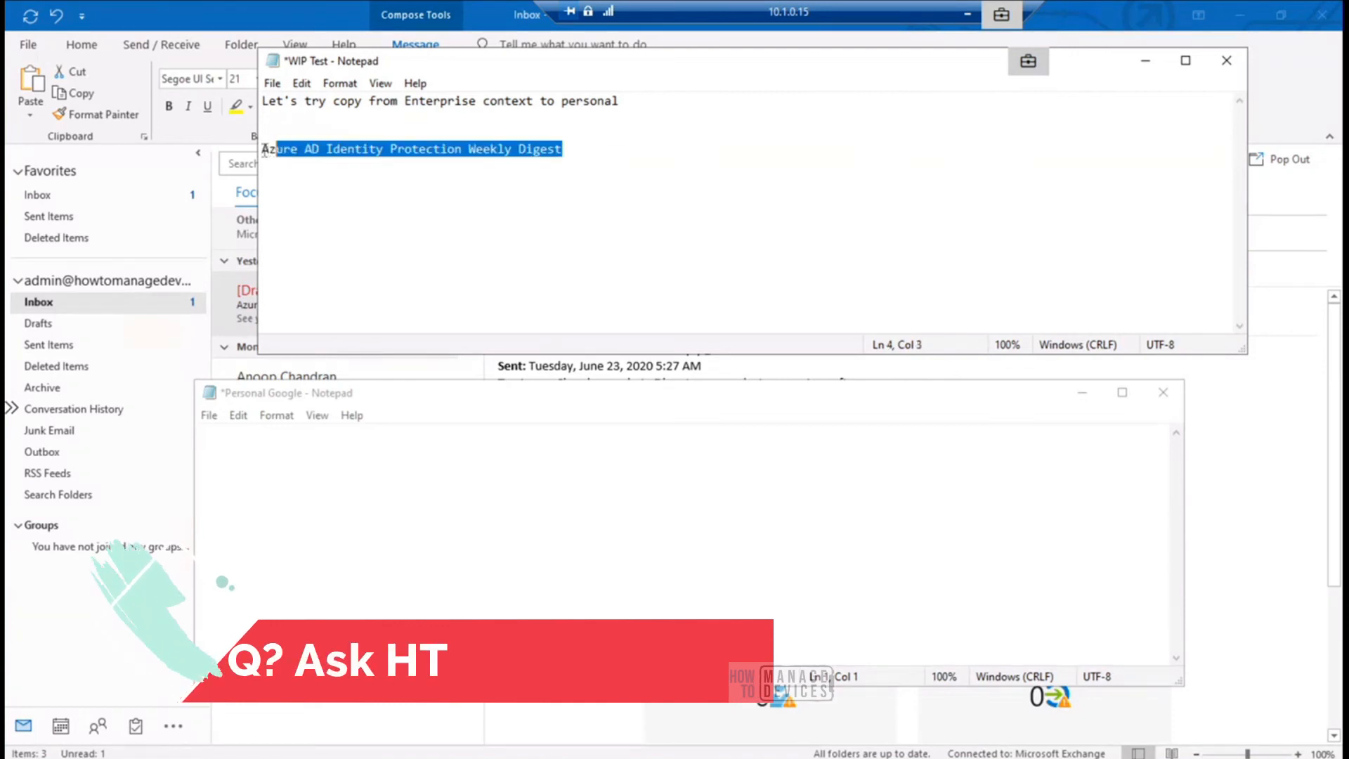
pyautogui.keyDown('shift'); pyautogui.click(262, 149); pyautogui.keyUp('shift')
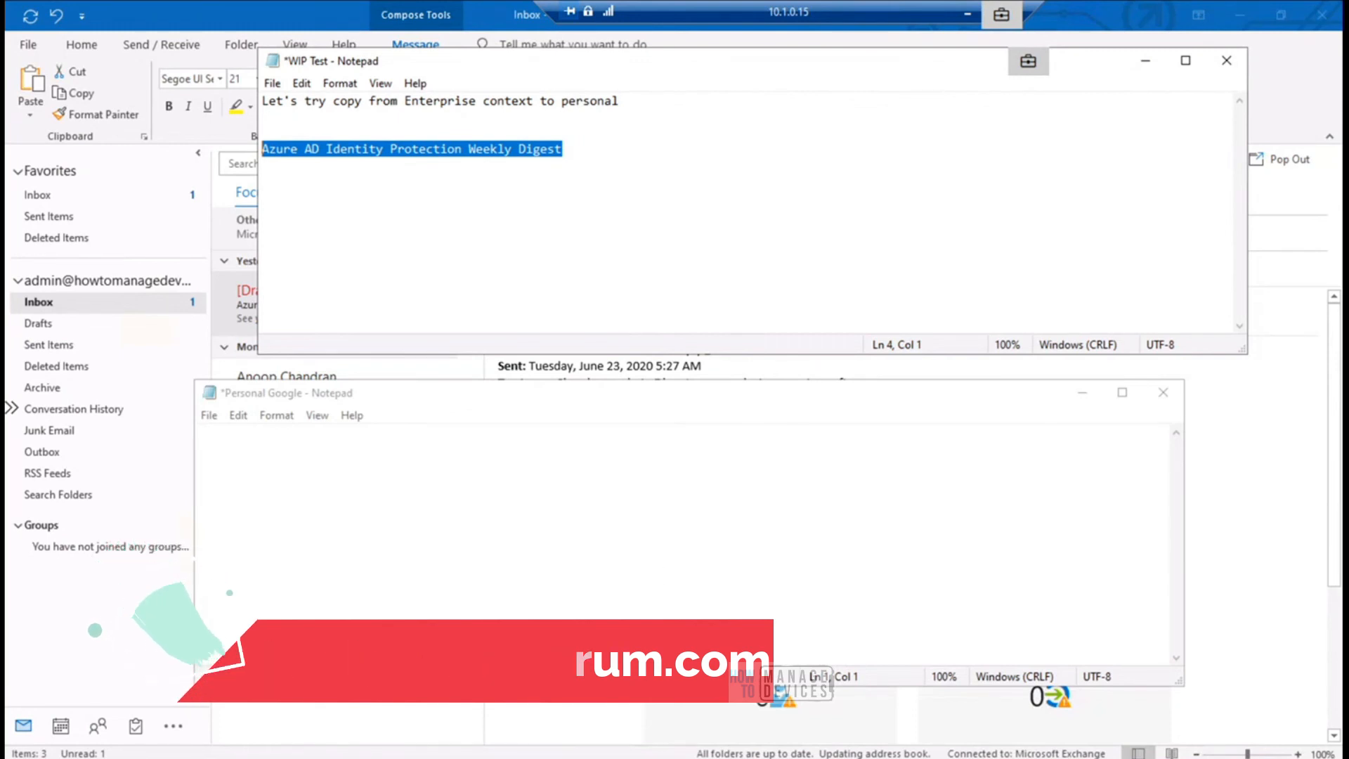
pyautogui.hotkey('alt', 'Tab')
pyautogui.click(615, 341)
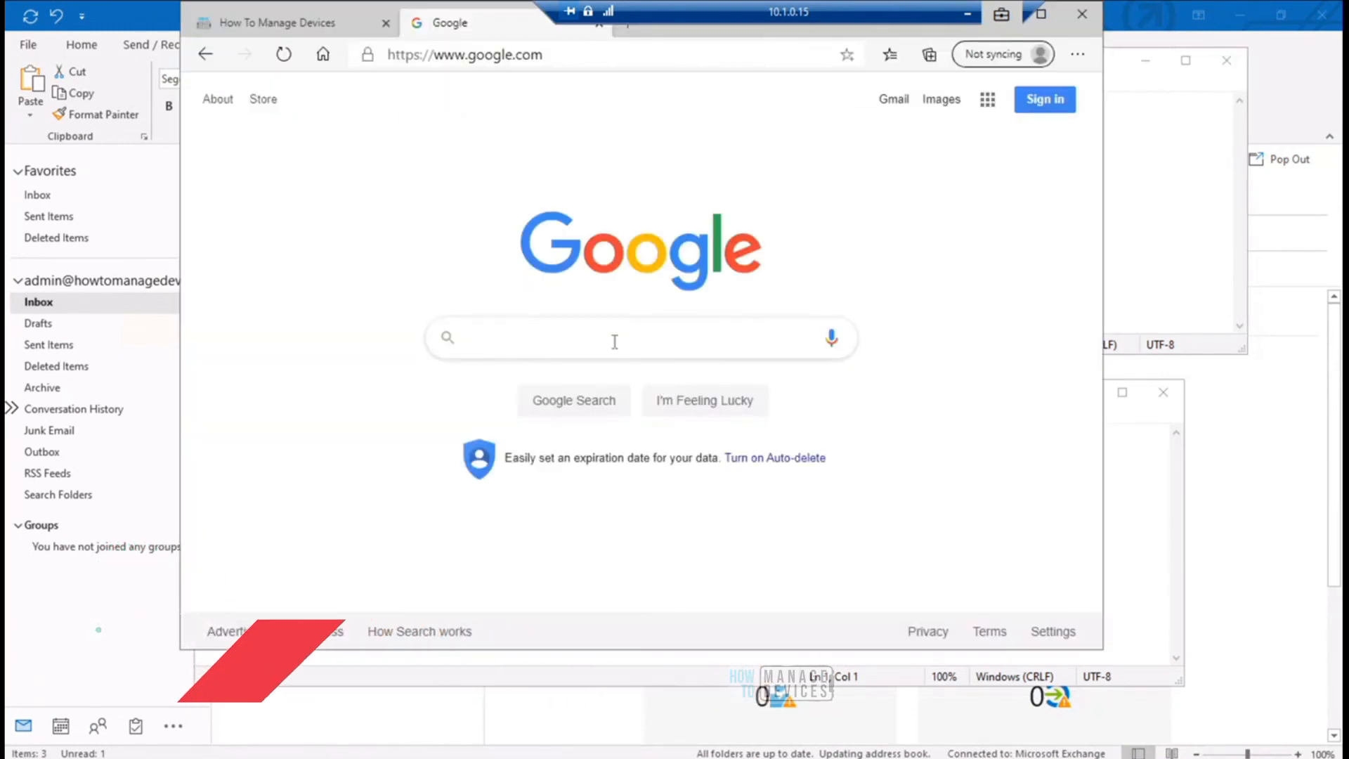
pyautogui.hotkey('ctrl', 'v')
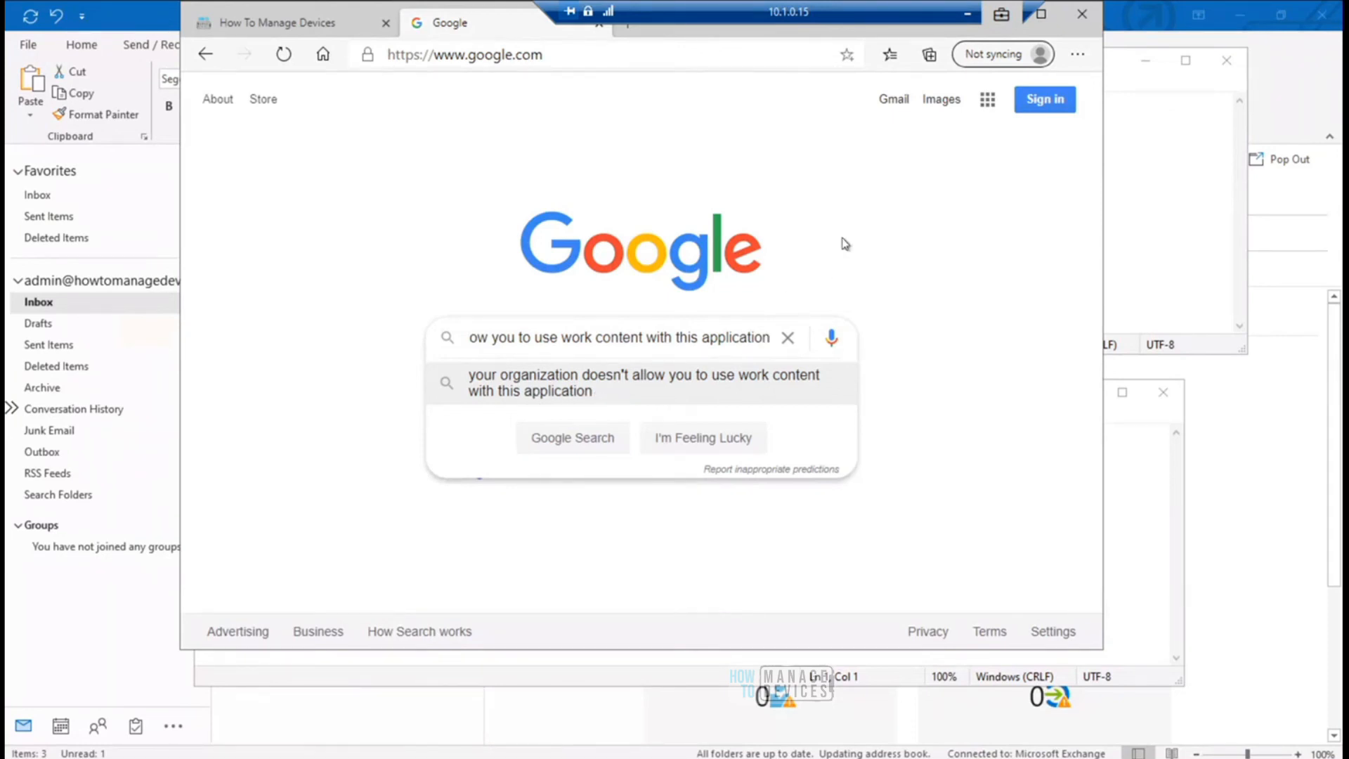
# - Clear the Google search box, try pasting the copied work text again, and dismiss the search suggestions
pyautogui.click(788, 338)
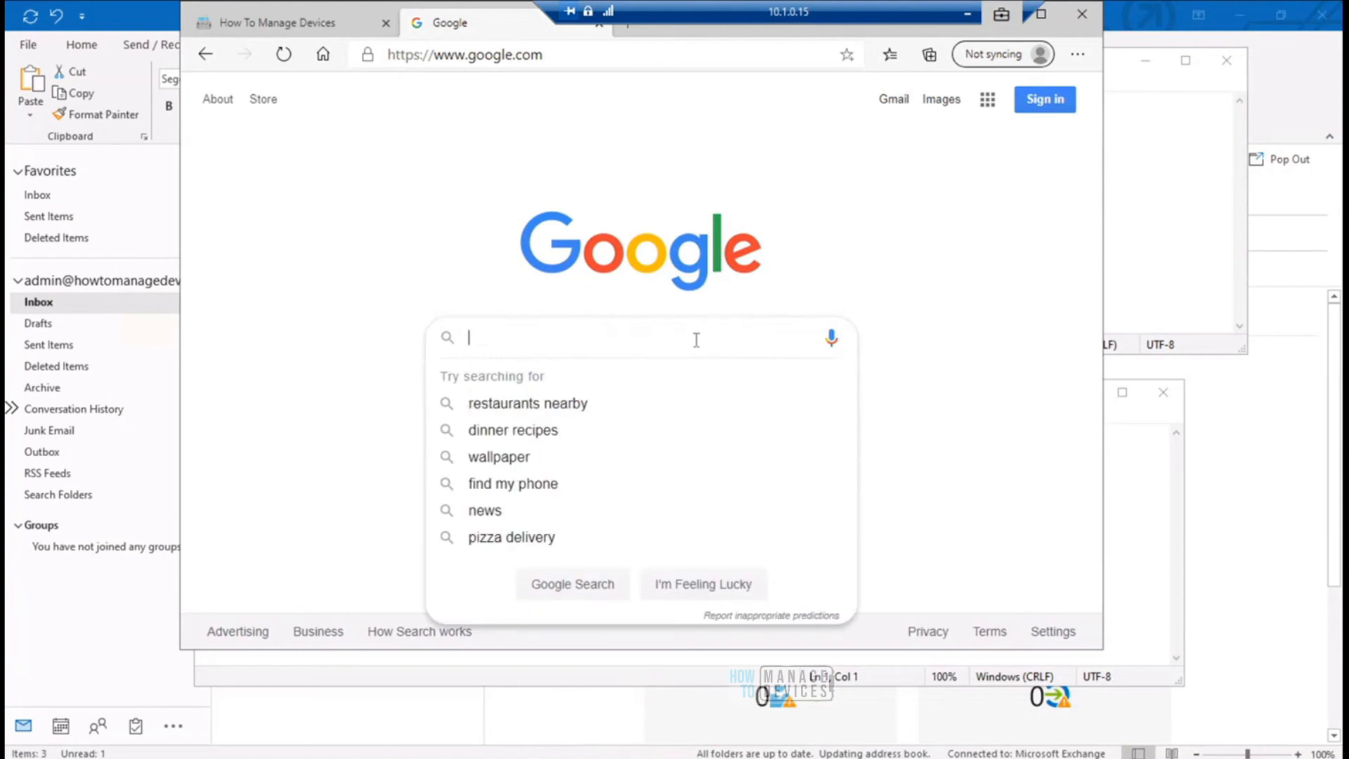
pyautogui.hotkey('ctrl', 'v')
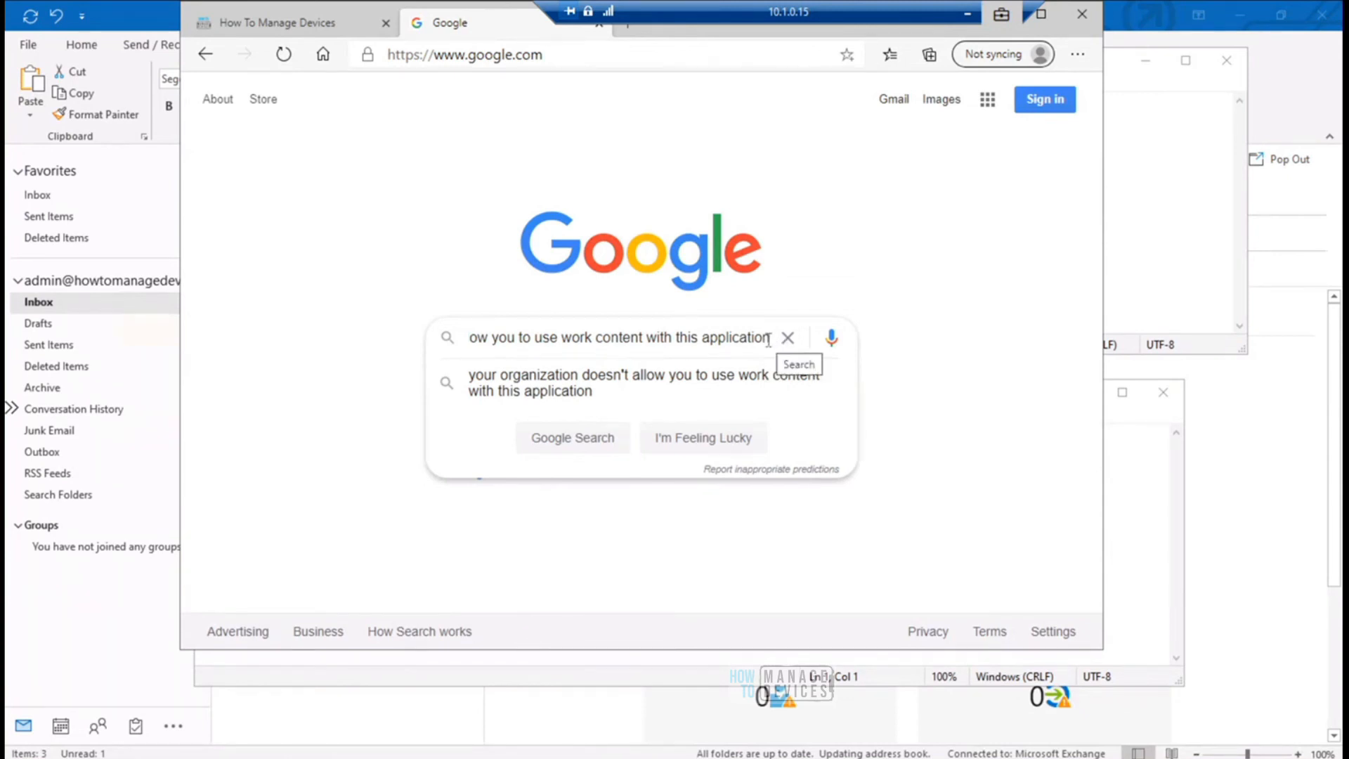
pyautogui.click(805, 261)
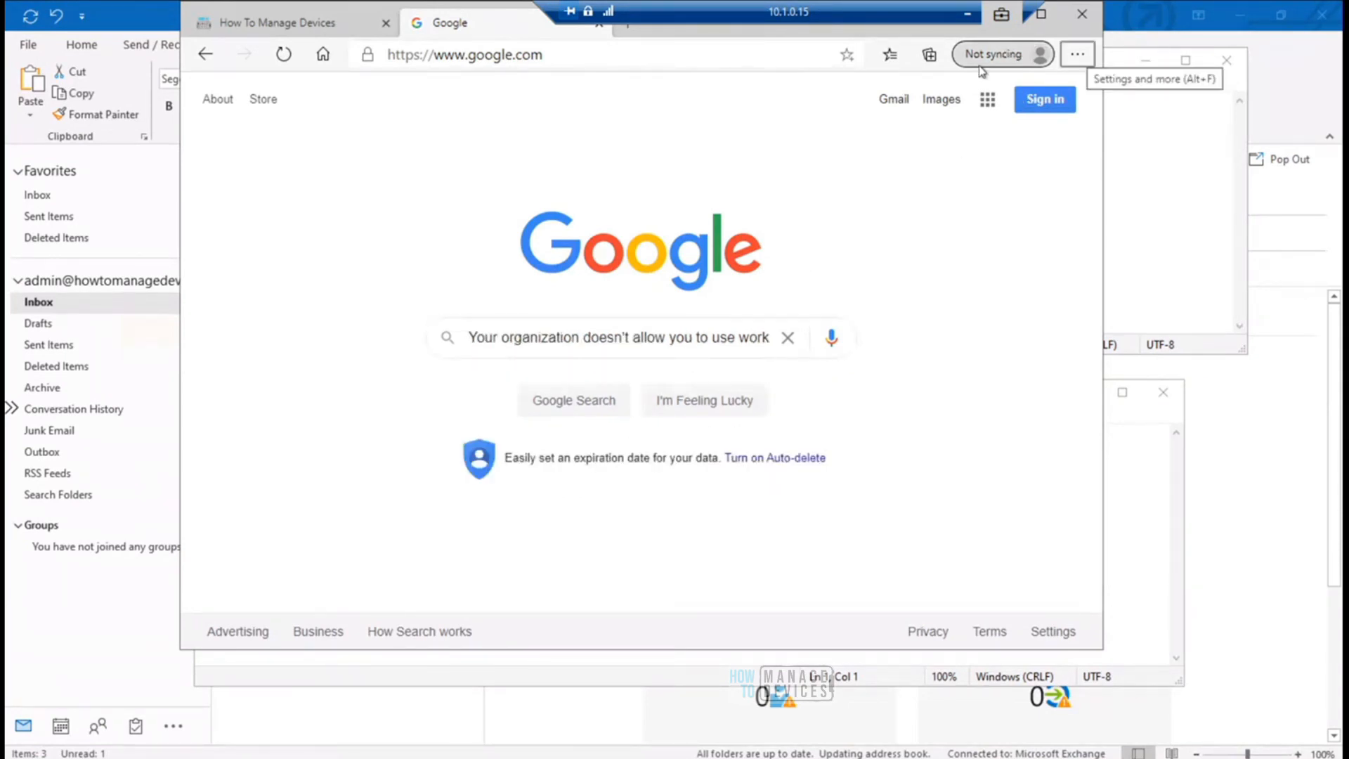
# - Bring the WIP Test window to the front, move it slightly down and open File Explorer
pyautogui.click(1150, 264)
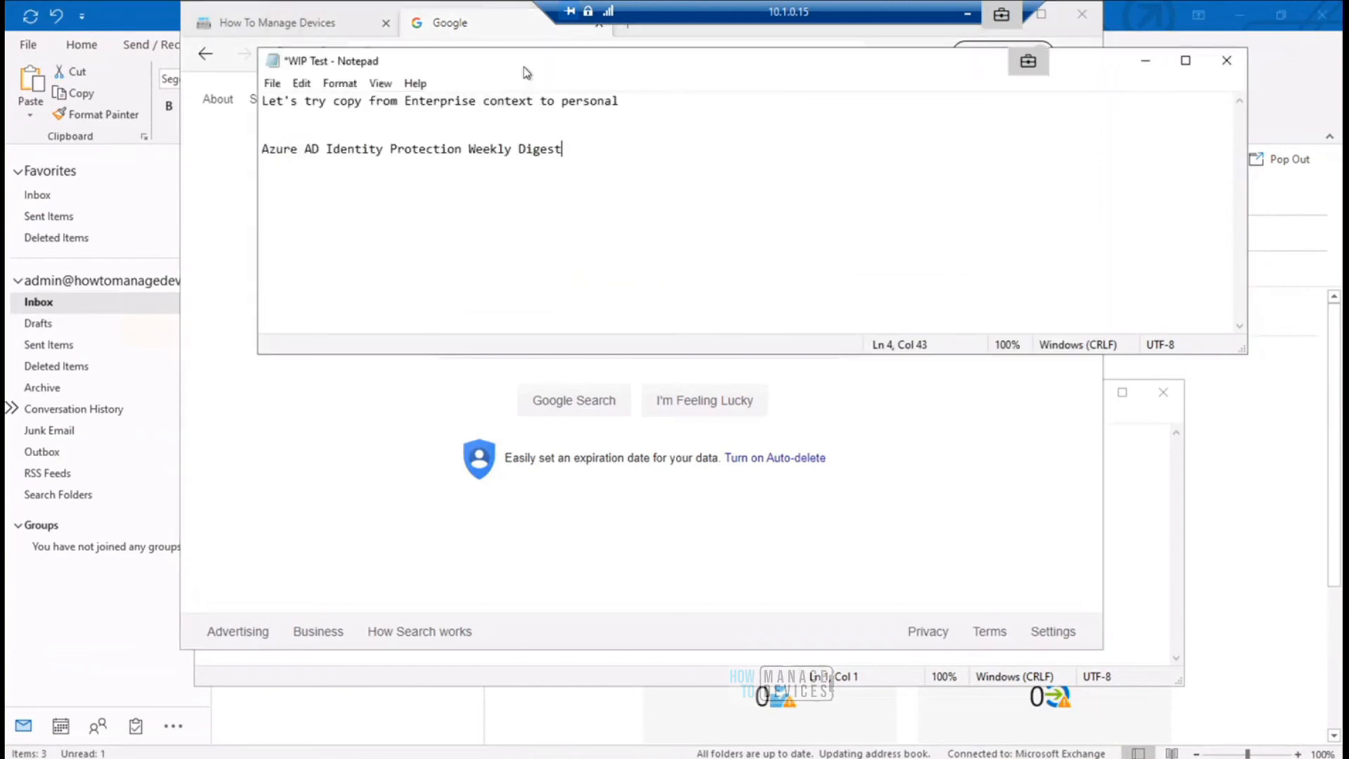
pyautogui.moveTo(527, 73); pyautogui.dragTo(547, 143)
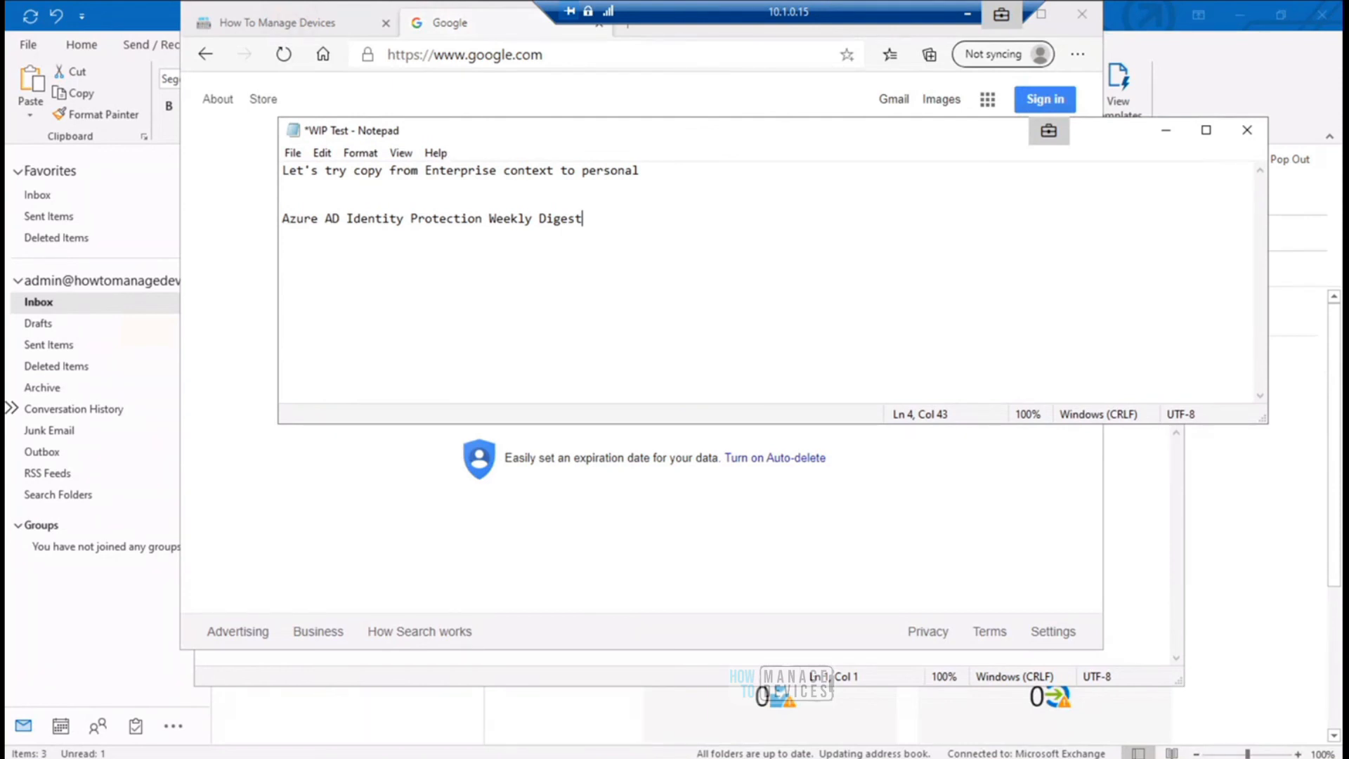
pyautogui.press('super+e')
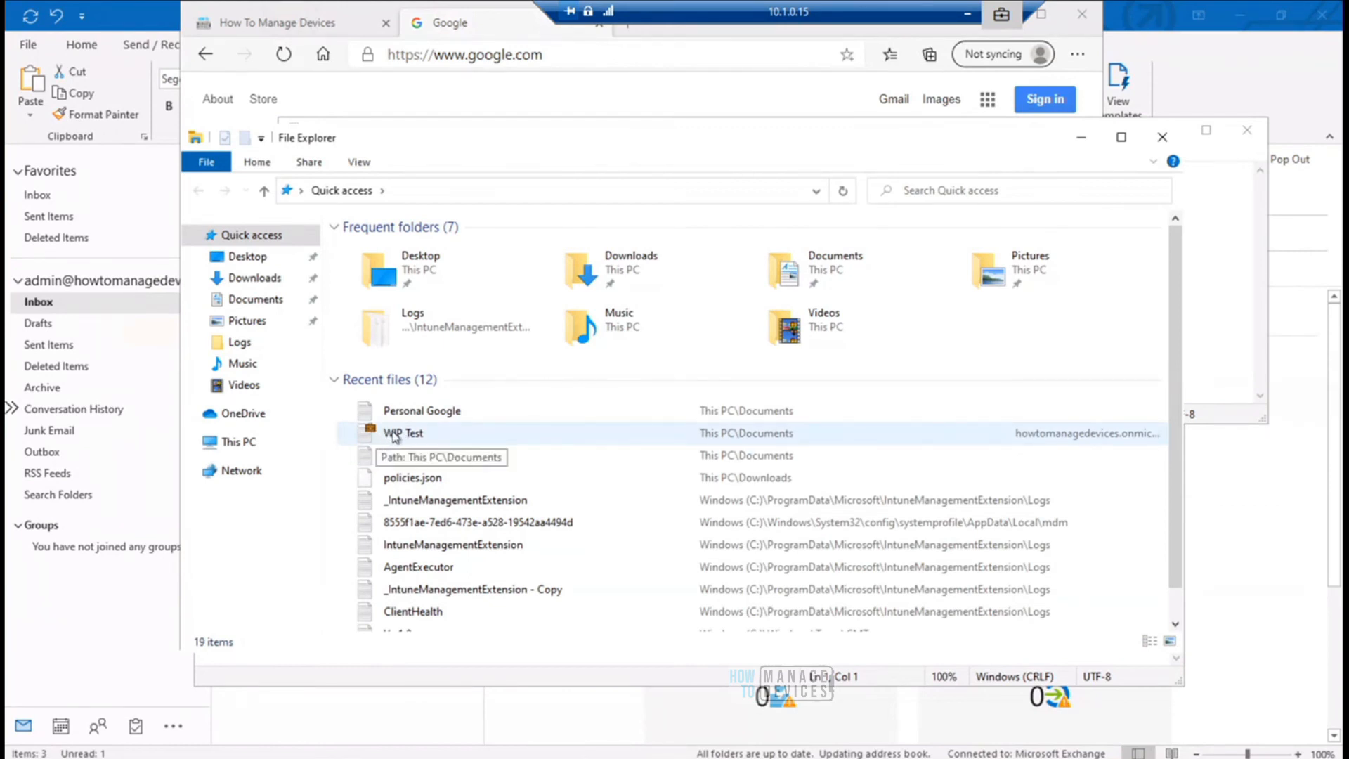
# - Examine the details in the WIP Test file's properties, including its attributes, and close them without changes
pyautogui.rightClick(395, 437)
pyautogui.click(429, 418)
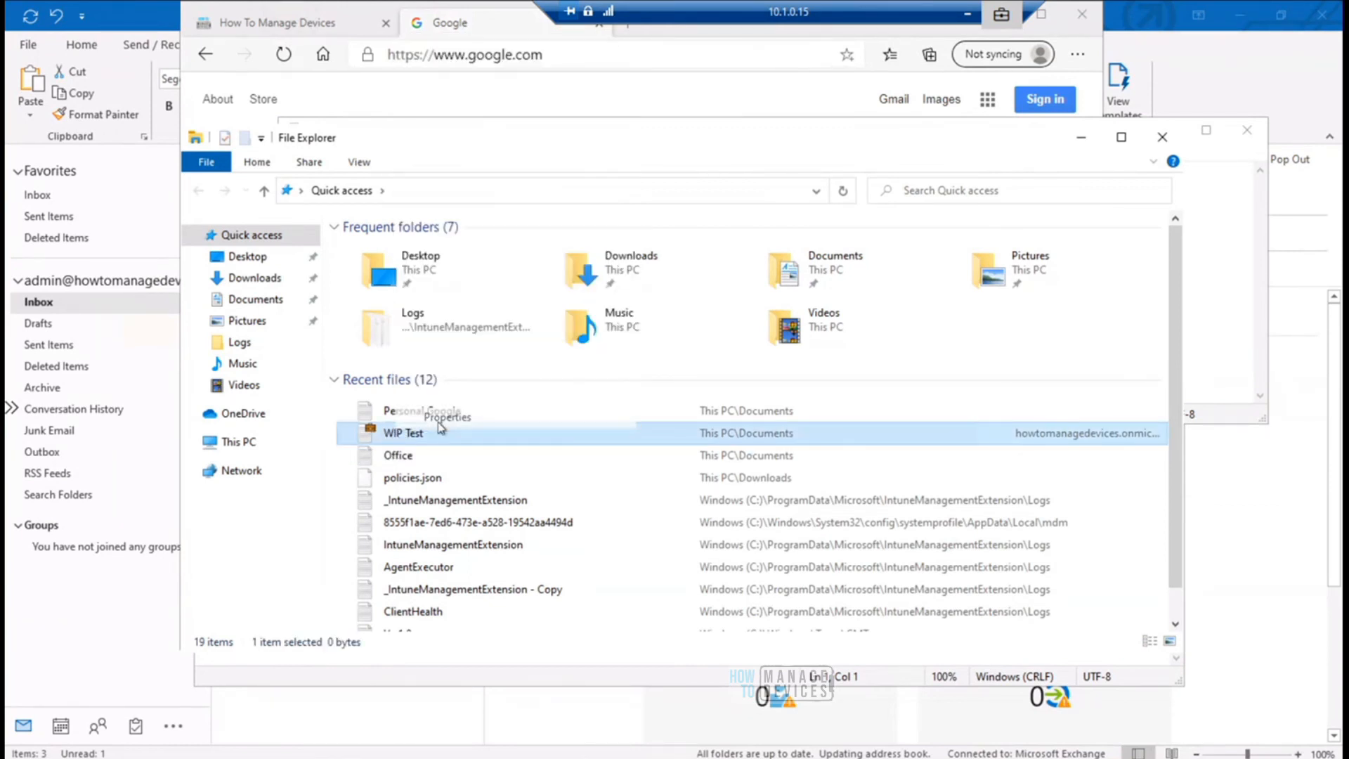
pyautogui.moveTo(550, 318); pyautogui.dragTo(560, 182)
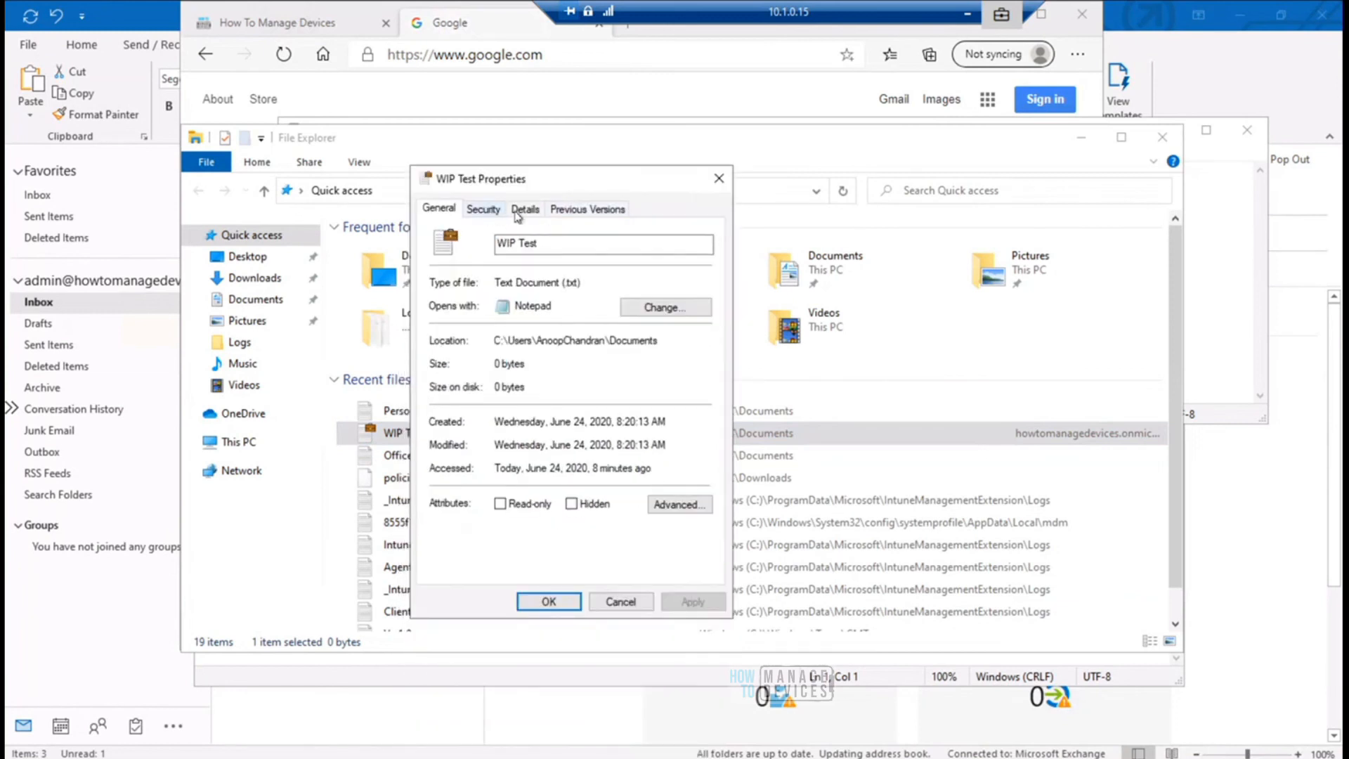
pyautogui.click(527, 211)
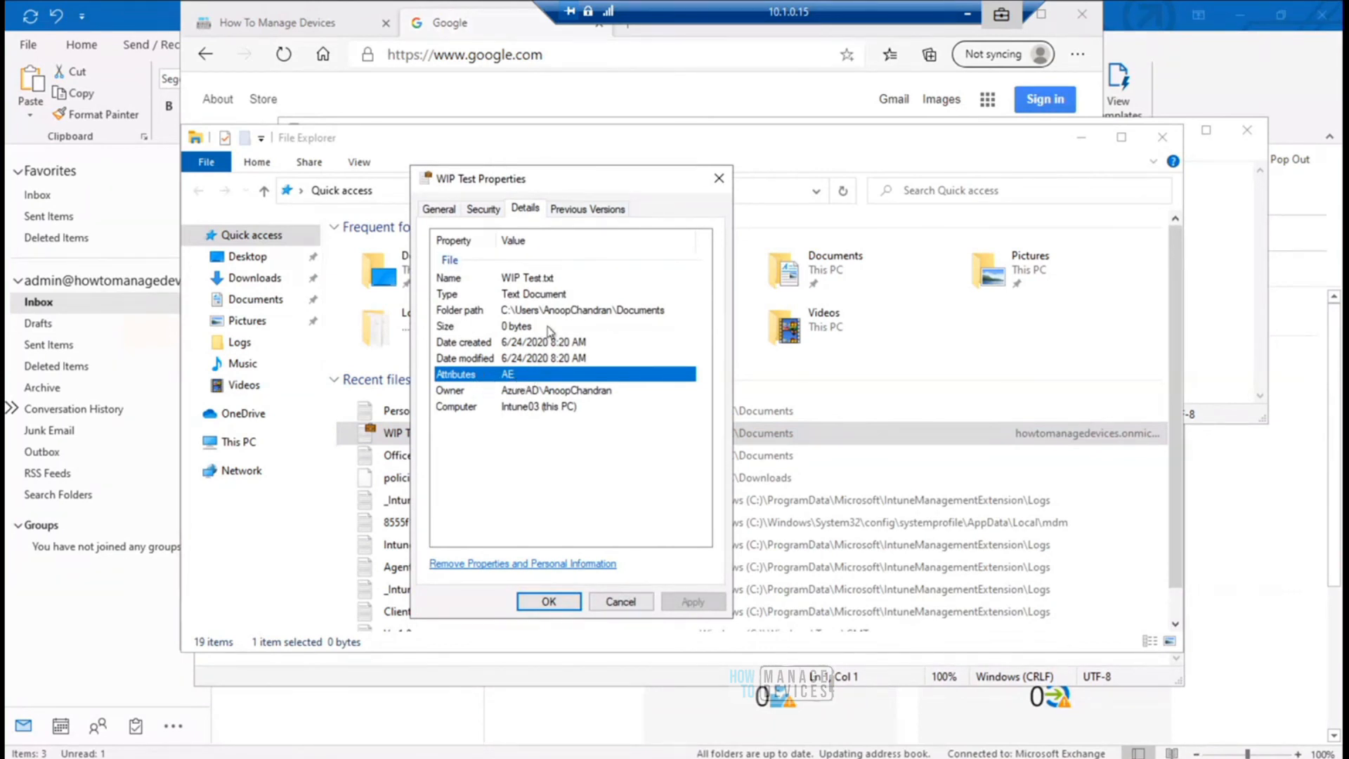
pyautogui.click(621, 604)
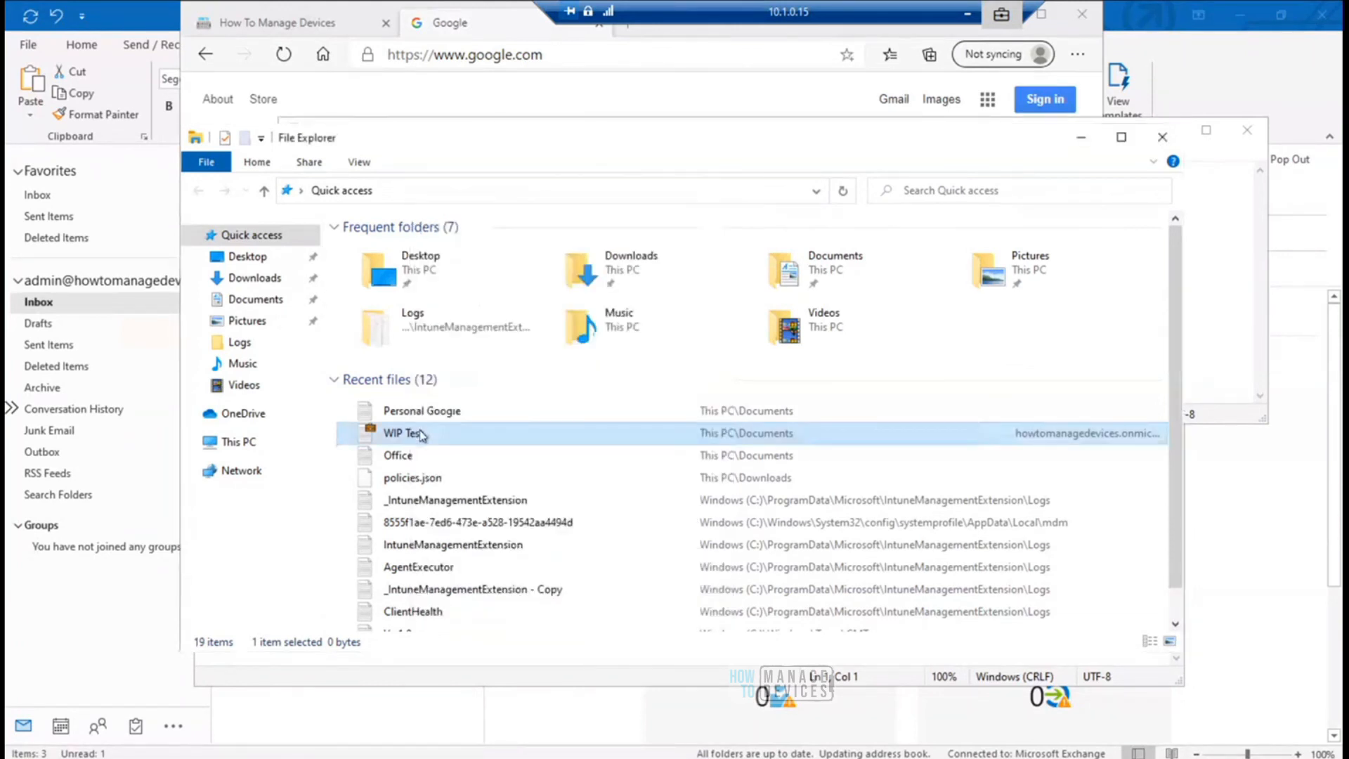
# - Open the WIP Test file's location and widen the File ownership column in the Documents folder
pyautogui.rightClick(420, 433)
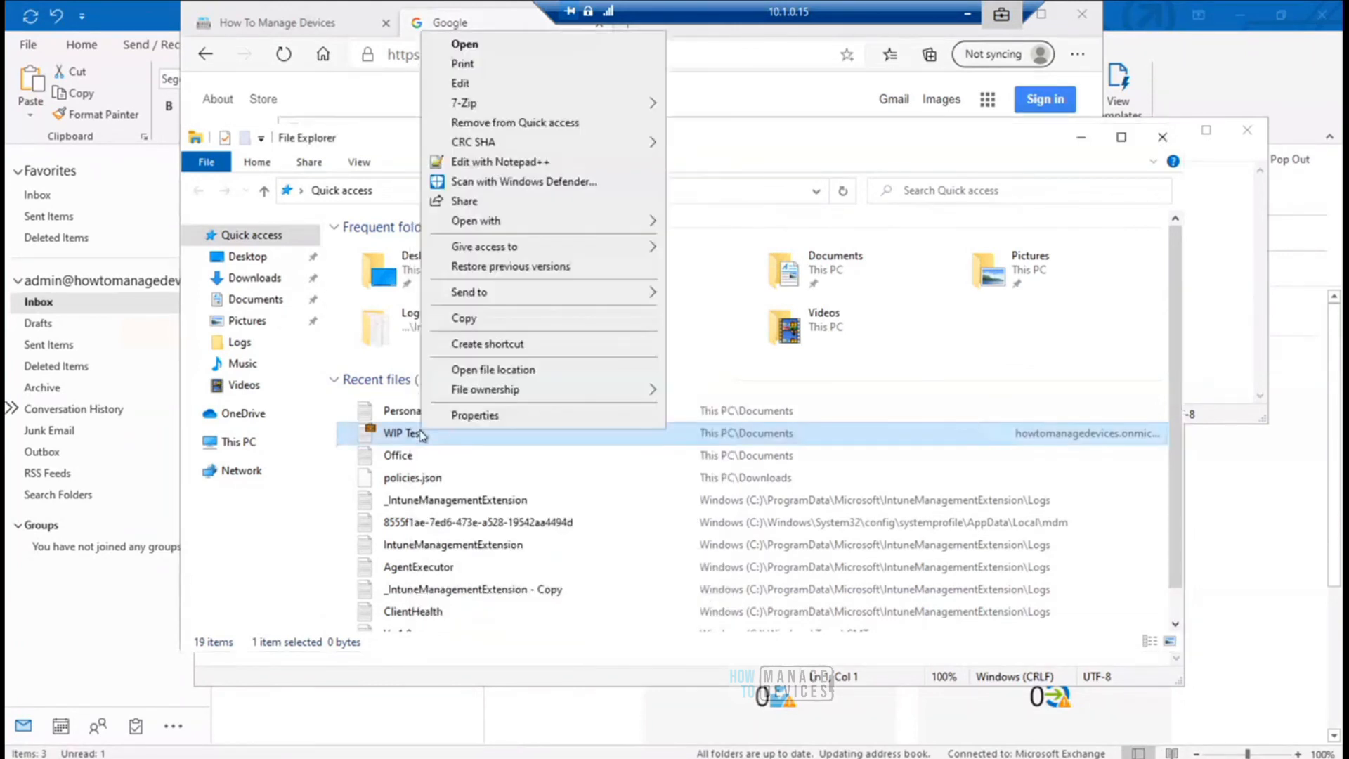
pyautogui.click(506, 373)
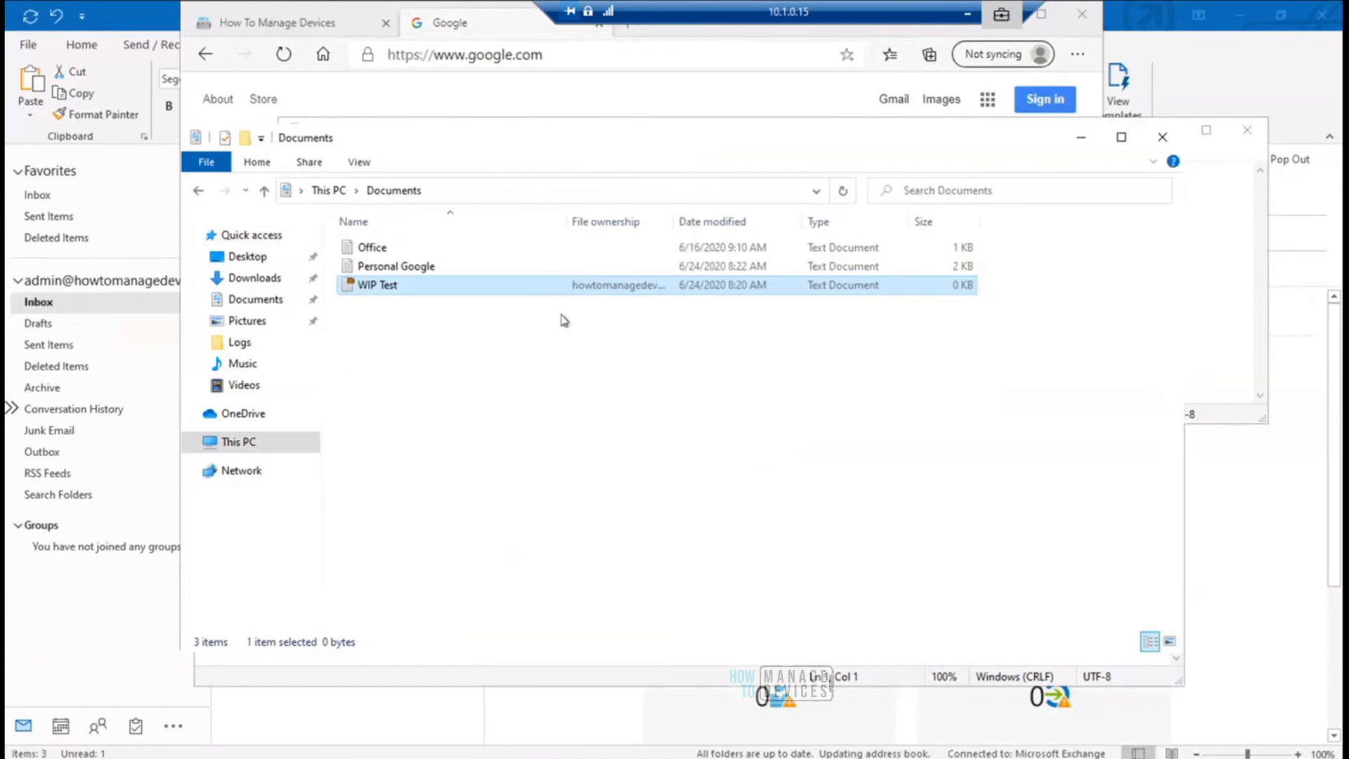
pyautogui.rightClick(386, 292)
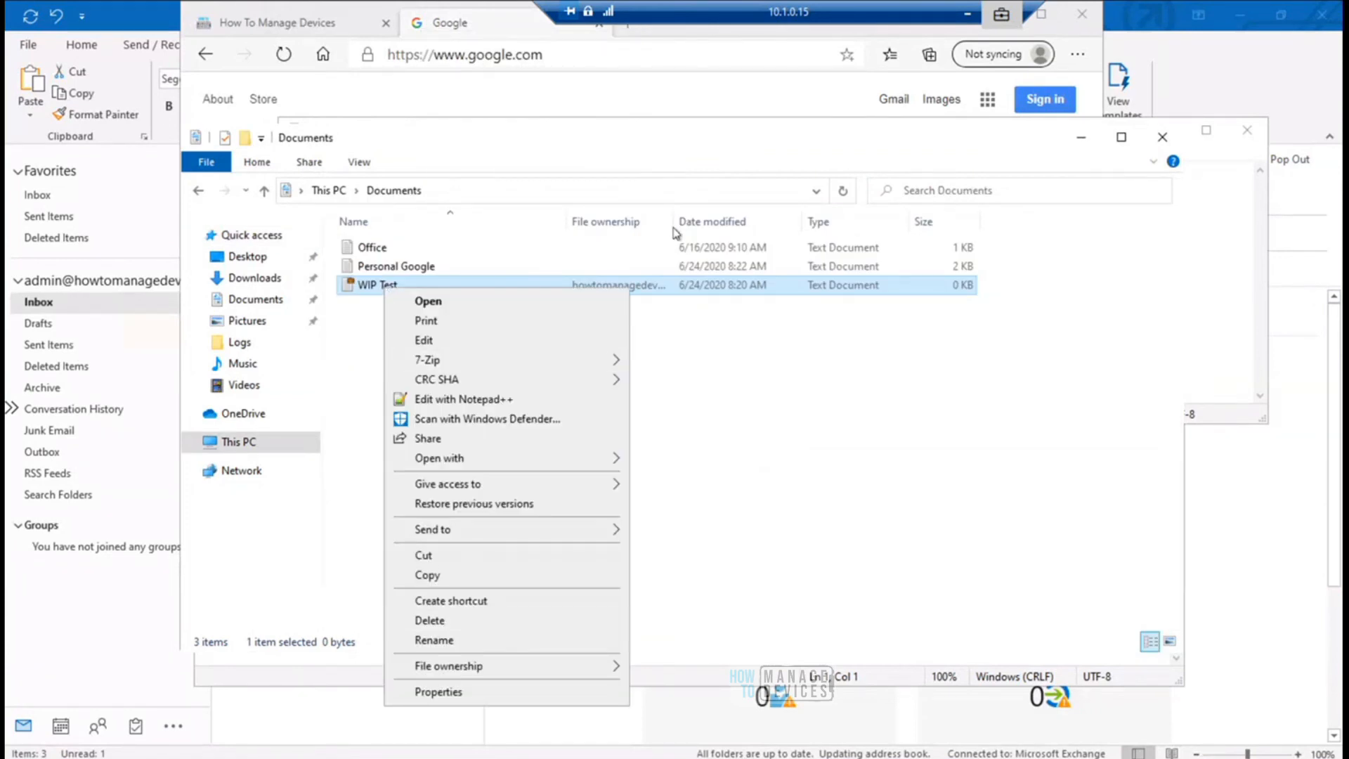
pyautogui.moveTo(676, 224); pyautogui.dragTo(759, 222)
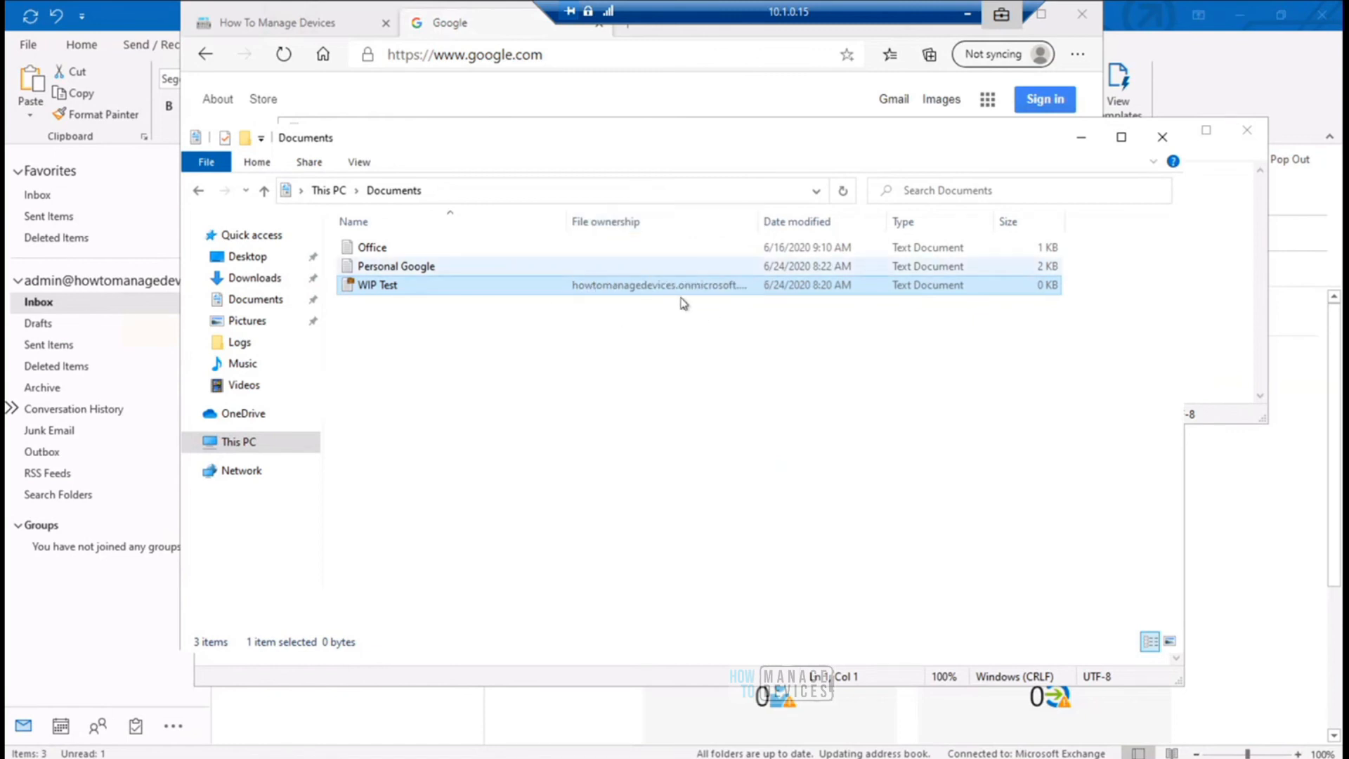
# - Try to open the WIP Test file with Notepad++ and close Notepad++
pyautogui.rightClick(378, 286)
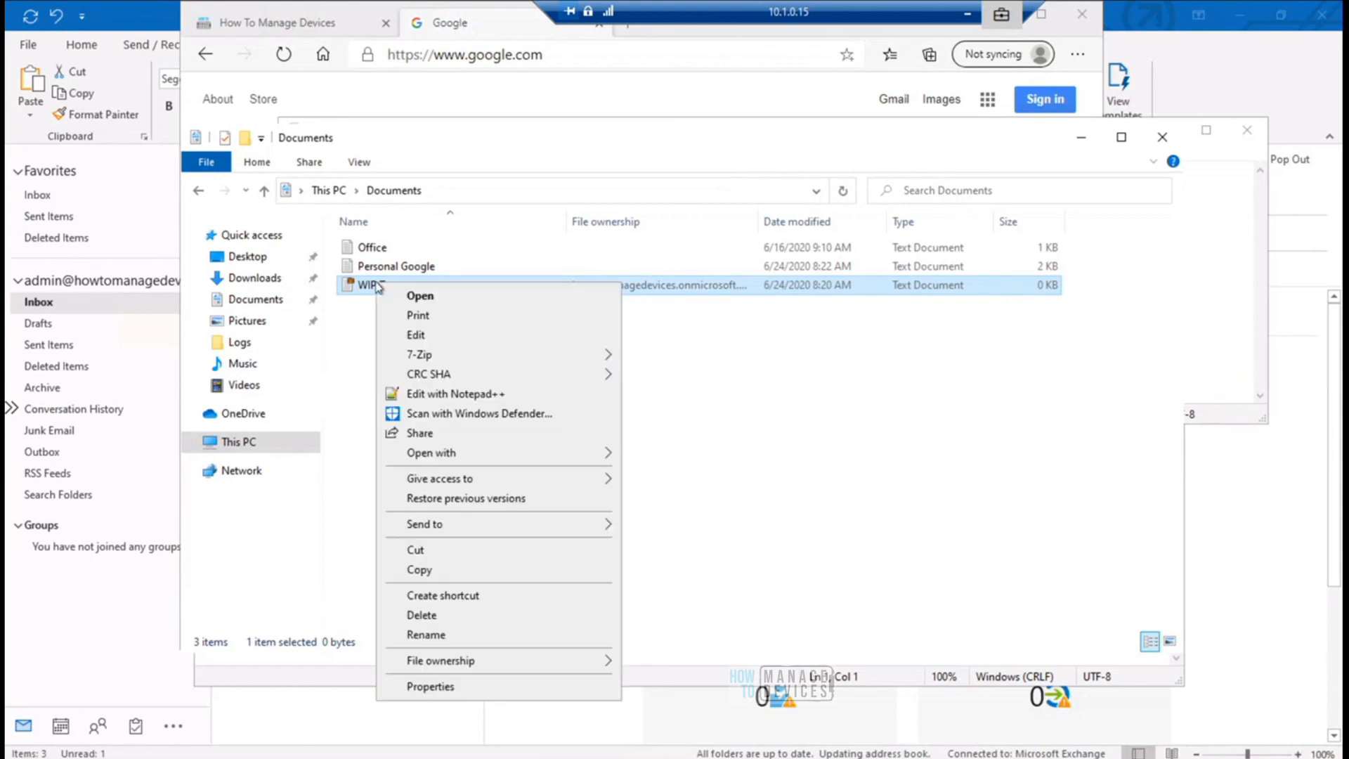
pyautogui.click(535, 399)
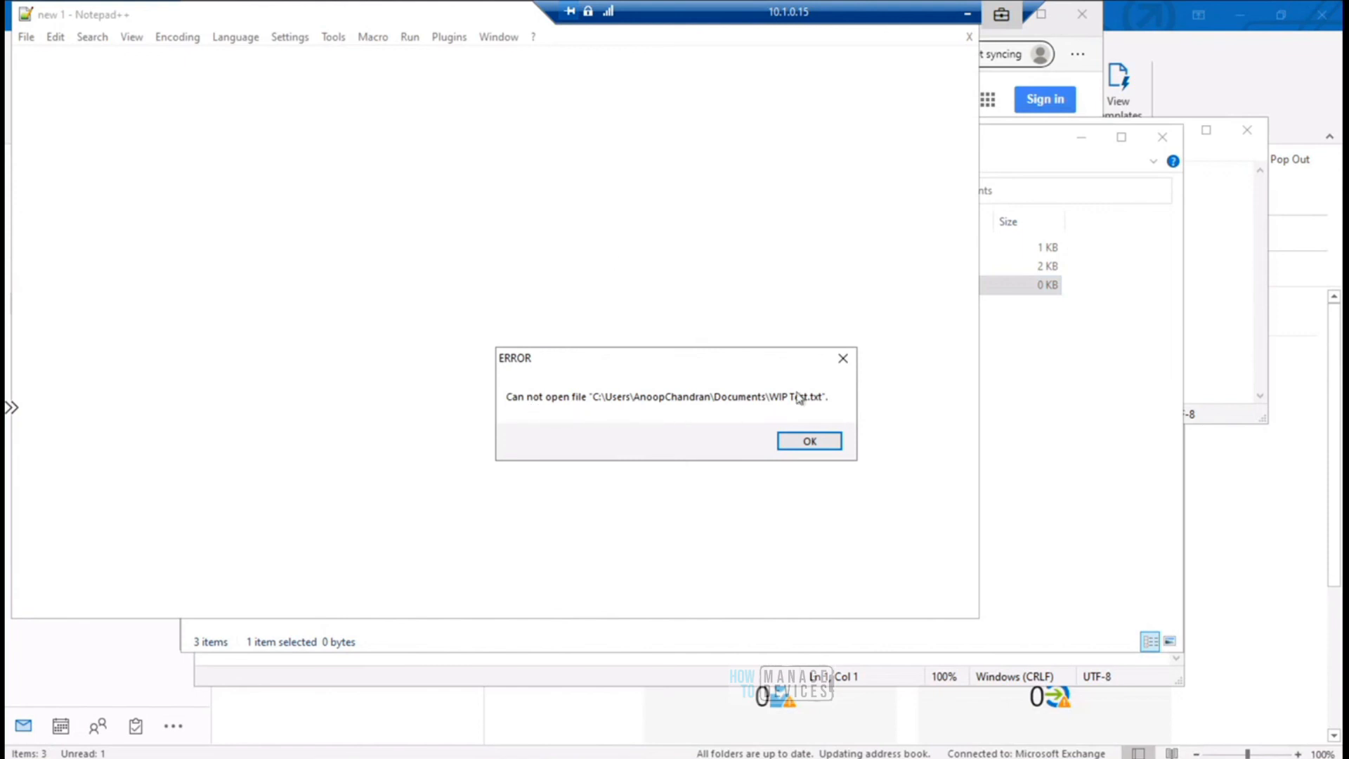
pyautogui.click(802, 440)
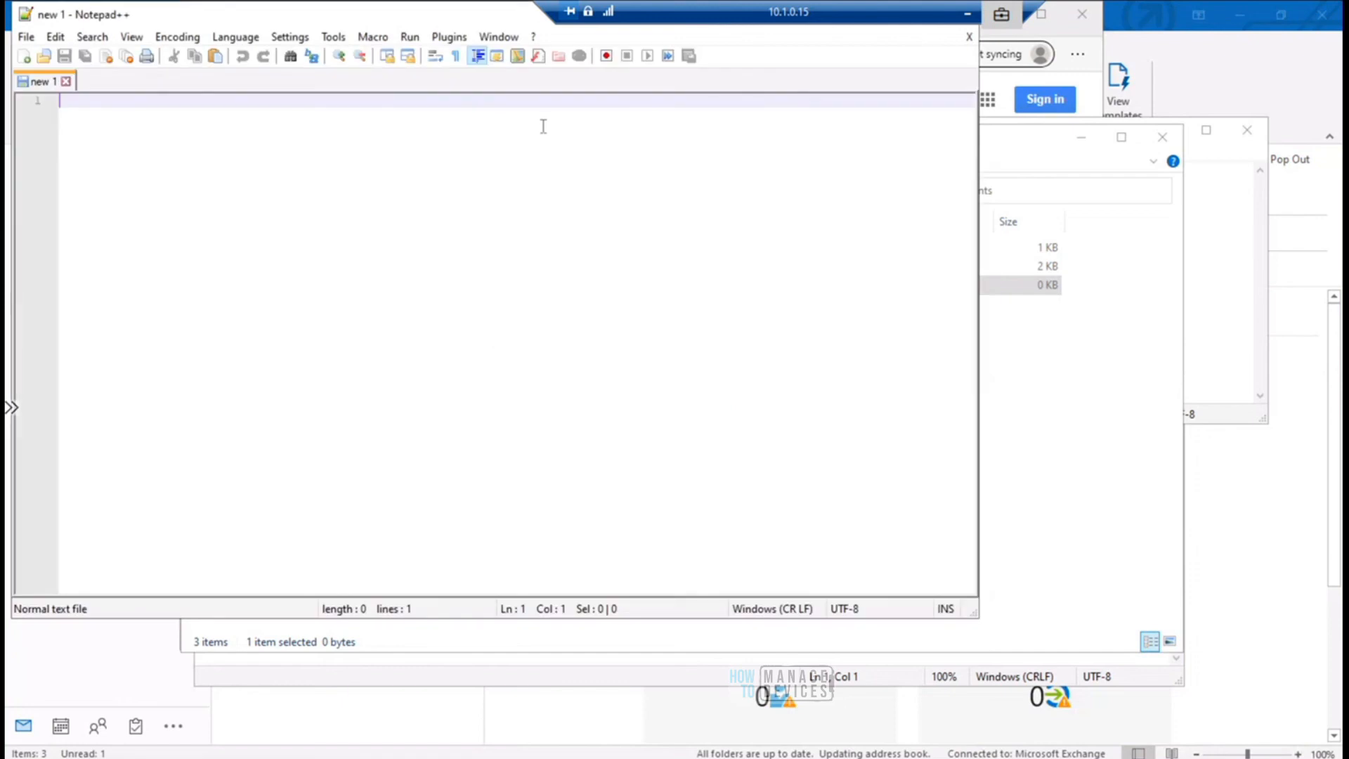
pyautogui.doubleClick(467, 21)
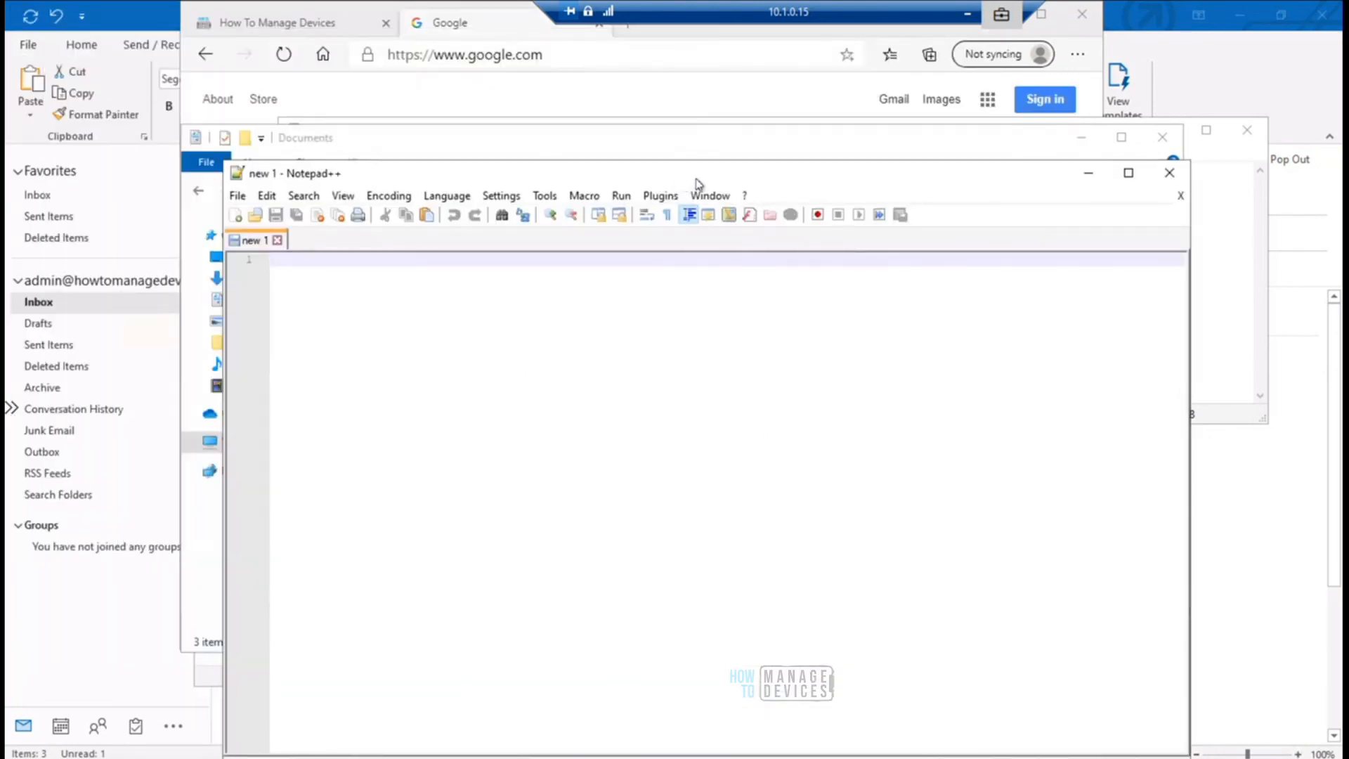
pyautogui.click(1170, 174)
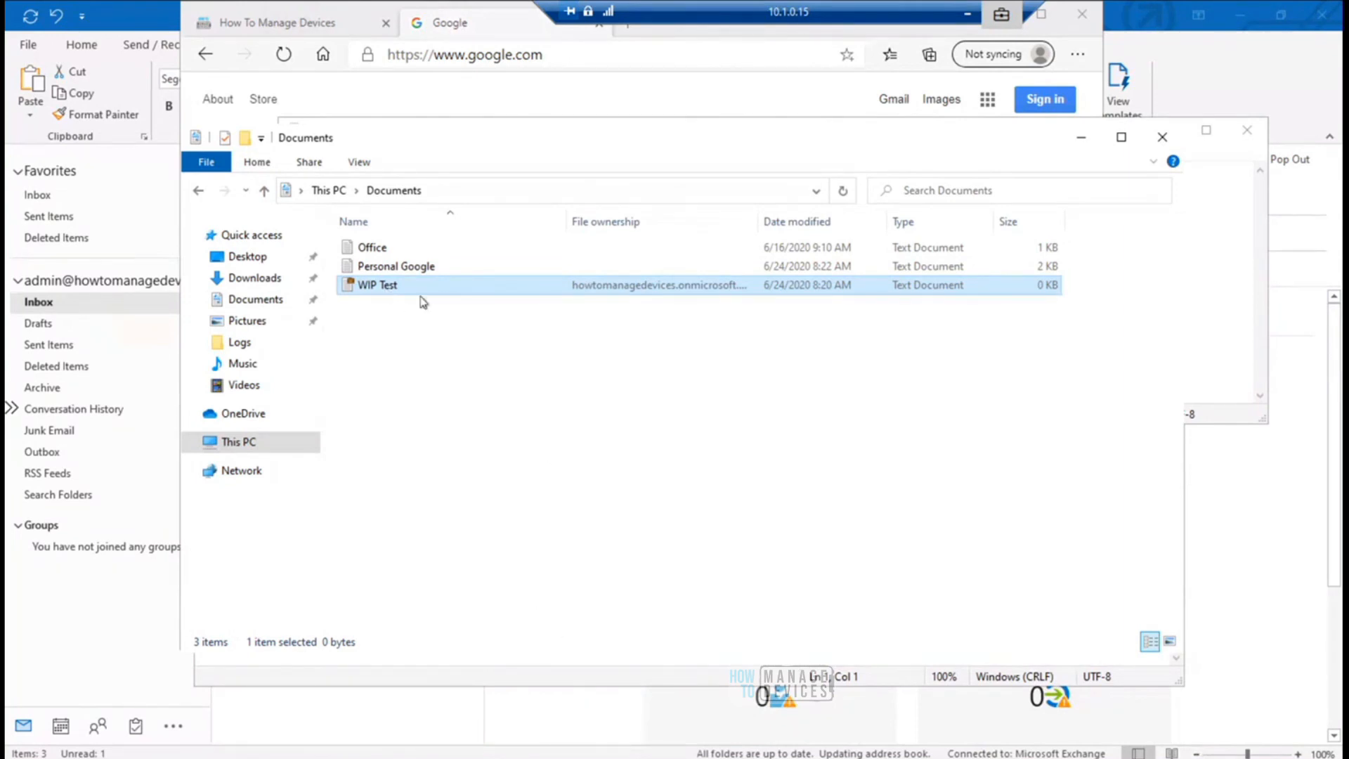
# - Try to open the WIP Test file with WordPad and dismiss the resulting message
pyautogui.rightClick(386, 288)
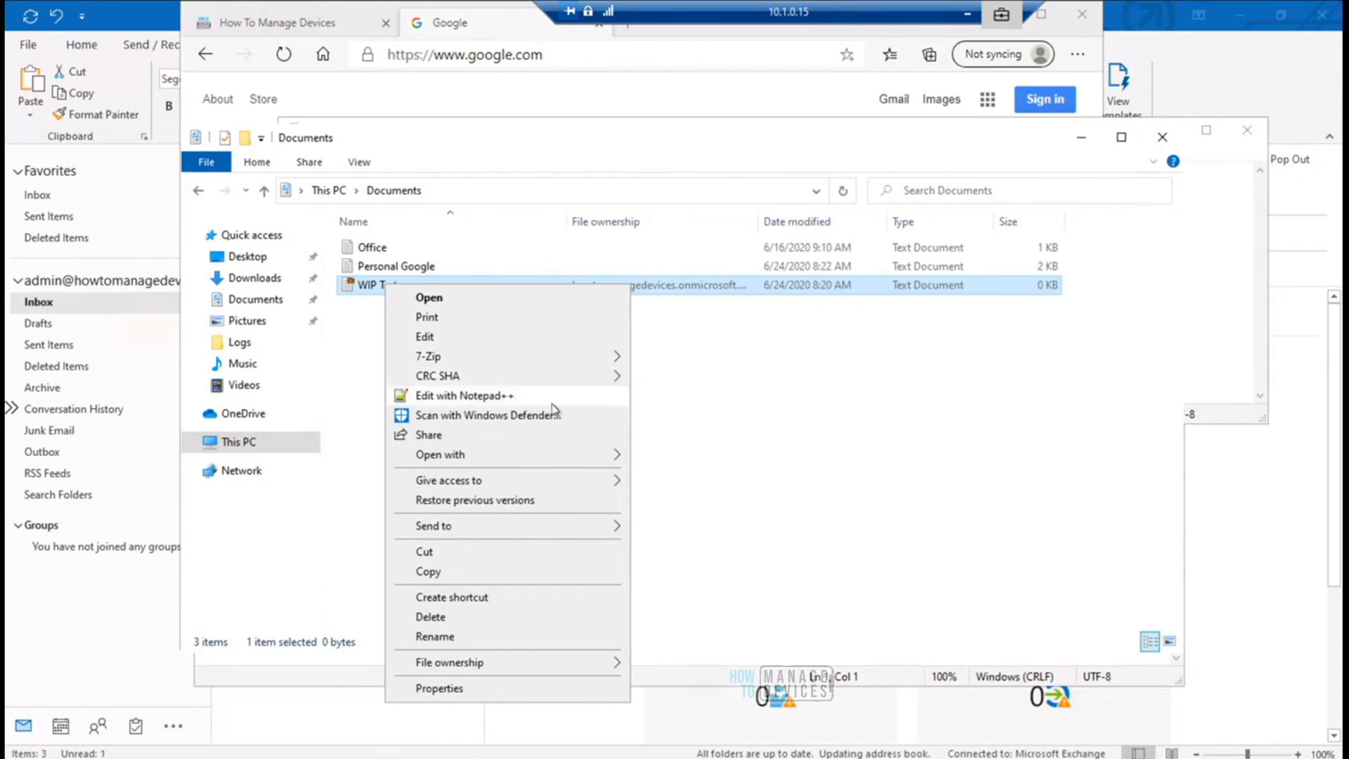
pyautogui.moveTo(563, 460)
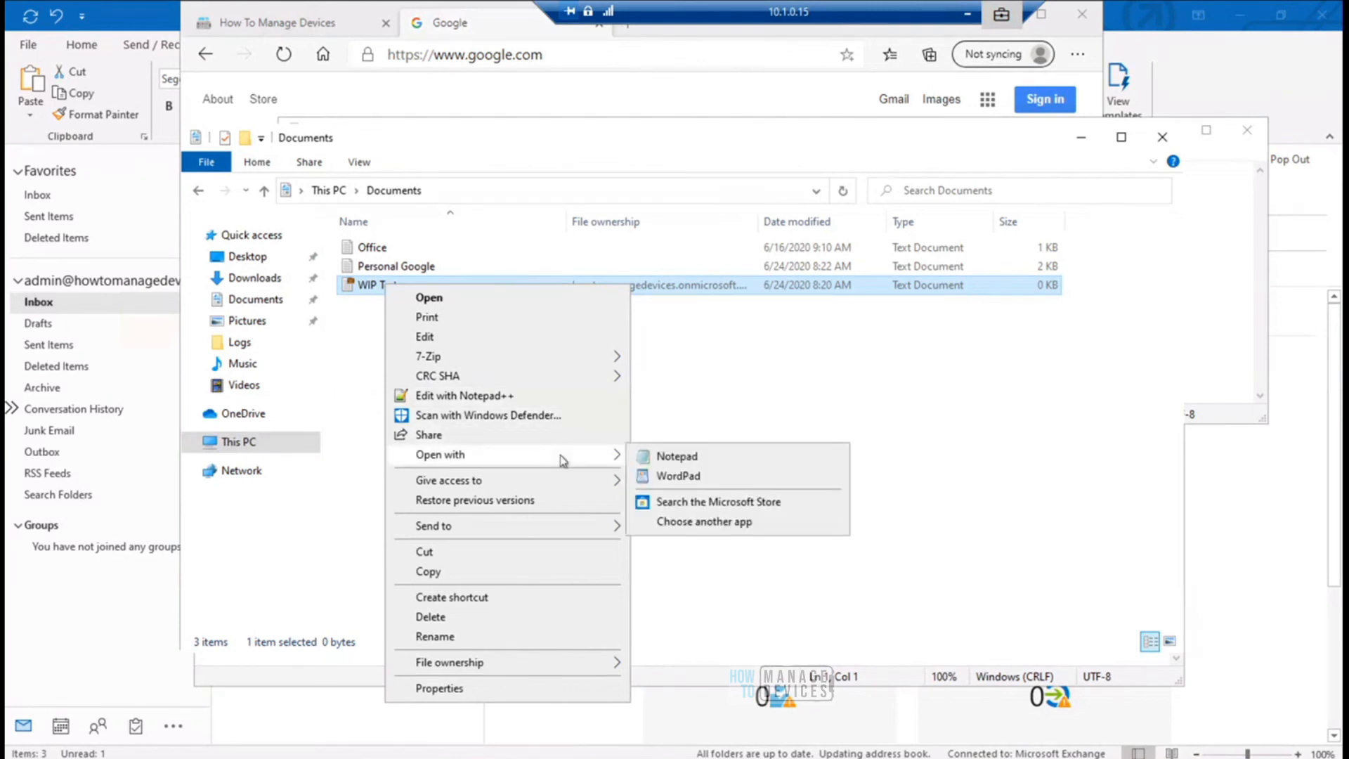
pyautogui.click(674, 478)
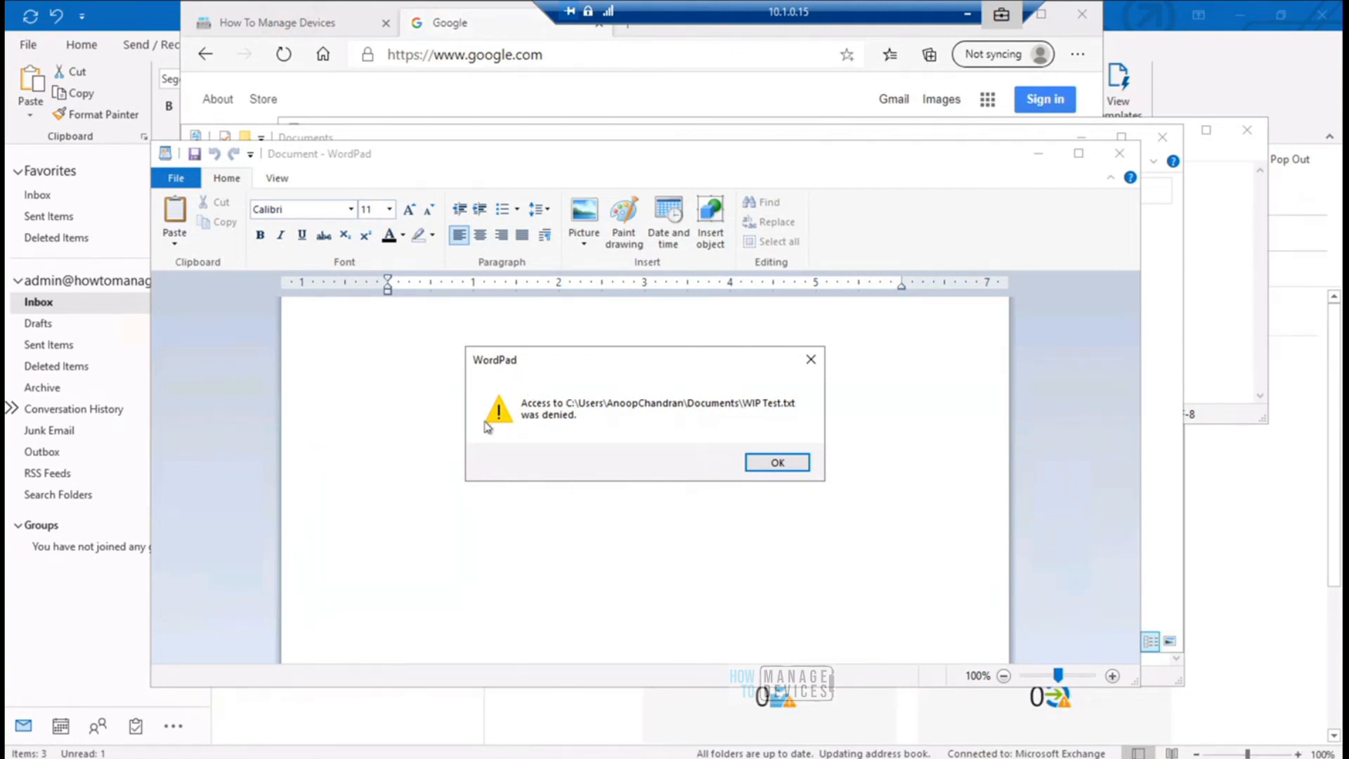
pyautogui.click(776, 463)
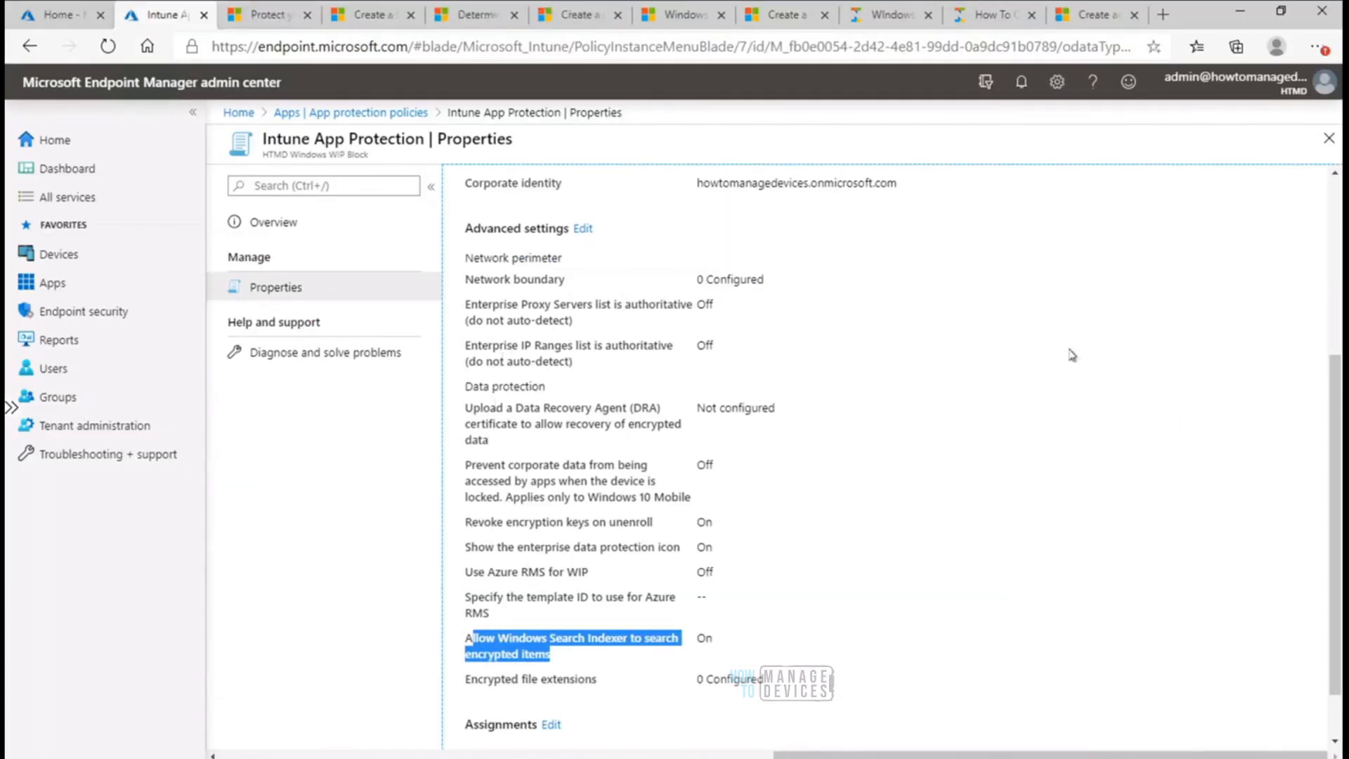
# - Review the protected and exempt apps under the HTMD Windows WIP Block policy's targeted apps and leave the policy editor without saving
pyautogui.moveTo(1335, 411); pyautogui.dragTo(1333, 277)
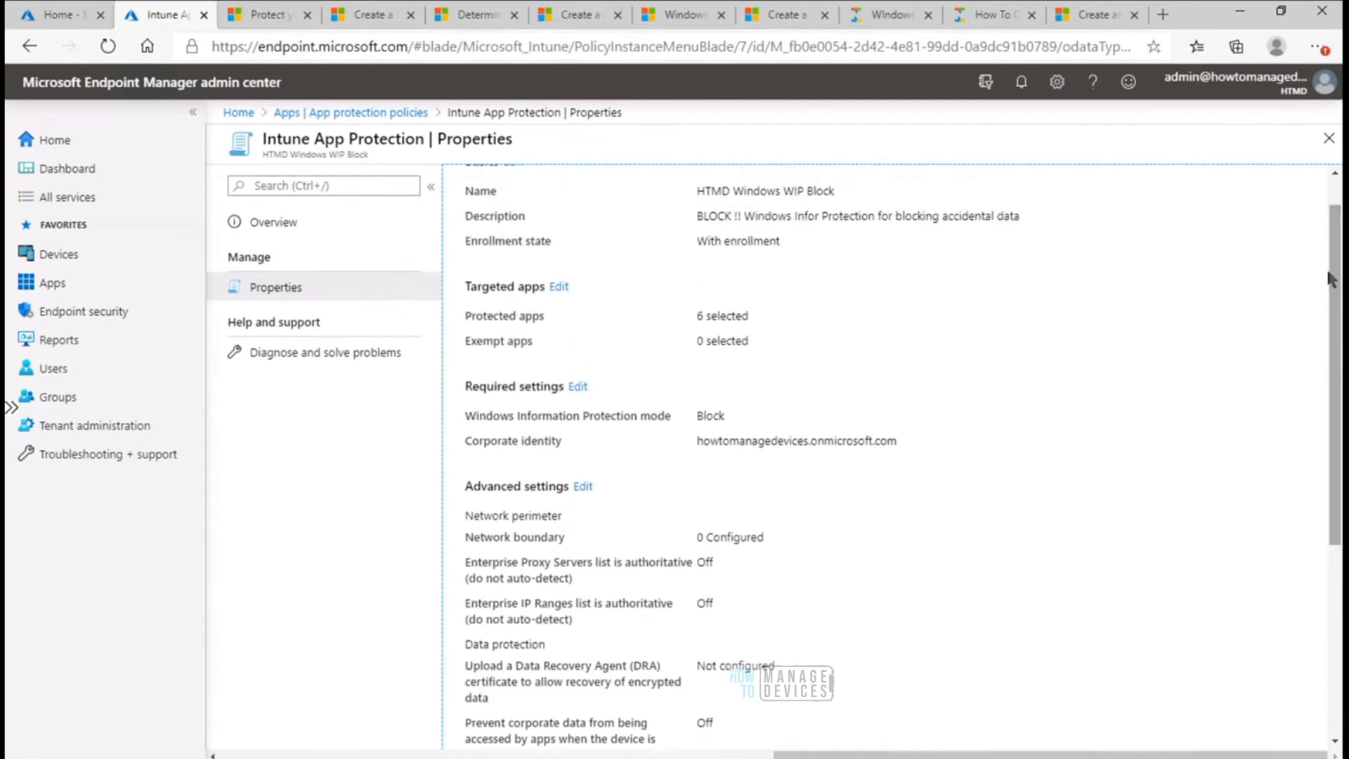
pyautogui.click(558, 288)
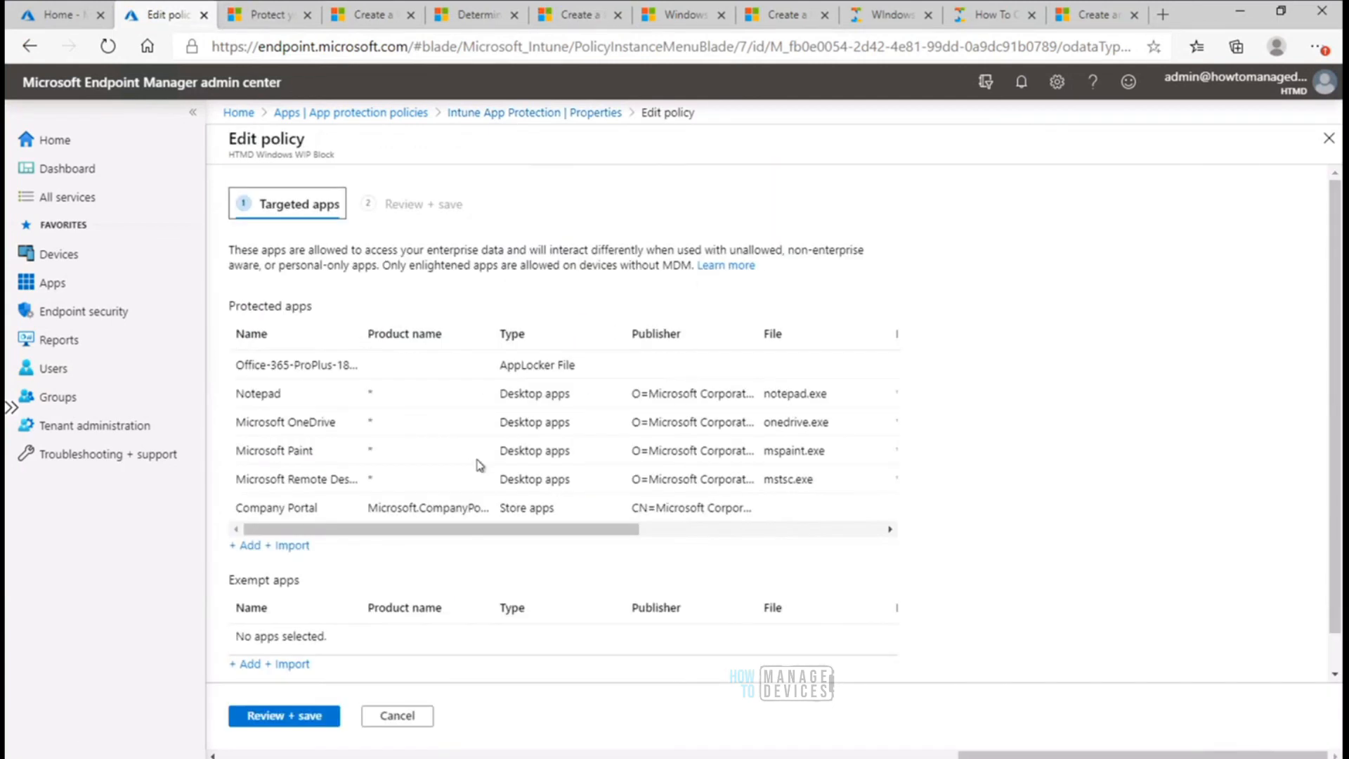
pyautogui.click(243, 582)
pyautogui.tripleClick(244, 583)
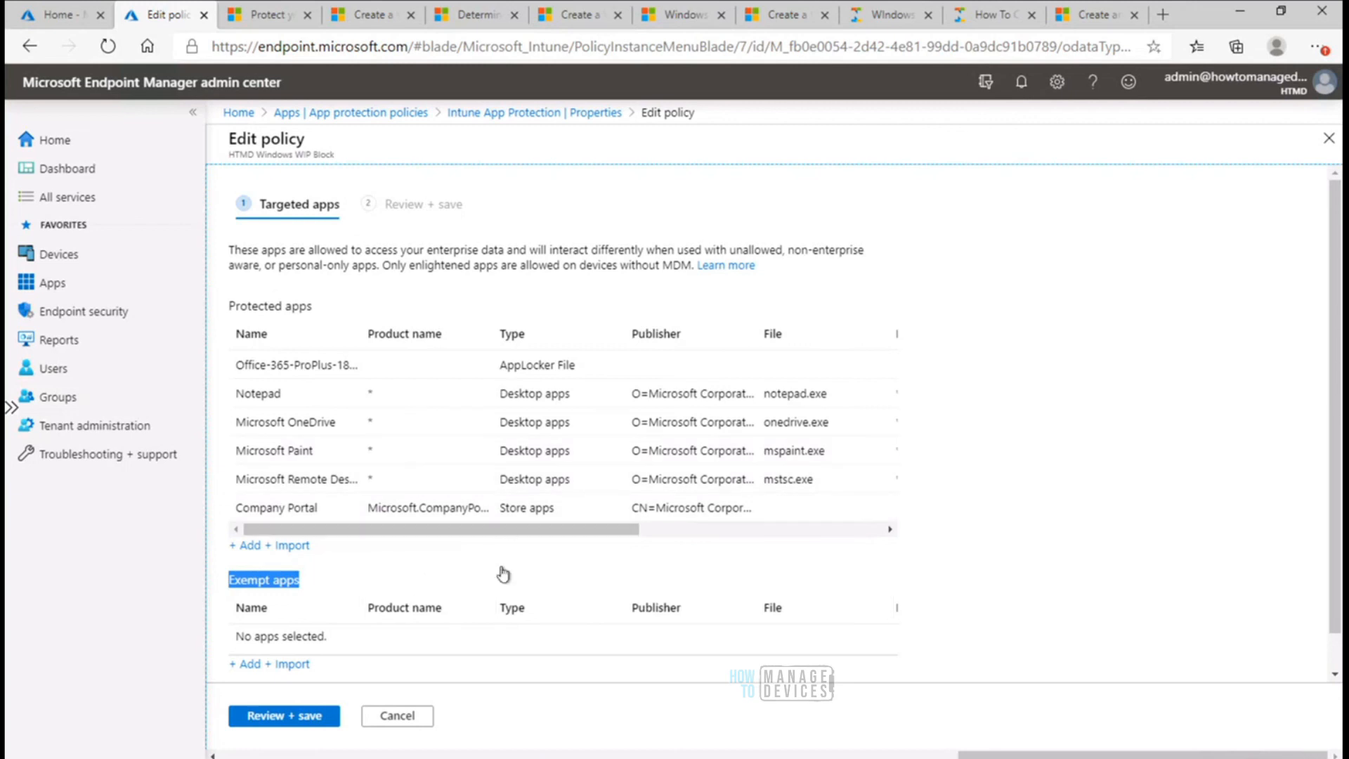
pyautogui.click(411, 719)
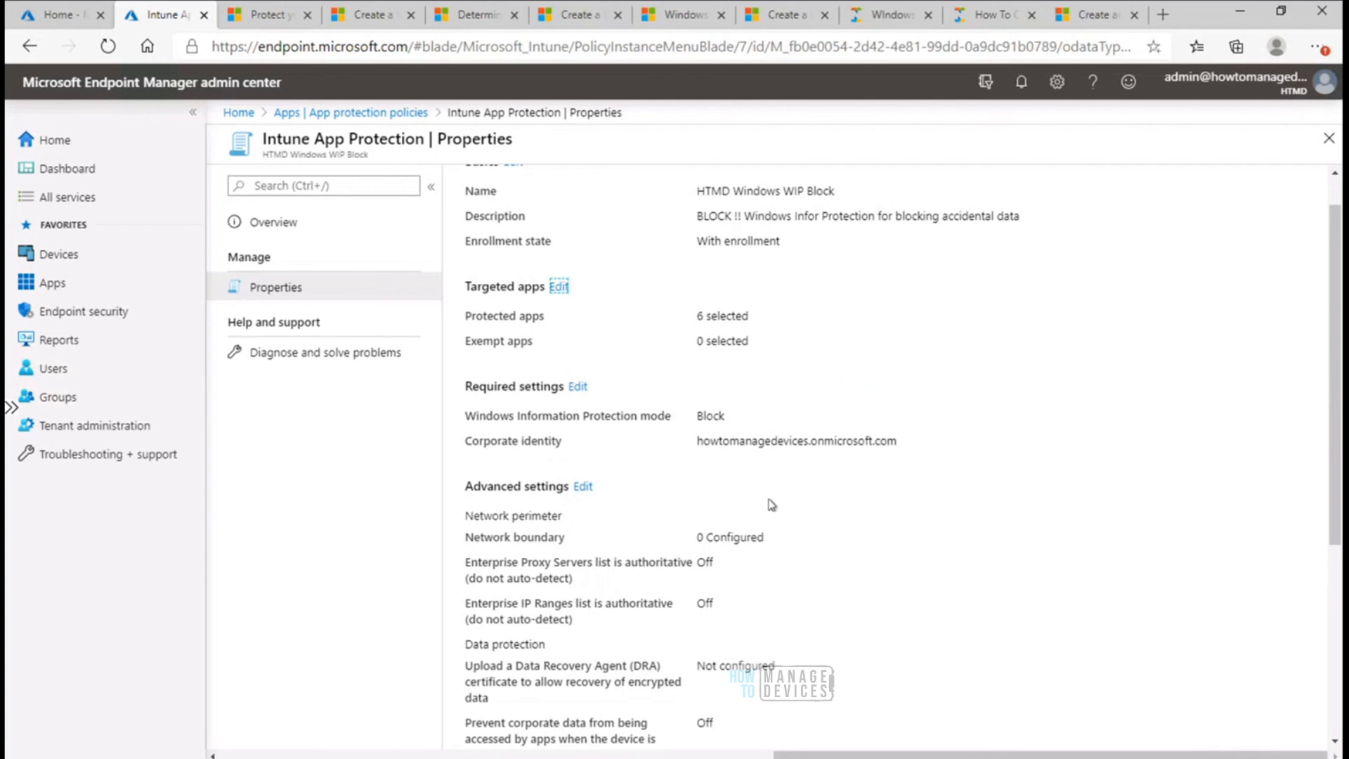
pyautogui.click(653, 662)
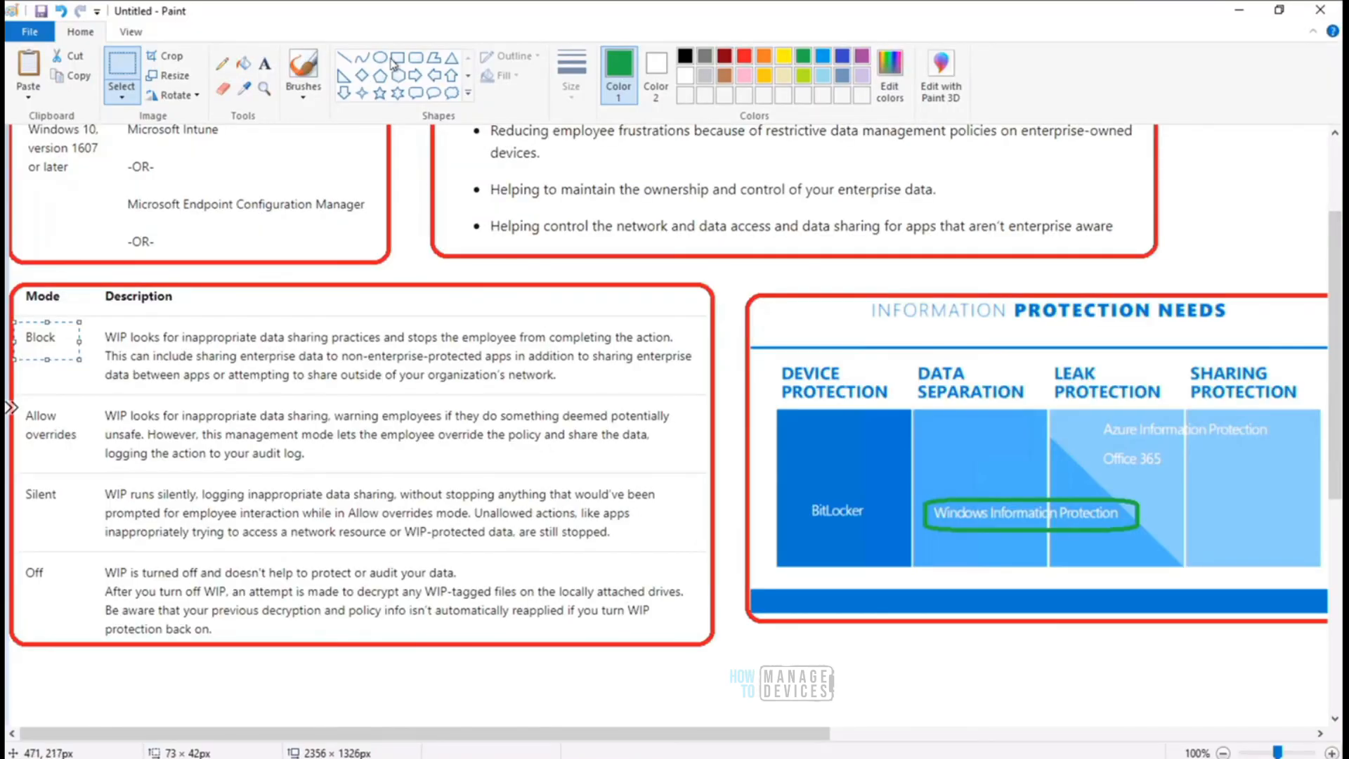
pyautogui.click(265, 67)
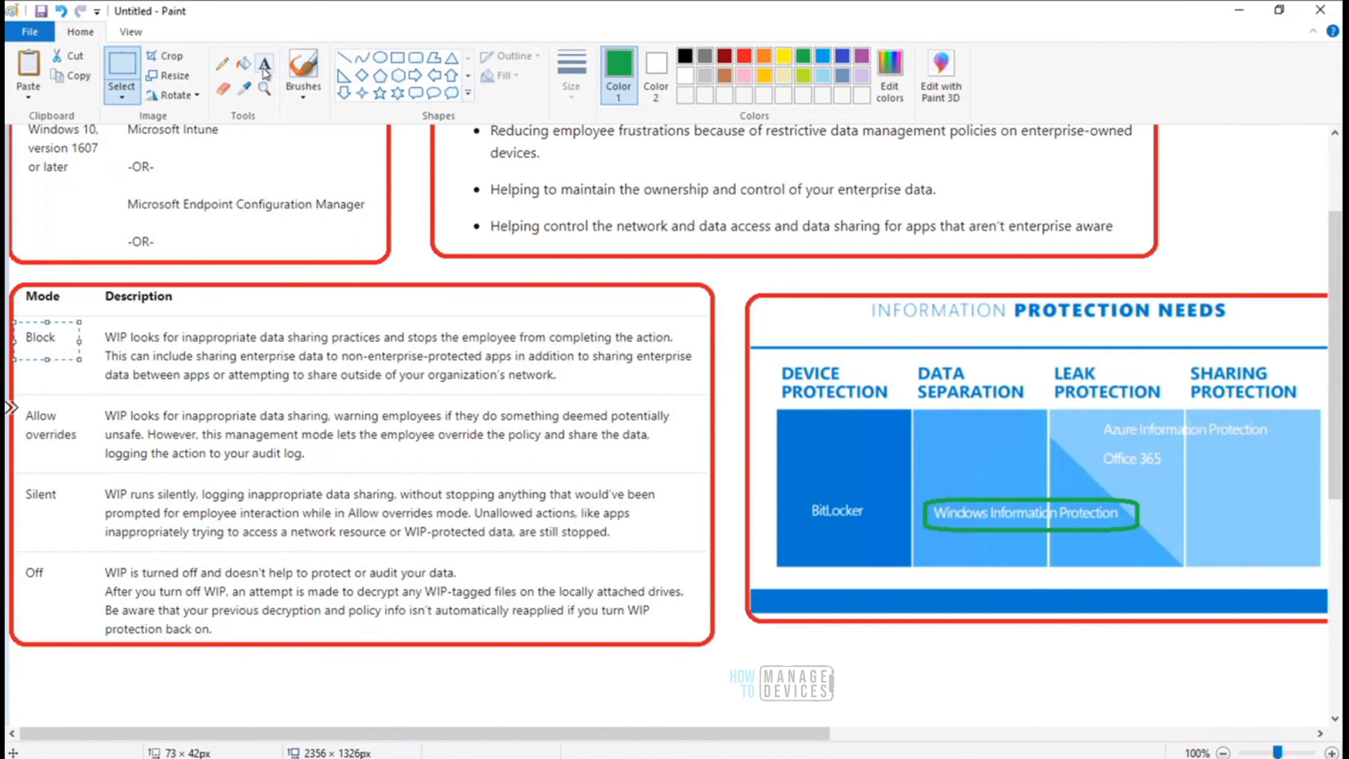
pyautogui.click(943, 455)
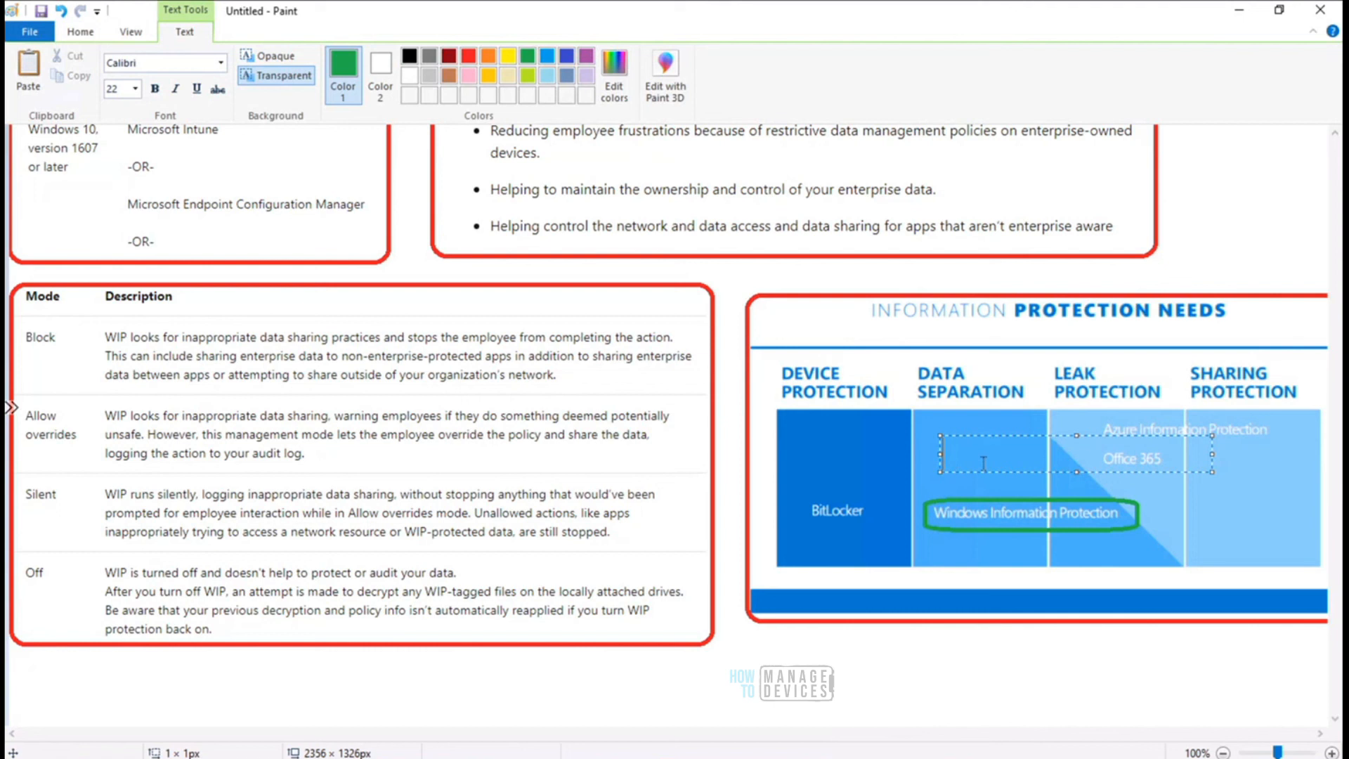
pyautogui.click(942, 681)
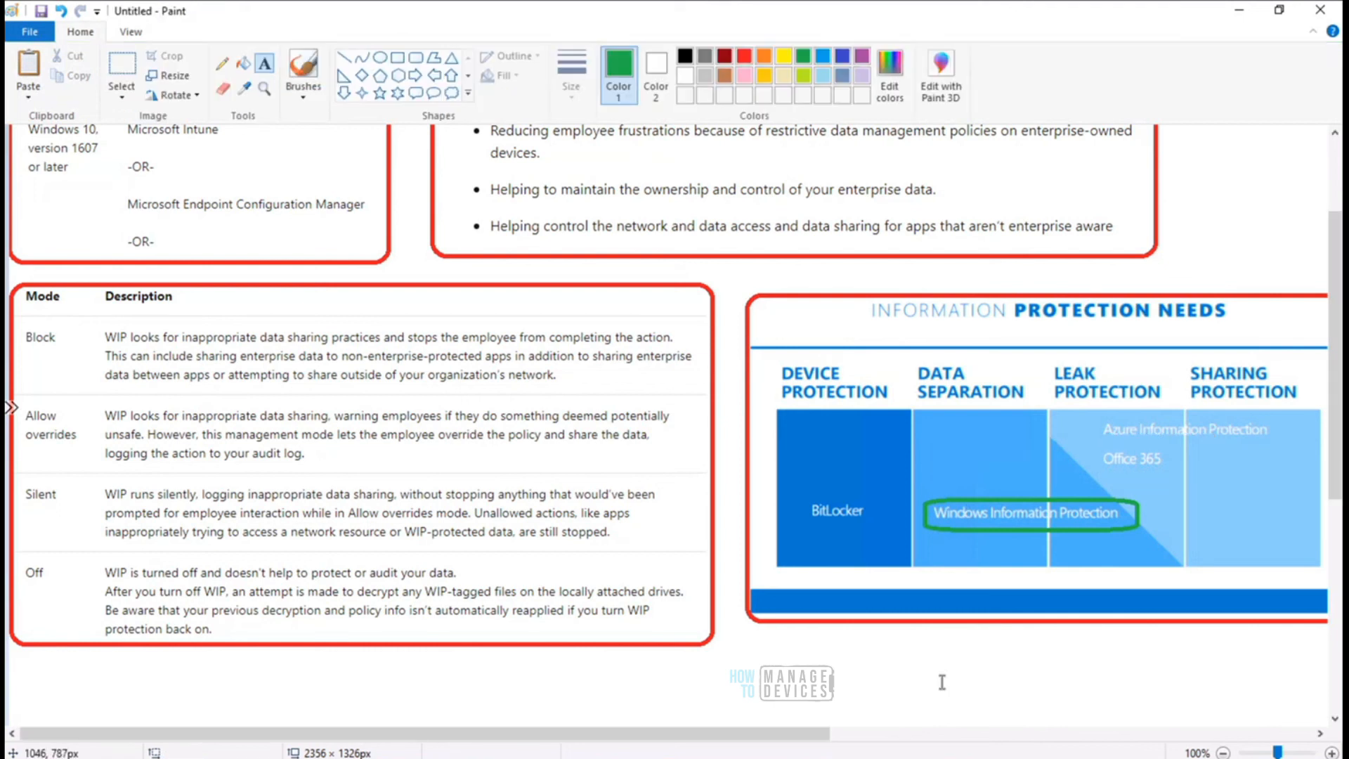